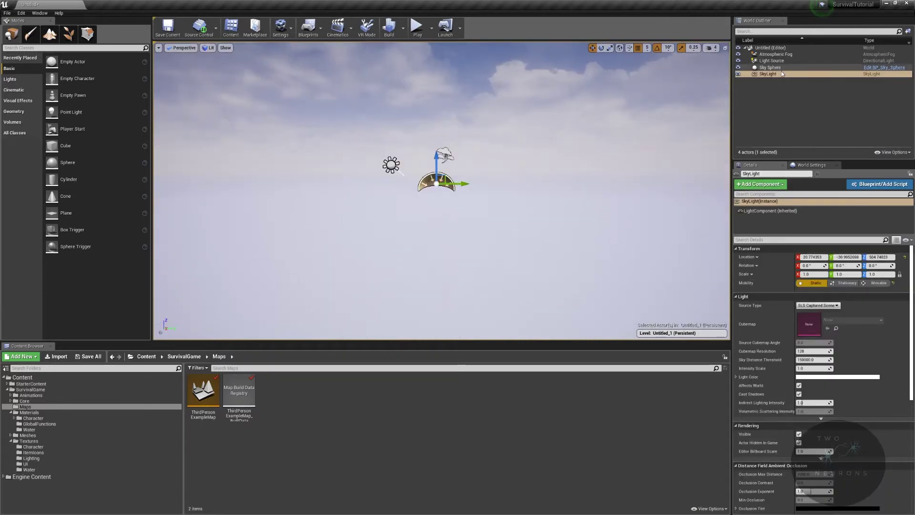
- Delete the SkyLight actor from the level and select the Sky Sphere
{"action": "key", "text": "Delete"}
{"action": "left_click", "coordinate": [788, 55]}
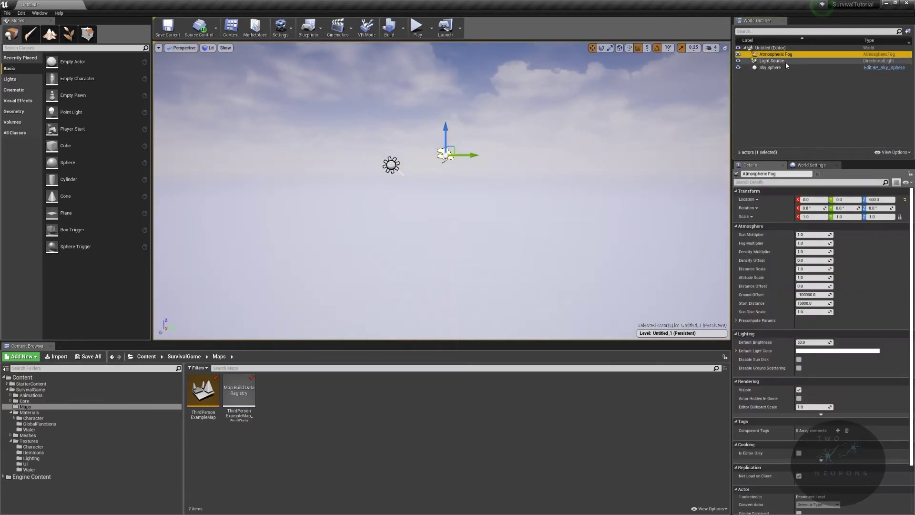
{"action": "left_click", "coordinate": [770, 67]}
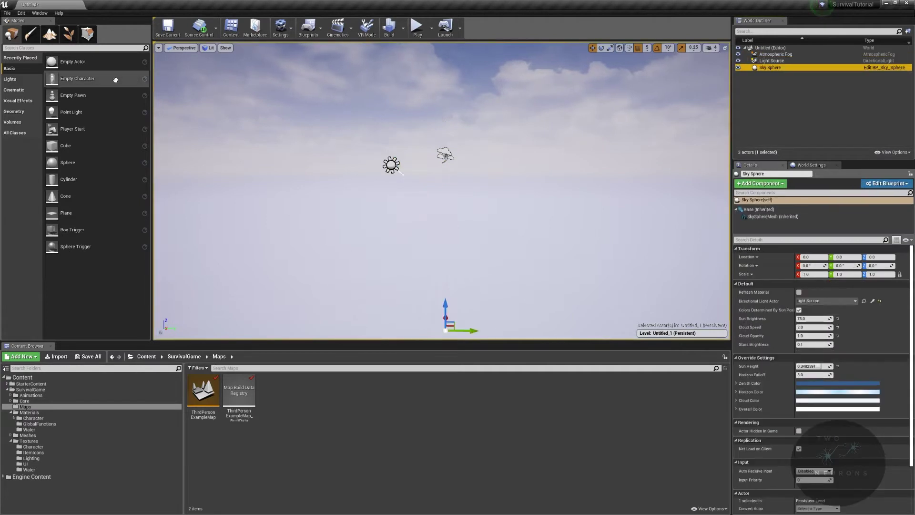
- Create a new landscape with the default settings and fly the camera back over it
{"action": "left_click", "coordinate": [45, 36]}
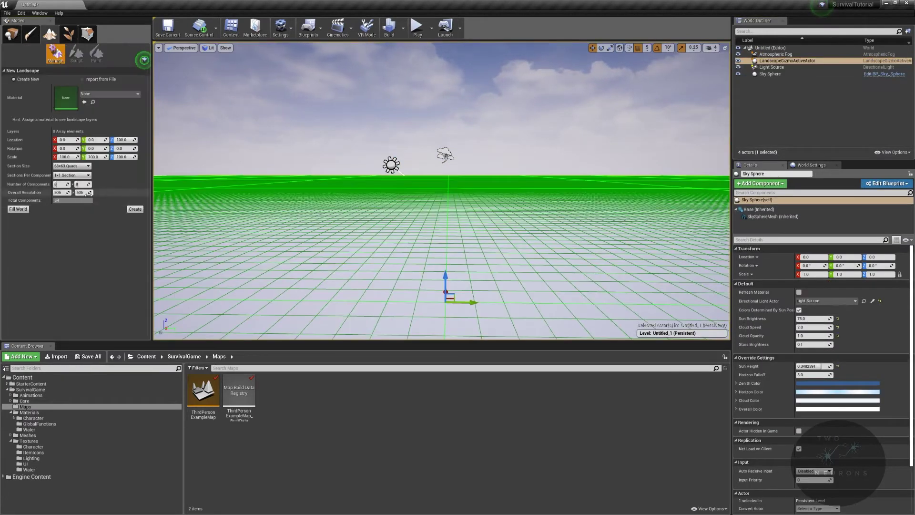
{"action": "left_click", "coordinate": [138, 209]}
{"action": "key", "text": "s"}
{"action": "mouse_move", "coordinate": [405, 217]}
{"action": "right_mouse_down"}
{"action": "mouse_move", "coordinate": [369, 238]}
{"action": "mouse_move", "coordinate": [419, 240]}
{"action": "right_mouse_up"}
{"action": "key", "text": "d"}
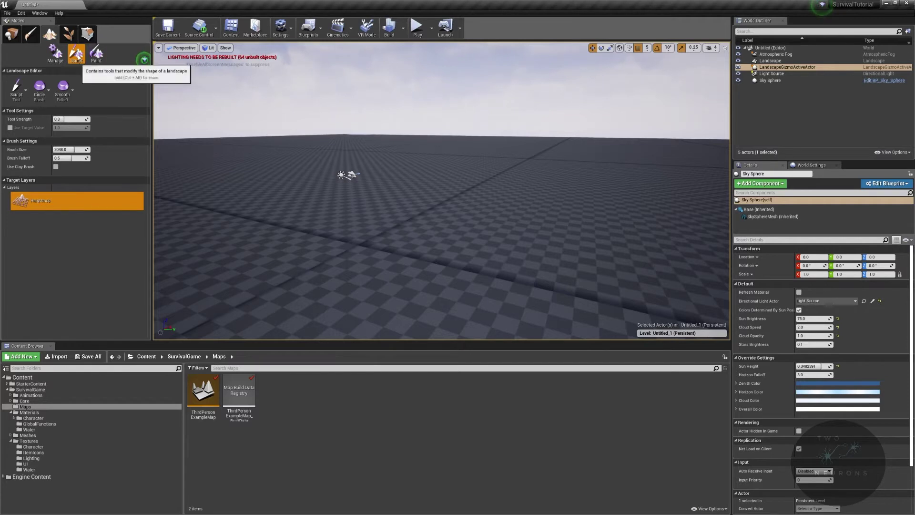
- Sculpt a group of connected hills on the landscape using a brush size of 2048 and tool strength of 0.3
{"action": "mouse_move", "coordinate": [574, 179]}
{"action": "left_mouse_down"}
{"action": "mouse_move", "coordinate": [522, 171]}
{"action": "mouse_move", "coordinate": [584, 191]}
{"action": "left_mouse_up"}
{"action": "mouse_move", "coordinate": [584, 190]}
{"action": "right_mouse_down"}
{"action": "mouse_move", "coordinate": [582, 209]}
{"action": "mouse_move", "coordinate": [625, 205]}
{"action": "right_mouse_up"}
{"action": "left_click_drag", "start_coordinate": [529, 161], "coordinate": [627, 163]}
{"action": "mouse_move", "coordinate": [627, 164]}
{"action": "right_mouse_down"}
{"action": "mouse_move", "coordinate": [591, 175]}
{"action": "mouse_move", "coordinate": [619, 160]}
{"action": "right_mouse_up"}
{"action": "mouse_move", "coordinate": [514, 154]}
{"action": "right_mouse_down"}
{"action": "mouse_move", "coordinate": [481, 162]}
{"action": "mouse_move", "coordinate": [520, 157]}
{"action": "mouse_move", "coordinate": [445, 149]}
{"action": "right_mouse_up"}
{"action": "mouse_move", "coordinate": [374, 153]}
{"action": "right_mouse_down"}
{"action": "mouse_move", "coordinate": [245, 293]}
{"action": "mouse_move", "coordinate": [289, 172]}
{"action": "right_mouse_up"}
{"action": "mouse_move", "coordinate": [359, 167]}
{"action": "right_mouse_down"}
{"action": "mouse_move", "coordinate": [329, 159]}
{"action": "mouse_move", "coordinate": [359, 167]}
{"action": "right_mouse_up"}
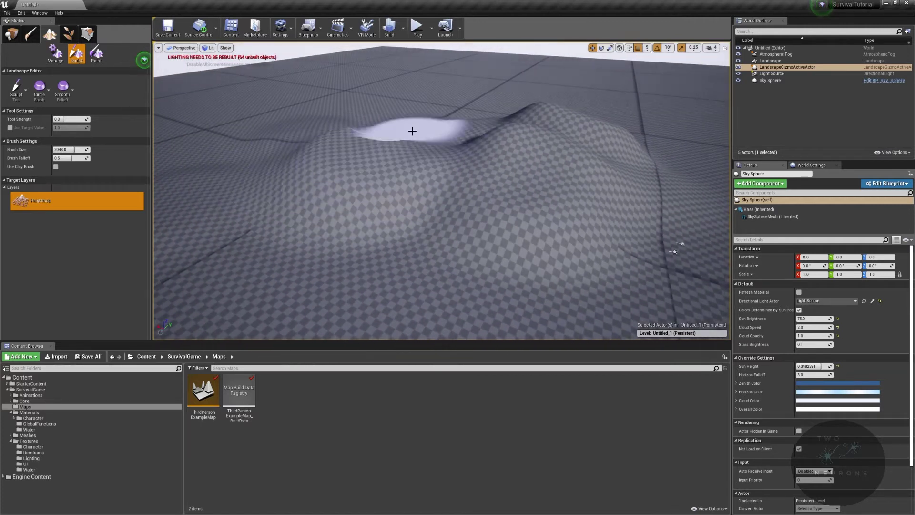
{"action": "right_click_drag", "start_coordinate": [463, 109], "coordinate": [415, 86]}
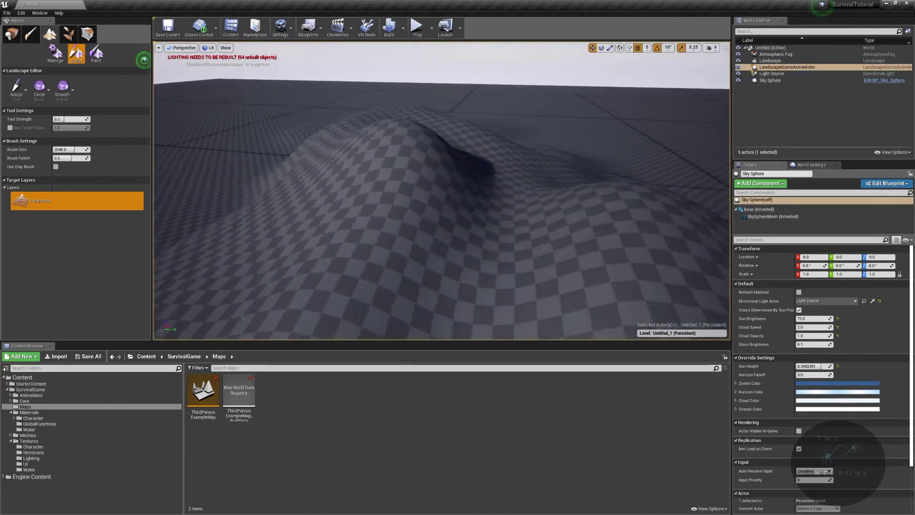
{"action": "right_click_drag", "start_coordinate": [307, 147], "coordinate": [307, 147]}
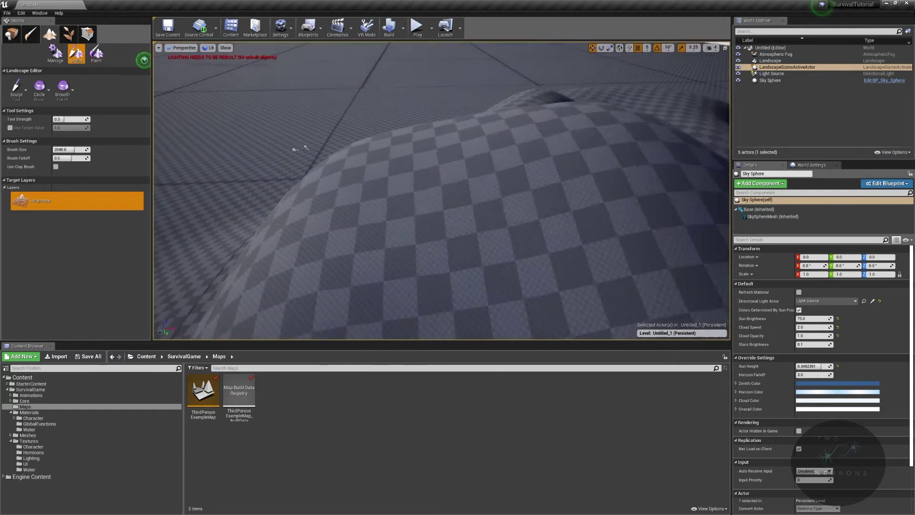
{"action": "right_click_drag", "start_coordinate": [442, 117], "coordinate": [438, 105]}
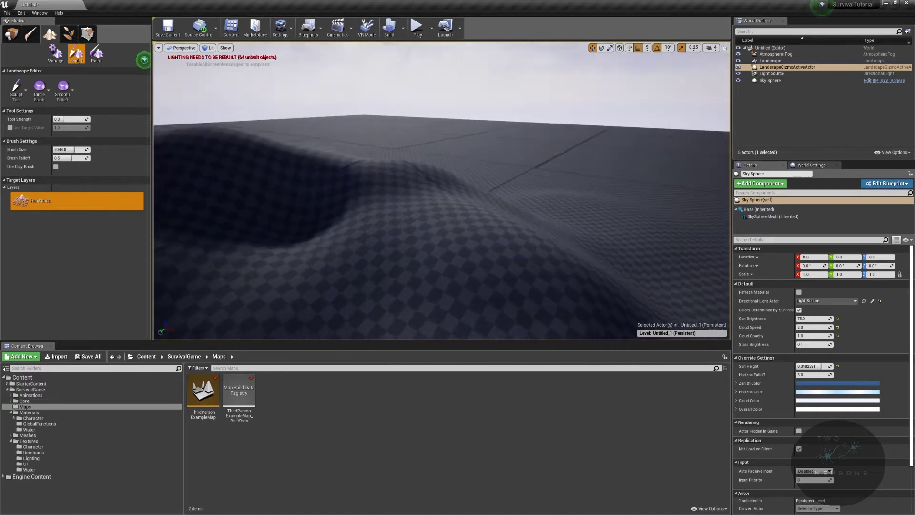
{"action": "right_click_drag", "start_coordinate": [620, 247], "coordinate": [568, 260]}
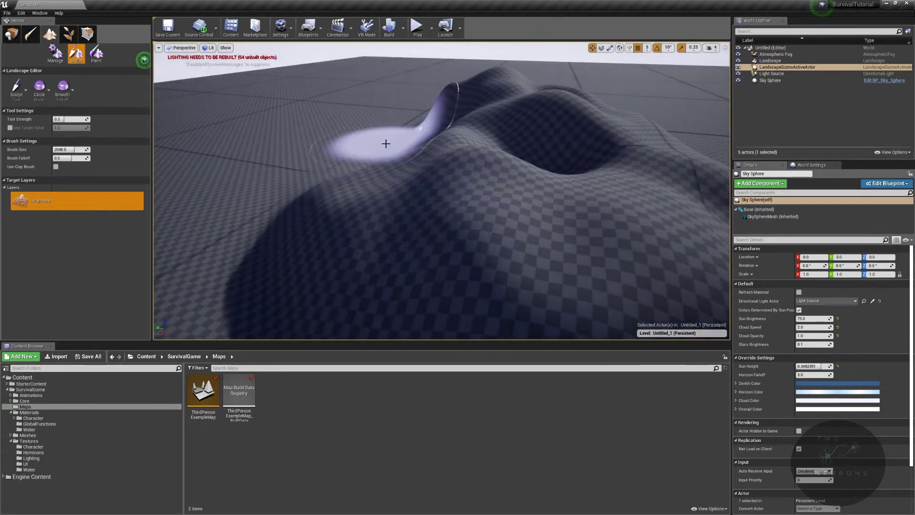
{"action": "mouse_move", "coordinate": [476, 191]}
{"action": "right_mouse_down"}
{"action": "mouse_move", "coordinate": [508, 208]}
{"action": "mouse_move", "coordinate": [543, 176]}
{"action": "right_mouse_up"}
{"action": "right_click_drag", "start_coordinate": [413, 120], "coordinate": [551, 146]}
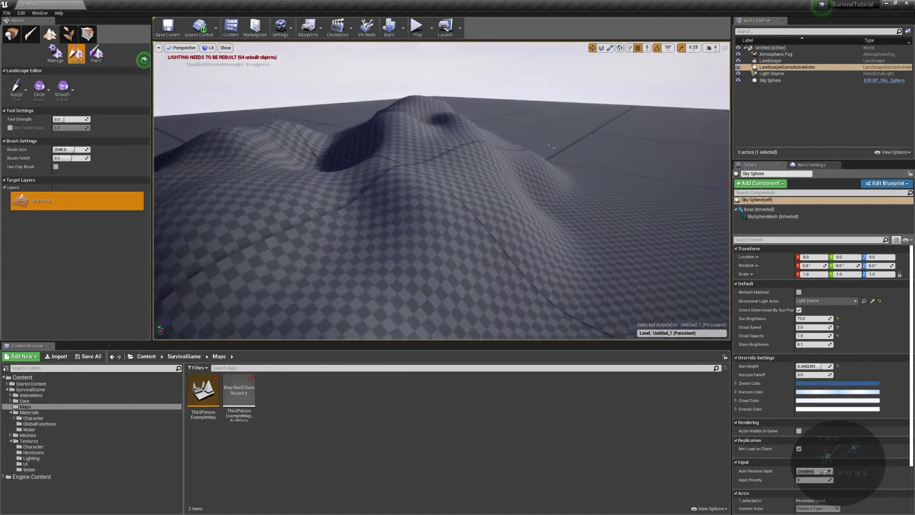
{"action": "mouse_move", "coordinate": [370, 141]}
{"action": "right_mouse_down"}
{"action": "mouse_move", "coordinate": [329, 162]}
{"action": "mouse_move", "coordinate": [305, 151]}
{"action": "mouse_move", "coordinate": [371, 142]}
{"action": "right_mouse_up"}
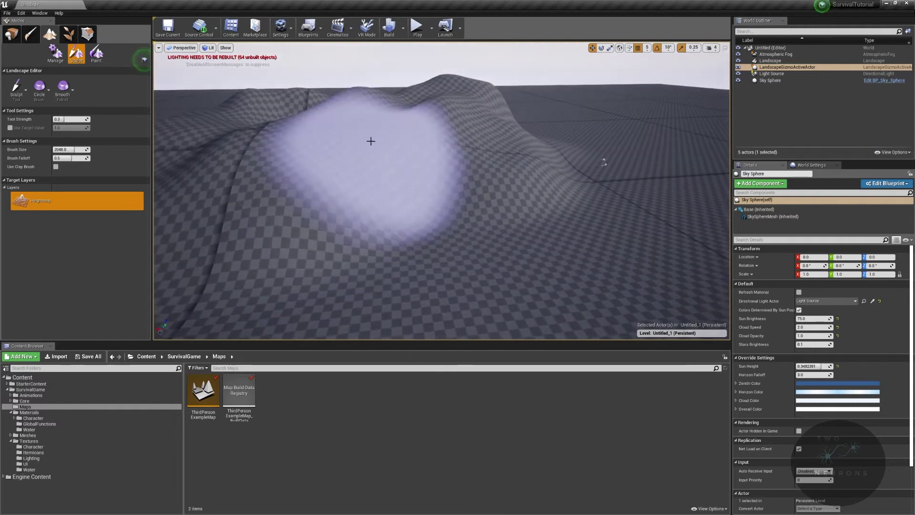
- Add a ramp of width 2000 between two points on the hillside with the Ramp tool
{"action": "left_click", "coordinate": [17, 90]}
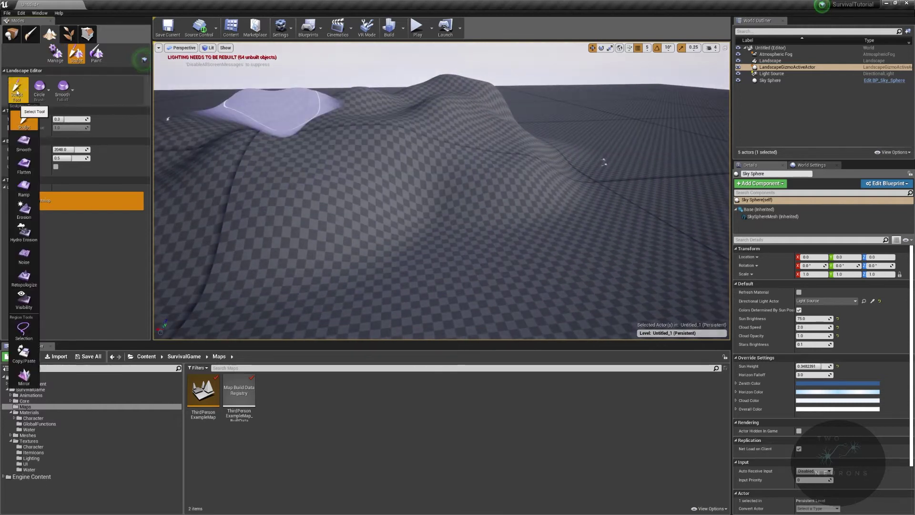
{"action": "left_click", "coordinate": [23, 187]}
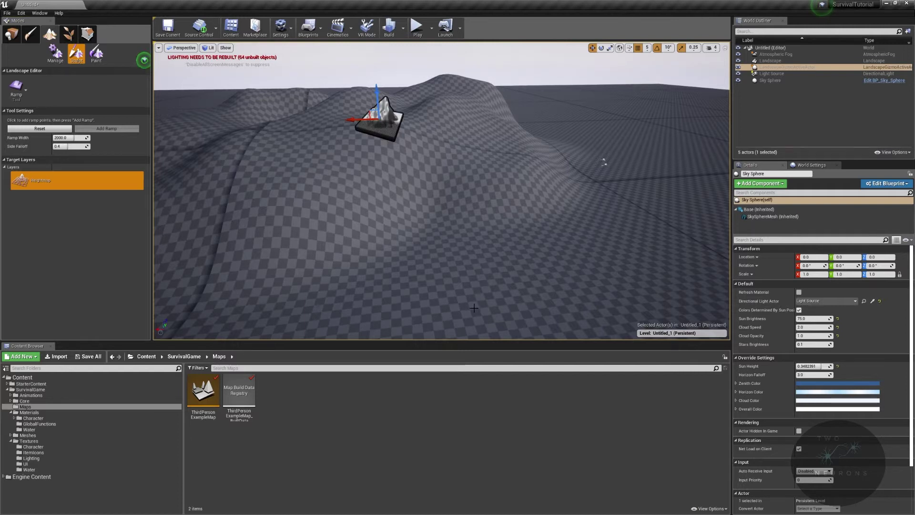
{"action": "right_click_drag", "start_coordinate": [475, 300], "coordinate": [523, 284]}
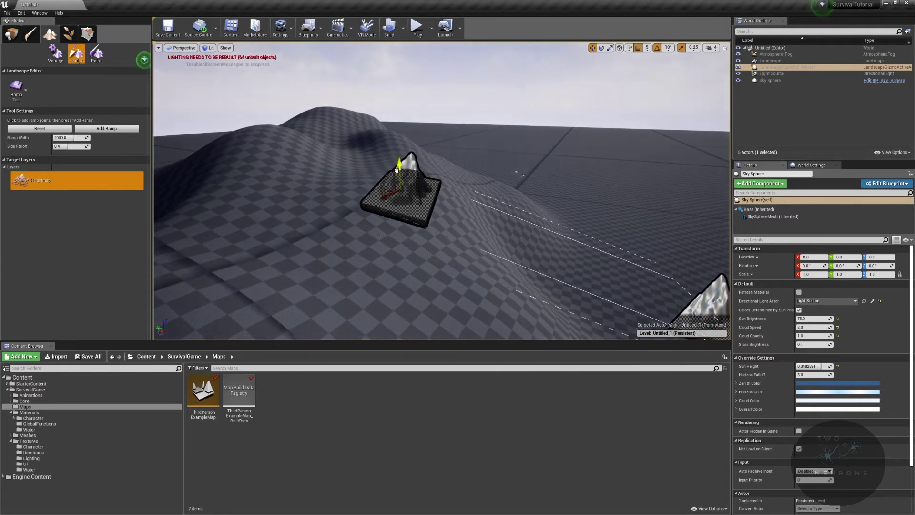
{"action": "right_click_drag", "start_coordinate": [523, 175], "coordinate": [603, 166]}
{"action": "right_click_drag", "start_coordinate": [387, 221], "coordinate": [222, 123]}
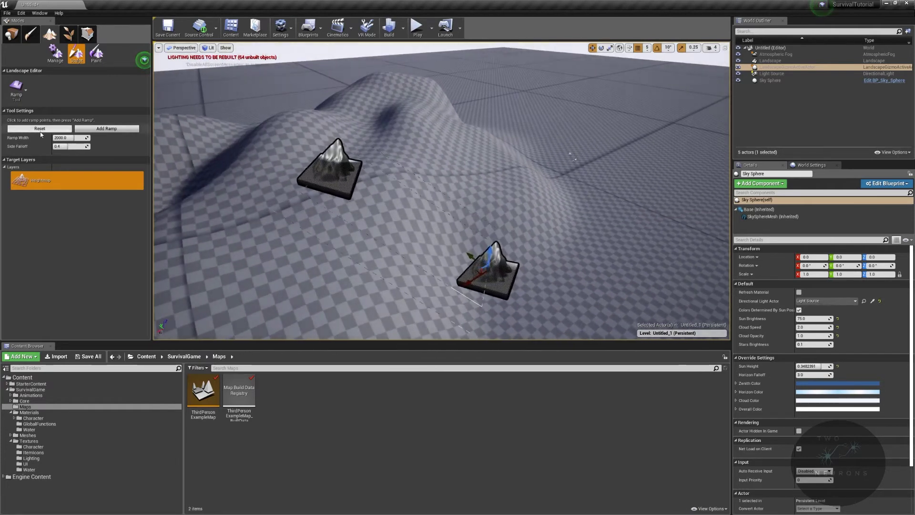
{"action": "mouse_move", "coordinate": [362, 191]}
{"action": "right_mouse_down"}
{"action": "mouse_move", "coordinate": [377, 229]}
{"action": "mouse_move", "coordinate": [333, 191]}
{"action": "mouse_move", "coordinate": [305, 193]}
{"action": "mouse_move", "coordinate": [369, 185]}
{"action": "right_mouse_up"}
{"action": "left_click", "coordinate": [55, 52]}
{"action": "left_click", "coordinate": [76, 53]}
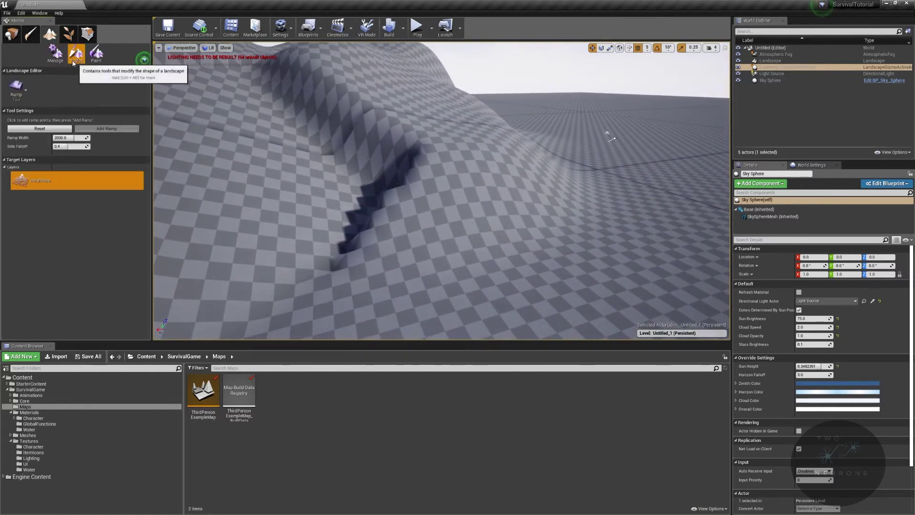
- Smooth the jagged edges of the ramp with the Smooth tool, undoing the oversized stroke and reducing the brush size
{"action": "left_click", "coordinate": [18, 95]}
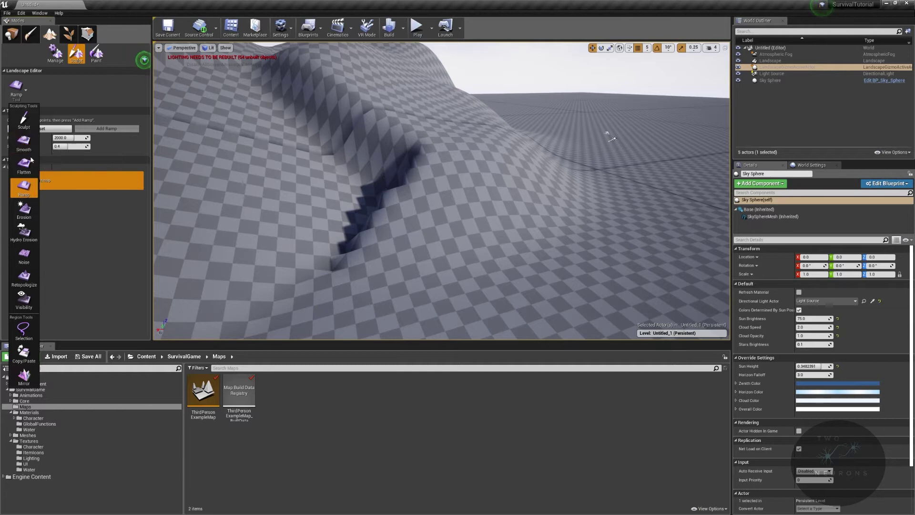
{"action": "left_click", "coordinate": [24, 142]}
{"action": "left_click_drag", "start_coordinate": [365, 197], "coordinate": [402, 188]}
{"action": "mouse_move", "coordinate": [402, 187]}
{"action": "right_mouse_down"}
{"action": "mouse_move", "coordinate": [357, 191]}
{"action": "mouse_move", "coordinate": [401, 215]}
{"action": "mouse_move", "coordinate": [369, 188]}
{"action": "right_mouse_up"}
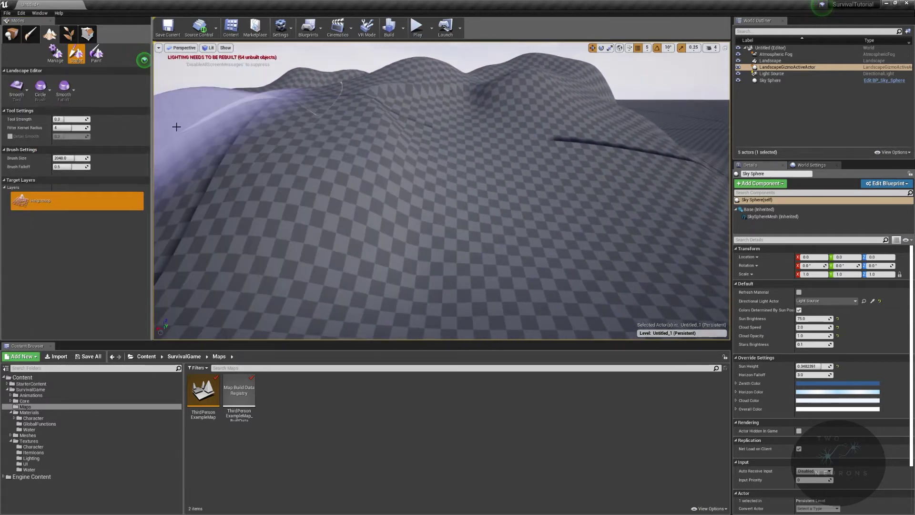
{"action": "key", "text": "ctrl+z"}
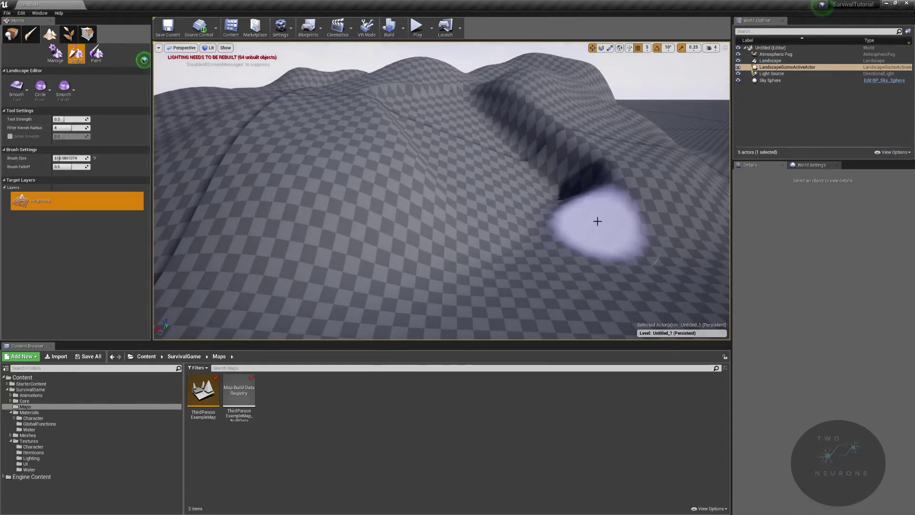
{"action": "mouse_move", "coordinate": [418, 157]}
{"action": "right_mouse_down"}
{"action": "mouse_move", "coordinate": [381, 153]}
{"action": "mouse_move", "coordinate": [457, 200]}
{"action": "mouse_move", "coordinate": [467, 195]}
{"action": "mouse_move", "coordinate": [405, 167]}
{"action": "mouse_move", "coordinate": [419, 167]}
{"action": "mouse_move", "coordinate": [424, 188]}
{"action": "mouse_move", "coordinate": [424, 167]}
{"action": "mouse_move", "coordinate": [424, 191]}
{"action": "right_mouse_up"}
{"action": "key", "text": "w"}
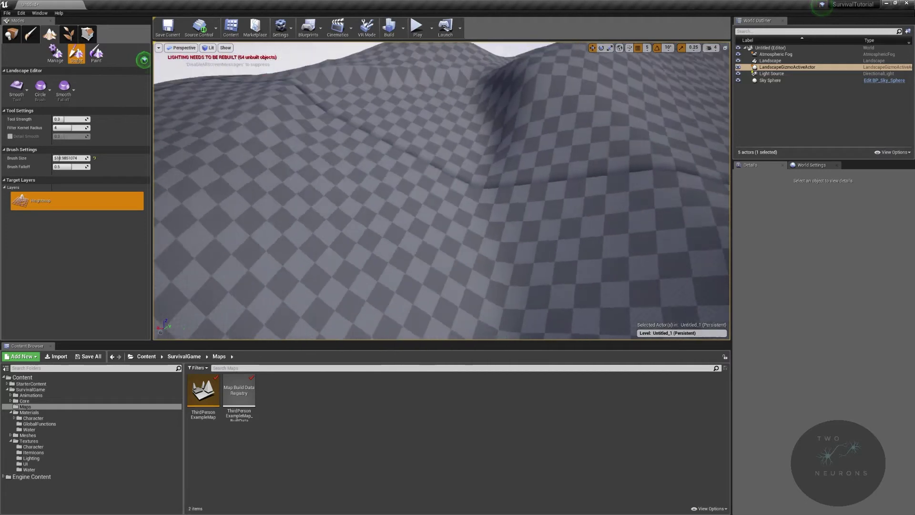
- Reshape the slope around the ramp with the Sculpt tool and the small brush
{"action": "left_click", "coordinate": [17, 90]}
{"action": "left_click", "coordinate": [38, 128]}
{"action": "mouse_move", "coordinate": [460, 136]}
{"action": "left_mouse_down"}
{"action": "mouse_move", "coordinate": [442, 145]}
{"action": "mouse_move", "coordinate": [459, 227]}
{"action": "left_mouse_up"}
{"action": "right_click_drag", "start_coordinate": [460, 227], "coordinate": [443, 211]}
{"action": "mouse_move", "coordinate": [444, 211]}
{"action": "left_mouse_down"}
{"action": "mouse_move", "coordinate": [424, 205]}
{"action": "mouse_move", "coordinate": [496, 262]}
{"action": "left_mouse_up"}
{"action": "mouse_move", "coordinate": [497, 262]}
{"action": "right_mouse_down"}
{"action": "mouse_move", "coordinate": [458, 290]}
{"action": "mouse_move", "coordinate": [456, 238]}
{"action": "mouse_move", "coordinate": [446, 258]}
{"action": "mouse_move", "coordinate": [465, 229]}
{"action": "mouse_move", "coordinate": [460, 193]}
{"action": "right_mouse_up"}
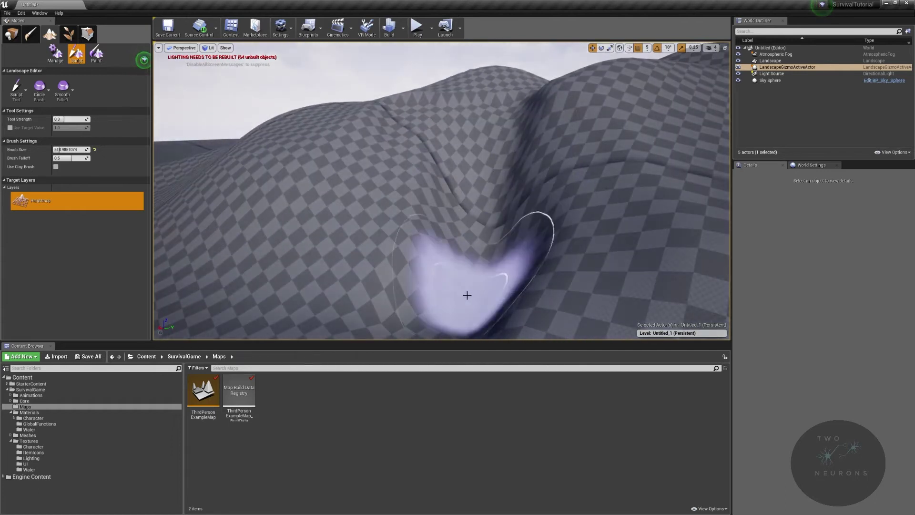
- Smooth the freshly sculpted slope beside the ramp with the Smooth tool
{"action": "left_click", "coordinate": [18, 89]}
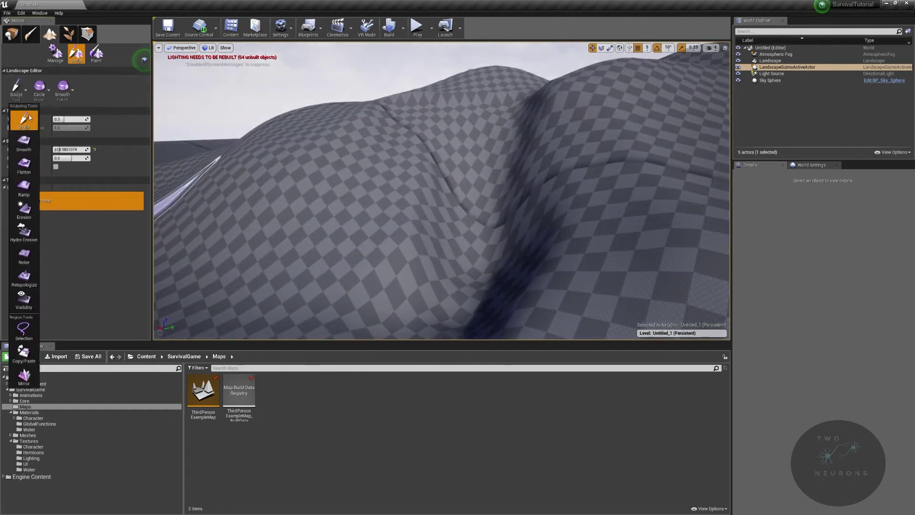
{"action": "left_click", "coordinate": [24, 143]}
{"action": "mouse_move", "coordinate": [396, 211]}
{"action": "left_mouse_down"}
{"action": "mouse_move", "coordinate": [462, 256]}
{"action": "mouse_move", "coordinate": [451, 292]}
{"action": "mouse_move", "coordinate": [480, 257]}
{"action": "mouse_move", "coordinate": [470, 147]}
{"action": "mouse_move", "coordinate": [462, 144]}
{"action": "mouse_move", "coordinate": [468, 190]}
{"action": "left_mouse_up"}
{"action": "mouse_move", "coordinate": [381, 191]}
{"action": "right_mouse_down"}
{"action": "mouse_move", "coordinate": [390, 238]}
{"action": "mouse_move", "coordinate": [405, 190]}
{"action": "mouse_move", "coordinate": [429, 190]}
{"action": "mouse_move", "coordinate": [310, 190]}
{"action": "mouse_move", "coordinate": [315, 181]}
{"action": "right_mouse_up"}
- Sculpt the flat ground beyond the hills, including a depression, and reset the brush size to 2048
{"action": "left_click", "coordinate": [16, 90]}
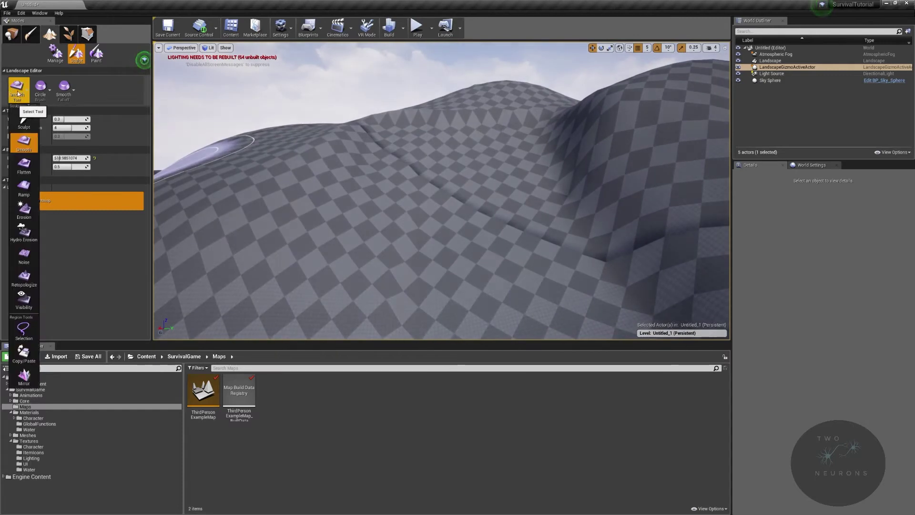
{"action": "mouse_move", "coordinate": [429, 191]}
{"action": "right_mouse_down"}
{"action": "mouse_move", "coordinate": [410, 215]}
{"action": "mouse_move", "coordinate": [419, 247]}
{"action": "mouse_move", "coordinate": [506, 260]}
{"action": "mouse_move", "coordinate": [495, 257]}
{"action": "right_mouse_up"}
{"action": "left_click", "coordinate": [24, 87]}
{"action": "left_click", "coordinate": [19, 115]}
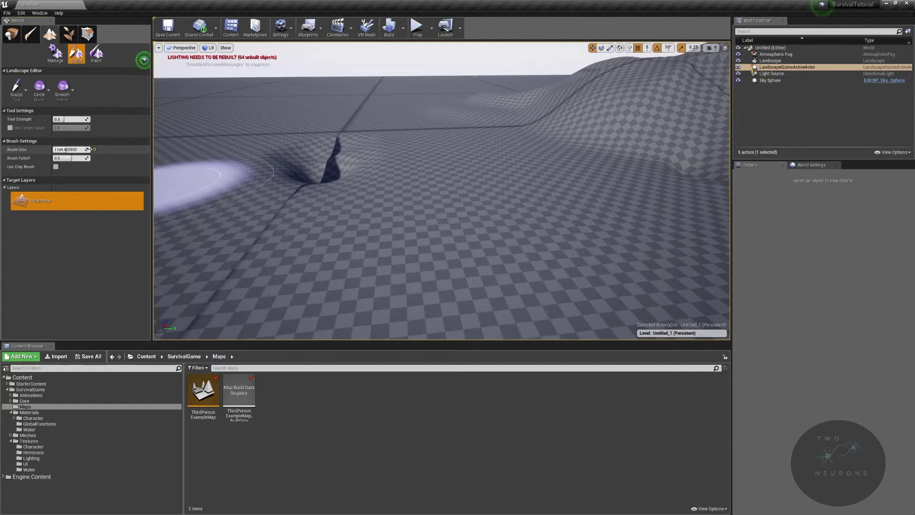
{"action": "left_click", "coordinate": [95, 152]}
{"action": "mouse_move", "coordinate": [278, 149]}
{"action": "left_mouse_down"}
{"action": "mouse_move", "coordinate": [291, 171]}
{"action": "mouse_move", "coordinate": [311, 168]}
{"action": "mouse_move", "coordinate": [276, 162]}
{"action": "mouse_move", "coordinate": [378, 131]}
{"action": "mouse_move", "coordinate": [319, 163]}
{"action": "mouse_move", "coordinate": [353, 191]}
{"action": "mouse_move", "coordinate": [364, 117]}
{"action": "mouse_move", "coordinate": [401, 177]}
{"action": "mouse_move", "coordinate": [454, 207]}
{"action": "mouse_move", "coordinate": [393, 186]}
{"action": "left_mouse_up"}
{"action": "mouse_move", "coordinate": [393, 187]}
{"action": "right_mouse_down"}
{"action": "mouse_move", "coordinate": [358, 234]}
{"action": "mouse_move", "coordinate": [372, 185]}
{"action": "mouse_move", "coordinate": [415, 190]}
{"action": "mouse_move", "coordinate": [429, 234]}
{"action": "mouse_move", "coordinate": [448, 248]}
{"action": "mouse_move", "coordinate": [444, 185]}
{"action": "mouse_move", "coordinate": [438, 220]}
{"action": "mouse_move", "coordinate": [443, 138]}
{"action": "mouse_move", "coordinate": [481, 185]}
{"action": "mouse_move", "coordinate": [474, 188]}
{"action": "mouse_move", "coordinate": [521, 195]}
{"action": "right_mouse_up"}
- Save the level as MaterialsTestMap in the SurvivalGame Maps folder
{"action": "key", "text": "ctrl+s"}
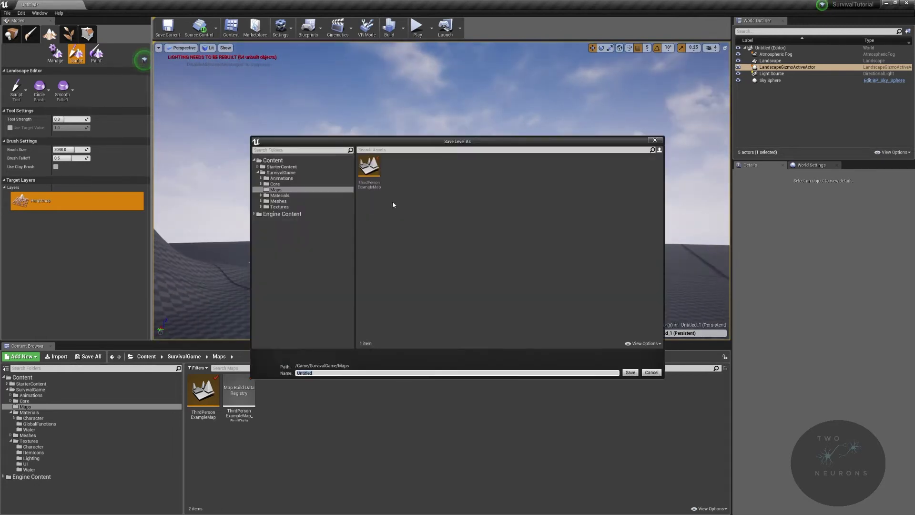
{"action": "left_click", "coordinate": [300, 195]}
{"action": "left_click", "coordinate": [277, 189]}
{"action": "key", "text": "Return"}
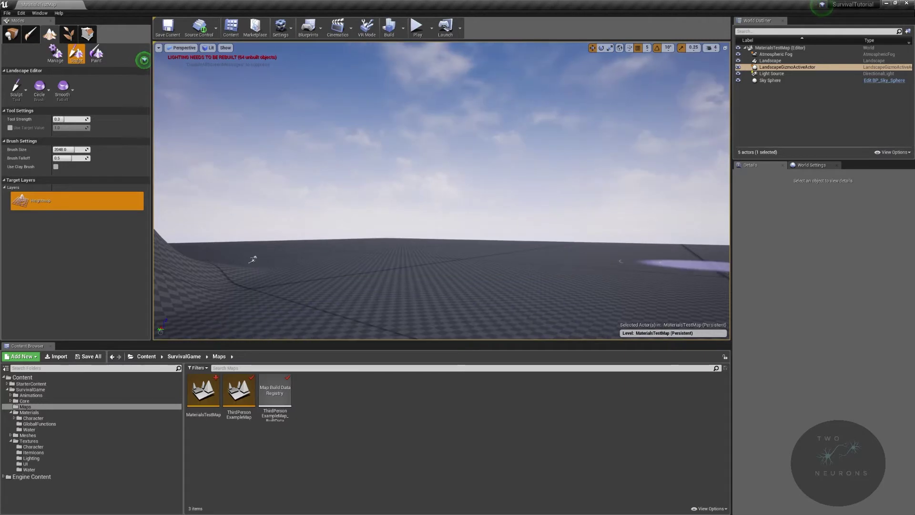
- Return to placement mode and create a folder named Ground inside the Materials folder
{"action": "left_click", "coordinate": [11, 33]}
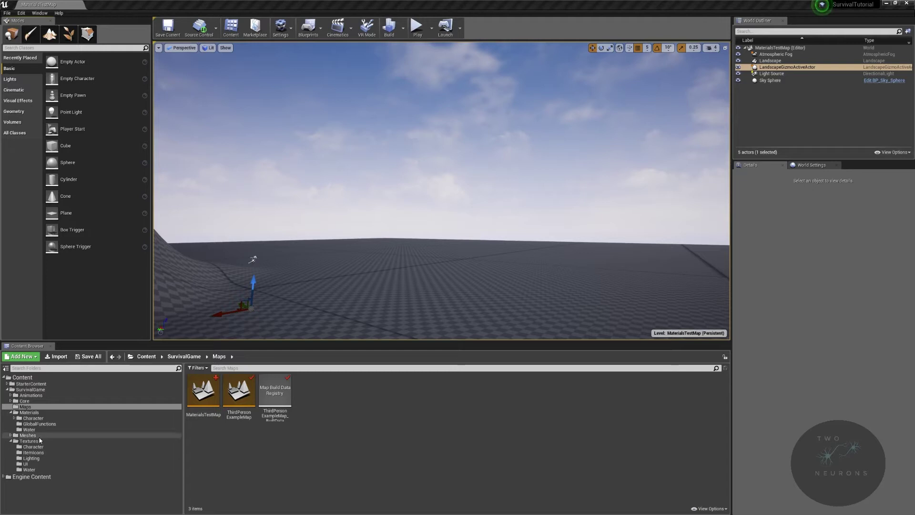
{"action": "left_click", "coordinate": [29, 413]}
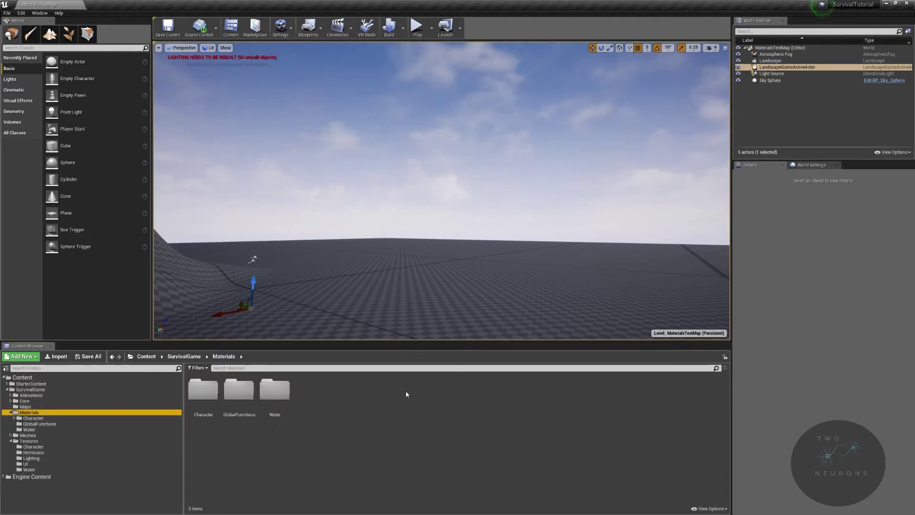
{"action": "right_click", "coordinate": [361, 392]}
{"action": "left_click", "coordinate": [391, 158]}
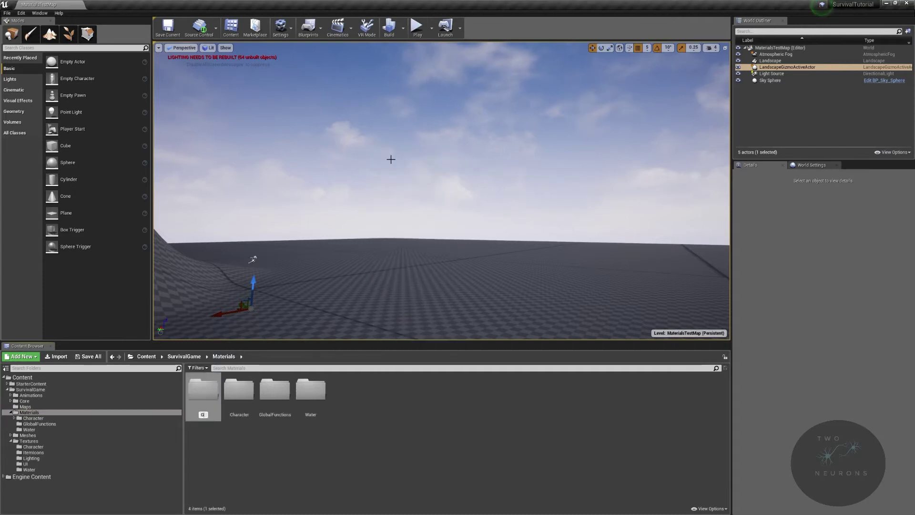
{"action": "type", "text": "Ground"}
{"action": "key", "text": "Return"}
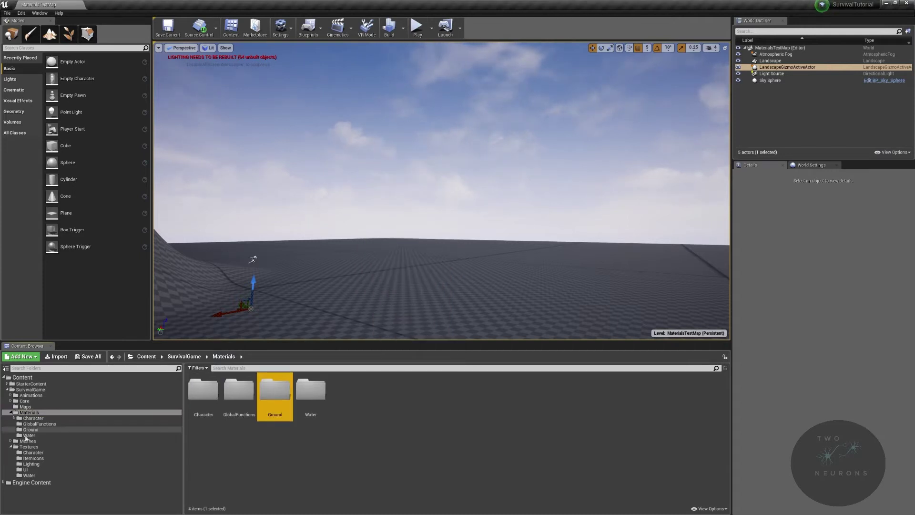
- Create a folder named Ground inside the Textures folder
{"action": "left_click", "coordinate": [54, 447]}
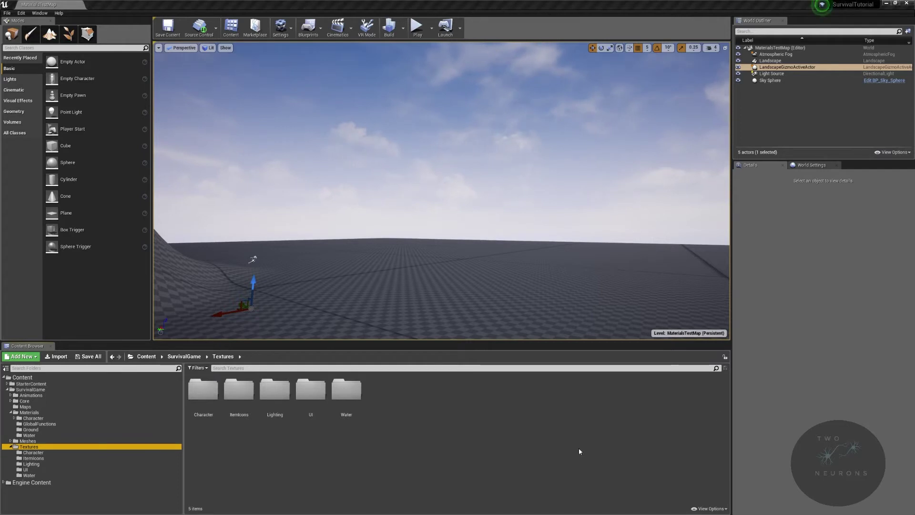
{"action": "right_click", "coordinate": [448, 442]}
{"action": "left_click", "coordinate": [479, 208]}
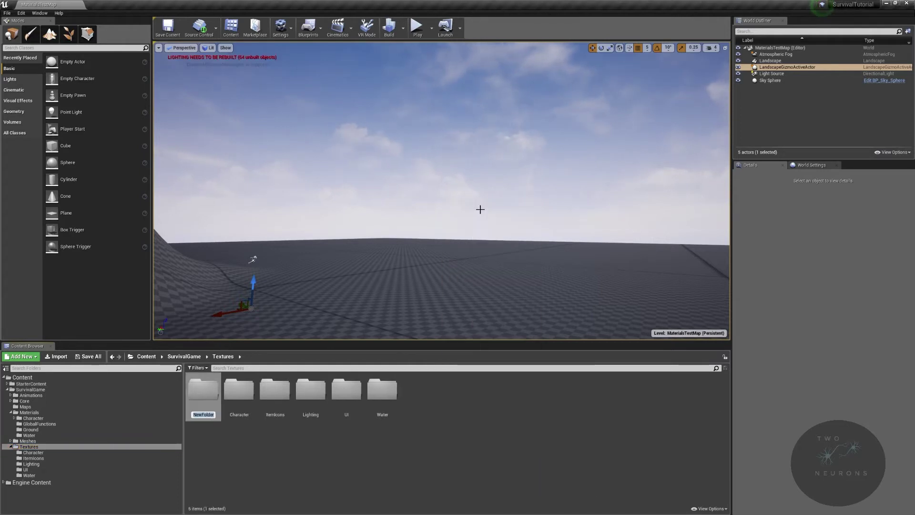
{"action": "type", "text": "Ground"}
{"action": "key", "text": "Return"}
- Bring up the WorldTextures folder in File Explorer beside the editor and open the Ground textures folder in Unreal Editor
{"action": "key", "text": "alt+Tab"}
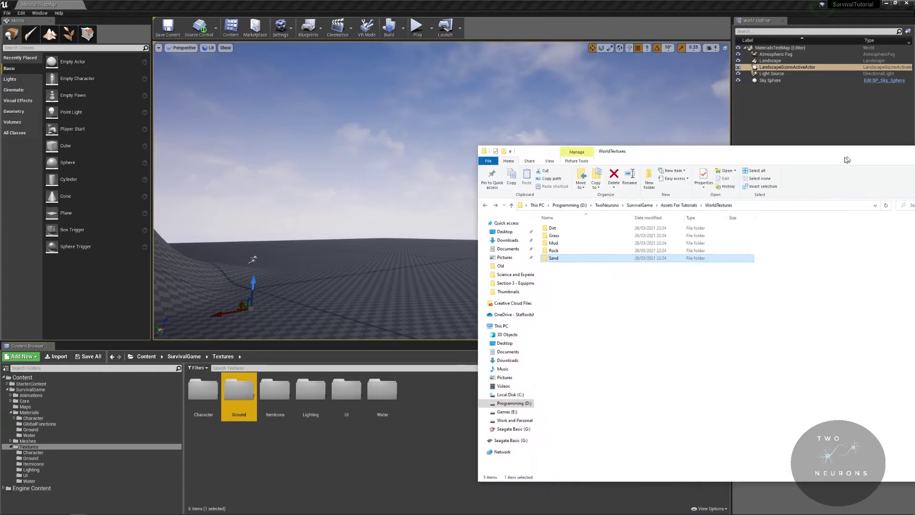
{"action": "left_click_drag", "start_coordinate": [840, 109], "coordinate": [818, 110]}
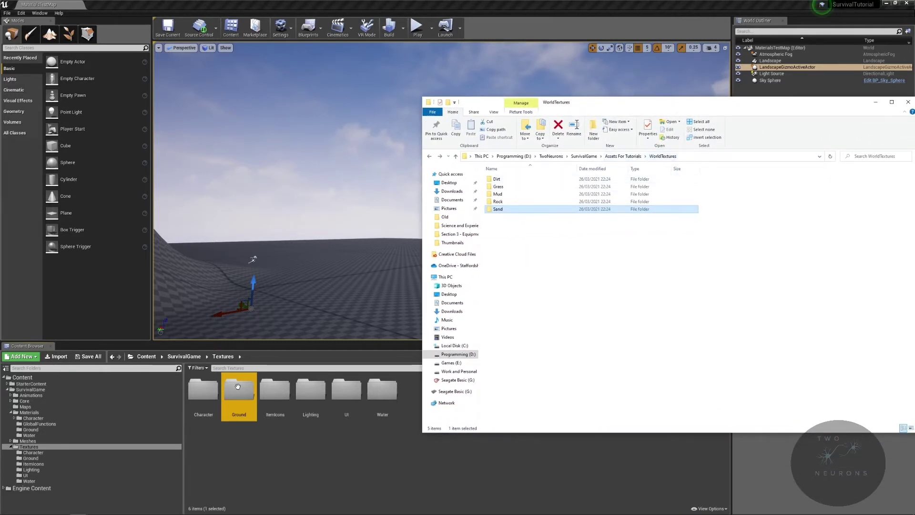
{"action": "left_click_drag", "start_coordinate": [694, 104], "coordinate": [771, 110]}
{"action": "key", "text": "alt+Tab"}
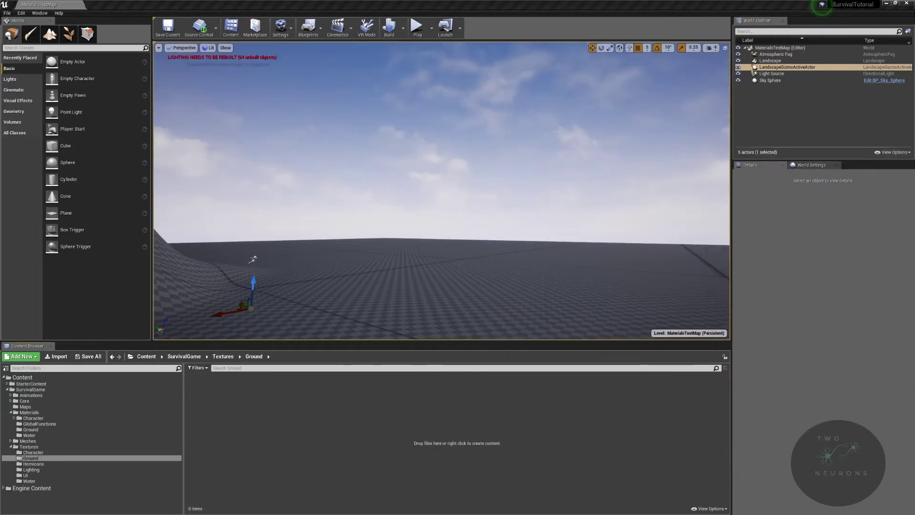
- Import the Dirt, Grass, Mud, Rock and Sand texture folders from WorldTextures into the Textures/Ground folder
{"action": "left_click_drag", "start_coordinate": [914, 136], "coordinate": [555, 104]}
{"action": "left_click_drag", "start_coordinate": [459, 202], "coordinate": [270, 423]}
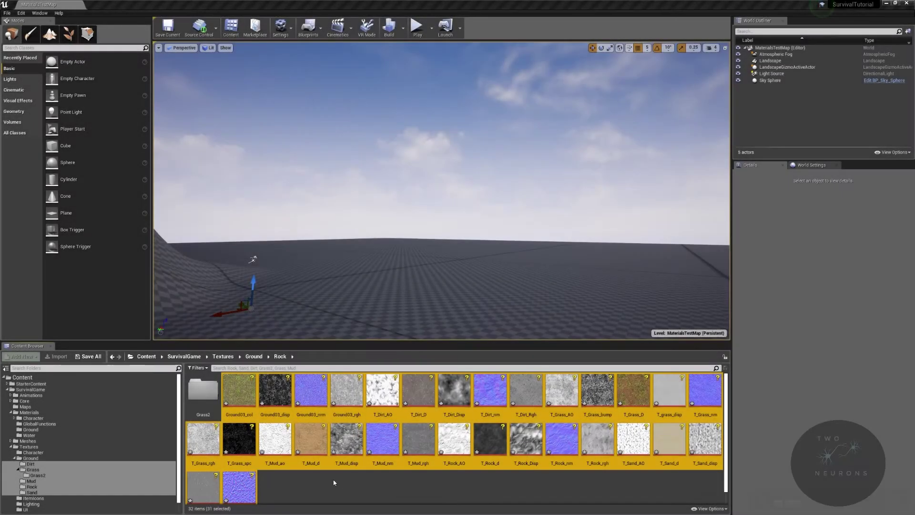
{"action": "left_click", "coordinate": [334, 482]}
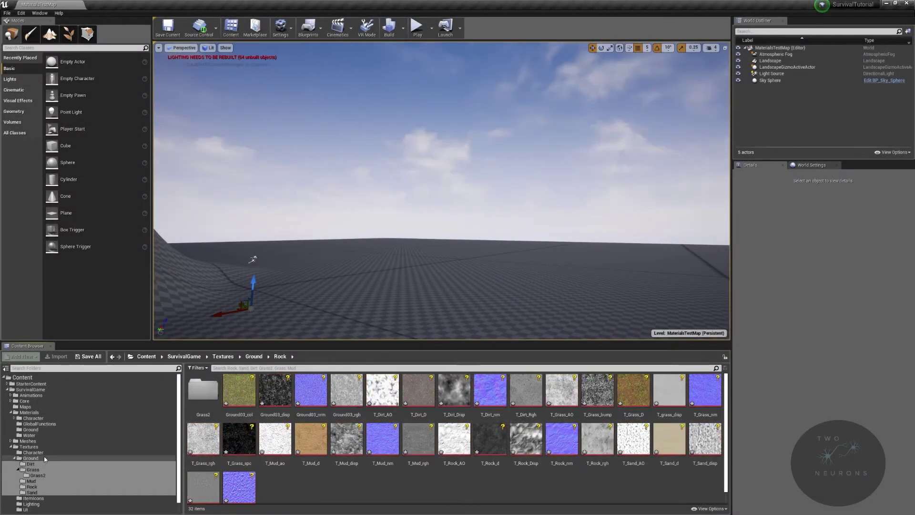
- Delete the Grass2 folder and its Ground03 textures from the Ground/Grass folder
{"action": "left_click", "coordinate": [43, 458]}
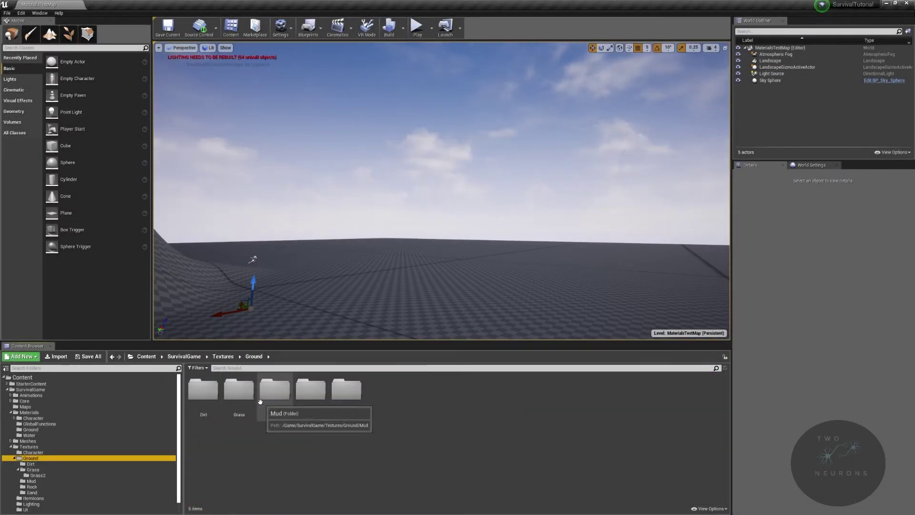
{"action": "double_click", "coordinate": [238, 391]}
{"action": "left_click", "coordinate": [203, 399]}
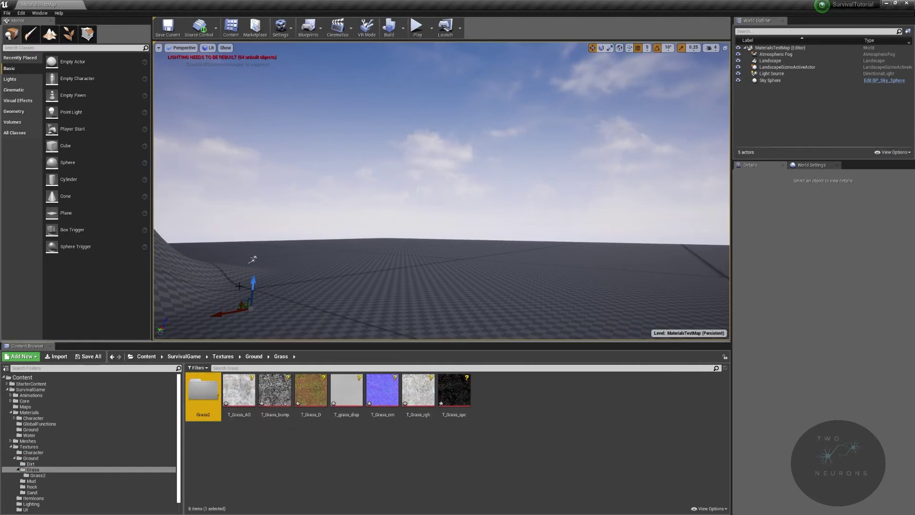
{"action": "double_click", "coordinate": [202, 399]}
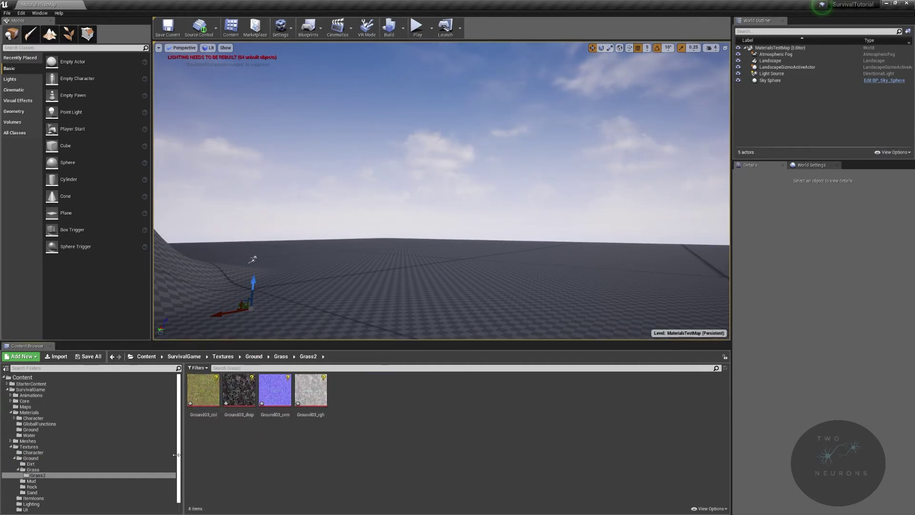
{"action": "left_click", "coordinate": [62, 470]}
{"action": "left_click", "coordinate": [204, 391]}
{"action": "key", "text": "Delete"}
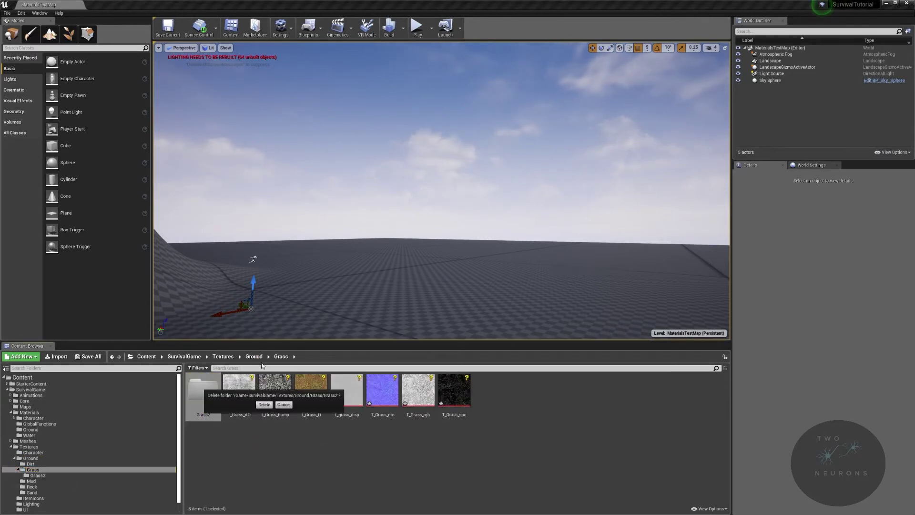
{"action": "left_click", "coordinate": [266, 405]}
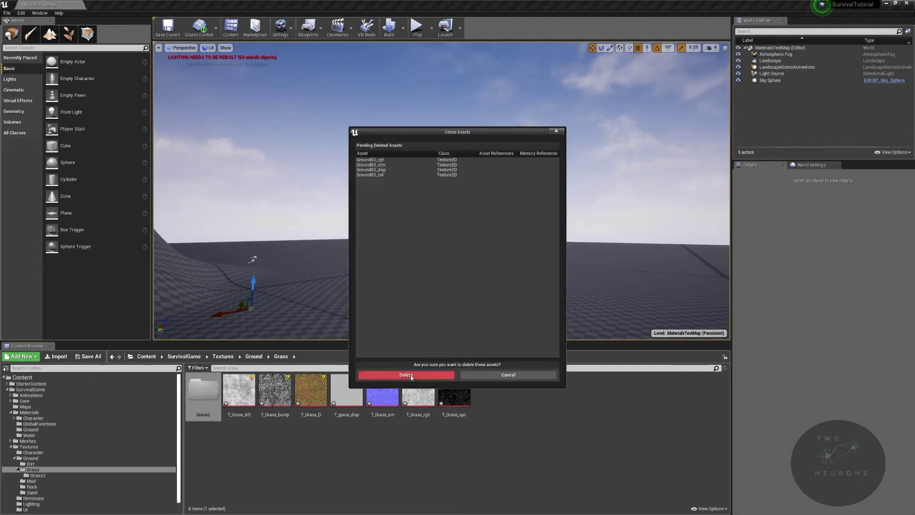
{"action": "left_click", "coordinate": [442, 376]}
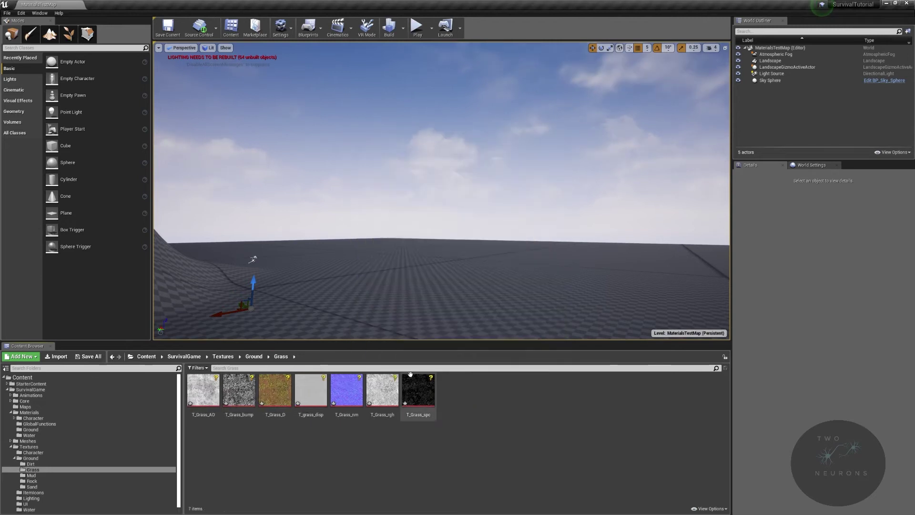
- Filter the Ground textures folder by the Texture asset type to list the textures of all its subfolders together
{"action": "left_click", "coordinate": [49, 457]}
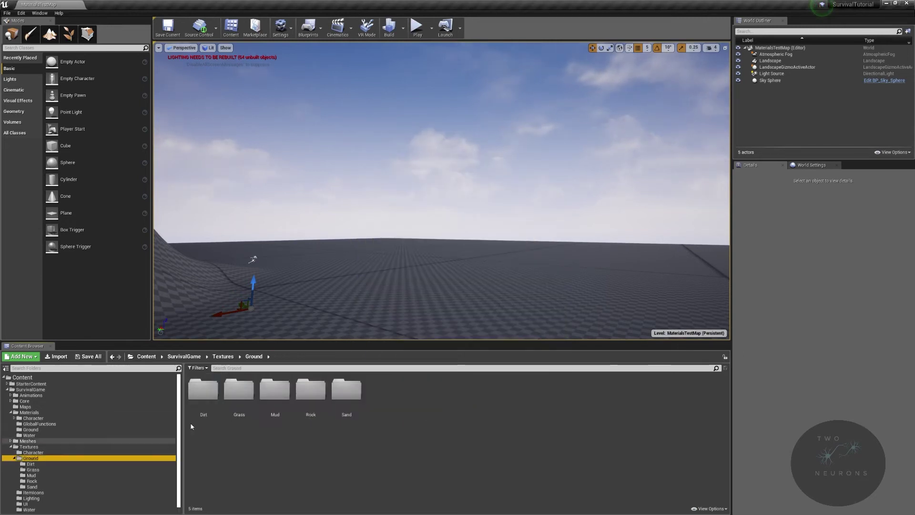
{"action": "left_click", "coordinate": [198, 367]}
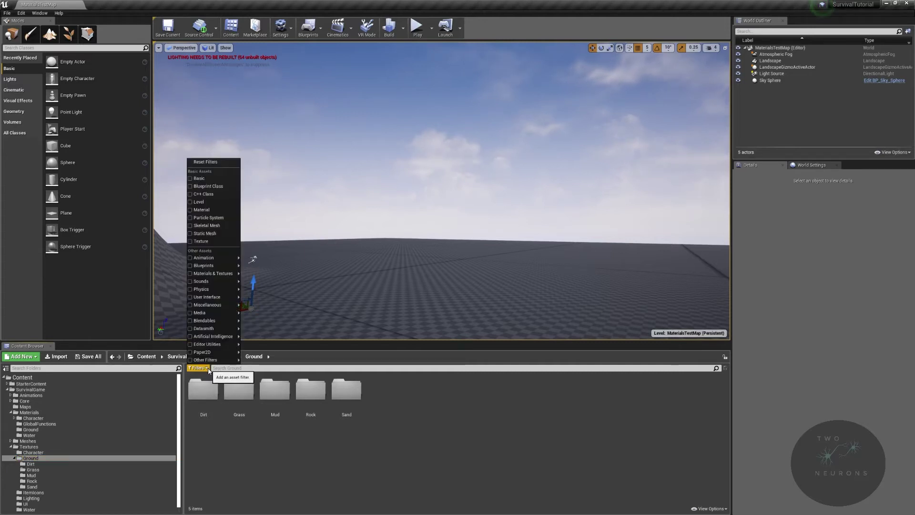
{"action": "left_click", "coordinate": [200, 241]}
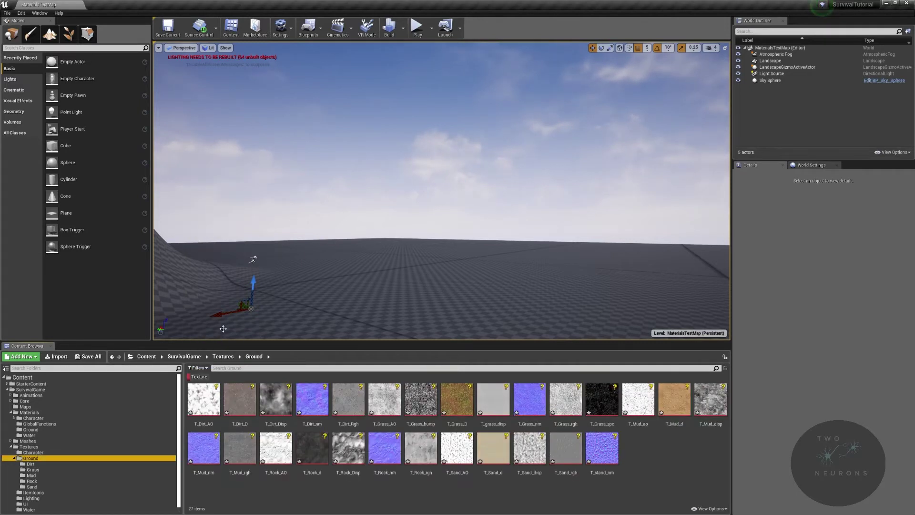
- Select all ground textures except the diffuse maps T_Dirt_D, T_Grass_D, T_Mud_d, T_Rock_d and T_Sand_d
{"action": "left_click", "coordinate": [200, 402]}
{"action": "left_click", "coordinate": [613, 451], "text": "shift"}
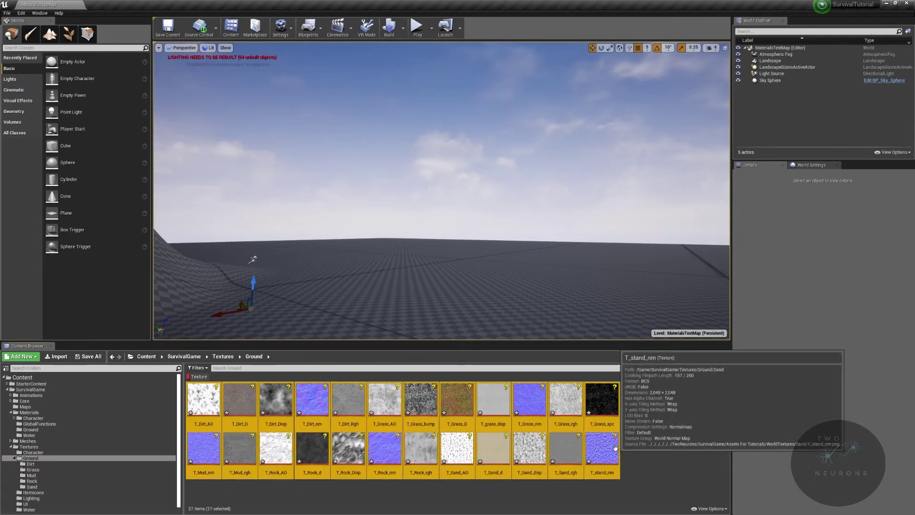
{"action": "left_click", "coordinate": [251, 410], "text": "ctrl"}
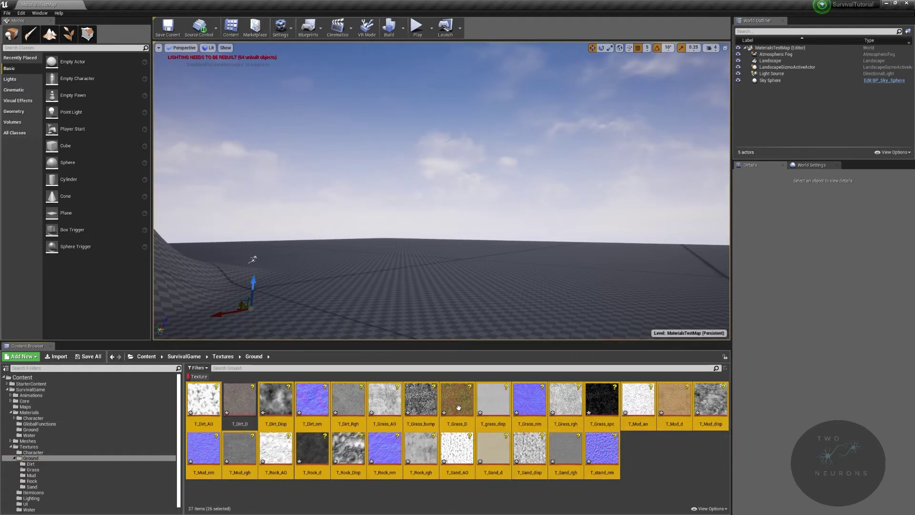
{"action": "left_click", "coordinate": [458, 408], "text": "ctrl"}
{"action": "left_click", "coordinate": [678, 410], "text": "ctrl"}
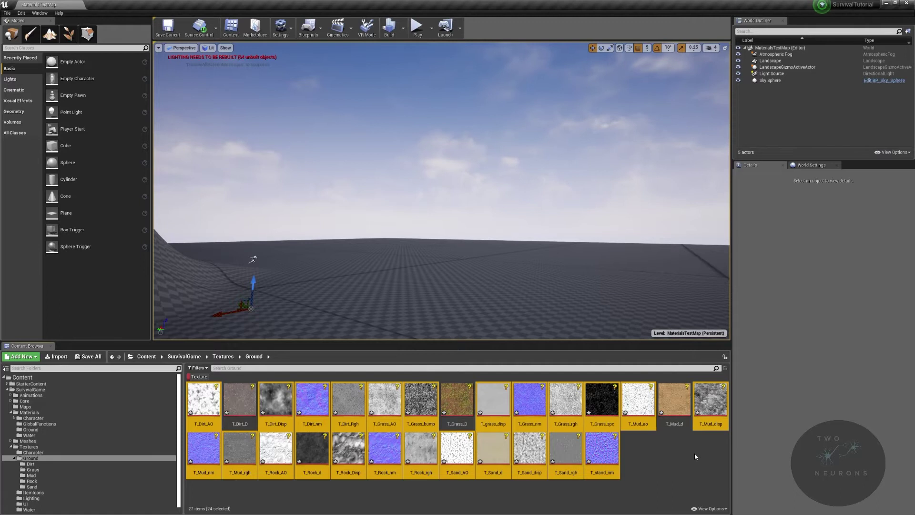
{"action": "left_click", "coordinate": [315, 450], "text": "ctrl"}
{"action": "left_click", "coordinate": [493, 450], "text": "ctrl"}
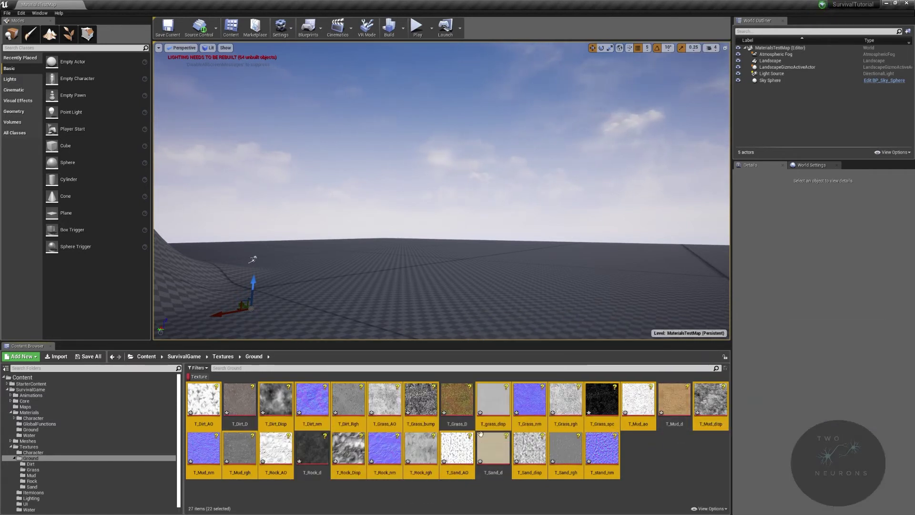
- Exclude the sand, grass, rock, dirt and mud normal maps from the texture selection
{"action": "left_click", "coordinate": [602, 447], "text": "ctrl"}
{"action": "left_click", "coordinate": [532, 417], "text": "ctrl"}
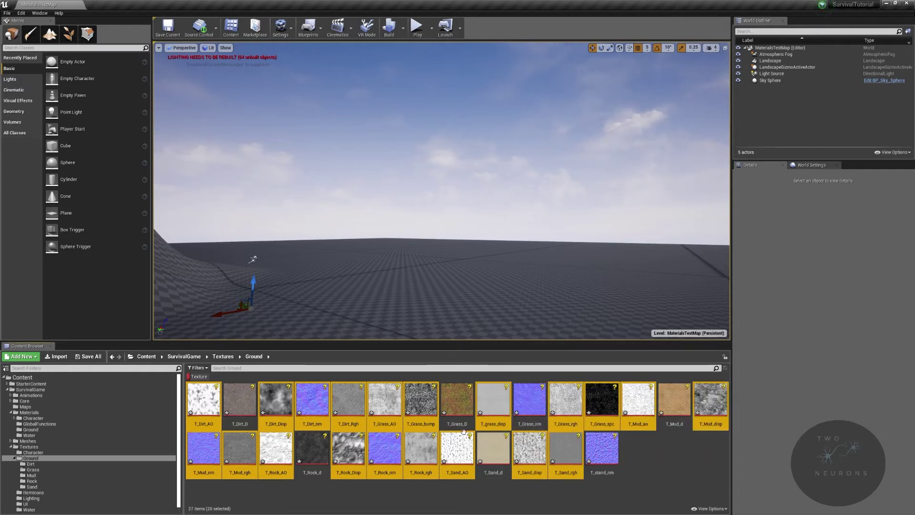
{"action": "left_click", "coordinate": [383, 464], "text": "ctrl"}
{"action": "left_click", "coordinate": [315, 414], "text": "ctrl"}
{"action": "left_click", "coordinate": [193, 470], "text": "ctrl"}
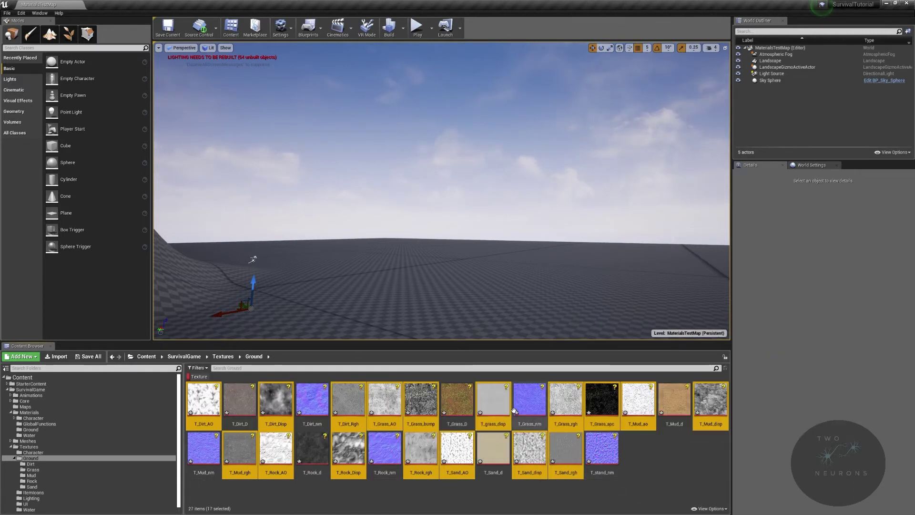
- Open the selected textures for bulk editing in the property matrix
{"action": "right_click", "coordinate": [488, 400]}
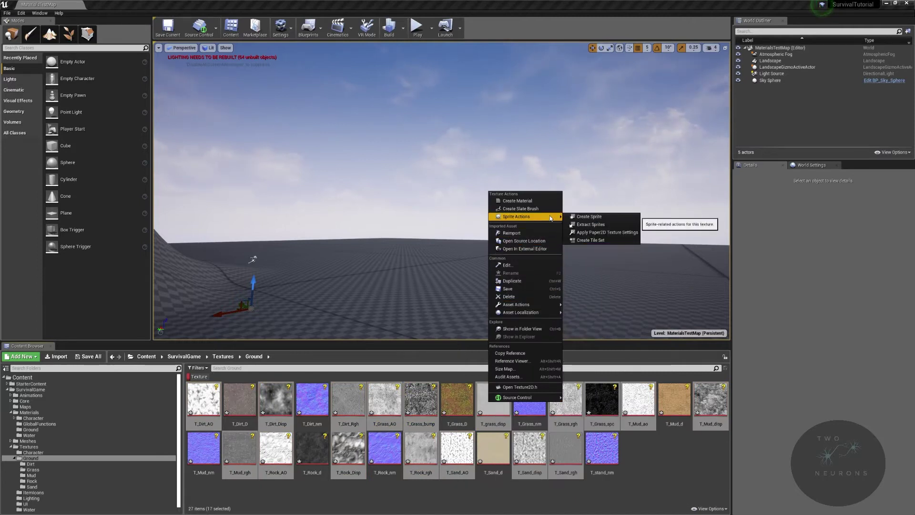
{"action": "mouse_move", "coordinate": [553, 307]}
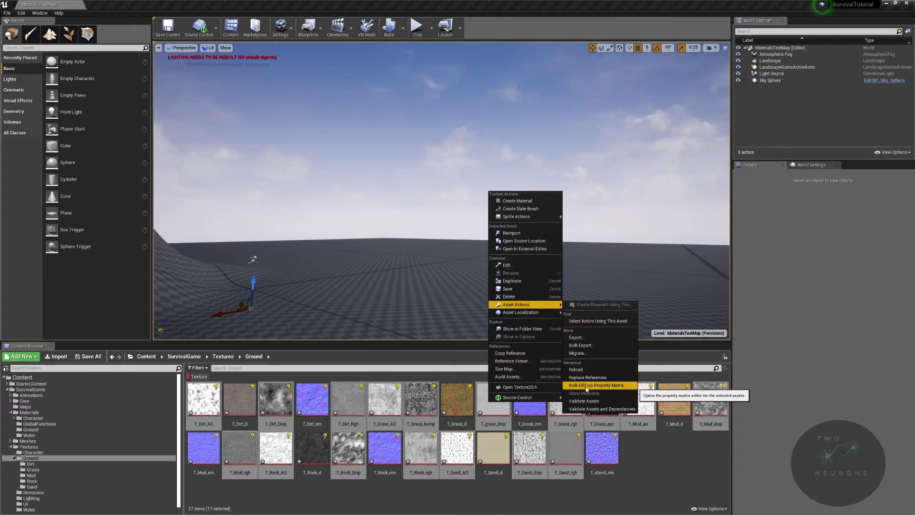
{"action": "left_click", "coordinate": [600, 385]}
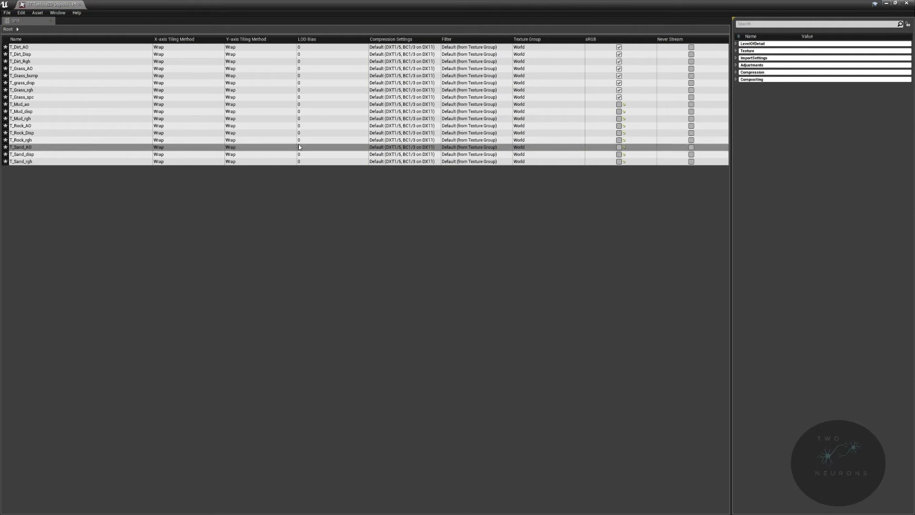
- Try to set the compression of several textures at once to Masks (no sRGB) directly in the grid cells
{"action": "left_click", "coordinate": [390, 48]}
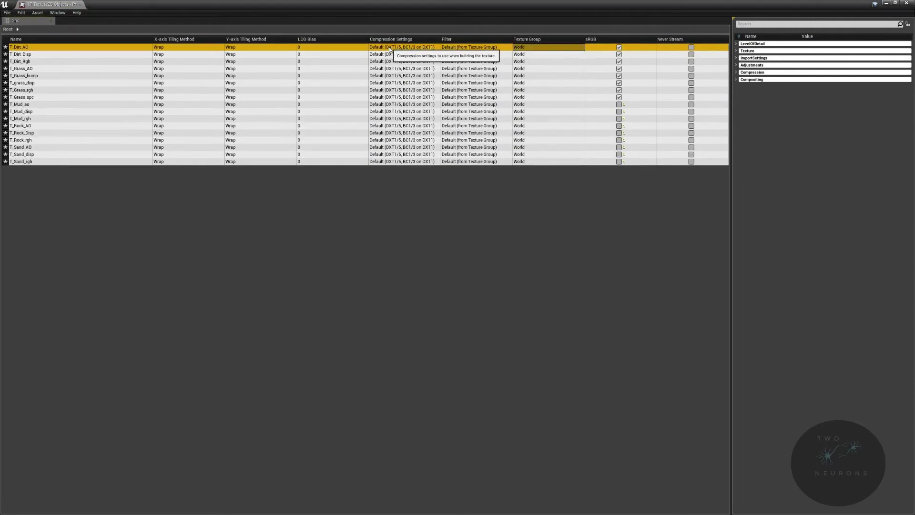
{"action": "left_click", "coordinate": [415, 162], "text": "shift"}
{"action": "left_click", "coordinate": [418, 39]}
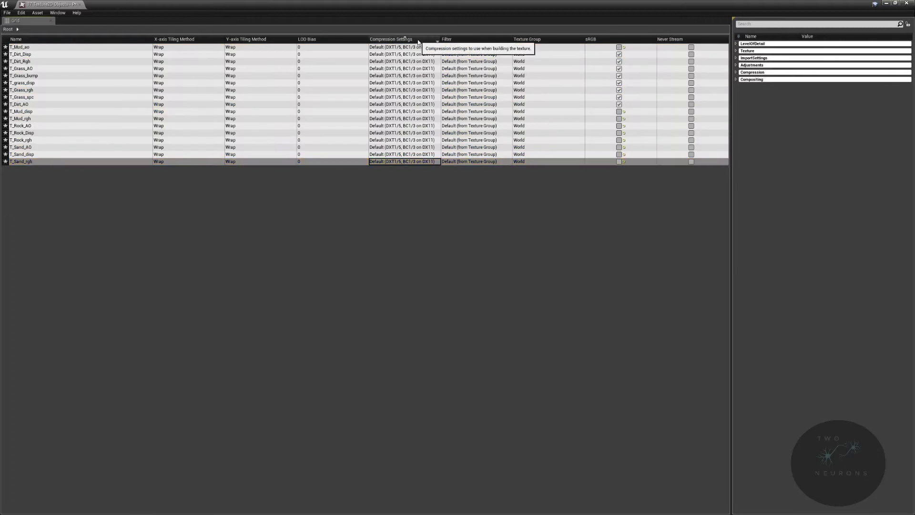
{"action": "left_click_drag", "start_coordinate": [420, 48], "coordinate": [430, 60]}
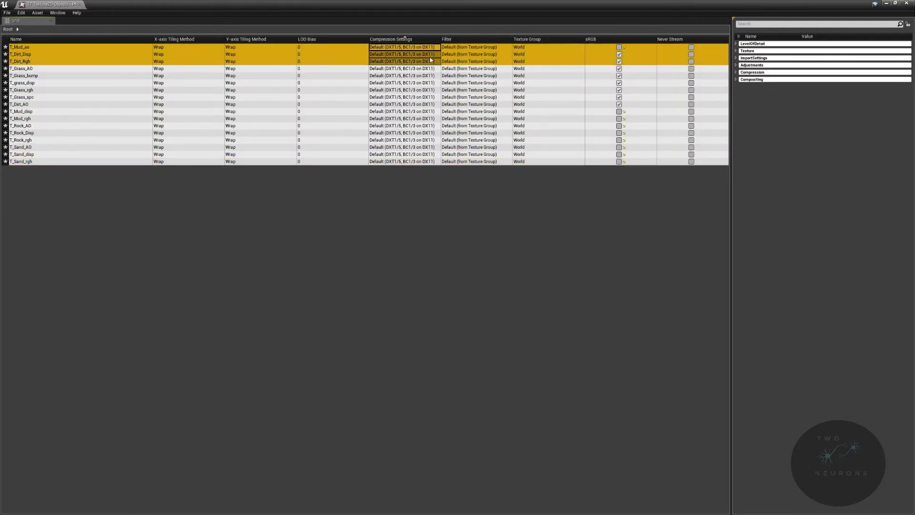
{"action": "left_click", "coordinate": [436, 48]}
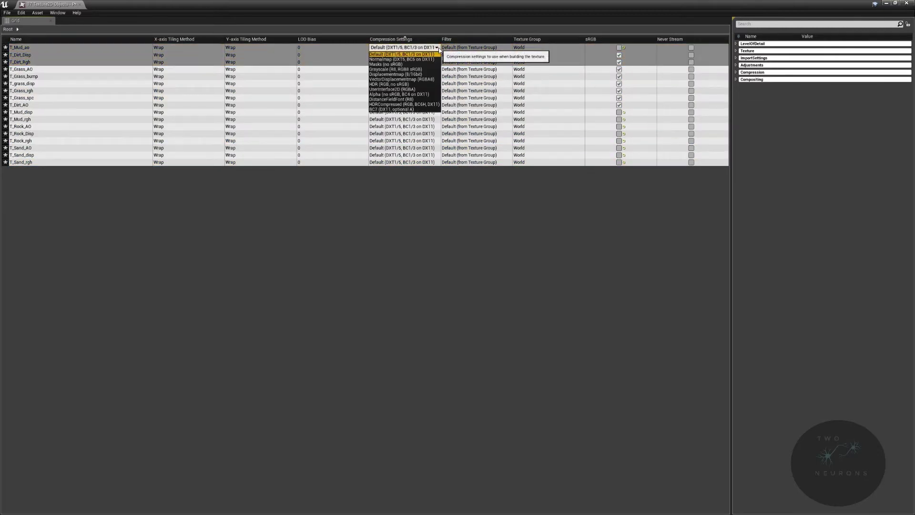
{"action": "left_click", "coordinate": [410, 63]}
{"action": "left_click", "coordinate": [433, 54]}
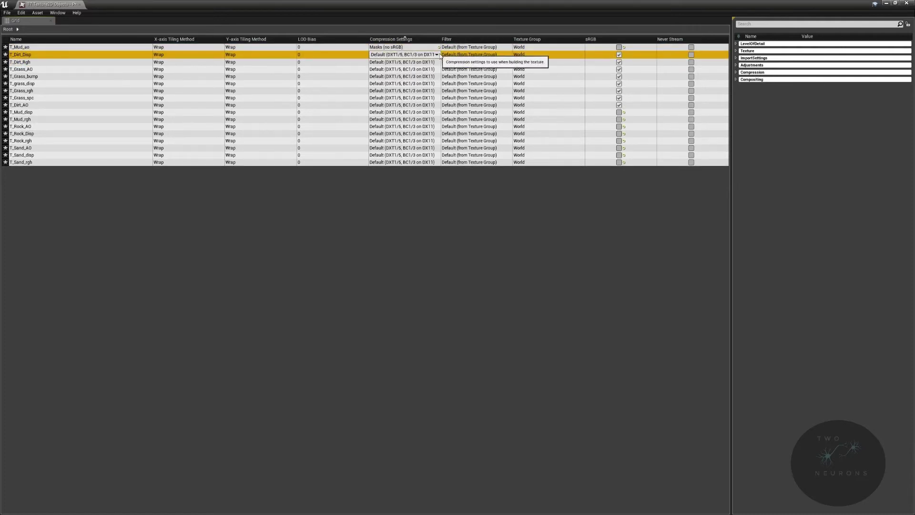
- Select every texture in the property matrix and set their Compression Settings to Masks (no sRGB)
{"action": "key", "text": "ctrl+a"}
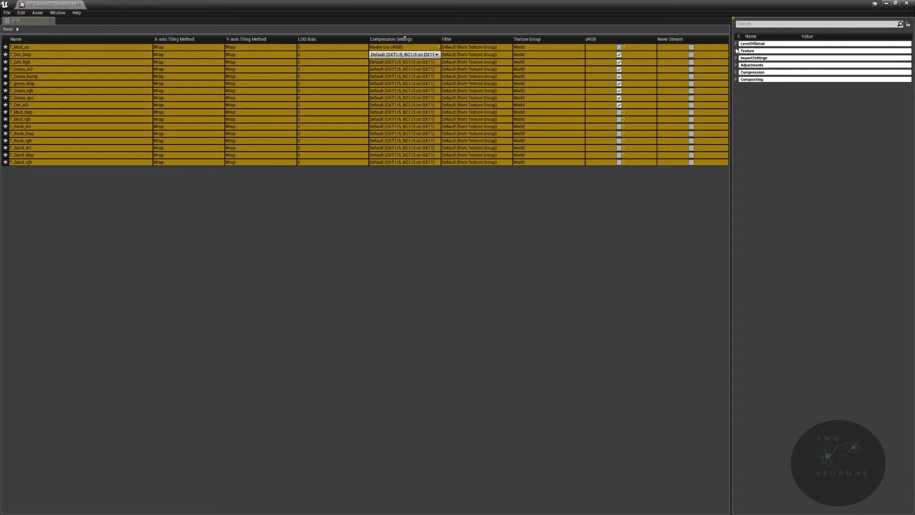
{"action": "left_click", "coordinate": [737, 51]}
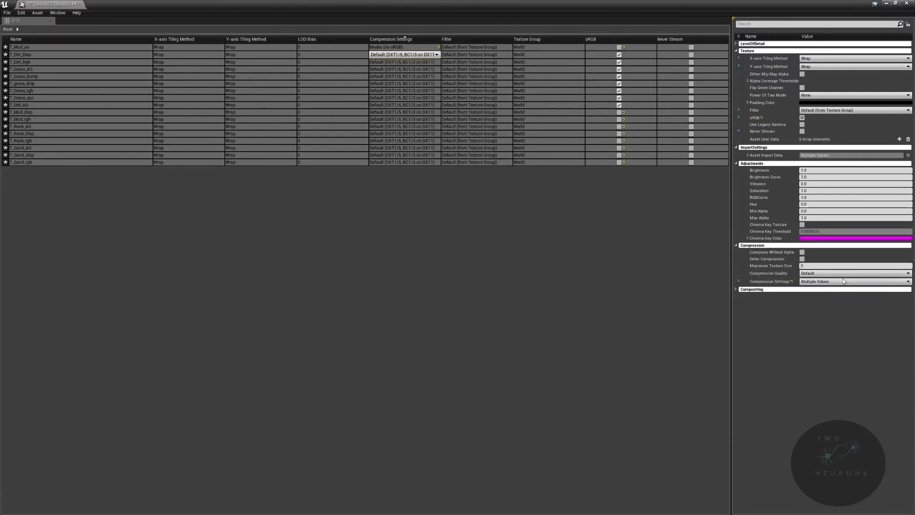
{"action": "left_click", "coordinate": [844, 281]}
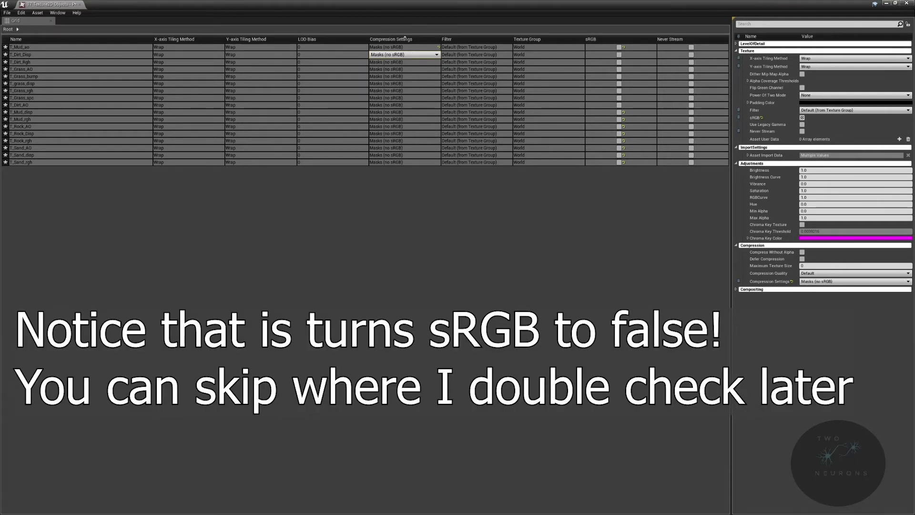
{"action": "key", "text": "ctrl+a"}
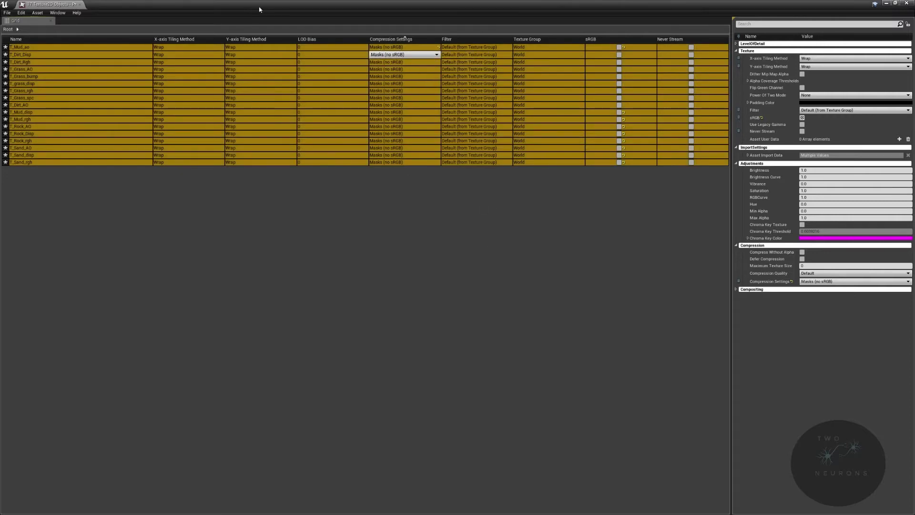
- Save the edited textures and close the property matrix
{"action": "left_click", "coordinate": [81, 5]}
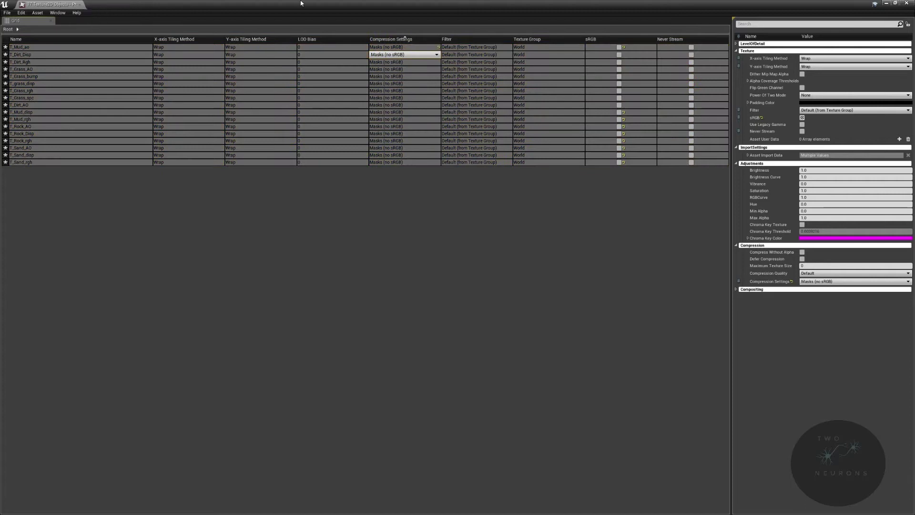
{"action": "key", "text": "ctrl+s"}
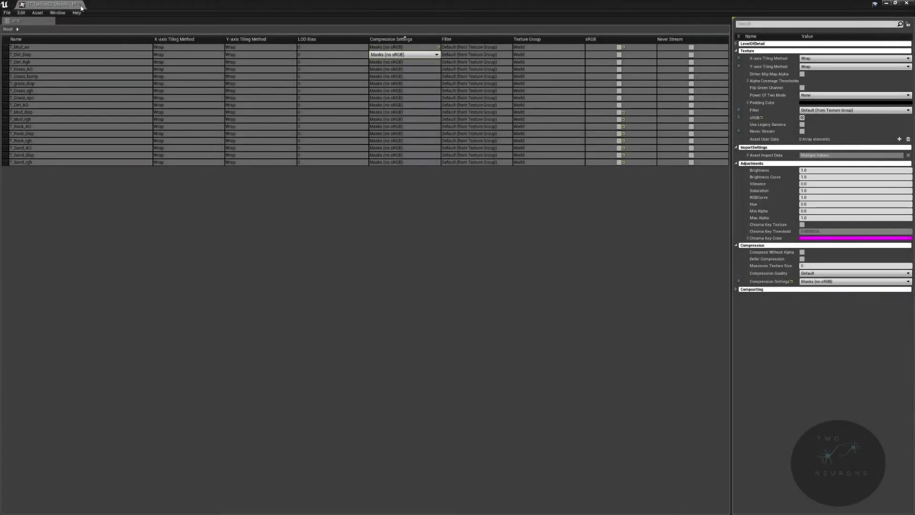
{"action": "left_click", "coordinate": [80, 6]}
{"action": "left_click", "coordinate": [642, 448]}
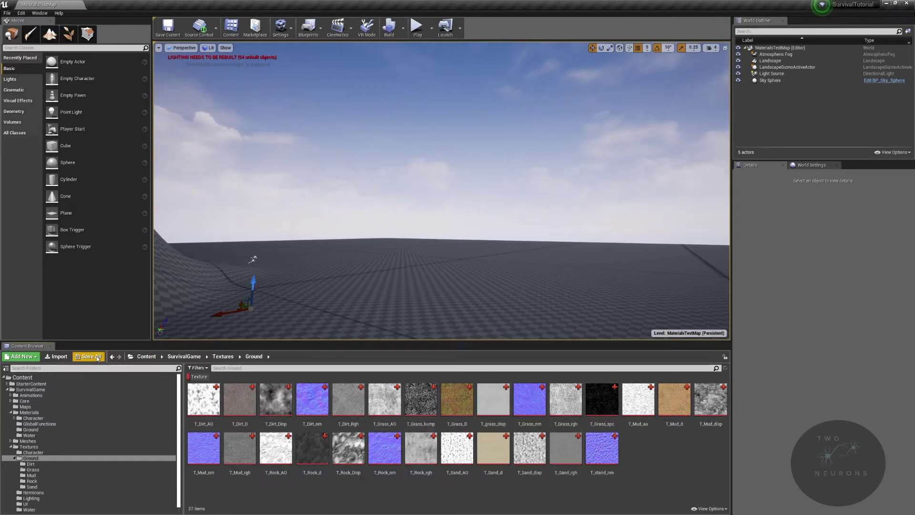
- Disable the Texture filter and clear it from the Content Browser to list the Ground subfolders again
{"action": "left_click", "coordinate": [198, 370]}
{"action": "right_click", "coordinate": [198, 376]}
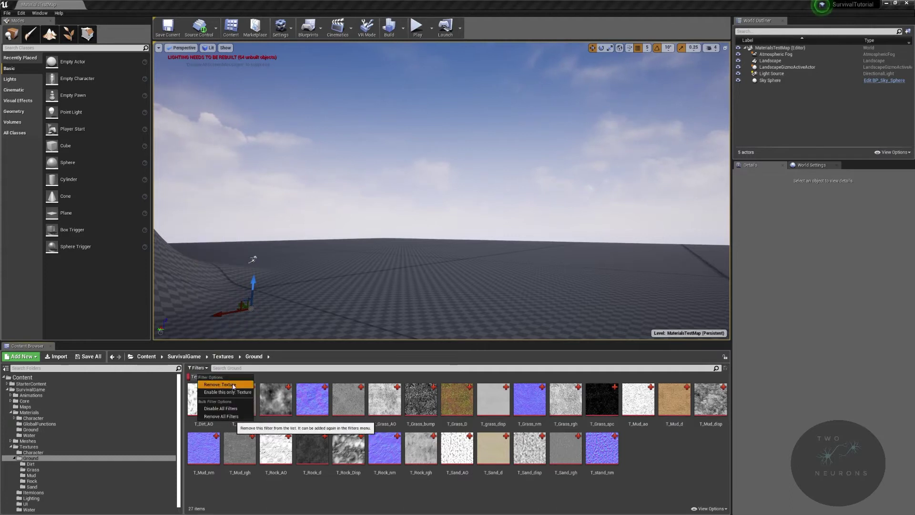
{"action": "left_click", "coordinate": [227, 408]}
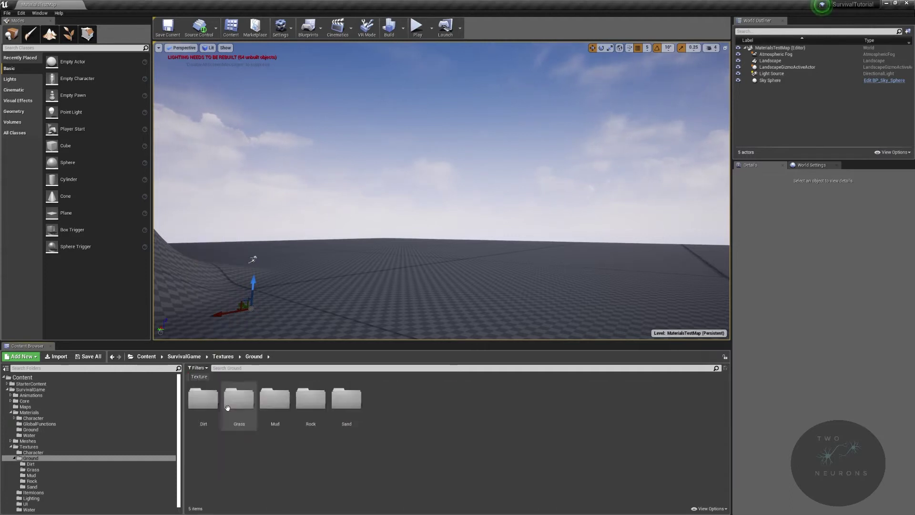
{"action": "right_click", "coordinate": [225, 382]}
{"action": "left_click", "coordinate": [233, 256]}
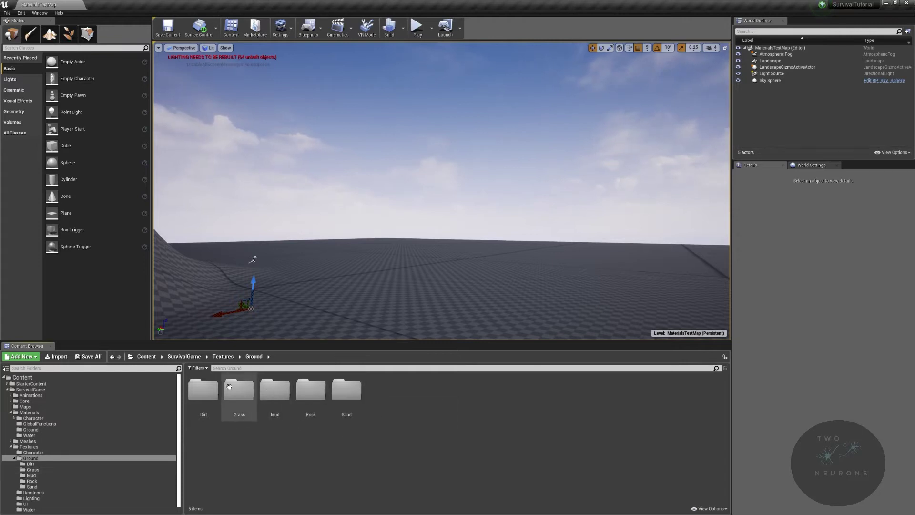
- Inspect the compression and sRGB settings of the T_Rock_d and T_Rock_Disp textures in the Rock folder
{"action": "double_click", "coordinate": [311, 388]}
{"action": "double_click", "coordinate": [231, 394]}
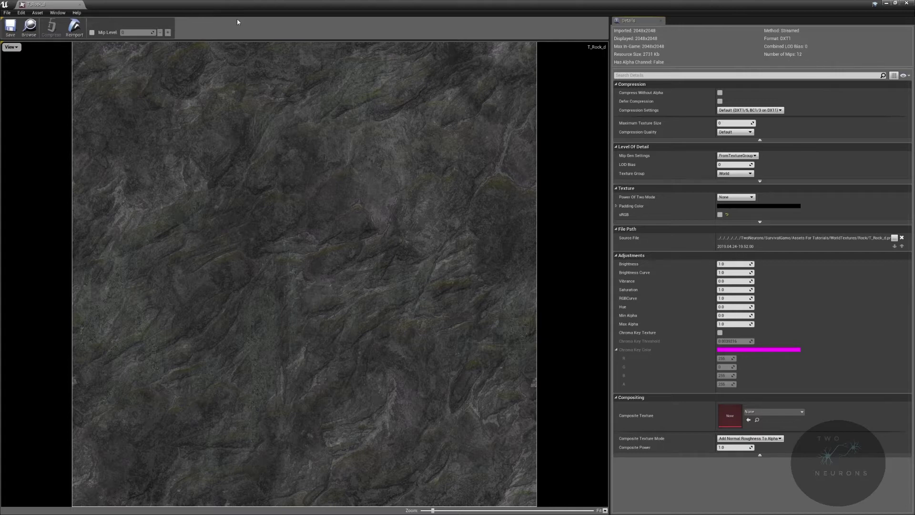
{"action": "left_click", "coordinate": [80, 4]}
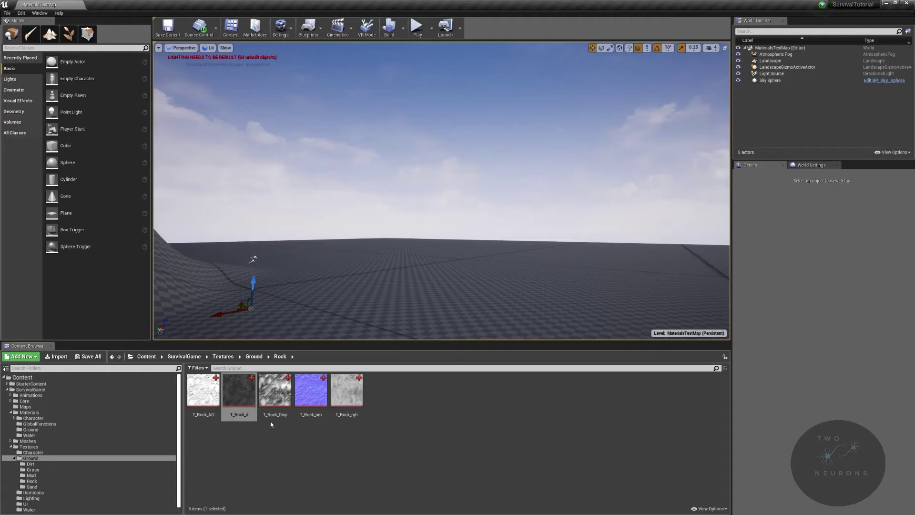
{"action": "double_click", "coordinate": [274, 398]}
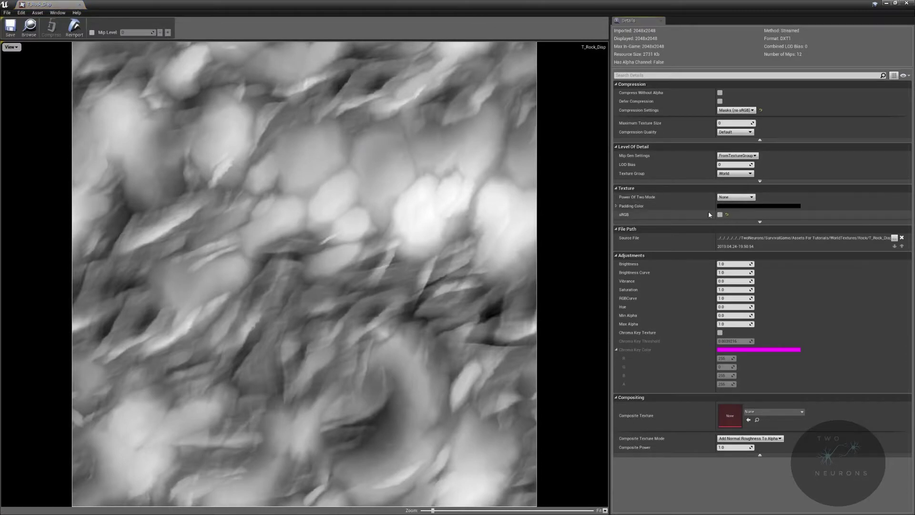
{"action": "left_click", "coordinate": [80, 6]}
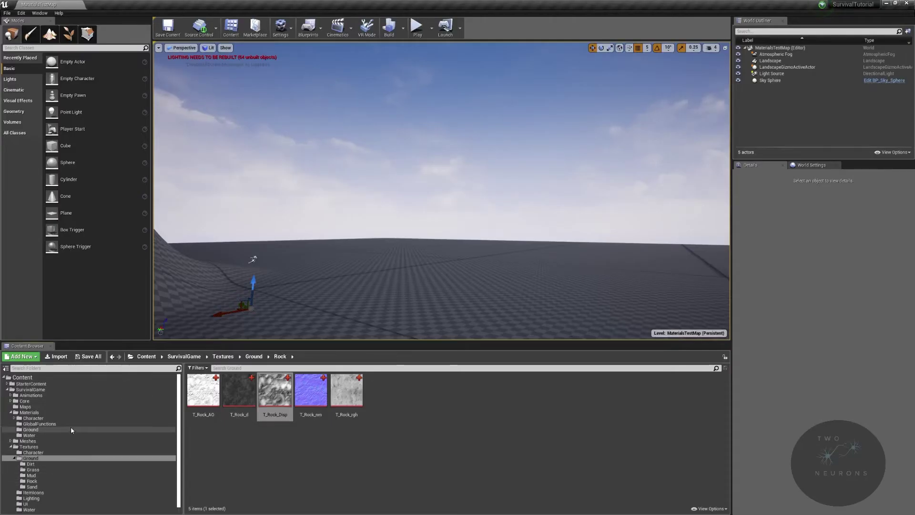
- Create a material named M_Landscape in the Materials/Ground folder and open it for editing
{"action": "left_click", "coordinate": [70, 412]}
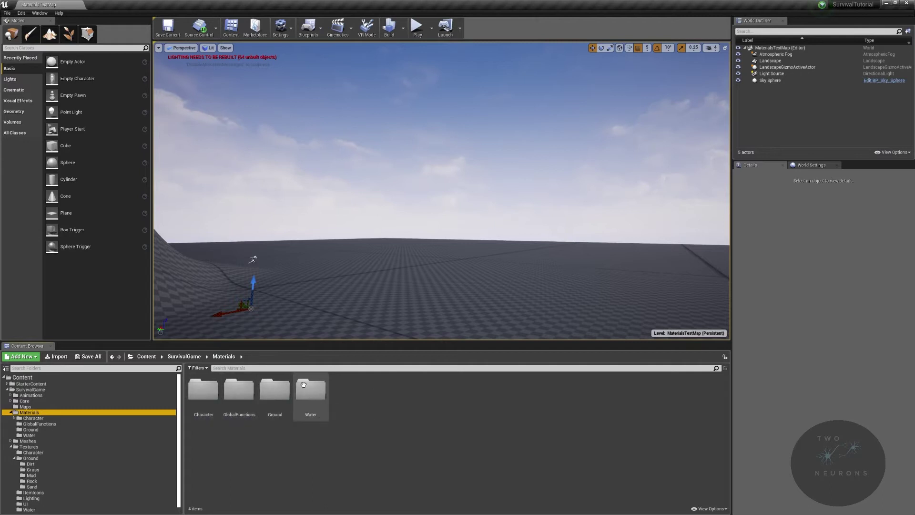
{"action": "double_click", "coordinate": [284, 390]}
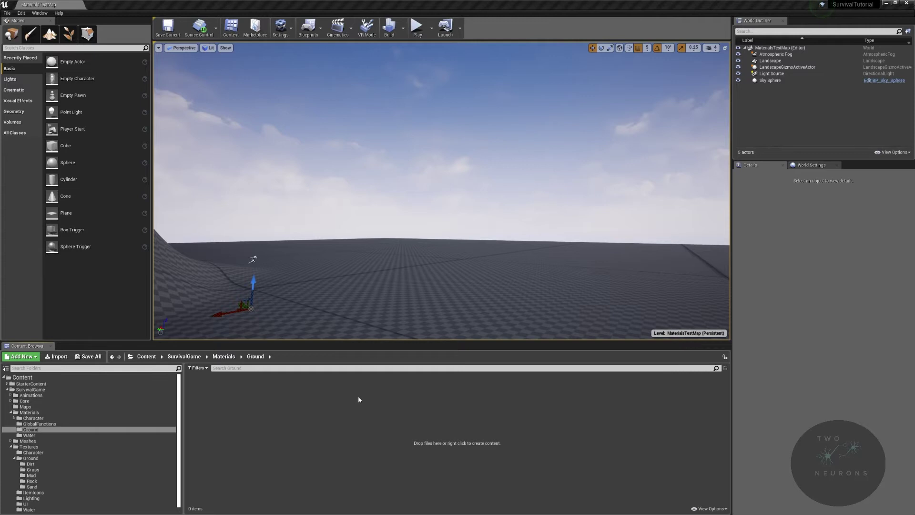
{"action": "right_click", "coordinate": [370, 385]}
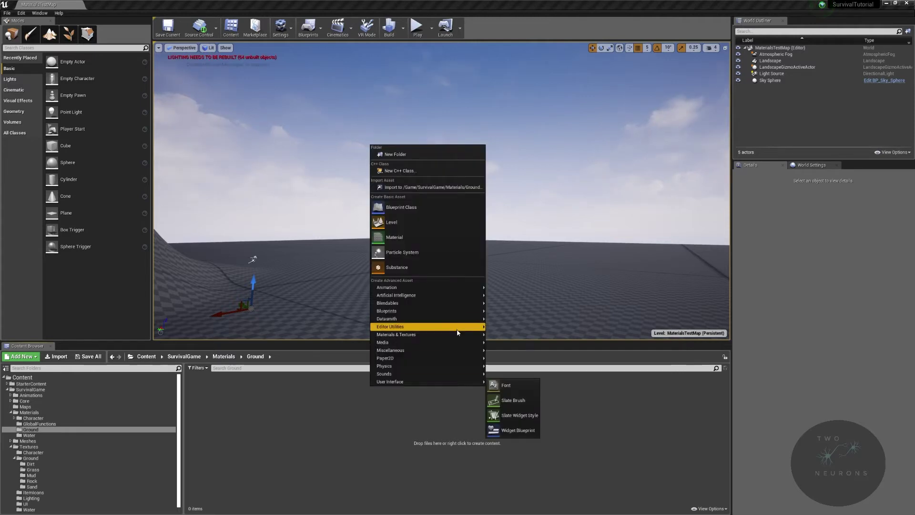
{"action": "mouse_move", "coordinate": [457, 334]}
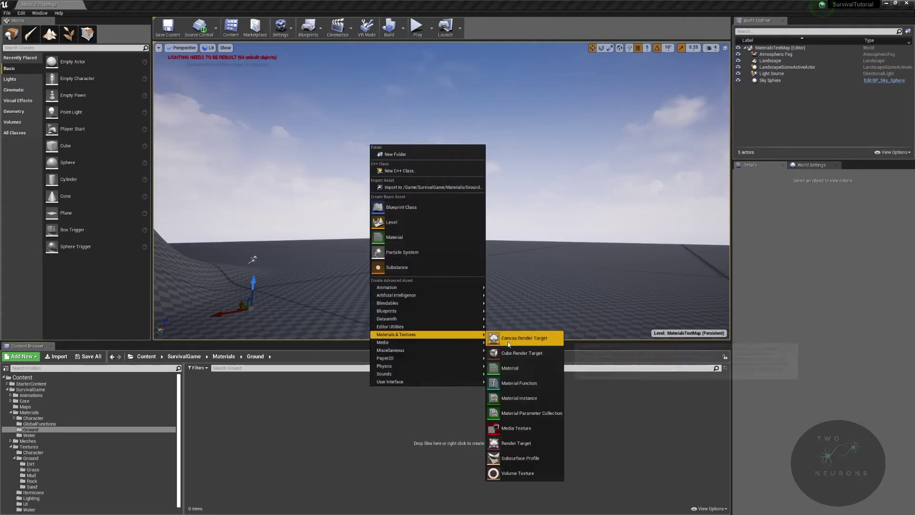
{"action": "left_click", "coordinate": [519, 366]}
{"action": "type", "text": "m"}
{"action": "key", "text": "BackSpace"}
{"action": "type", "text": "m"}
{"action": "key", "text": "BackSpace"}
{"action": "type", "text": "M_Landscape"}
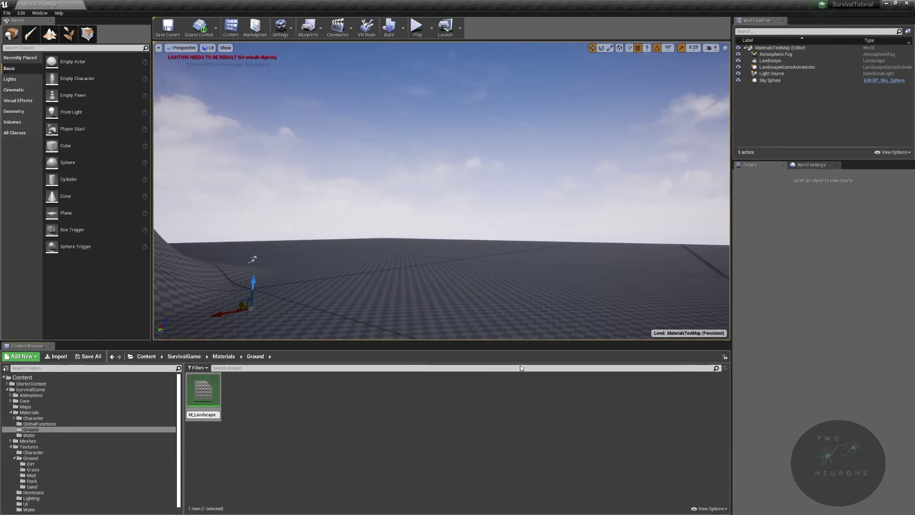
{"action": "key", "text": "Return"}
{"action": "key", "text": "Return"}
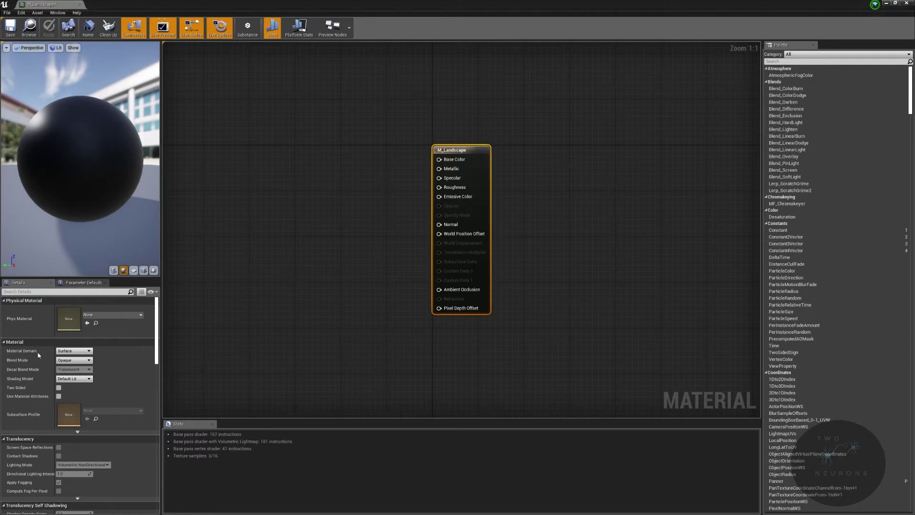
- Configure the material with the Masked blend mode, Use Material Attributes enabled and Used with Static Lighting enabled
{"action": "left_click", "coordinate": [74, 360]}
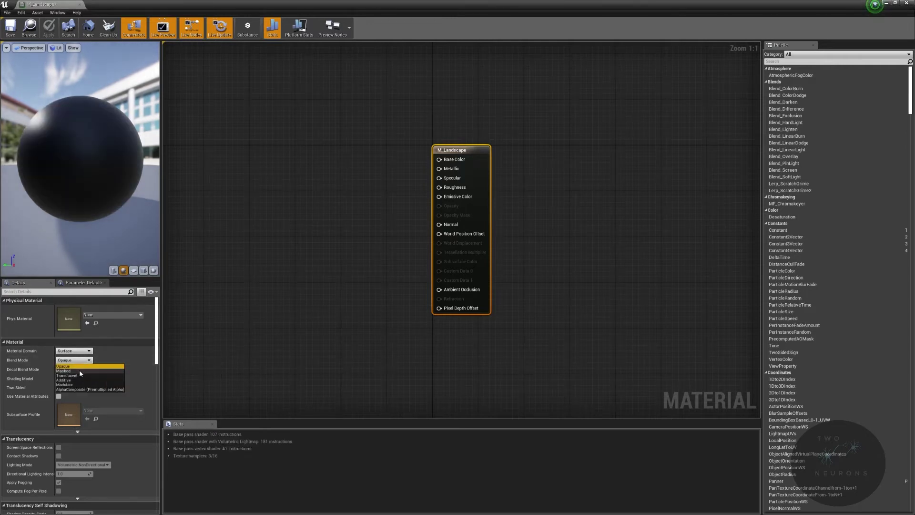
{"action": "left_click", "coordinate": [72, 371]}
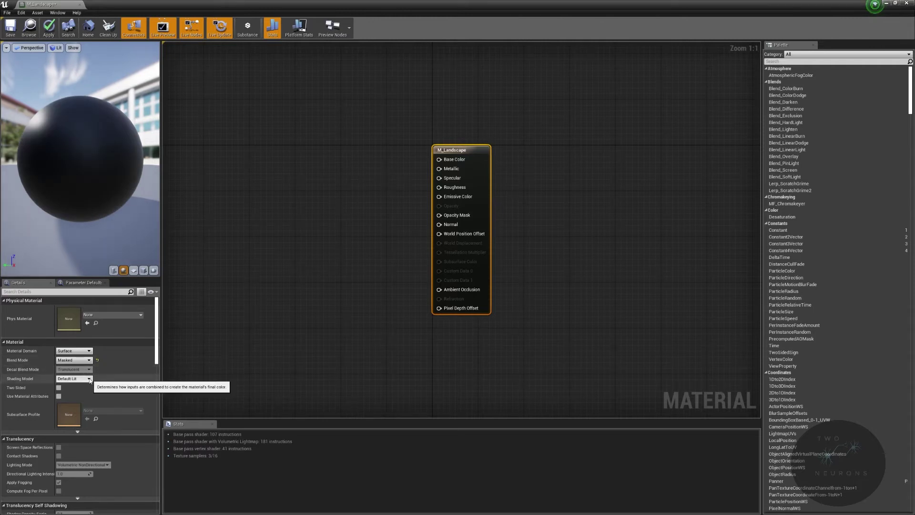
{"action": "left_click", "coordinate": [59, 396]}
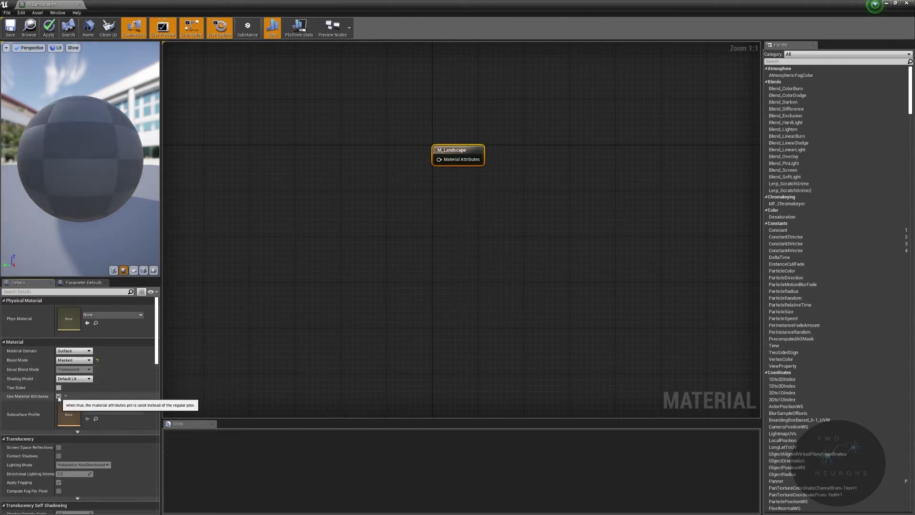
{"action": "scroll", "coordinate": [69, 440], "scroll_direction": "down", "scroll_amount": 10}
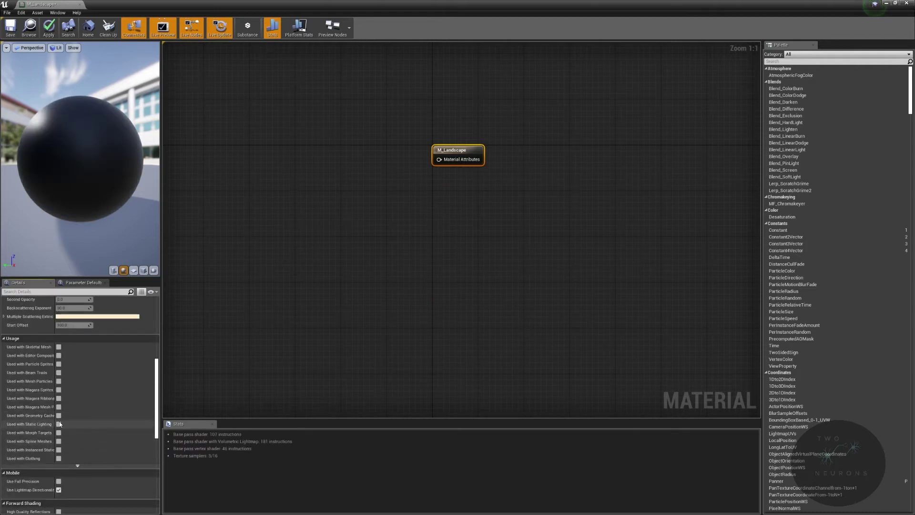
{"action": "left_click", "coordinate": [59, 424]}
- Configure the material's tessellation as PN Triangles with Crack Free Displacement on, Adaptive Tessellation off and a Max Displacement of 20000
{"action": "scroll", "coordinate": [60, 425], "scroll_direction": "down", "scroll_amount": 3}
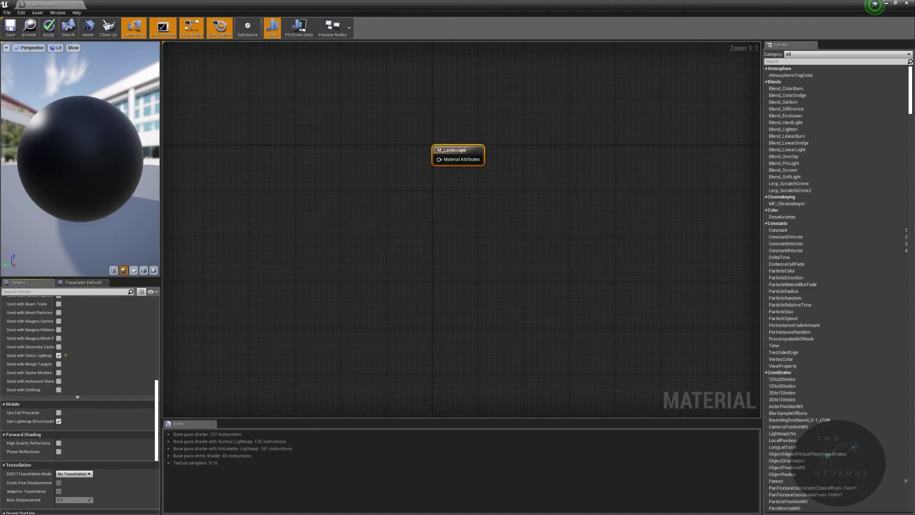
{"action": "scroll", "coordinate": [72, 413], "scroll_direction": "down", "scroll_amount": 3}
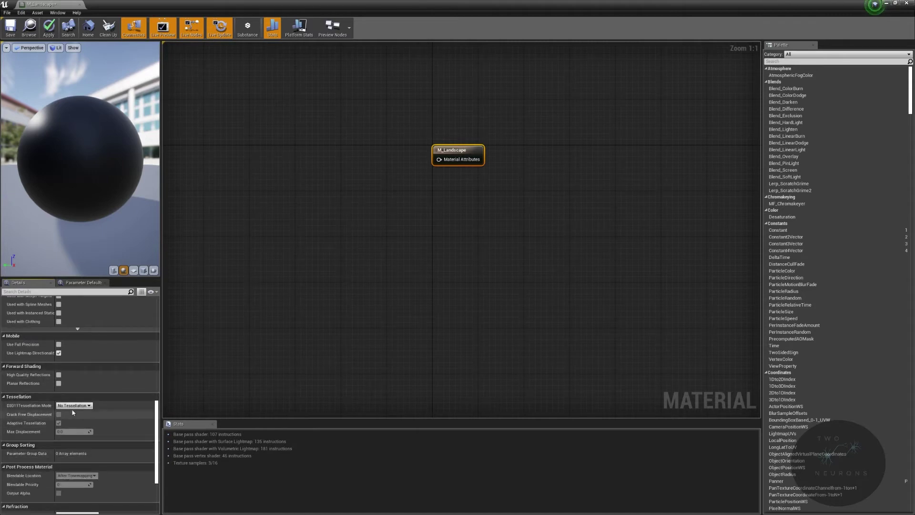
{"action": "left_click", "coordinate": [74, 406]}
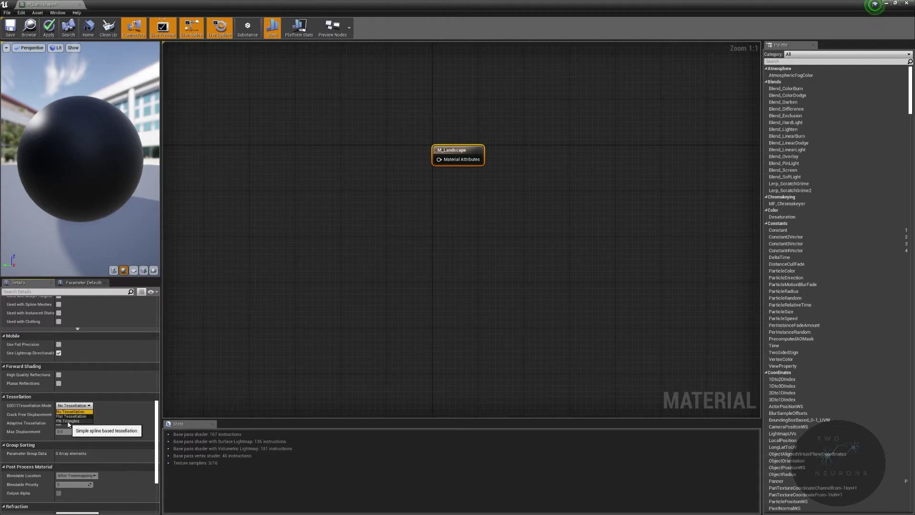
{"action": "left_click", "coordinate": [68, 421]}
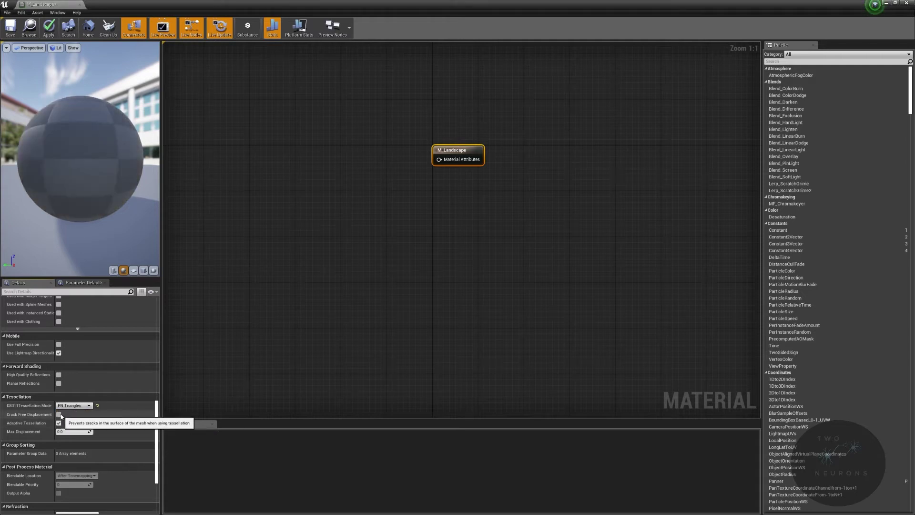
{"action": "left_click", "coordinate": [58, 415]}
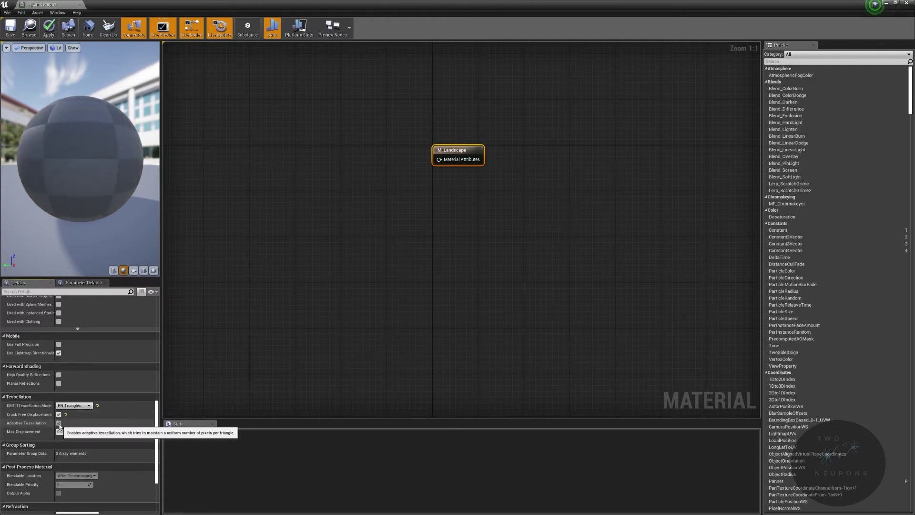
{"action": "left_click", "coordinate": [59, 424]}
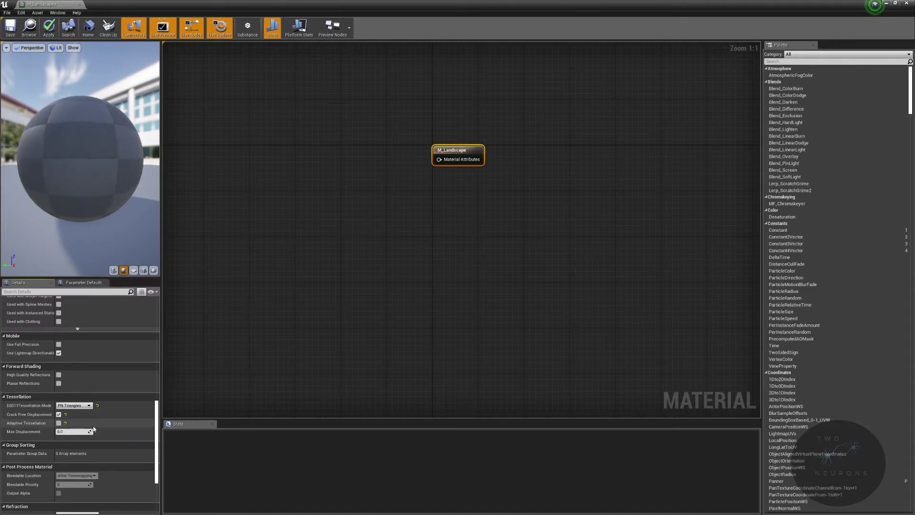
{"action": "left_click", "coordinate": [78, 432]}
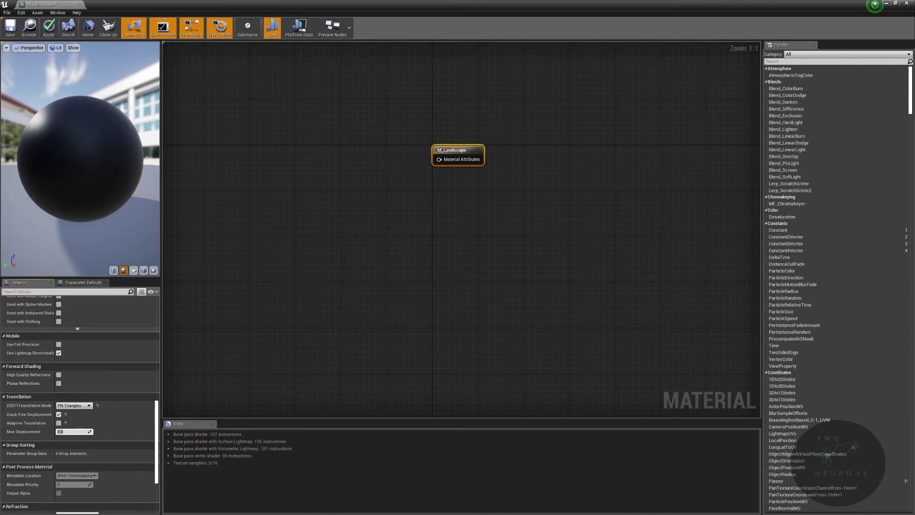
{"action": "type", "text": "20000.0"}
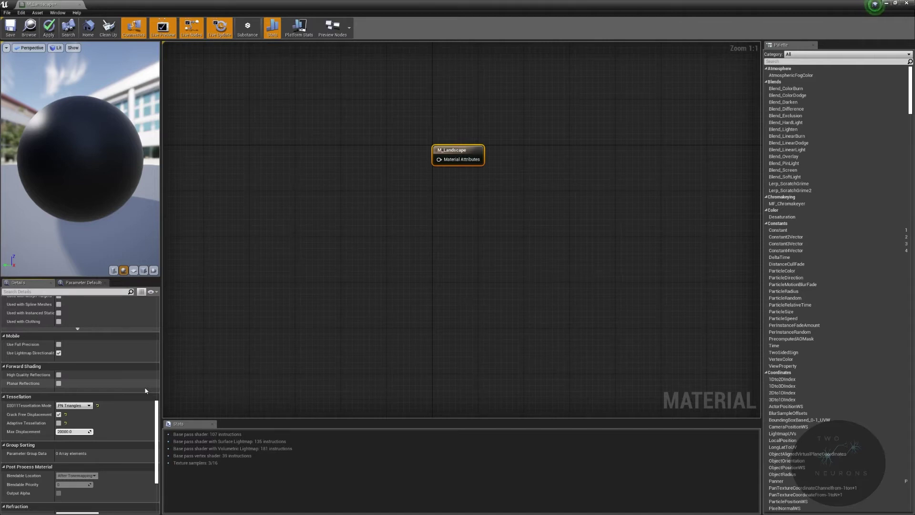
- Add a LandscapeLayerBlend node feeding the Material Attributes input and align it beside the M_Landscape node
{"action": "scroll", "coordinate": [132, 448], "scroll_direction": "down", "scroll_amount": 4}
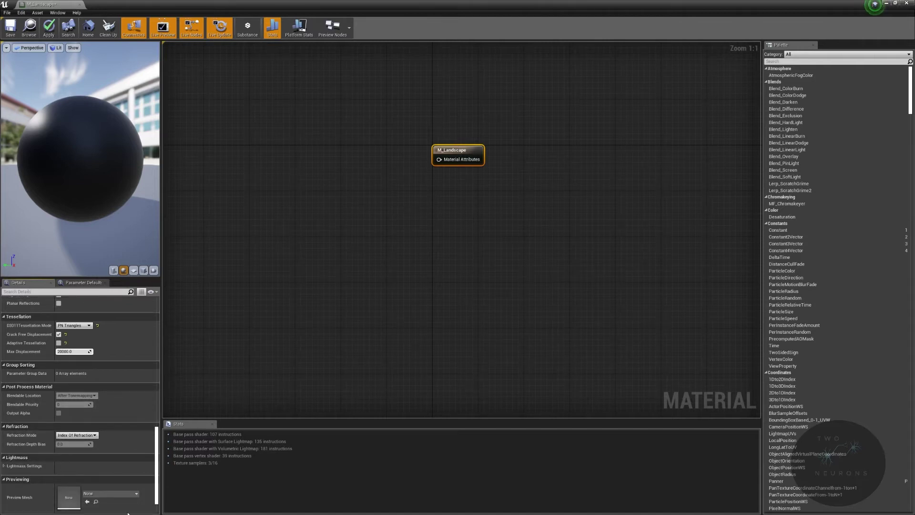
{"action": "scroll", "coordinate": [74, 472], "scroll_direction": "up", "scroll_amount": 15}
{"action": "scroll", "coordinate": [73, 473], "scroll_direction": "up", "scroll_amount": 8}
{"action": "right_click_drag", "start_coordinate": [532, 276], "coordinate": [667, 292]}
{"action": "left_click", "coordinate": [640, 218]}
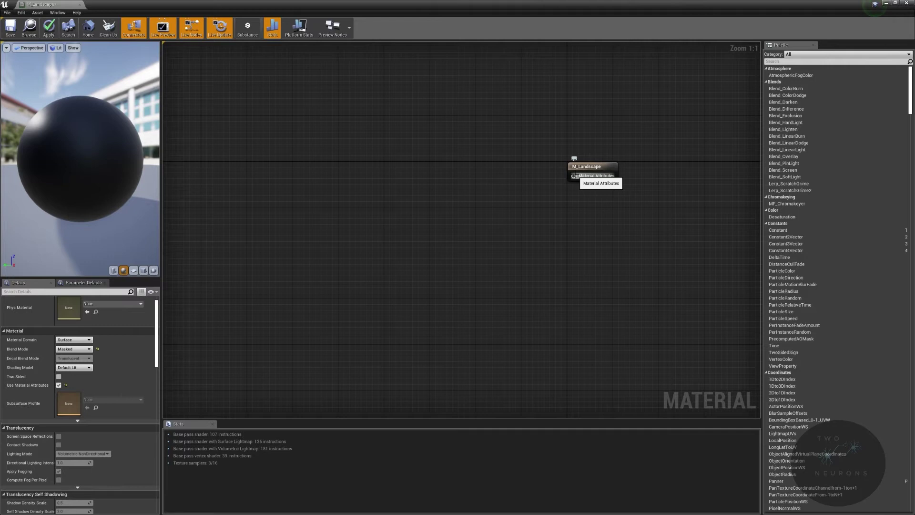
{"action": "left_click_drag", "start_coordinate": [575, 177], "coordinate": [482, 179]}
{"action": "type", "text": "layer"}
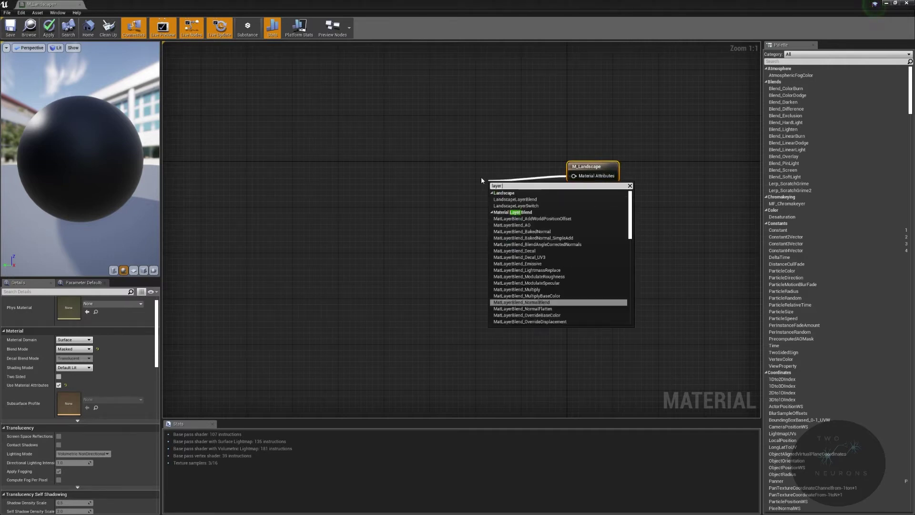
{"action": "type", "text": " blend"}
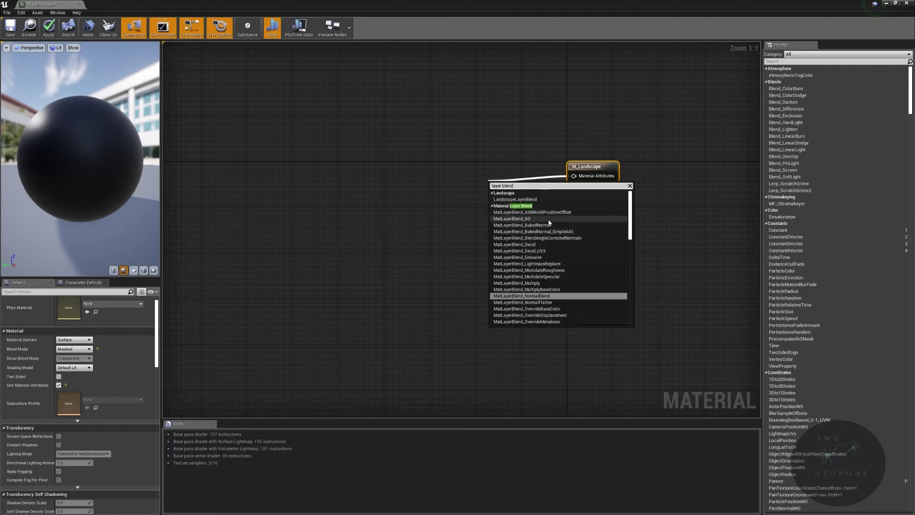
{"action": "left_click", "coordinate": [542, 200]}
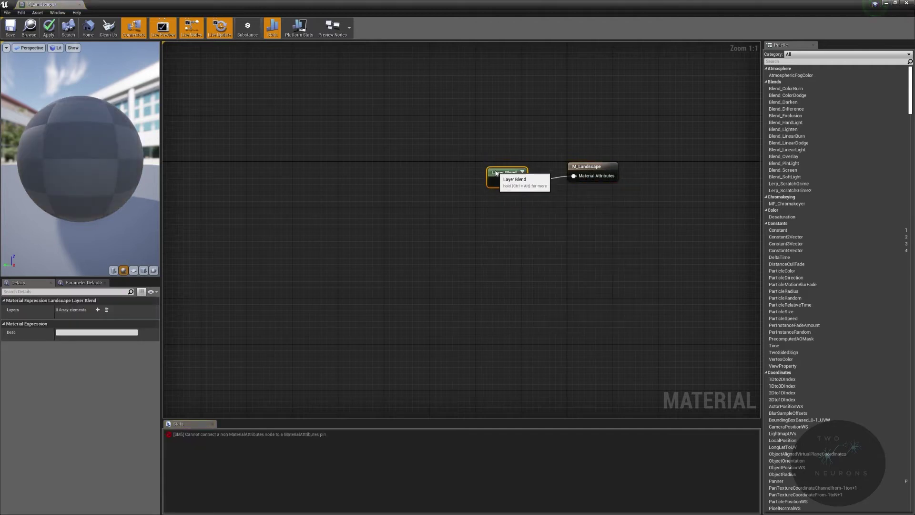
{"action": "left_click_drag", "start_coordinate": [411, 137], "coordinate": [658, 198]}
{"action": "left_click_drag", "start_coordinate": [505, 165], "coordinate": [506, 170]}
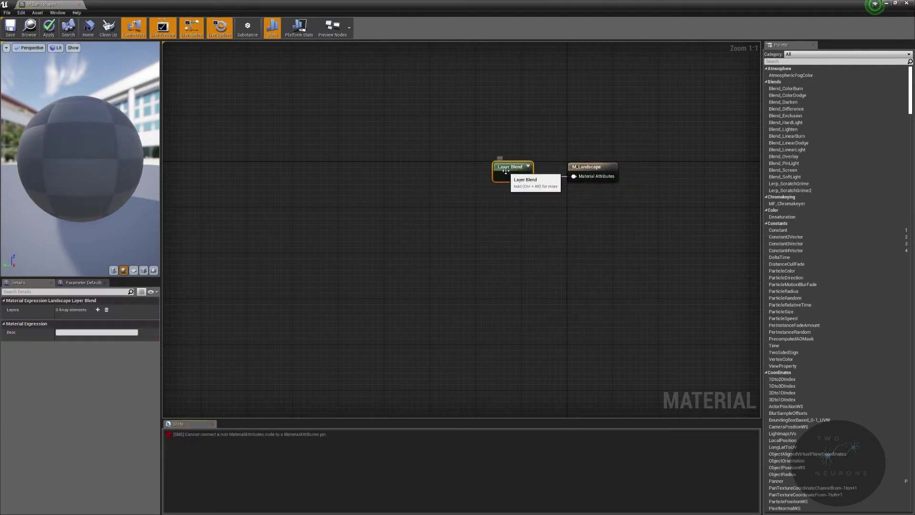
- Add a first layer to the Layer Blend node and name it Blank
{"action": "left_click", "coordinate": [98, 309]}
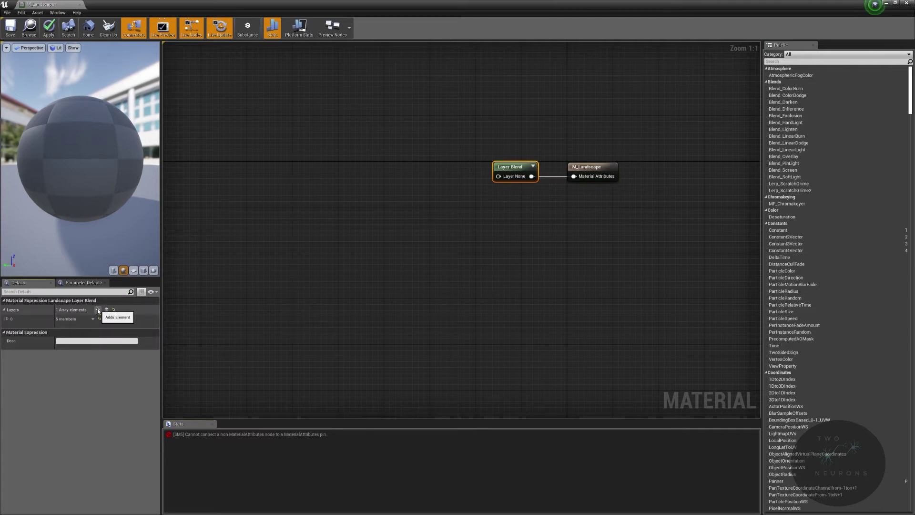
{"action": "left_click", "coordinate": [7, 318]}
{"action": "left_click", "coordinate": [74, 327]}
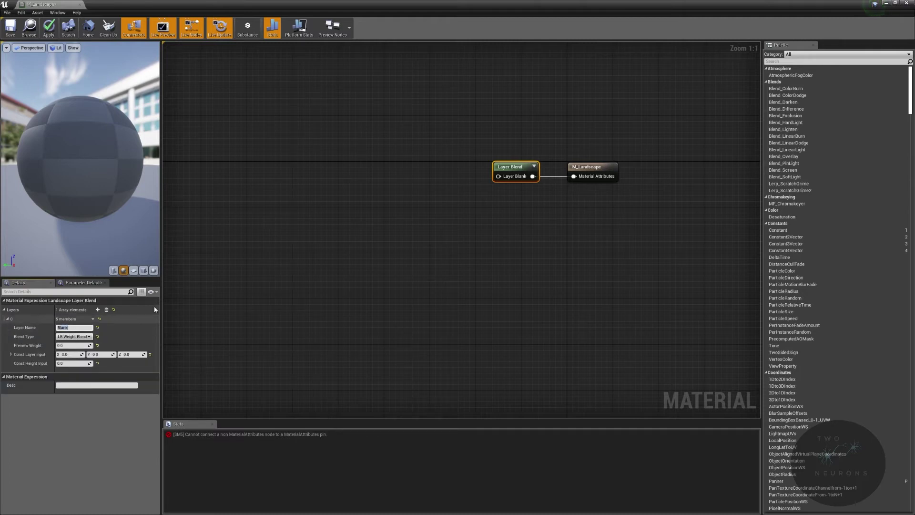
{"action": "left_click", "coordinate": [8, 320]}
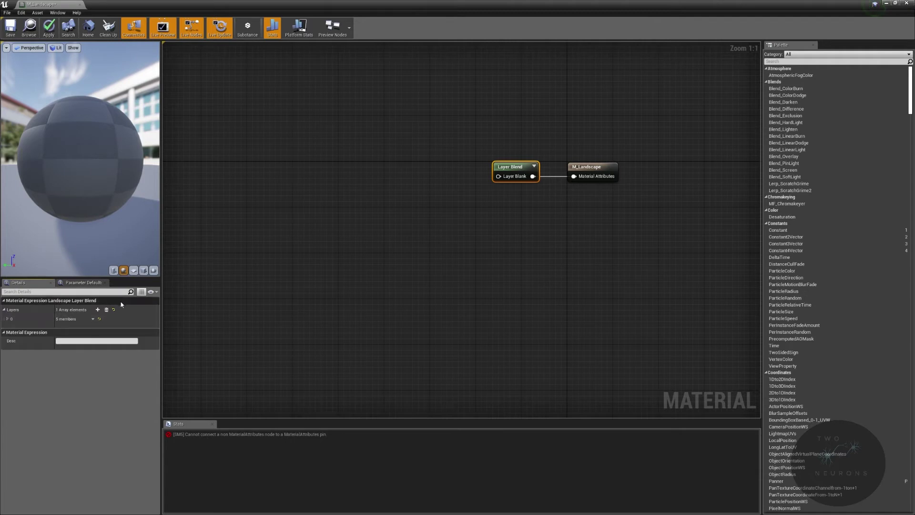
- Add five more layers to the Layer Blend node
{"action": "left_click", "coordinate": [97, 310]}
{"action": "left_click", "coordinate": [97, 310]}
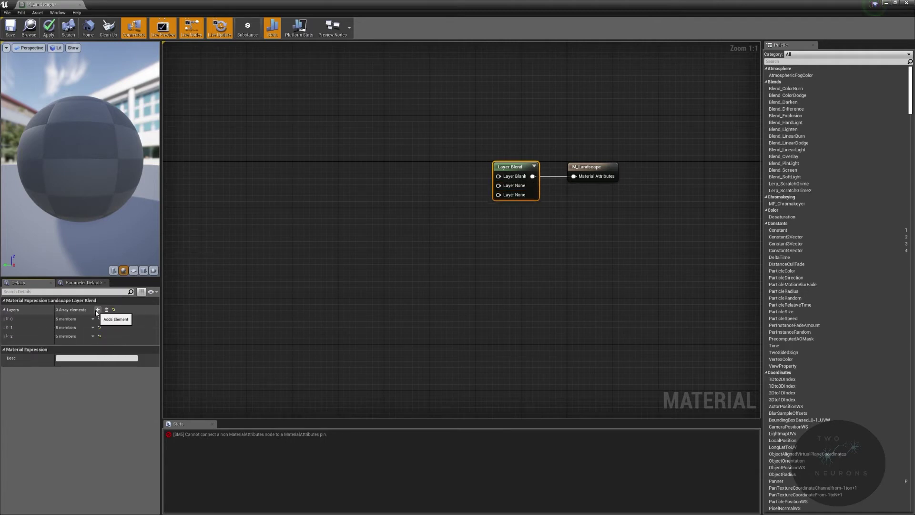
{"action": "left_click", "coordinate": [98, 310]}
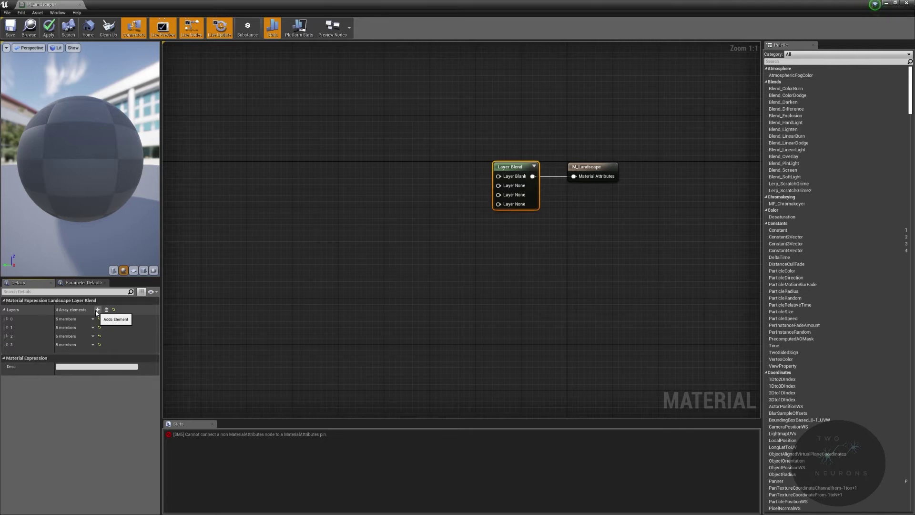
{"action": "left_click", "coordinate": [97, 310]}
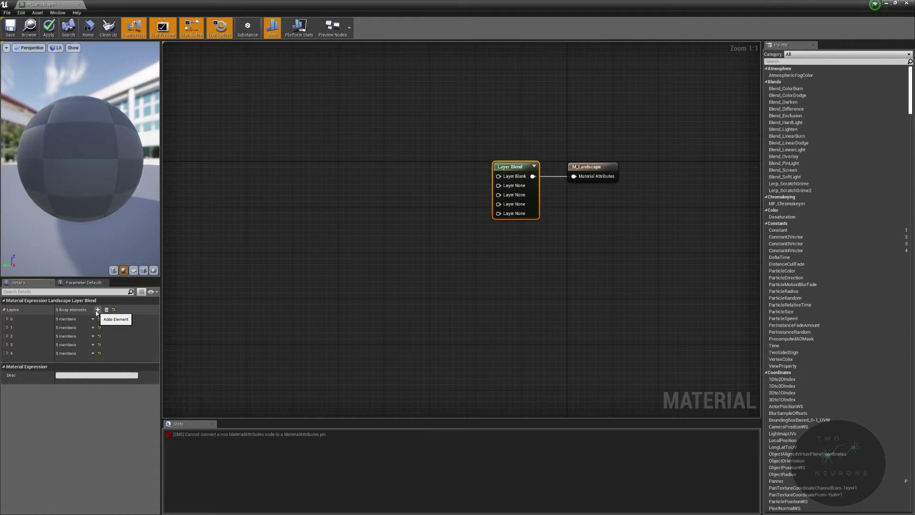
{"action": "left_click", "coordinate": [97, 311]}
- Name the layer at index 1 of the Layer Blend node Rock and set its blend type to LB Height Blend
{"action": "left_click", "coordinate": [7, 327]}
{"action": "left_click", "coordinate": [66, 336]}
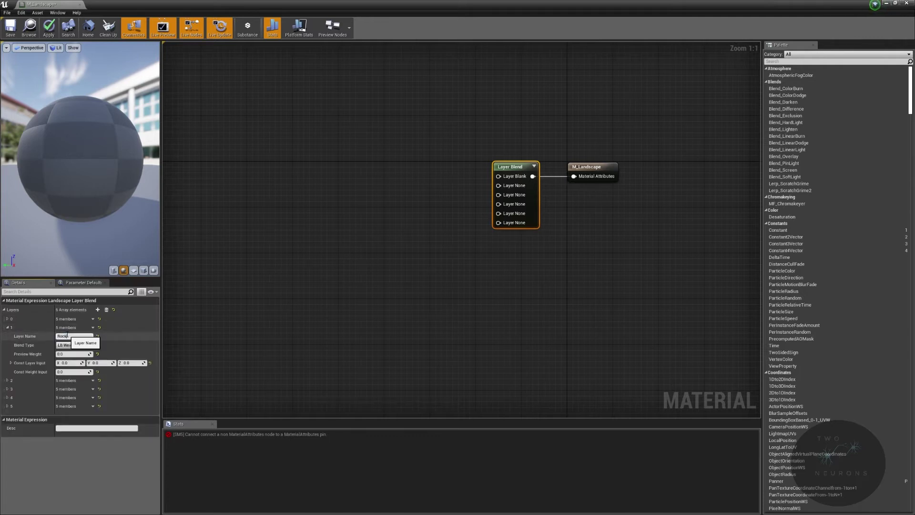
{"action": "left_click", "coordinate": [74, 345]}
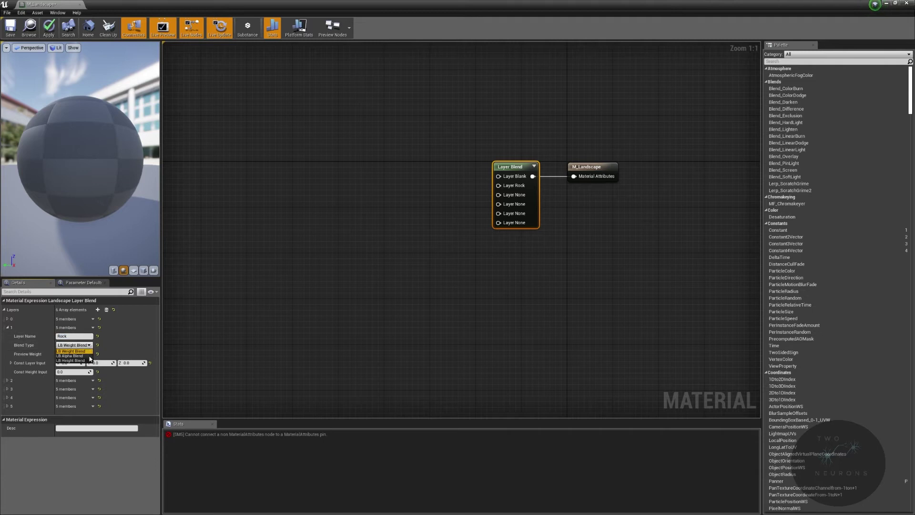
{"action": "left_click", "coordinate": [72, 360]}
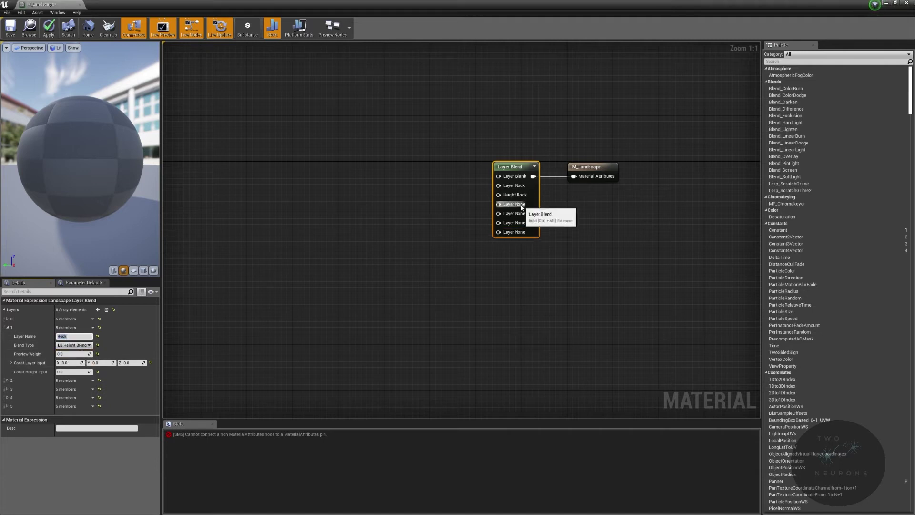
{"action": "left_click", "coordinate": [8, 328]}
- Name the layer at index 2 Dirt and set its blend type to LB Height Blend
{"action": "left_click", "coordinate": [7, 336]}
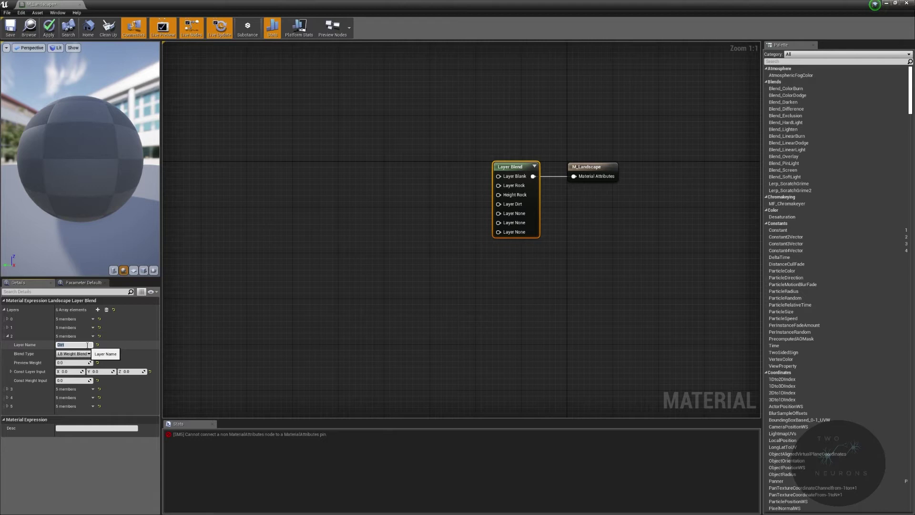
{"action": "left_click", "coordinate": [74, 353]}
{"action": "left_click", "coordinate": [72, 360]}
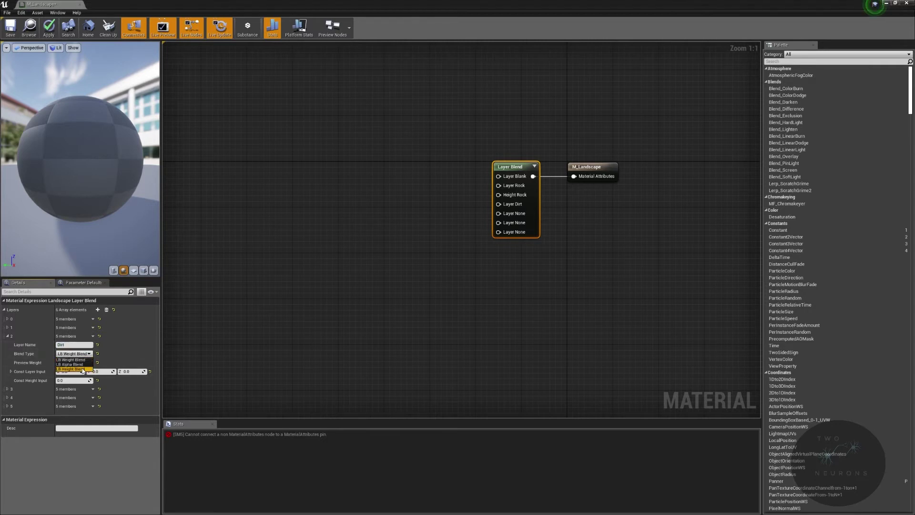
{"action": "left_click", "coordinate": [7, 336]}
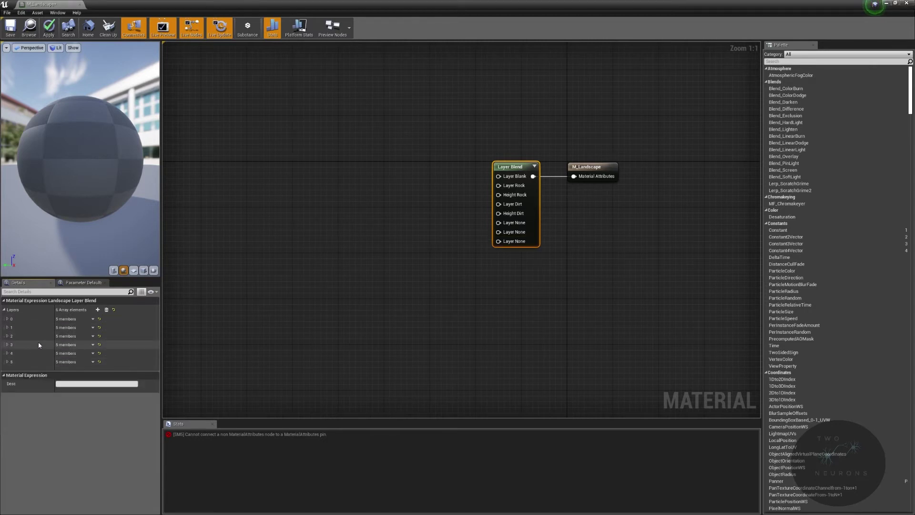
- Name the layer at index 3 Grass and set its blend type to LB Height Blend
{"action": "left_click", "coordinate": [7, 345]}
{"action": "left_click", "coordinate": [73, 353]}
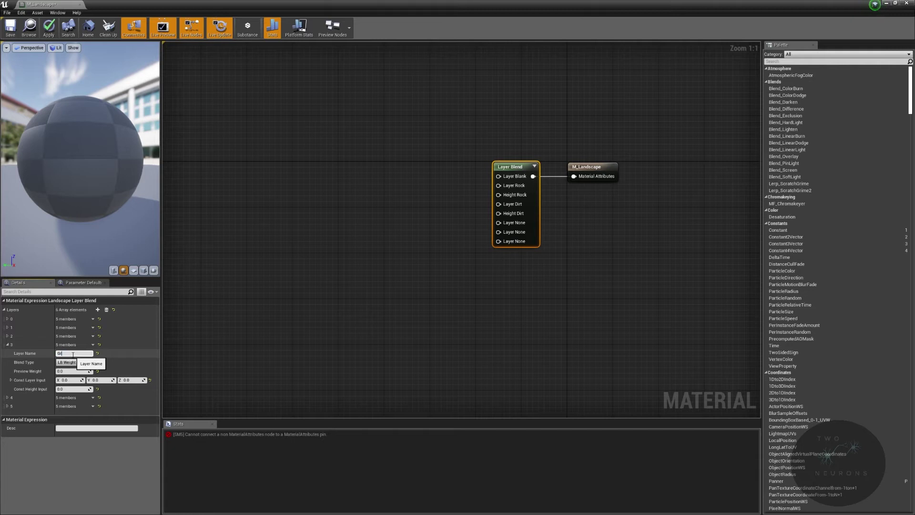
{"action": "left_click", "coordinate": [67, 363]}
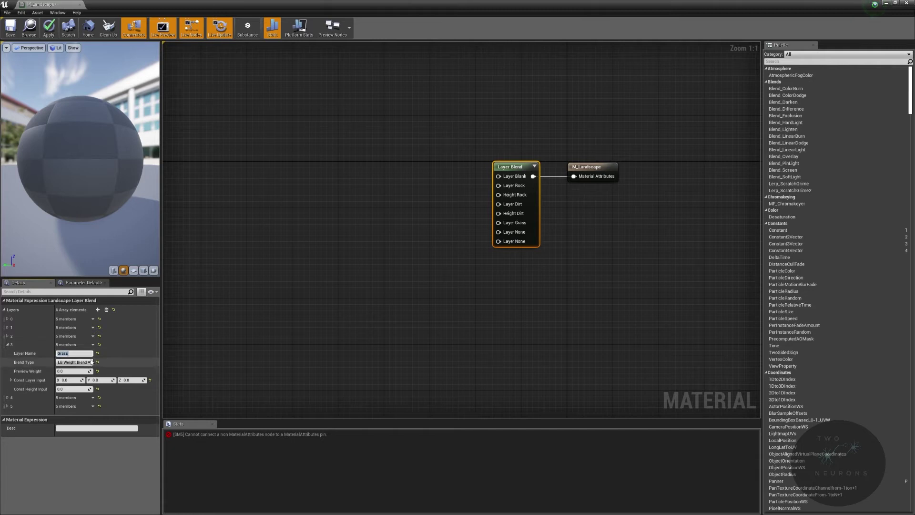
{"action": "left_click", "coordinate": [68, 374]}
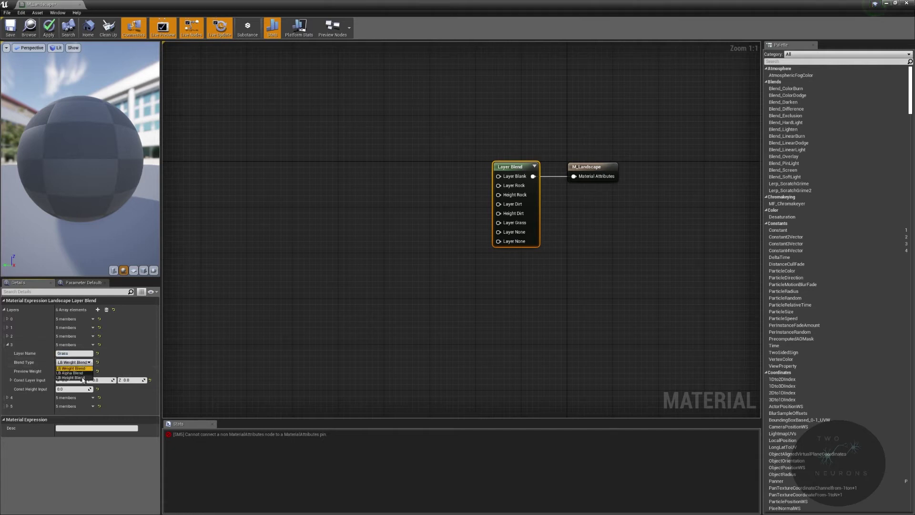
{"action": "left_click", "coordinate": [7, 345]}
- Name the layer at index 4 Mud and set its blend type to LB Height Blend
{"action": "left_click", "coordinate": [7, 354]}
{"action": "left_click", "coordinate": [88, 362]}
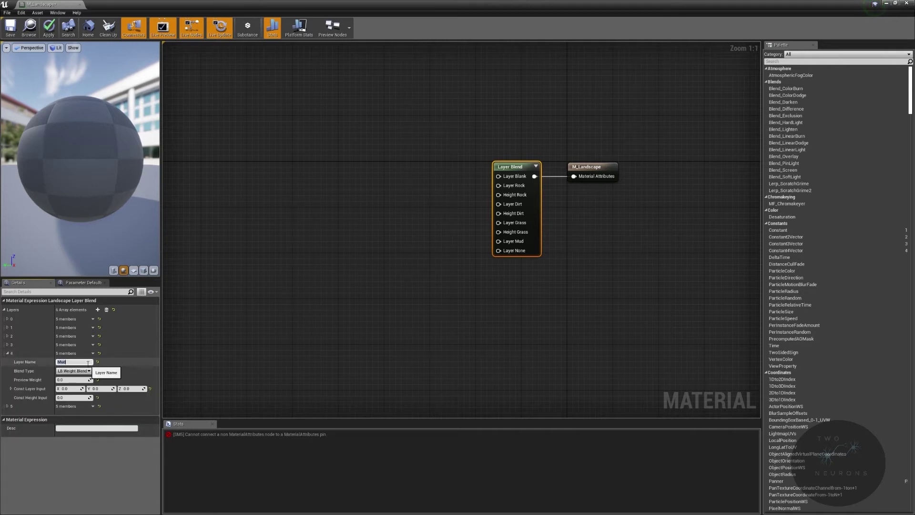
{"action": "left_click", "coordinate": [76, 371]}
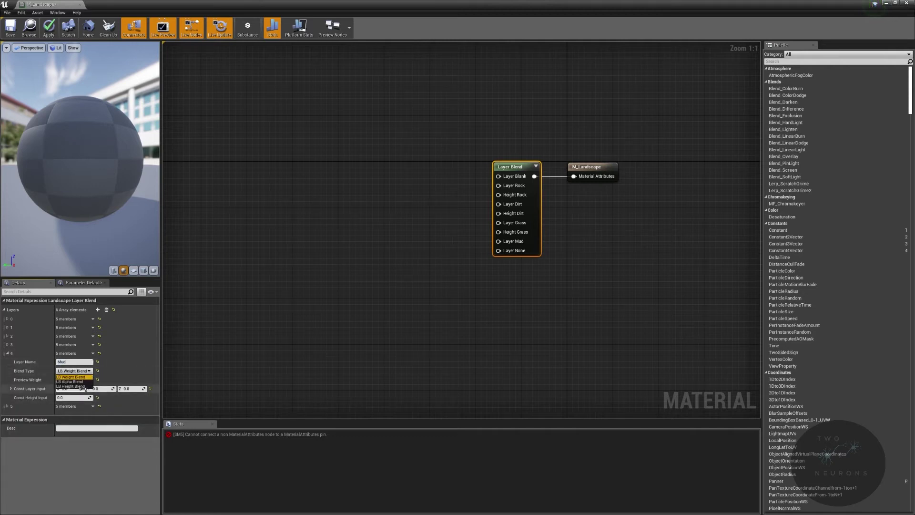
{"action": "left_click", "coordinate": [98, 381]}
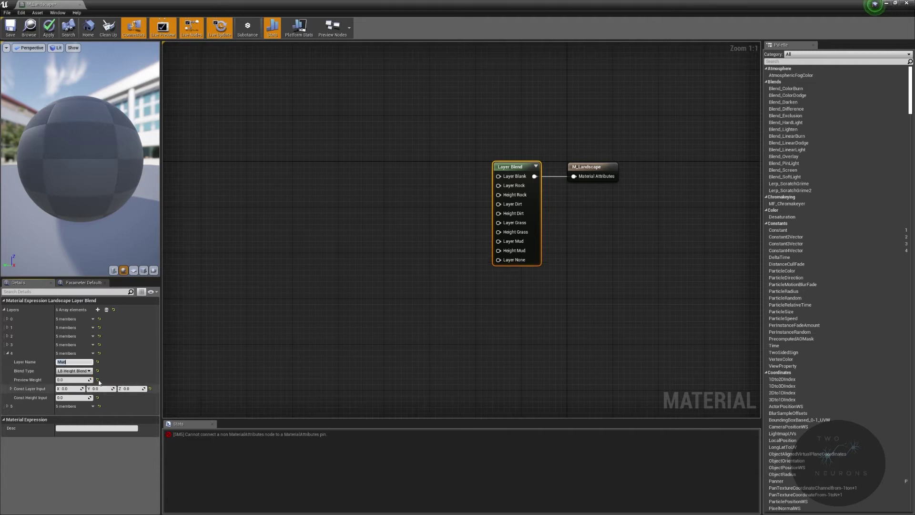
{"action": "left_click", "coordinate": [8, 354]}
- Name the layer at index 5 Sand and set its blend type to LB Height Blend
{"action": "left_click", "coordinate": [7, 362]}
{"action": "left_click", "coordinate": [84, 370]}
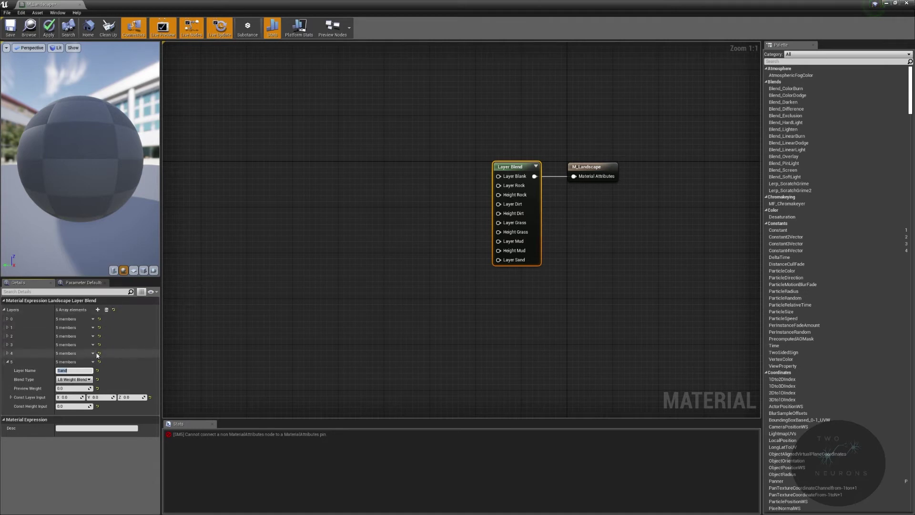
{"action": "left_click", "coordinate": [74, 379]}
{"action": "left_click", "coordinate": [86, 395]}
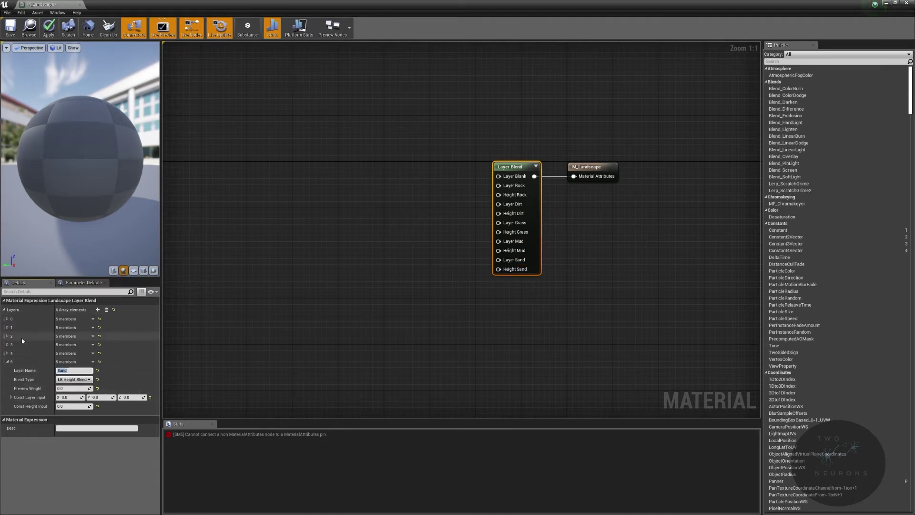
{"action": "left_click", "coordinate": [7, 361]}
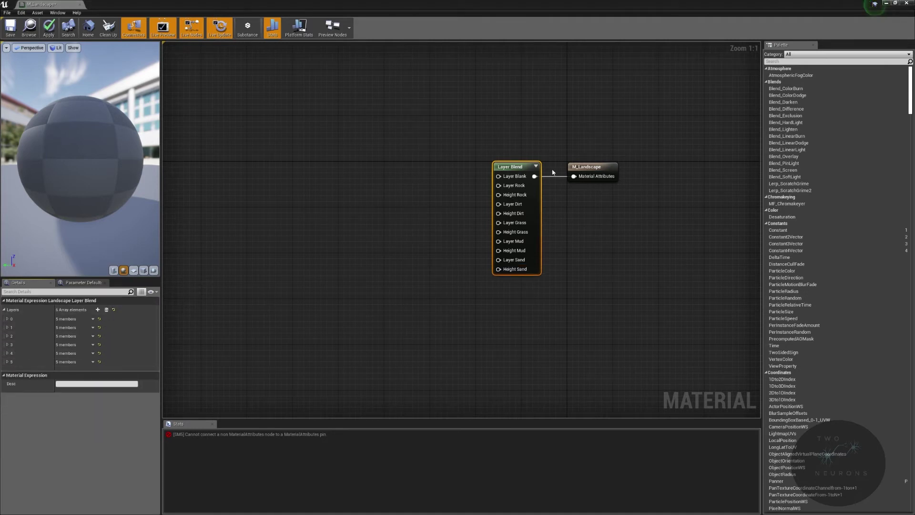
- Add two WorldPosition nodes stacked vertically before the Layer Blend node and set the lower one to Absolute World Position (Excluding Material Shader Offsets)
{"action": "right_click_drag", "start_coordinate": [430, 209], "coordinate": [501, 217]}
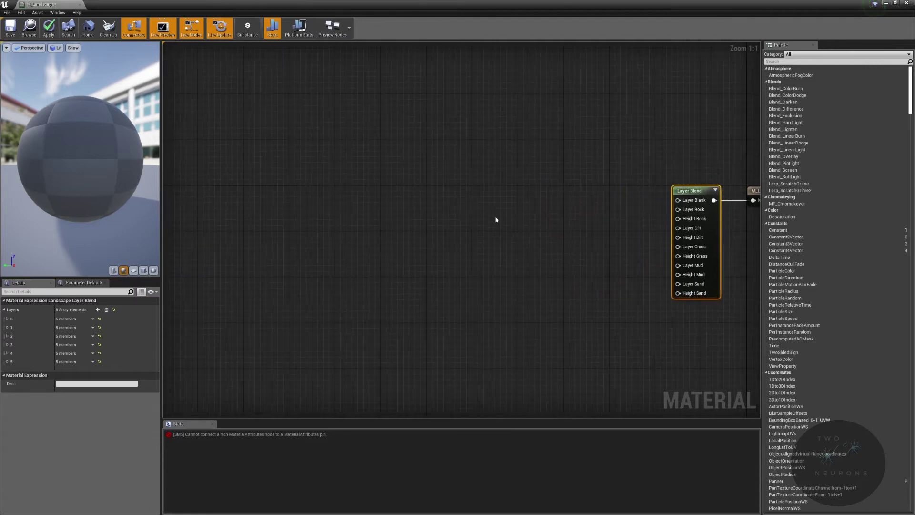
{"action": "right_click", "coordinate": [277, 212]}
{"action": "type", "text": "world posi"}
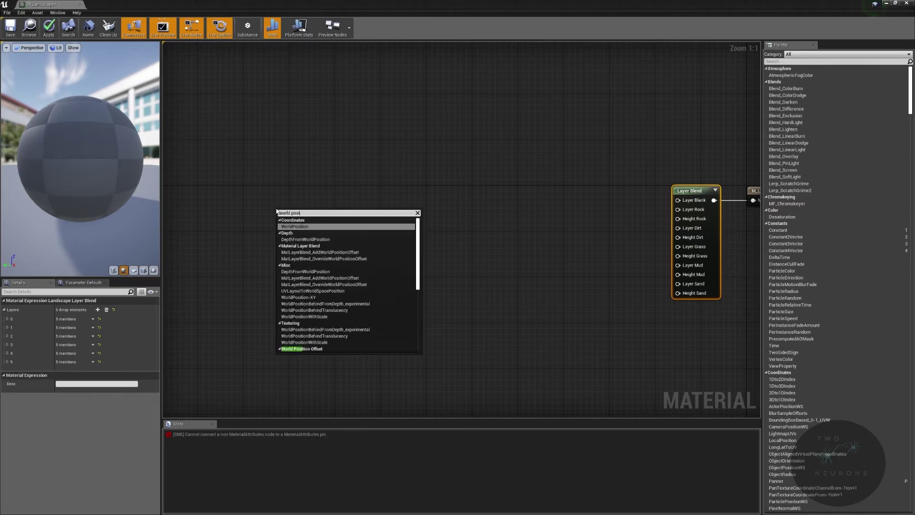
{"action": "key", "text": "Return"}
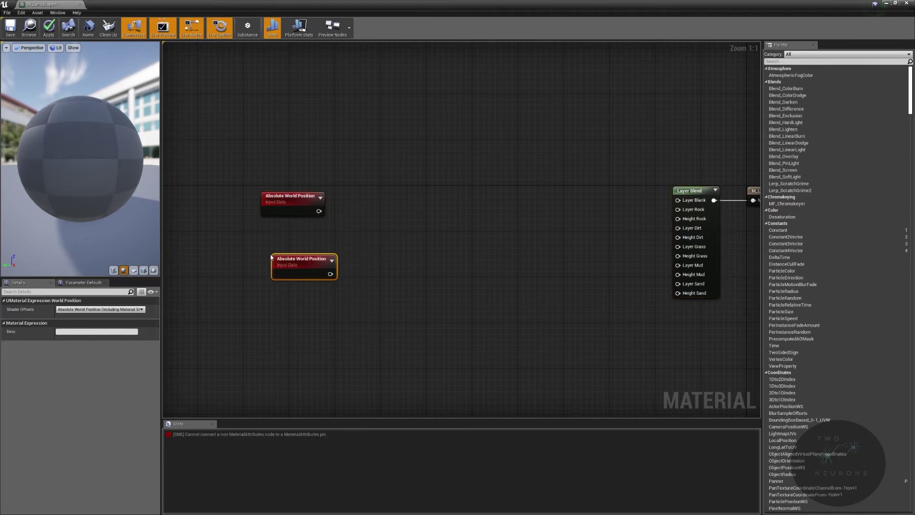
{"action": "left_click", "coordinate": [268, 191]}
{"action": "left_click_drag", "start_coordinate": [268, 191], "coordinate": [278, 188]}
{"action": "left_click_drag", "start_coordinate": [286, 266], "coordinate": [263, 288]}
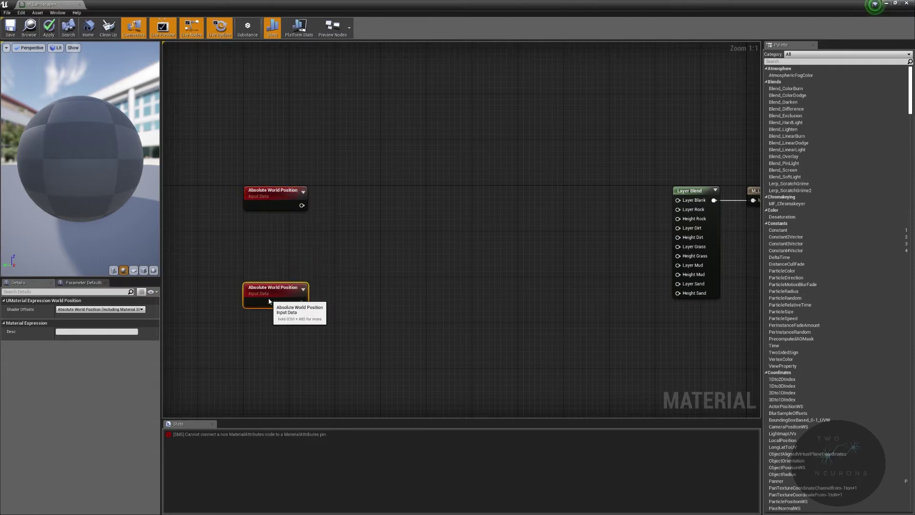
{"action": "left_click", "coordinate": [114, 310]}
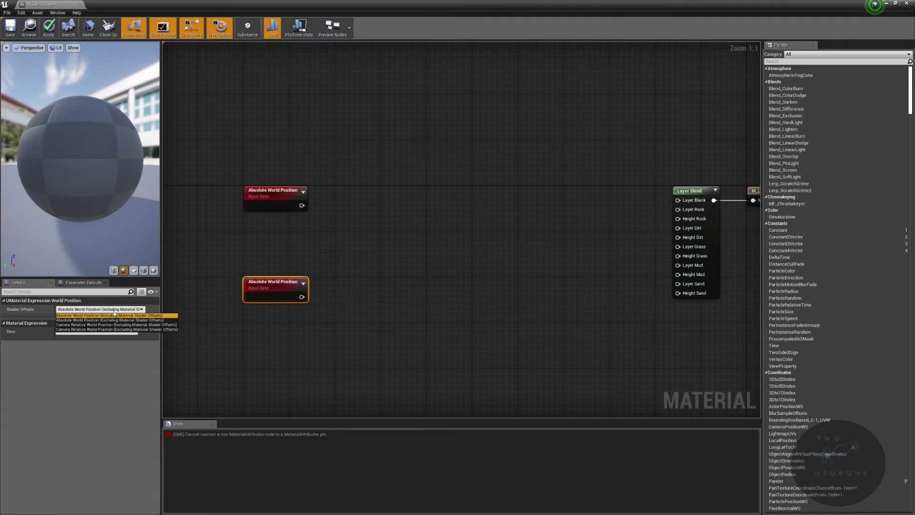
{"action": "left_click", "coordinate": [146, 320]}
- Add a Multiply node after each world position node, feeding the position into its A input, and align the two pairs
{"action": "left_click_drag", "start_coordinate": [302, 205], "coordinate": [390, 195]}
{"action": "type", "text": "mask"}
{"action": "key", "text": "Return"}
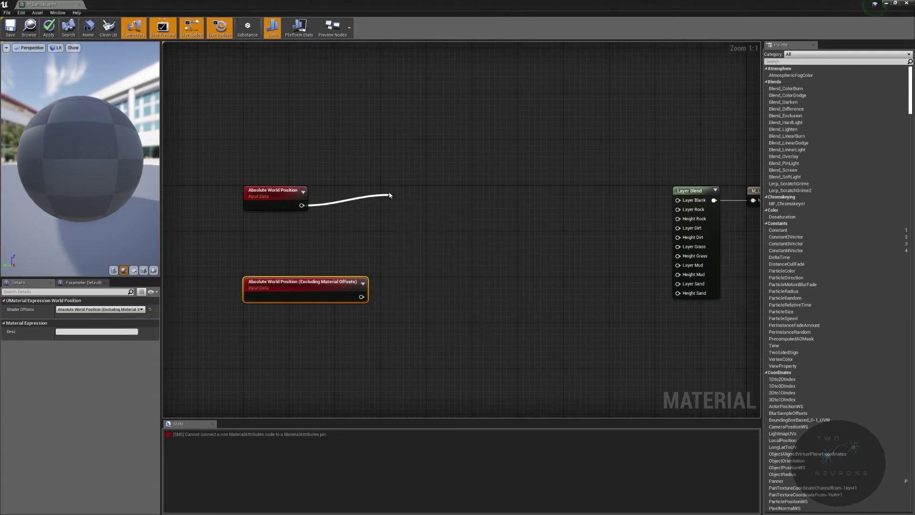
{"action": "left_click_drag", "start_coordinate": [403, 199], "coordinate": [396, 196]}
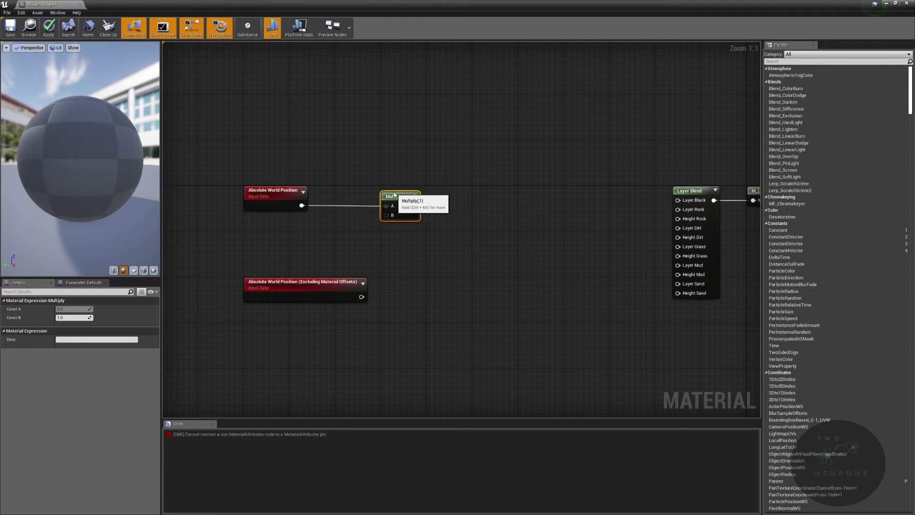
{"action": "key", "text": "ctrl+v"}
{"action": "left_click_drag", "start_coordinate": [414, 275], "coordinate": [361, 297]}
{"action": "left_click_drag", "start_coordinate": [434, 264], "coordinate": [408, 285]}
{"action": "left_click_drag", "start_coordinate": [247, 245], "coordinate": [458, 311]}
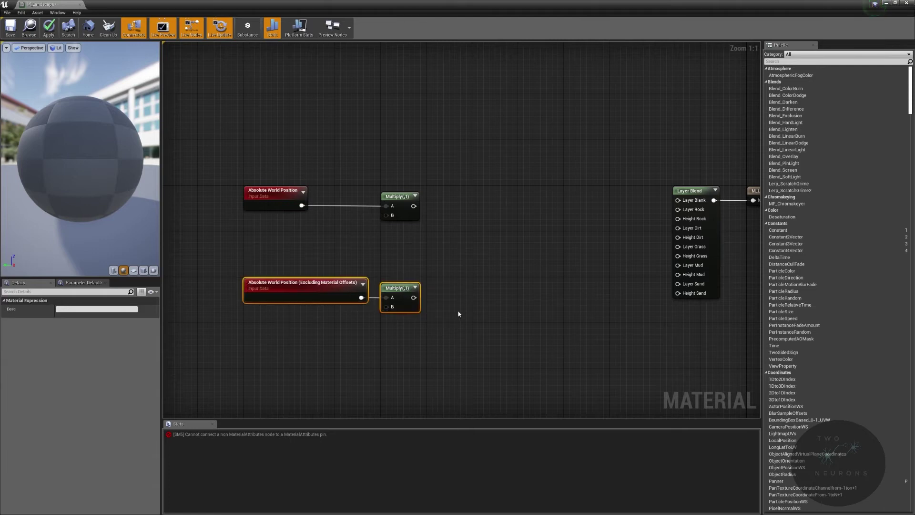
- Add a Constant node between the world position nodes and convert it to a scalar parameter named WorldTiling
{"action": "right_click", "coordinate": [250, 244]}
{"action": "left_click", "coordinate": [251, 244]}
{"action": "key", "text": "1"}
{"action": "left_click", "coordinate": [250, 244]}
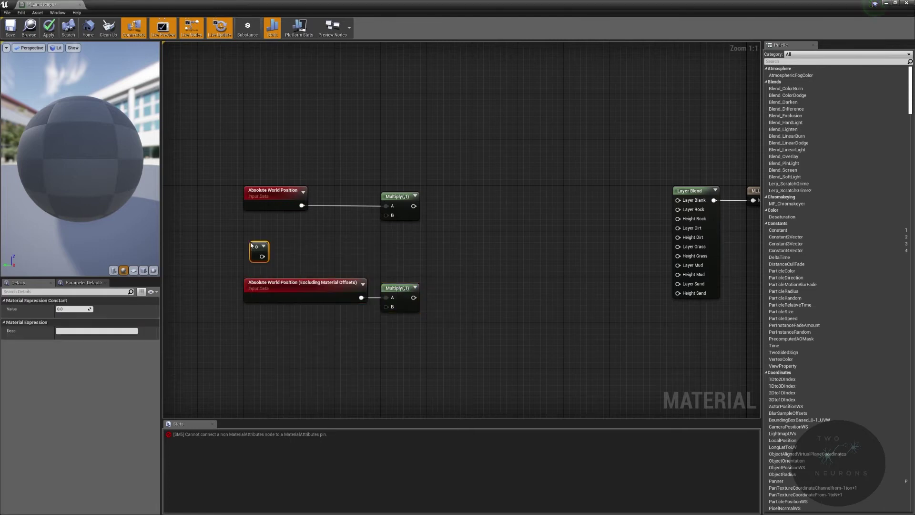
{"action": "right_click", "coordinate": [257, 246]}
{"action": "left_click", "coordinate": [282, 252]}
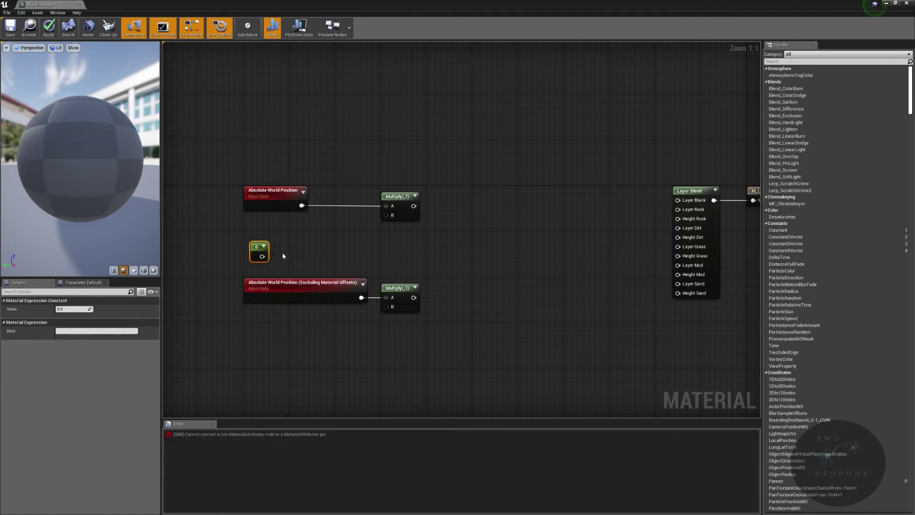
{"action": "type", "text": "WorldTiling"}
{"action": "key", "text": "Return"}
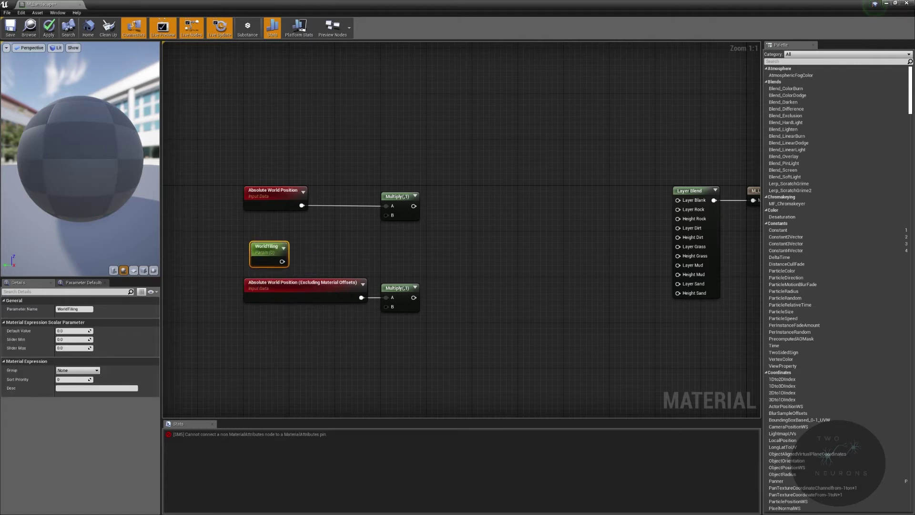
- Assign the WorldTiling parameter to a group named World and set its default value to 1
{"action": "left_click", "coordinate": [80, 370]}
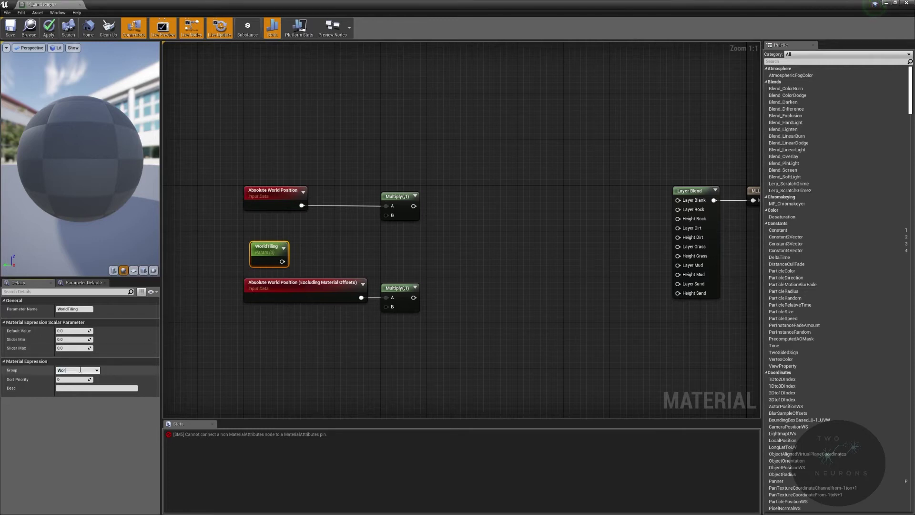
{"action": "key", "text": "Return"}
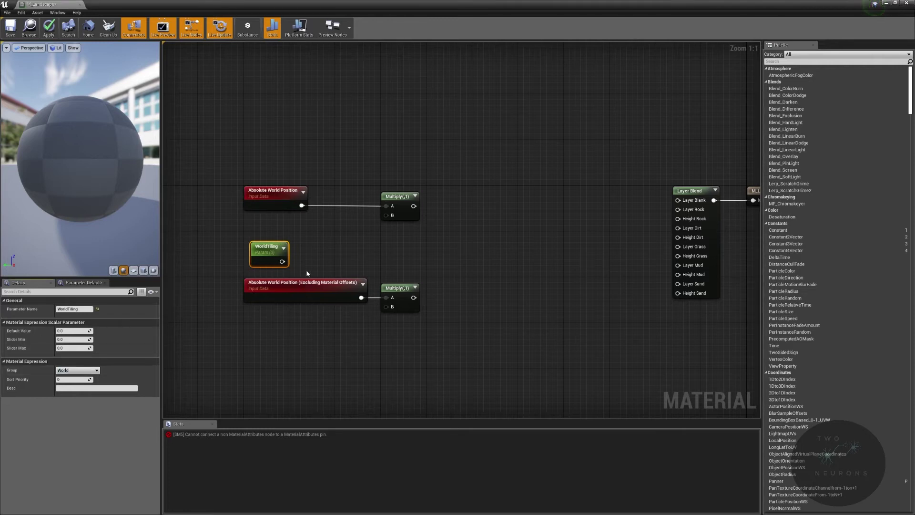
{"action": "left_click_drag", "start_coordinate": [70, 3], "coordinate": [167, 3]}
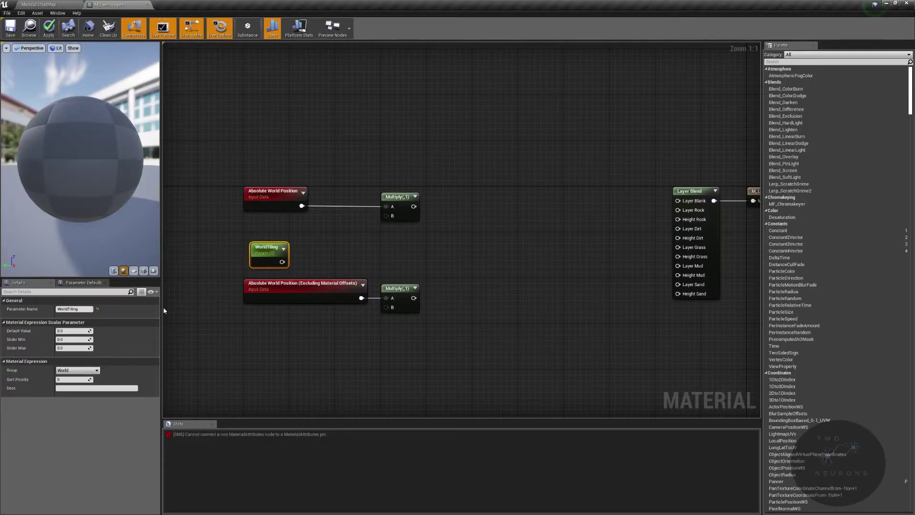
{"action": "left_click", "coordinate": [69, 330]}
{"action": "type", "text": "1"}
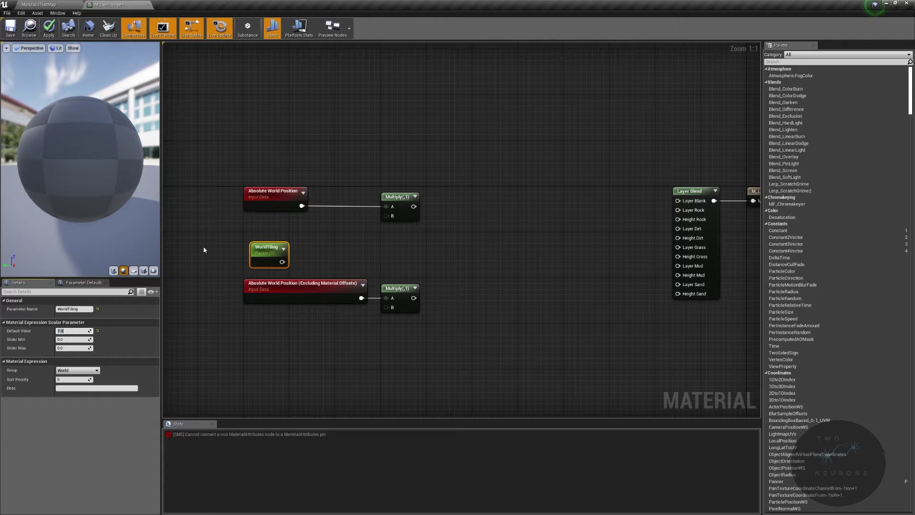
- Connect WorldTiling to the B input of both Multiply nodes and move the whole world position group farther from the Layer Blend node
{"action": "left_click_drag", "start_coordinate": [281, 264], "coordinate": [387, 306]}
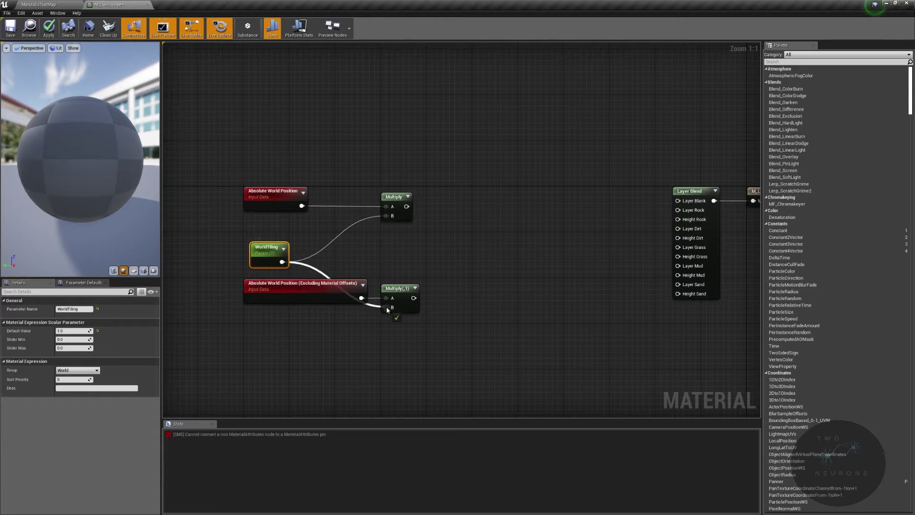
{"action": "left_click_drag", "start_coordinate": [274, 254], "coordinate": [352, 244]}
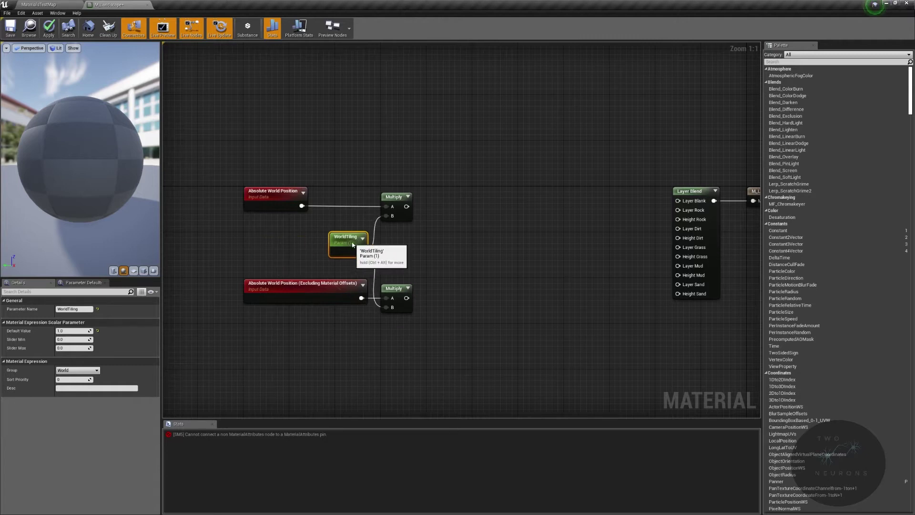
{"action": "left_click_drag", "start_coordinate": [237, 175], "coordinate": [509, 328]}
{"action": "right_click_drag", "start_coordinate": [435, 297], "coordinate": [711, 311]}
{"action": "left_click_drag", "start_coordinate": [552, 211], "coordinate": [306, 213]}
{"action": "right_click_drag", "start_coordinate": [617, 207], "coordinate": [441, 202]}
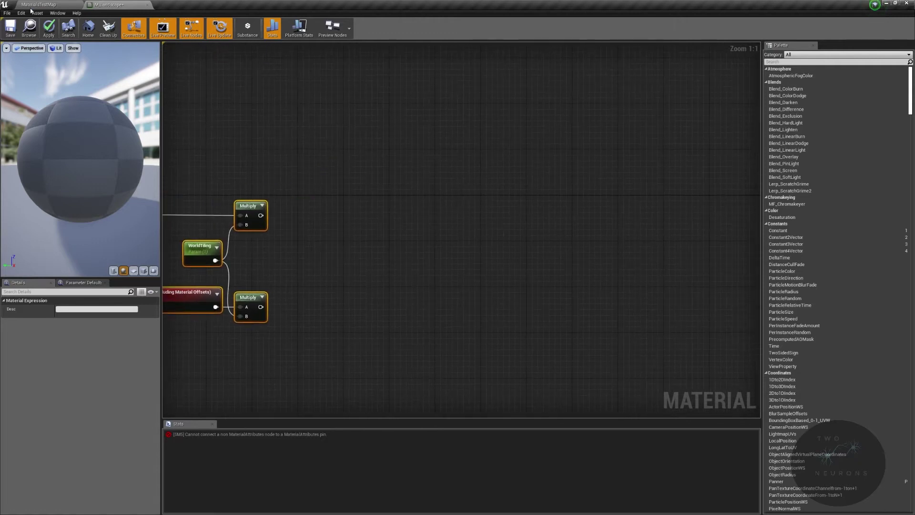
- Apply the changes to the M_Landscape material, continuing despite its compilation errors
{"action": "left_click", "coordinate": [48, 28]}
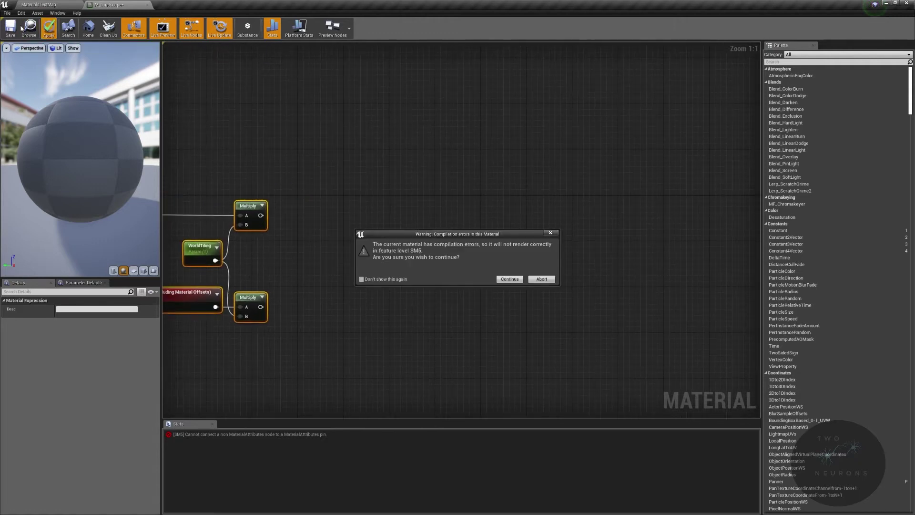
{"action": "left_click", "coordinate": [509, 280]}
{"action": "right_click_drag", "start_coordinate": [481, 184], "coordinate": [422, 163]}
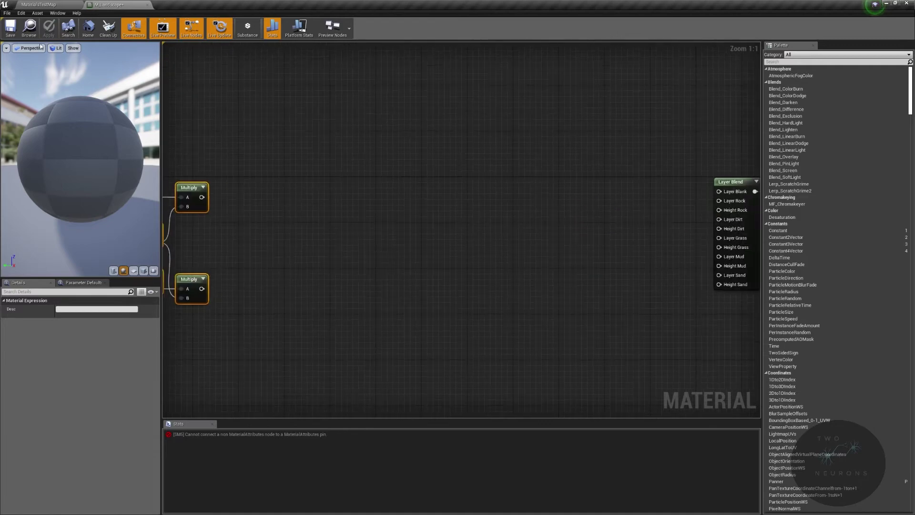
- Save the M_Landscape material and create a new folder named Rock inside Materials/Ground
{"action": "left_click", "coordinate": [10, 30]}
{"action": "left_click", "coordinate": [42, 4]}
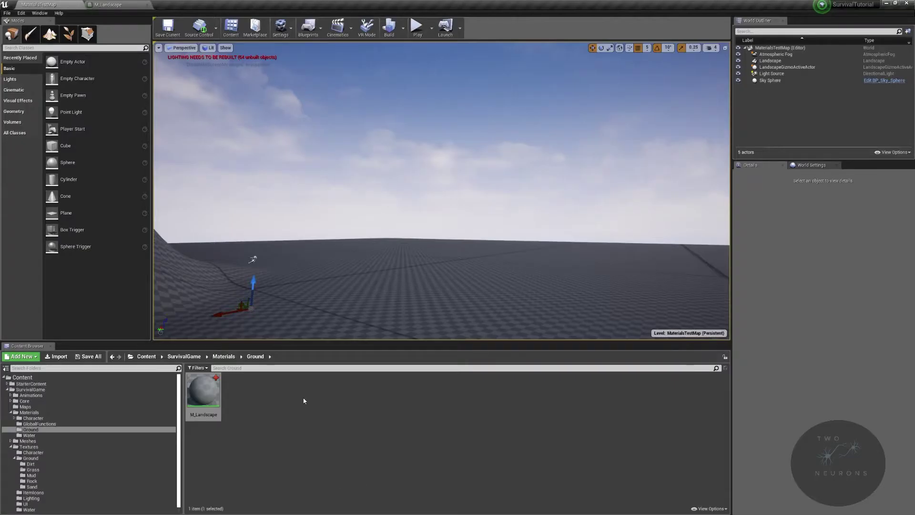
{"action": "right_click", "coordinate": [313, 414]}
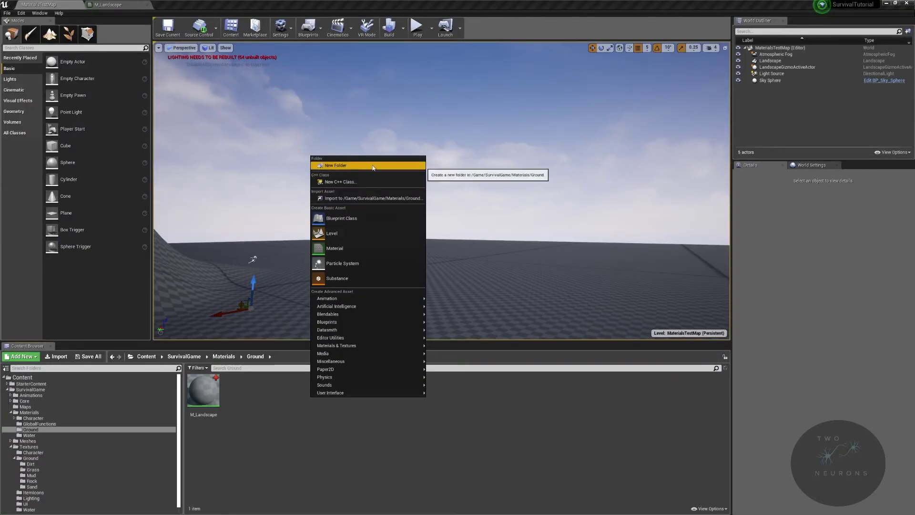
{"action": "left_click", "coordinate": [576, 382]}
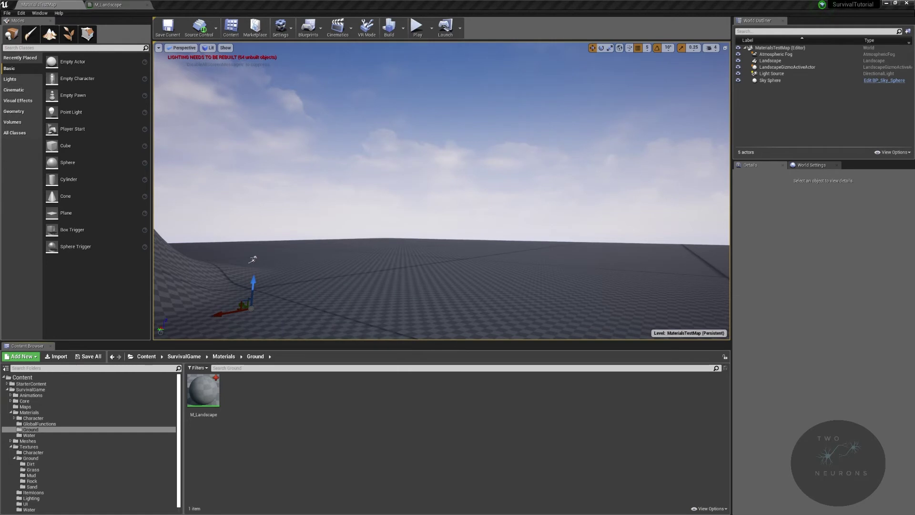
{"action": "right_click", "coordinate": [459, 402]}
{"action": "left_click", "coordinate": [529, 170]}
{"action": "type", "text": "R"}
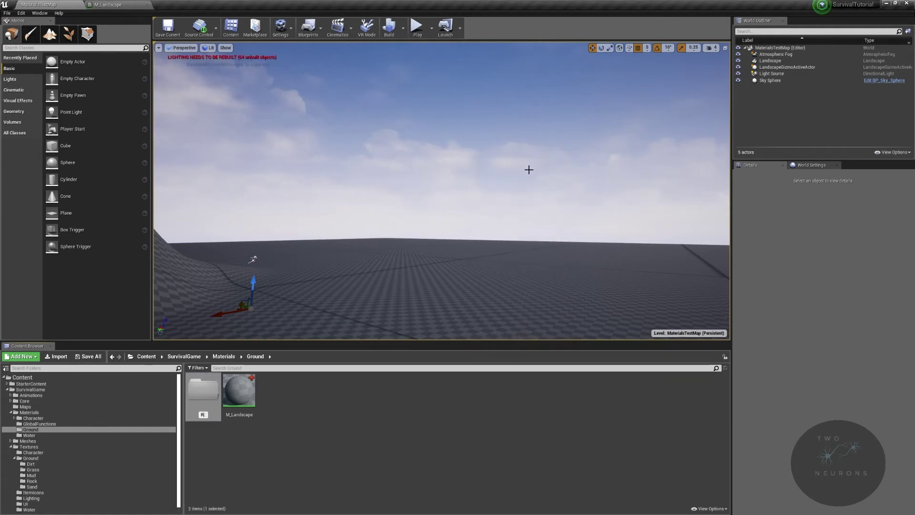
{"action": "type", "text": "ock"}
{"action": "key", "text": "Return"}
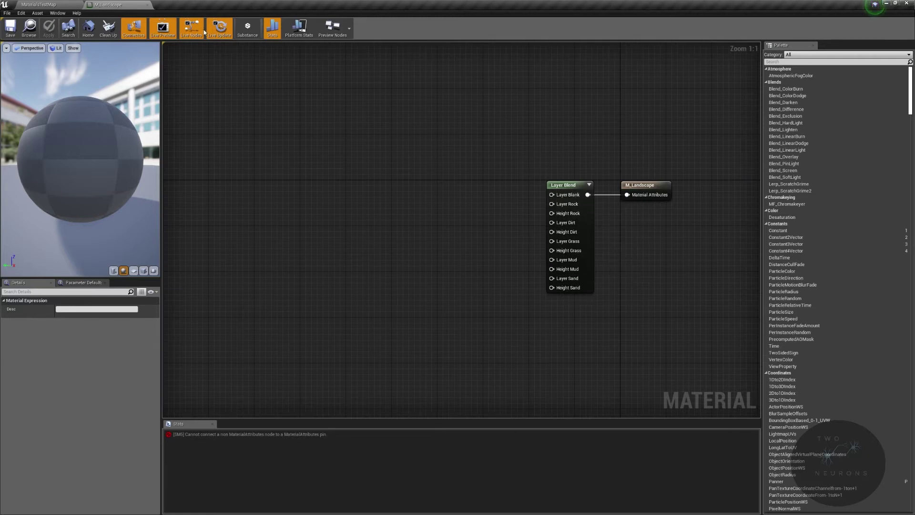
- Create a material function named MF_RockLayer in the Rock folder and open it for editing
{"action": "left_click", "coordinate": [23, 6]}
{"action": "mouse_move", "coordinate": [501, 258]}
{"action": "right_mouse_down"}
{"action": "mouse_move", "coordinate": [377, 265]}
{"action": "mouse_move", "coordinate": [417, 279]}
{"action": "mouse_move", "coordinate": [305, 269]}
{"action": "mouse_move", "coordinate": [477, 274]}
{"action": "mouse_move", "coordinate": [502, 249]}
{"action": "right_mouse_up"}
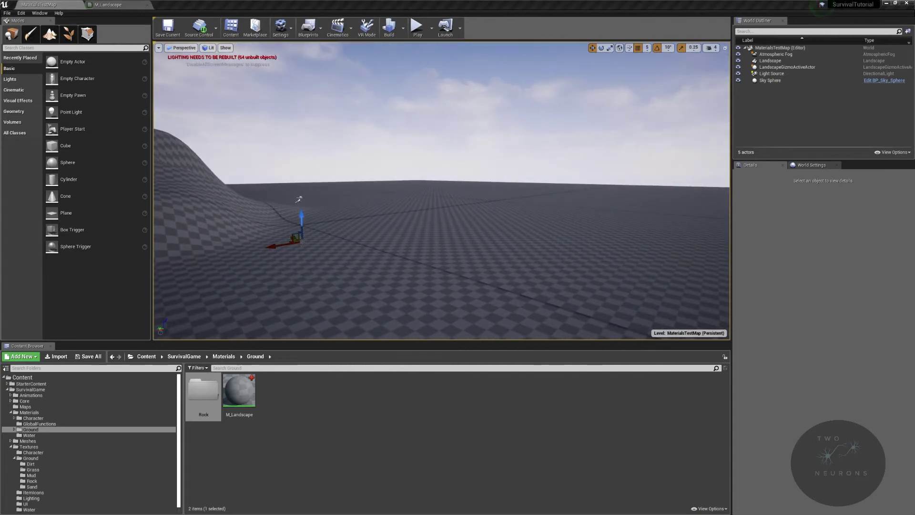
{"action": "double_click", "coordinate": [204, 393]}
{"action": "right_click", "coordinate": [294, 403]}
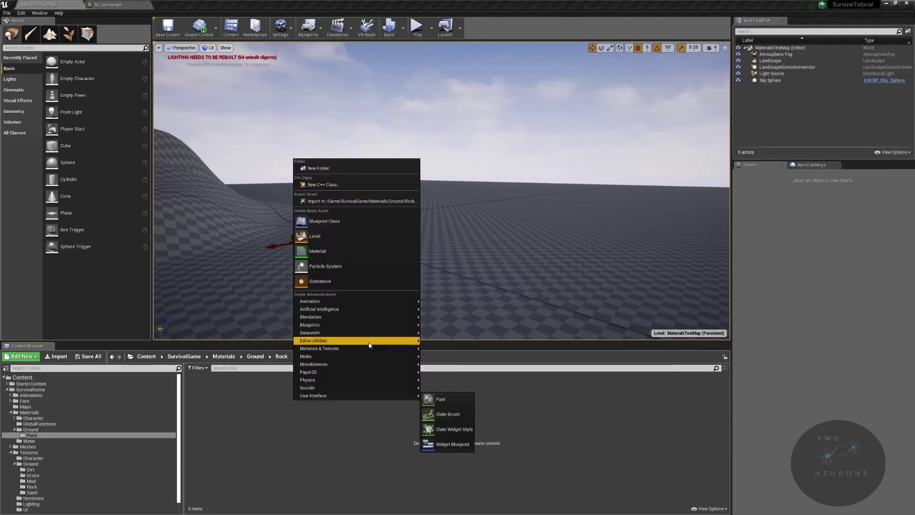
{"action": "mouse_move", "coordinate": [371, 348]}
{"action": "left_click", "coordinate": [471, 395]}
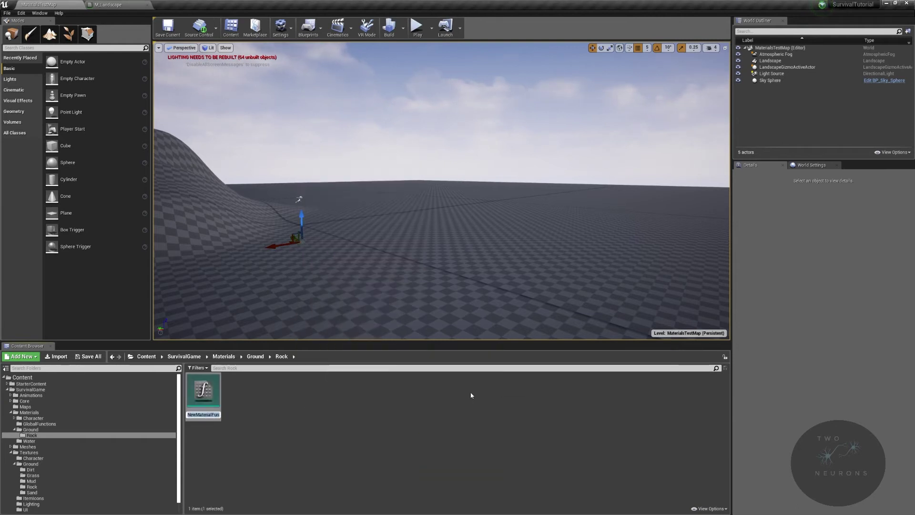
{"action": "type", "text": "MF_RockLayer"}
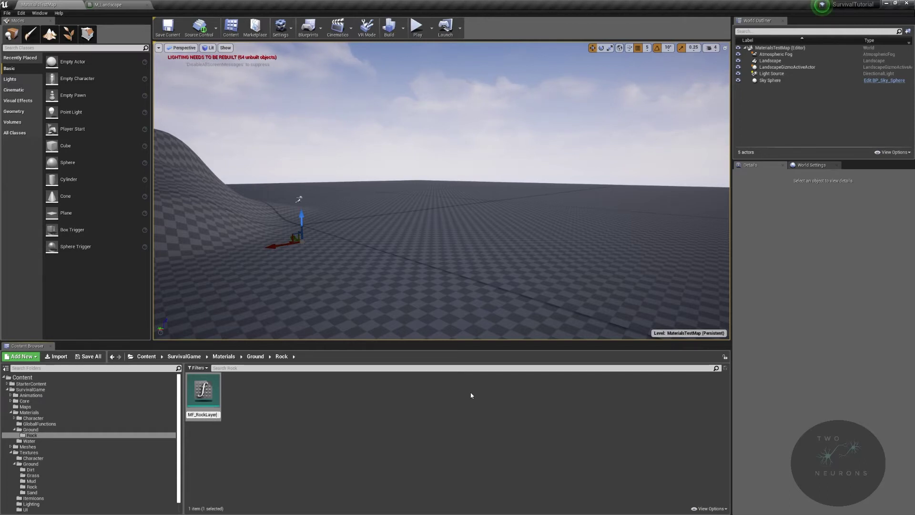
{"action": "key", "text": "Return"}
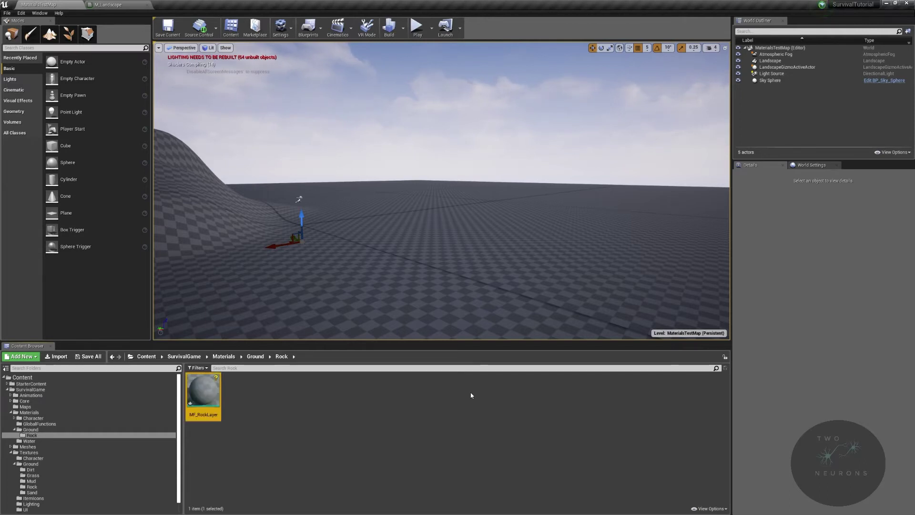
{"action": "key", "text": "Return"}
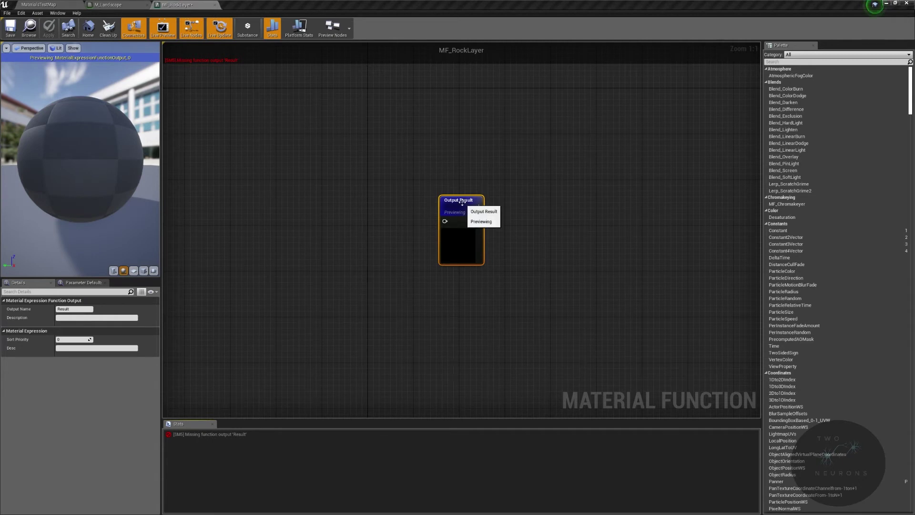
- Rename the function's existing output to Height and move the node well down the graph
{"action": "left_click", "coordinate": [83, 308]}
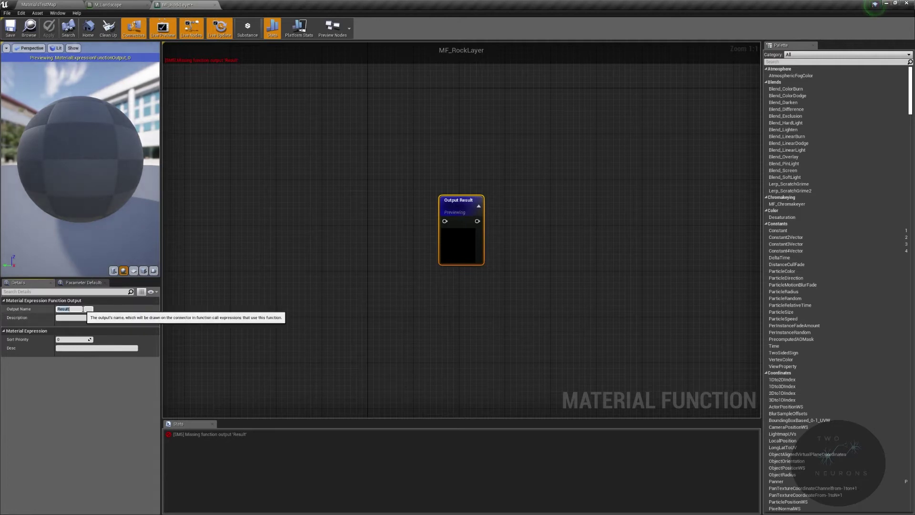
{"action": "type", "text": "Height"}
{"action": "key", "text": "Return"}
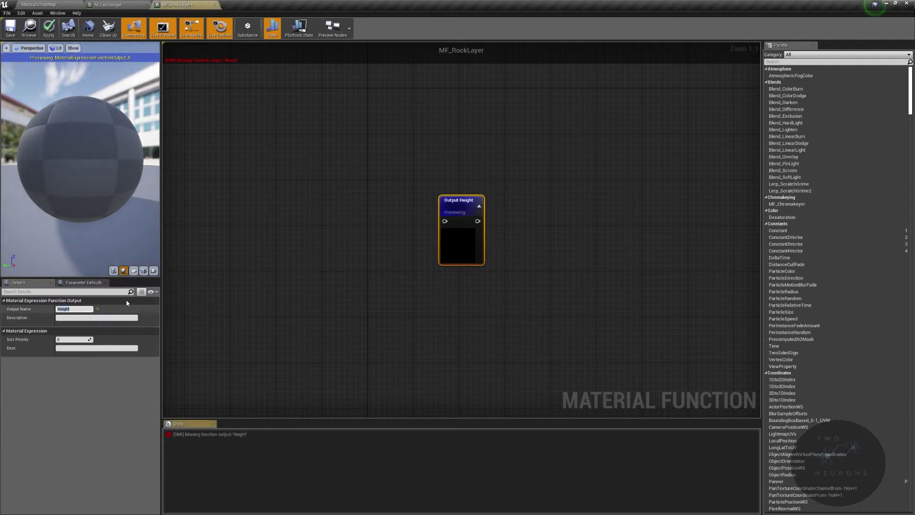
{"action": "left_click_drag", "start_coordinate": [453, 218], "coordinate": [482, 435]}
- Add a second function output named Layer above the Height output, and apply and save the material function
{"action": "scroll", "coordinate": [453, 167], "scroll_direction": "down", "scroll_amount": 5}
{"action": "right_click_drag", "start_coordinate": [453, 167], "coordinate": [439, 224]}
{"action": "scroll", "coordinate": [440, 224], "scroll_direction": "up", "scroll_amount": 4}
{"action": "right_click", "coordinate": [441, 225]}
{"action": "type", "text": "output"}
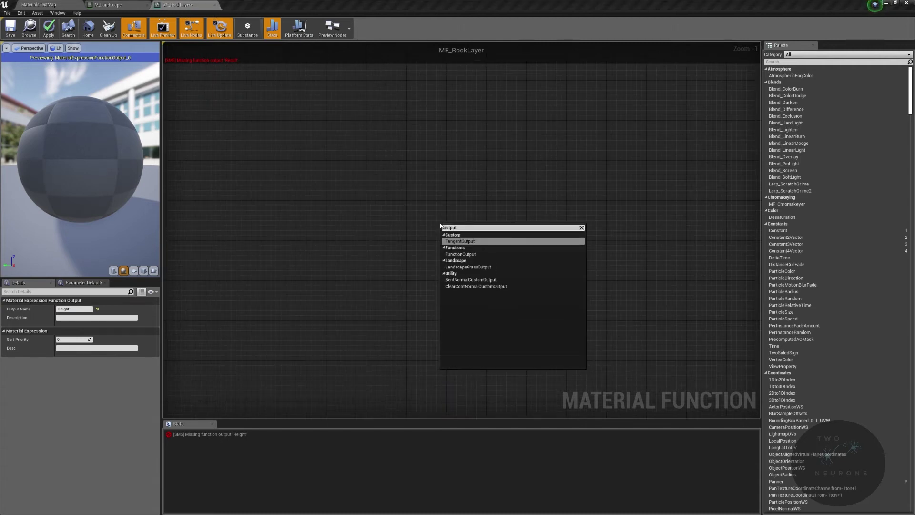
{"action": "key", "text": "Down"}
{"action": "key", "text": "Return"}
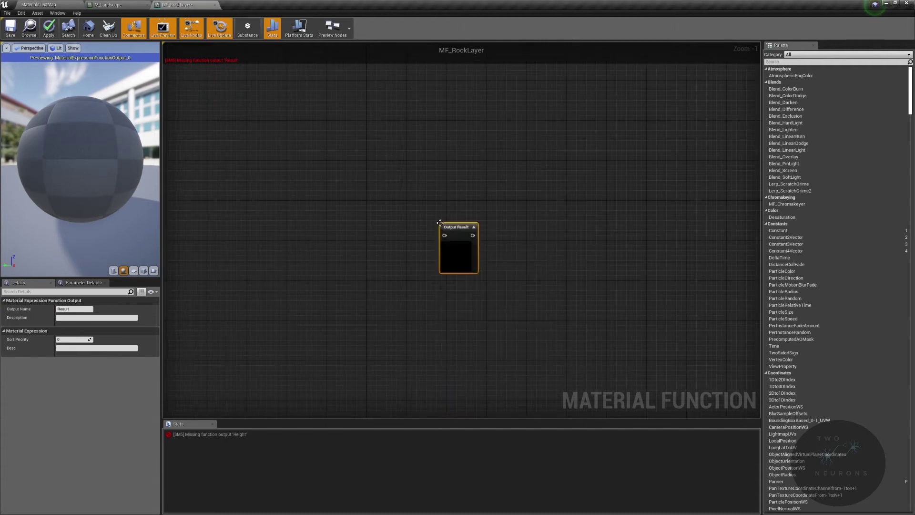
{"action": "left_click", "coordinate": [84, 309]}
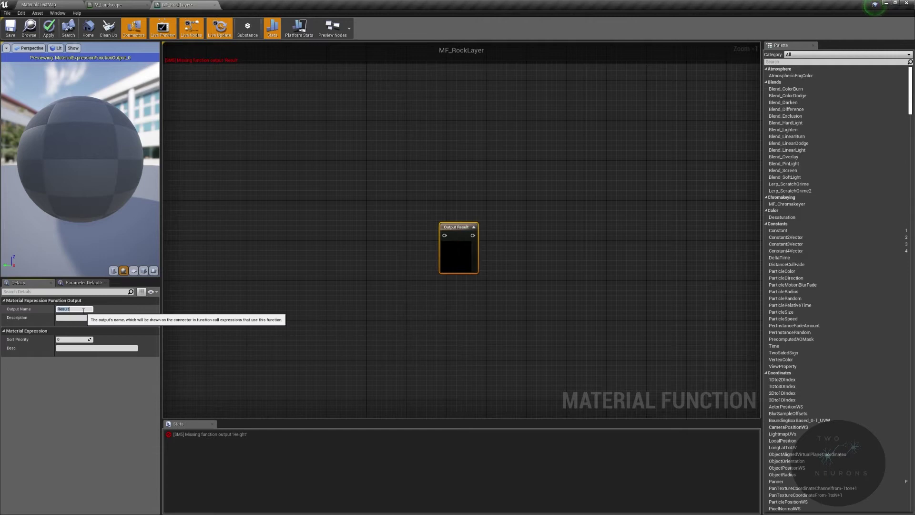
{"action": "key", "text": "Return"}
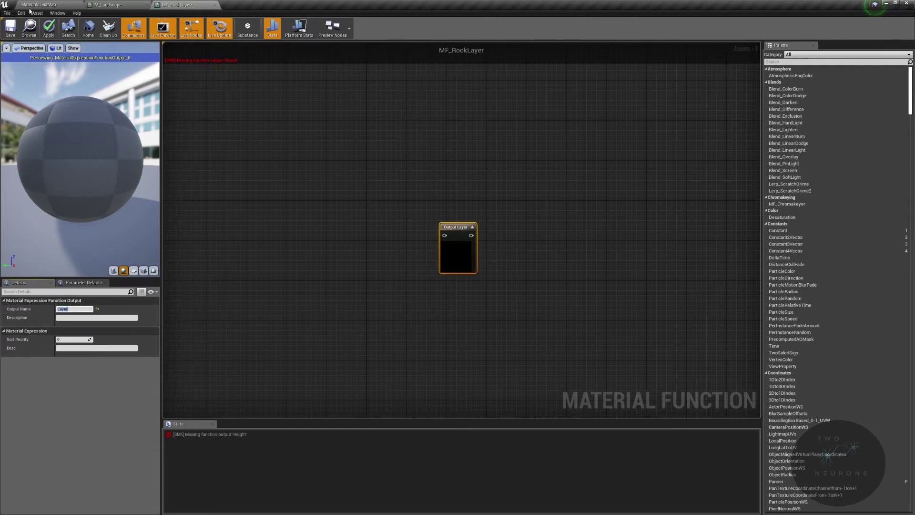
{"action": "left_click", "coordinate": [49, 28]}
{"action": "left_click", "coordinate": [10, 28]}
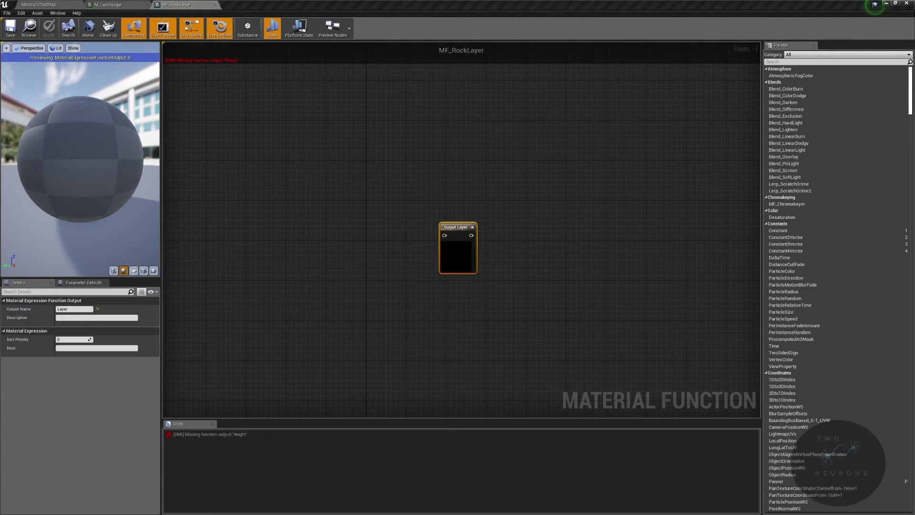
- Add a Vector 2 function input named RockUVTextCoord_NON and collapse its preview
{"action": "right_click_drag", "start_coordinate": [600, 305], "coordinate": [590, 299]}
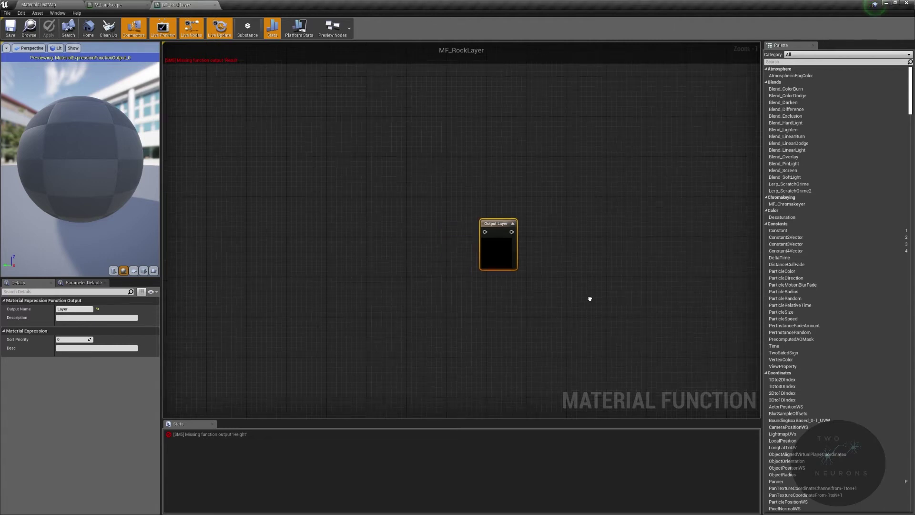
{"action": "right_click_drag", "start_coordinate": [420, 287], "coordinate": [378, 386]}
{"action": "scroll", "coordinate": [345, 366], "scroll_direction": "down", "scroll_amount": 3}
{"action": "right_click_drag", "start_coordinate": [346, 353], "coordinate": [458, 310]}
{"action": "scroll", "coordinate": [458, 310], "scroll_direction": "up", "scroll_amount": 3}
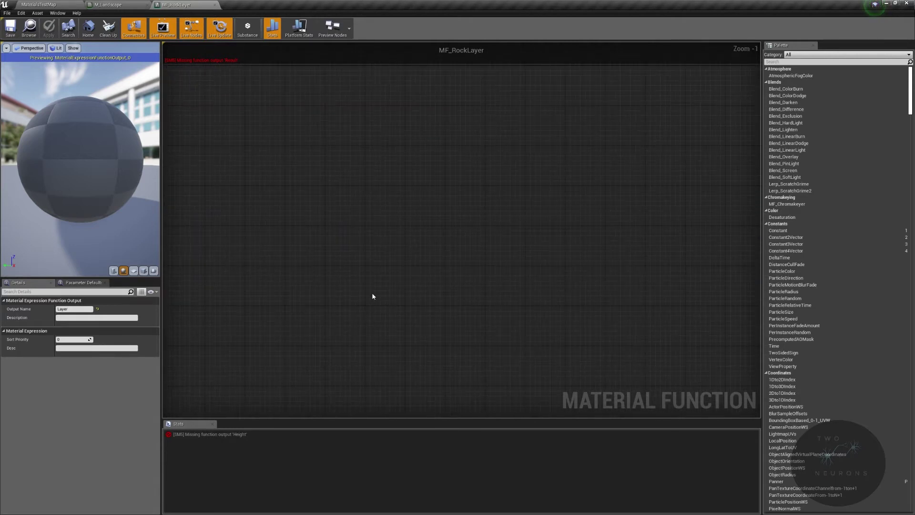
{"action": "right_click", "coordinate": [322, 296]}
{"action": "left_click", "coordinate": [325, 276]}
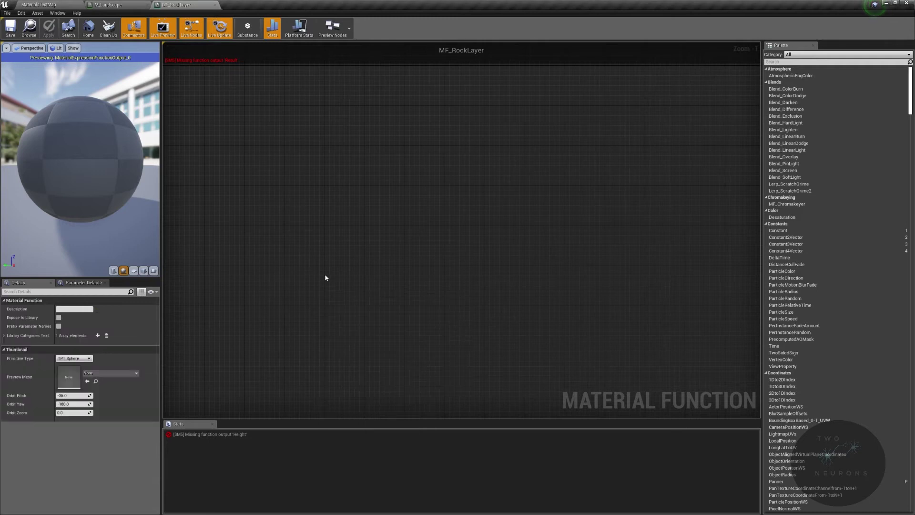
{"action": "right_click", "coordinate": [324, 276]}
{"action": "type", "text": "fu"}
{"action": "key", "text": "Return"}
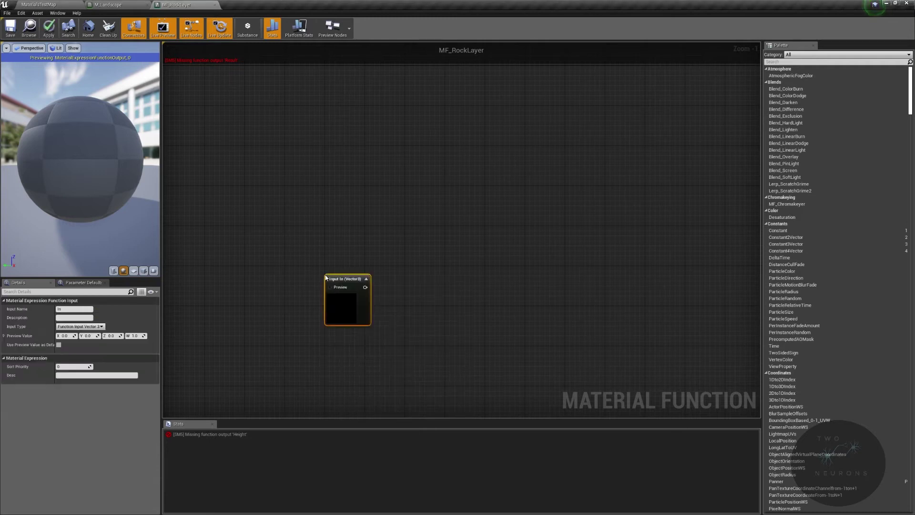
{"action": "left_click", "coordinate": [80, 327]}
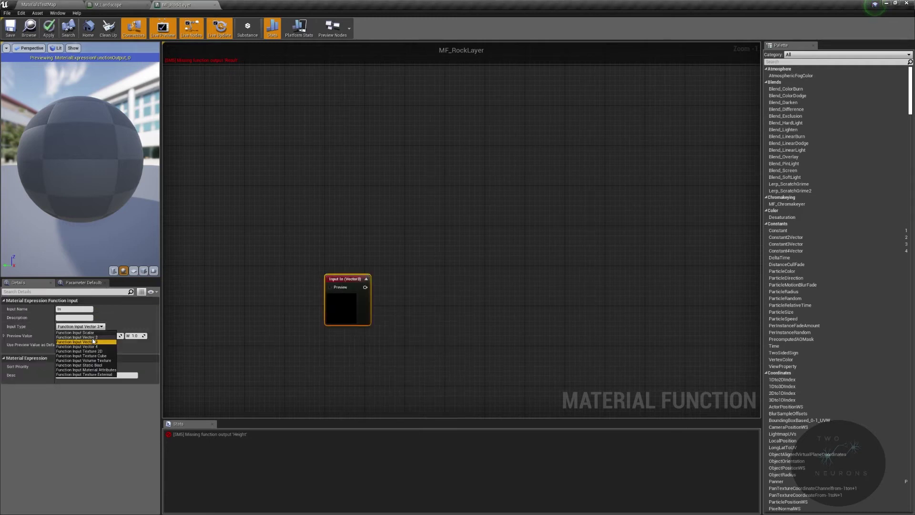
{"action": "left_click", "coordinate": [79, 337]}
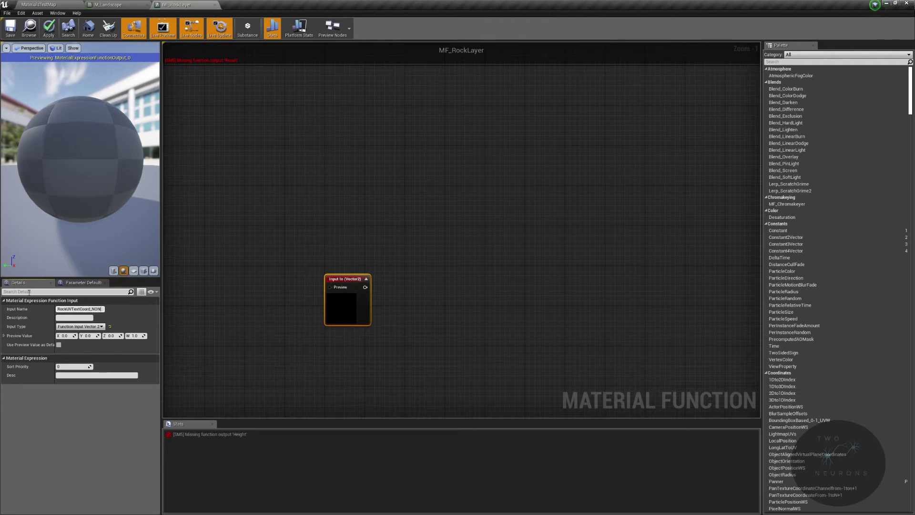
{"action": "key", "text": "Return"}
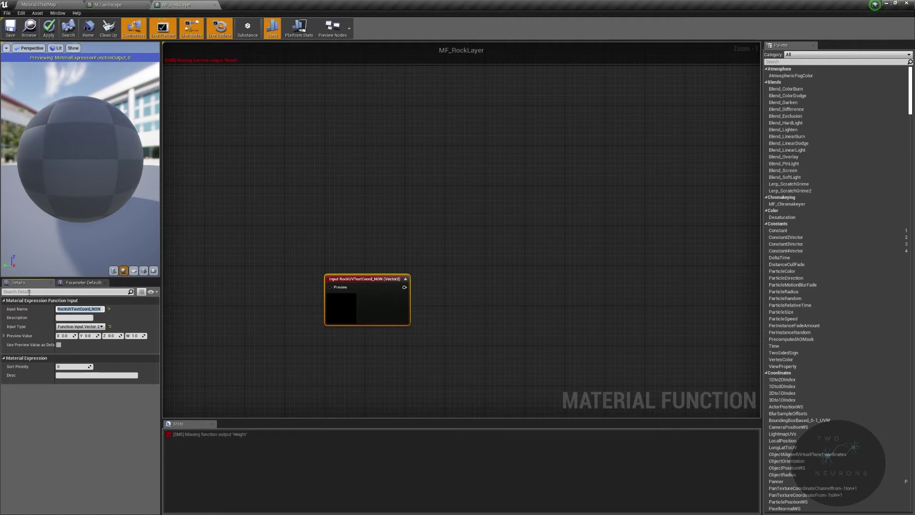
{"action": "left_click", "coordinate": [405, 278]}
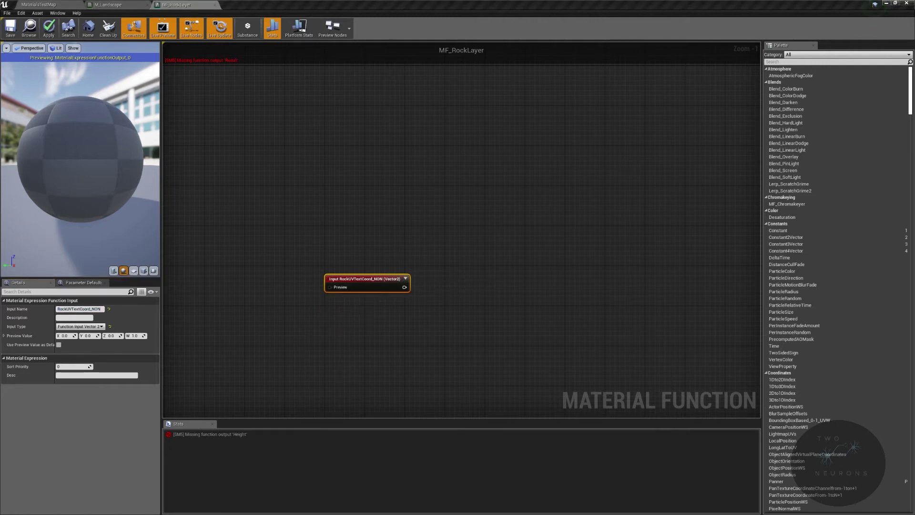
- Add another Vector 2 function input named RicjYVTextCoord above the first one, apply the changes and collapse its preview
{"action": "right_click", "coordinate": [387, 141]}
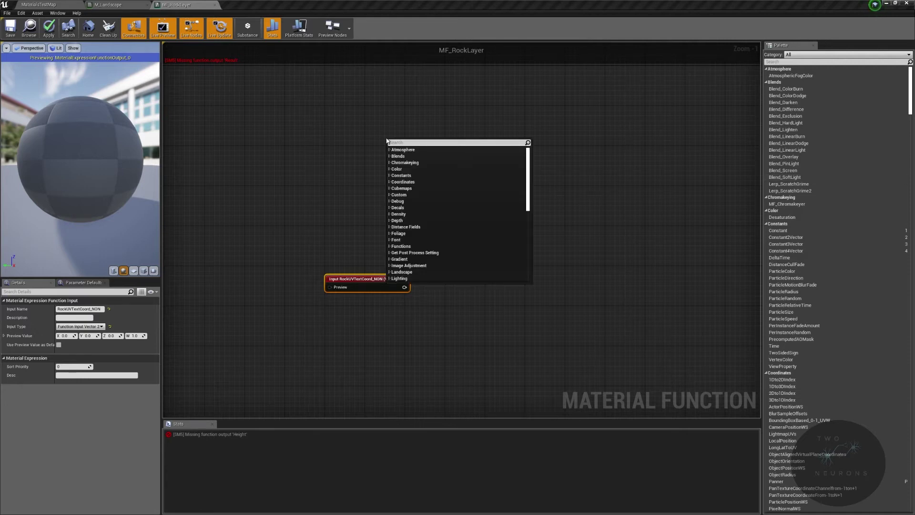
{"action": "type", "text": "inp"}
{"action": "key", "text": "Return"}
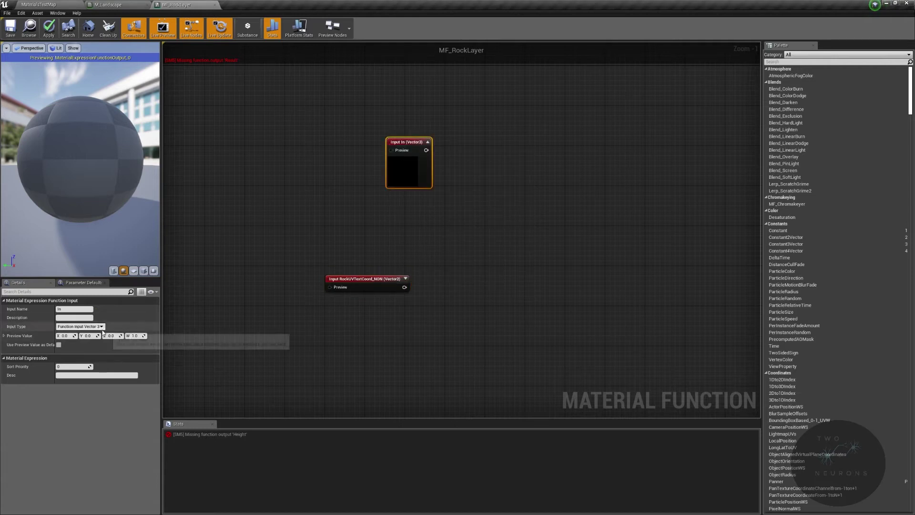
{"action": "left_click", "coordinate": [80, 326]}
{"action": "left_click", "coordinate": [76, 342]}
{"action": "left_click", "coordinate": [70, 309]}
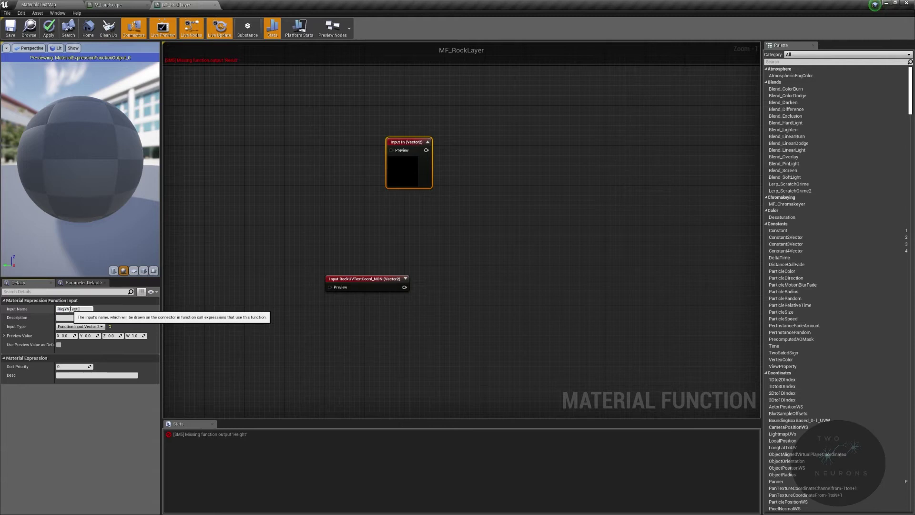
{"action": "key", "text": "Return"}
{"action": "left_click", "coordinate": [48, 28]}
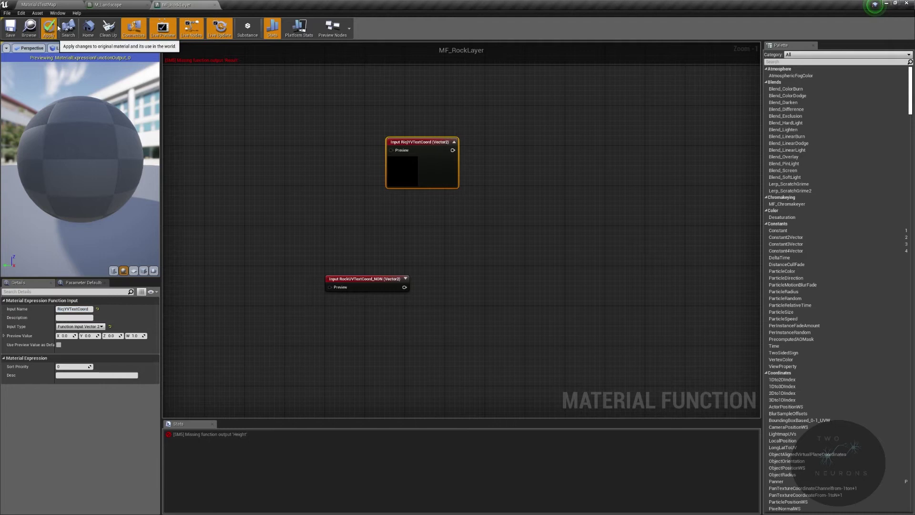
{"action": "left_click", "coordinate": [454, 142]}
- Add a material function call to the M_Landscape graph beside the Layer Blend node and assign MF_RockLayer to it
{"action": "left_click", "coordinate": [131, 4]}
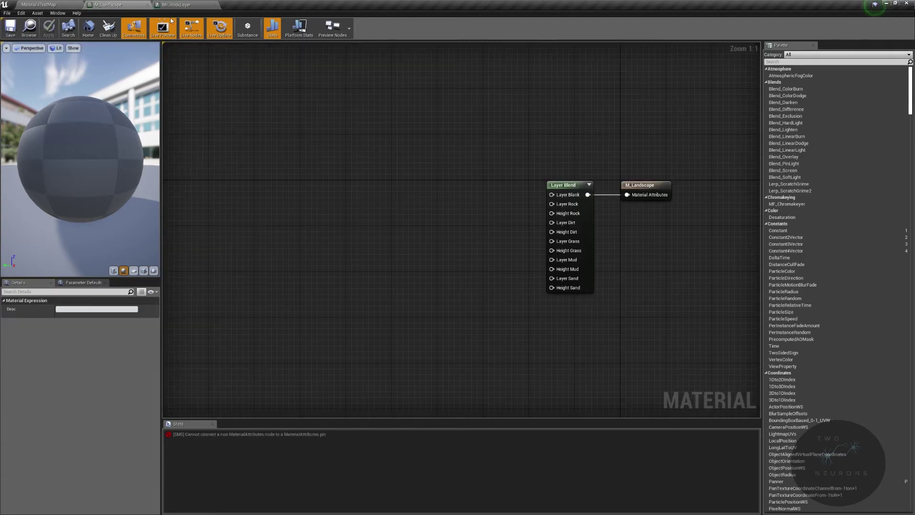
{"action": "right_click", "coordinate": [373, 215]}
{"action": "type", "text": "fun"}
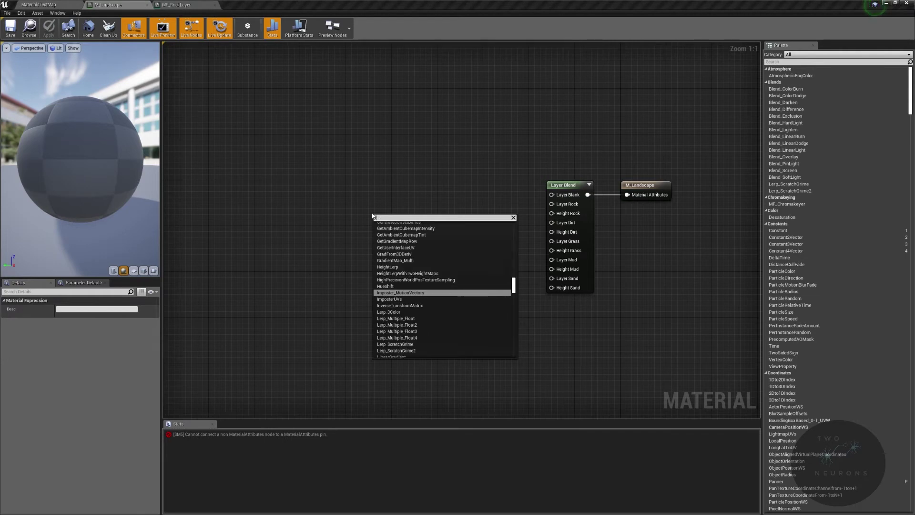
{"action": "type", "text": "ctio"}
{"action": "key", "text": "Return"}
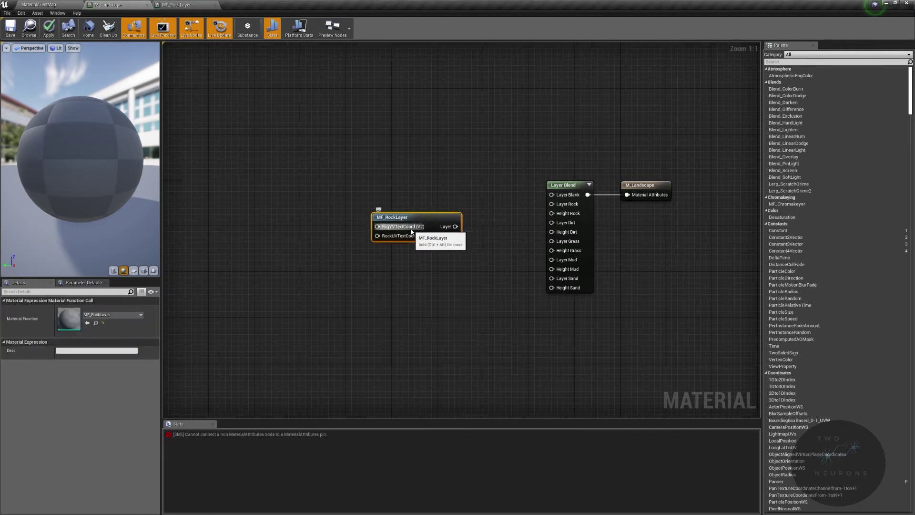
- In the MF_RockLayer function, rename the upper Vector 2 input as RockUVTexCoord
{"action": "left_click", "coordinate": [175, 7]}
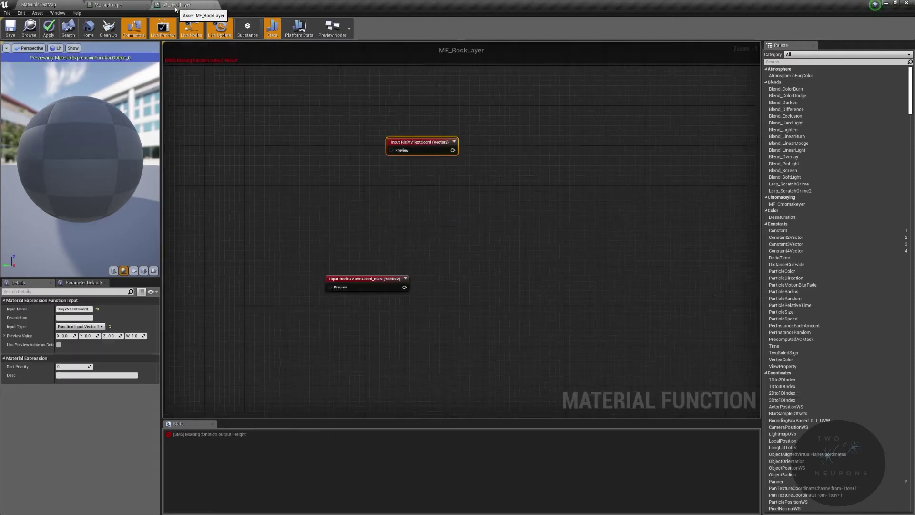
{"action": "right_click_drag", "start_coordinate": [449, 216], "coordinate": [429, 161]}
{"action": "left_click", "coordinate": [336, 226]}
{"action": "left_click", "coordinate": [394, 91]}
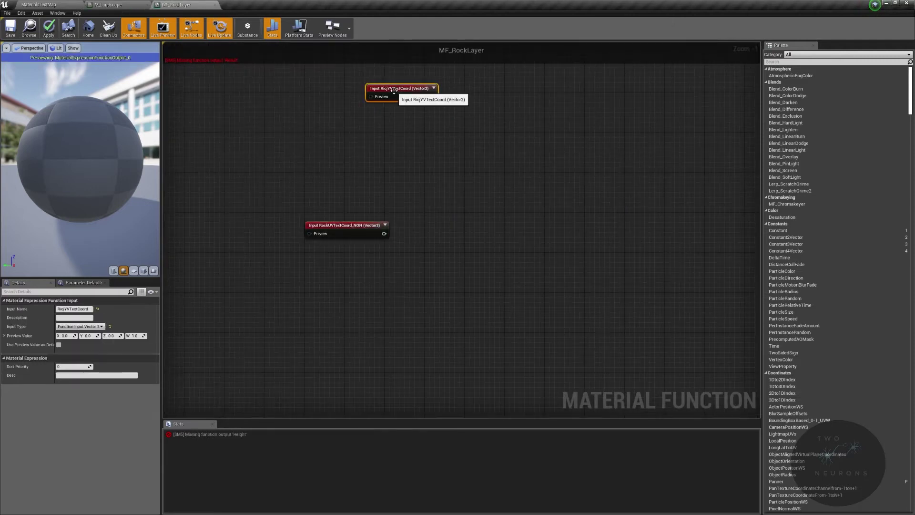
{"action": "left_click", "coordinate": [74, 309]}
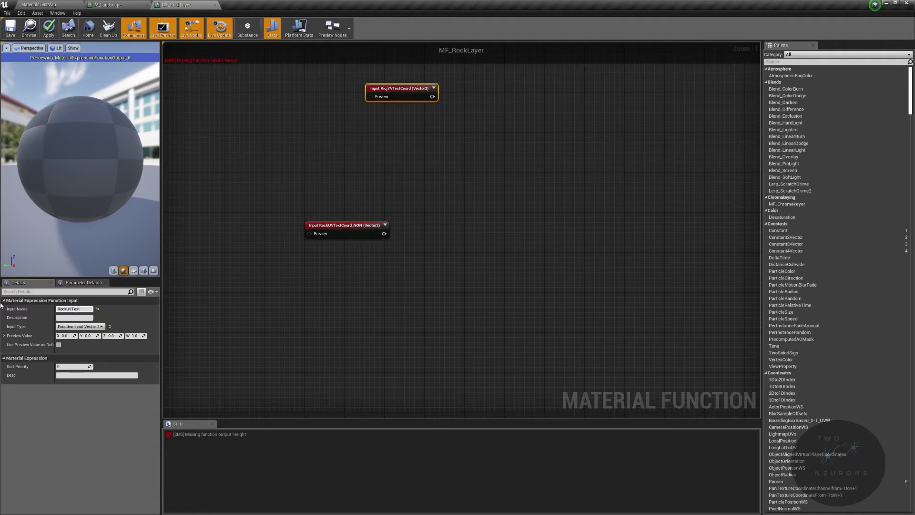
{"action": "type", "text": "RockUVTexCoord"}
{"action": "key", "text": "Return"}
- Rename the lower function input as RockUVTexCoord_NON and apply the changes to the material function
{"action": "left_click", "coordinate": [362, 226]}
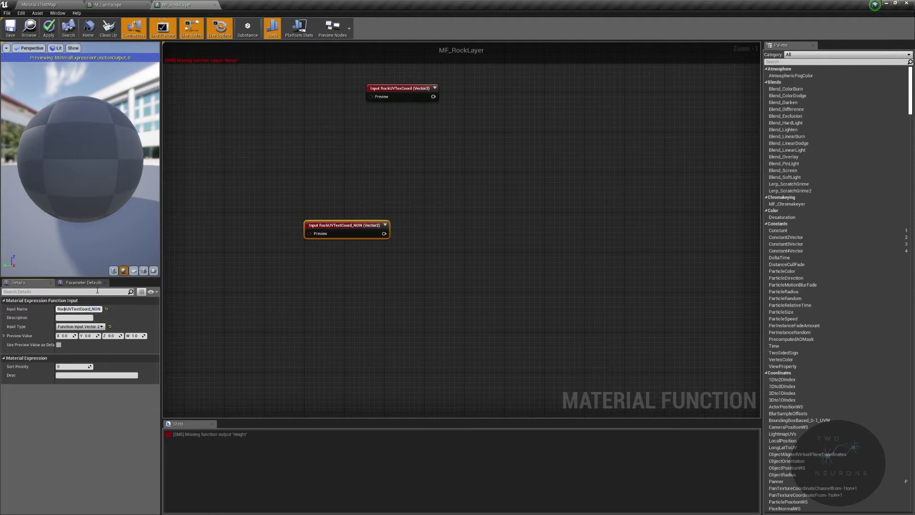
{"action": "key", "text": "BackSpace"}
{"action": "key", "text": "Return"}
{"action": "left_click", "coordinate": [48, 27]}
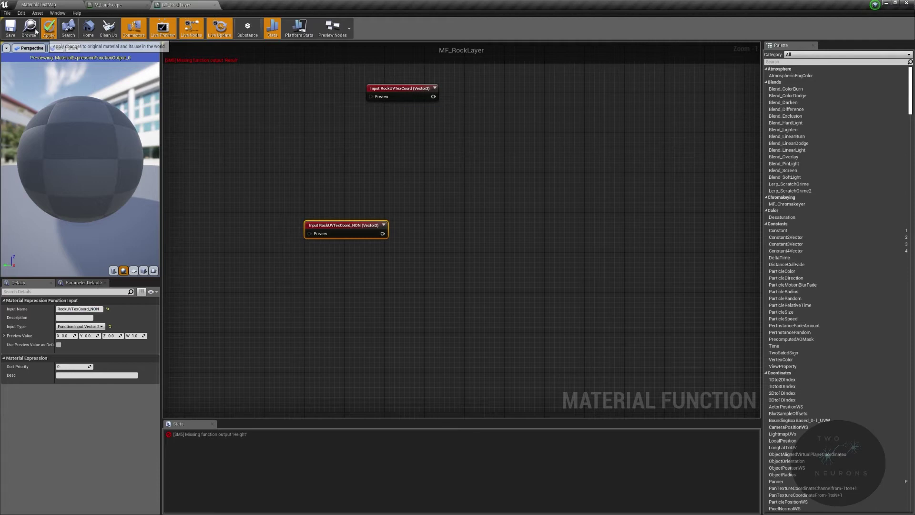
- In M_Landscape, connect the upper world-position Multiply to MF_RockLayer's RockUVTexCoord input and the lower one to RockUVTexCoord_NON
{"action": "left_click", "coordinate": [110, 5]}
{"action": "right_click_drag", "start_coordinate": [346, 213], "coordinate": [498, 242]}
{"action": "left_click_drag", "start_coordinate": [566, 258], "coordinate": [476, 248]}
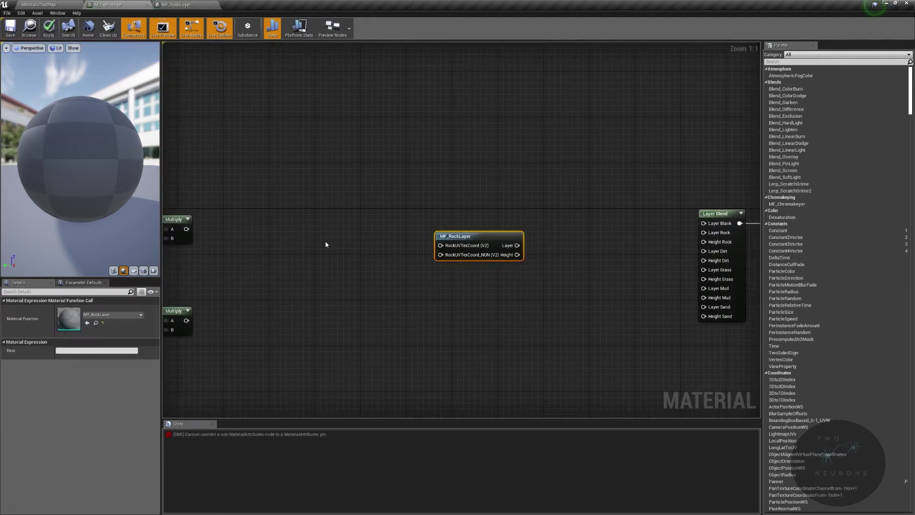
{"action": "right_click_drag", "start_coordinate": [226, 239], "coordinate": [363, 227]}
{"action": "left_click_drag", "start_coordinate": [324, 217], "coordinate": [551, 205]}
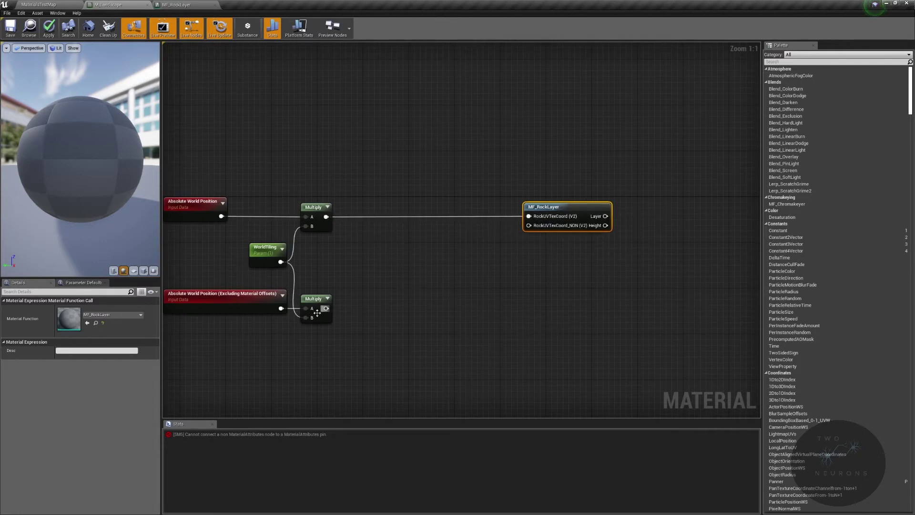
{"action": "left_click_drag", "start_coordinate": [326, 308], "coordinate": [539, 227]}
- Connect MF_RockLayer's Layer and Height outputs to Layer Rock and Height Rock on the Layer Blend, and apply the material
{"action": "right_click_drag", "start_coordinate": [522, 237], "coordinate": [394, 275]}
{"action": "left_click_drag", "start_coordinate": [476, 253], "coordinate": [714, 258]}
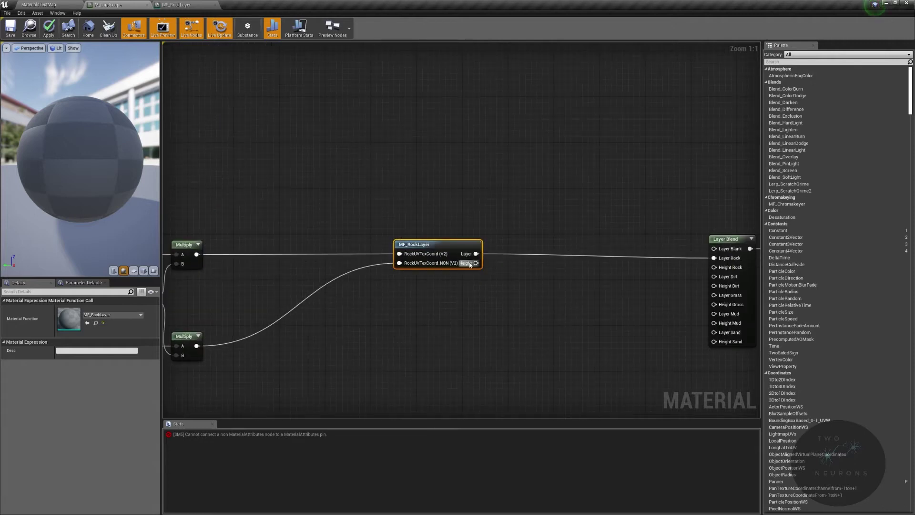
{"action": "left_click_drag", "start_coordinate": [476, 262], "coordinate": [714, 267]}
{"action": "left_click_drag", "start_coordinate": [365, 210], "coordinate": [622, 301]}
{"action": "right_click_drag", "start_coordinate": [538, 281], "coordinate": [734, 270]}
{"action": "right_click_drag", "start_coordinate": [478, 274], "coordinate": [665, 244]}
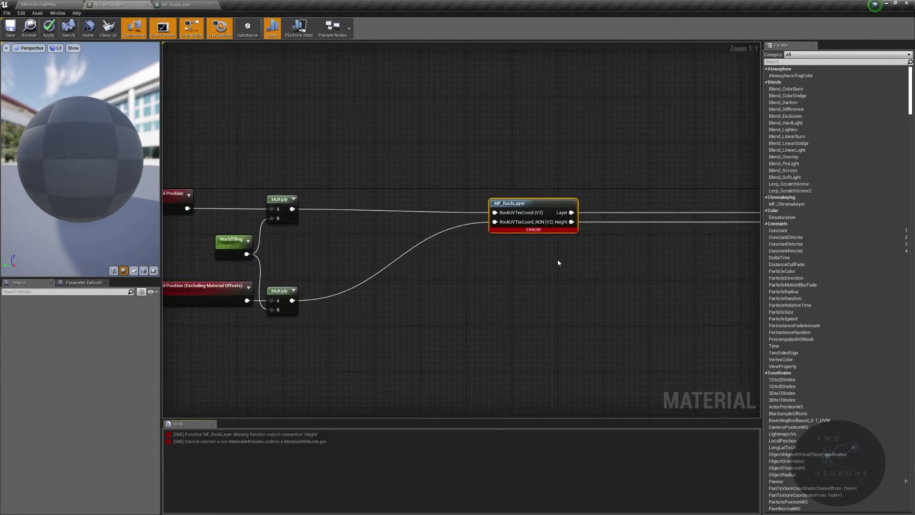
{"action": "left_click", "coordinate": [48, 28]}
{"action": "left_click", "coordinate": [510, 279]}
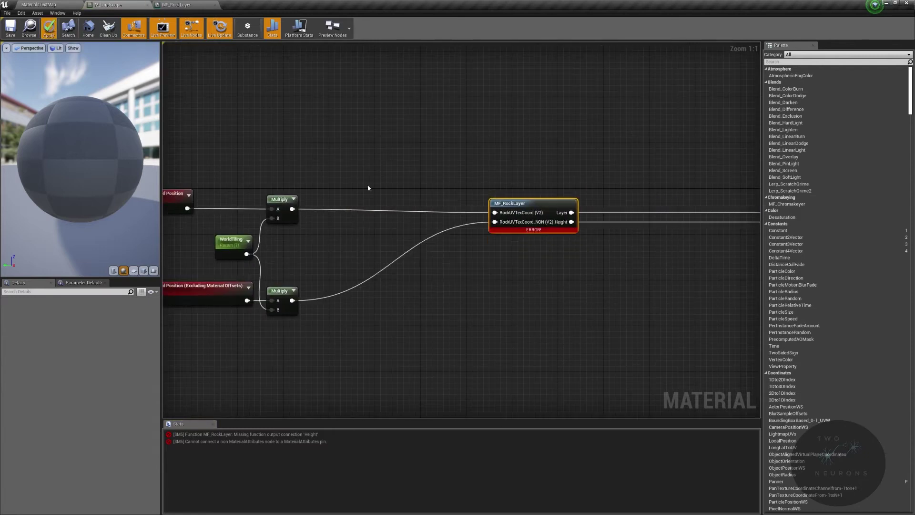
- In MF_RockLayer, enable realtime preview on the Layer output node and start previewing it
{"action": "left_click", "coordinate": [179, 4]}
{"action": "right_click_drag", "start_coordinate": [399, 118], "coordinate": [294, 308]}
{"action": "scroll", "coordinate": [333, 248], "scroll_direction": "down", "scroll_amount": 4}
{"action": "right_click_drag", "start_coordinate": [369, 231], "coordinate": [356, 145]}
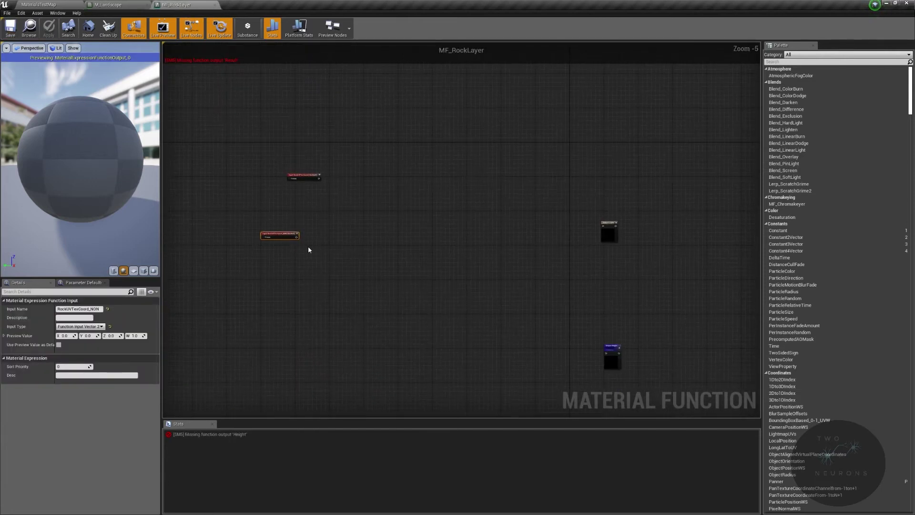
{"action": "left_click_drag", "start_coordinate": [277, 237], "coordinate": [545, 332]}
{"action": "scroll", "coordinate": [545, 332], "scroll_direction": "up", "scroll_amount": 2}
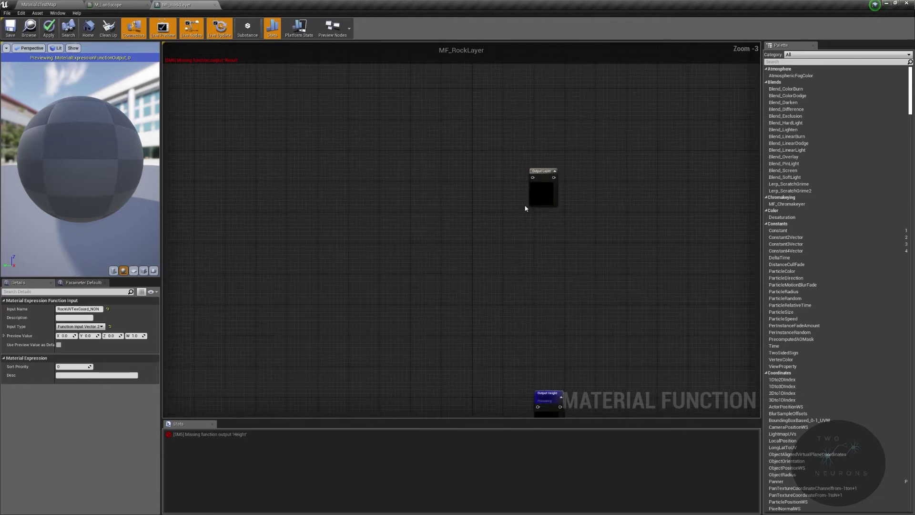
{"action": "right_click", "coordinate": [547, 171]}
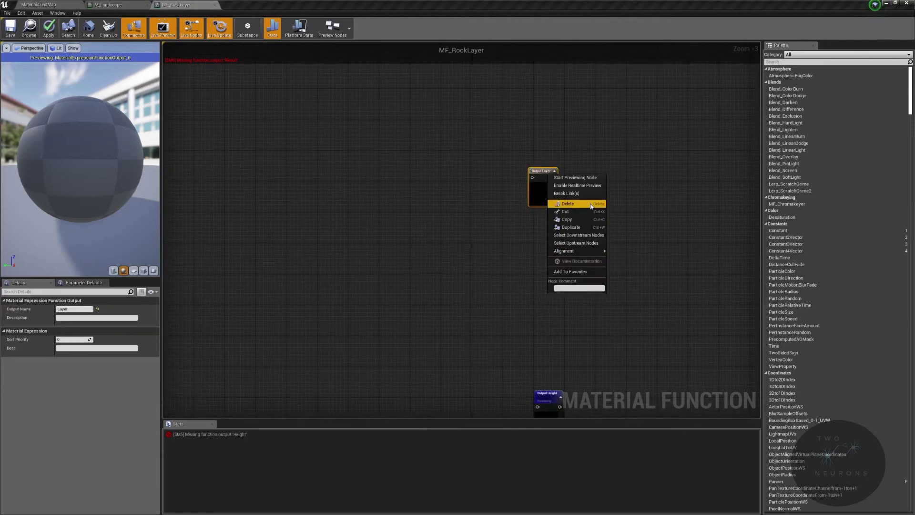
{"action": "left_click", "coordinate": [593, 186]}
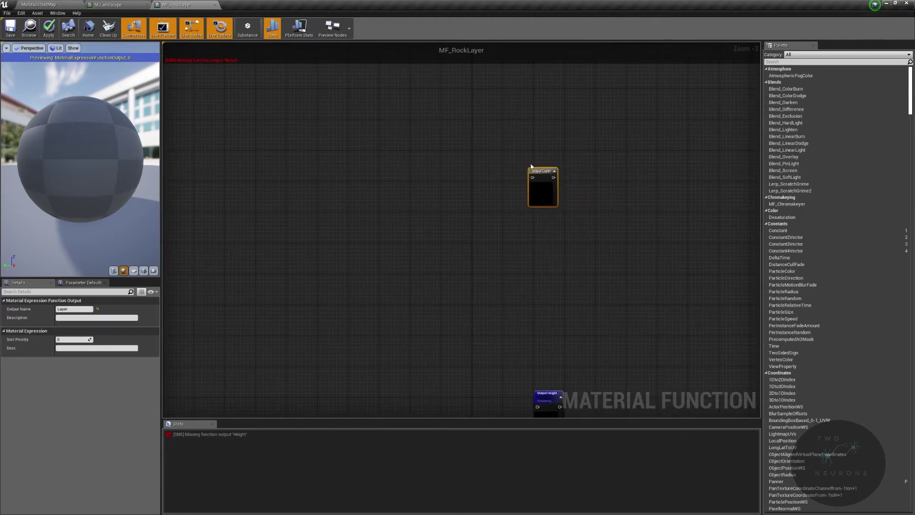
{"action": "right_click", "coordinate": [546, 174]}
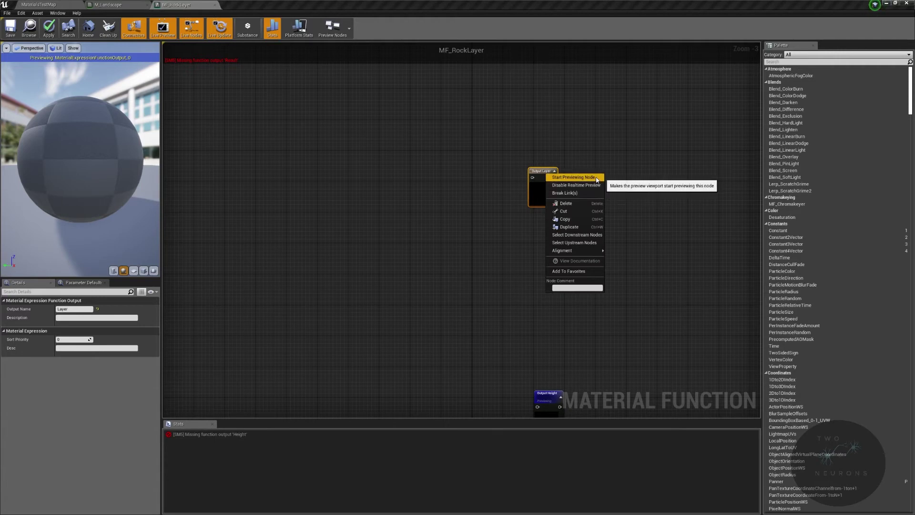
{"action": "left_click", "coordinate": [597, 179]}
- Open a separate content browser with its folder tree shown and go to the SurvivalGame/Textures/Ground/Rock folder
{"action": "scroll", "coordinate": [580, 120], "scroll_direction": "up", "scroll_amount": 3}
{"action": "scroll", "coordinate": [577, 251], "scroll_direction": "down", "scroll_amount": 2}
{"action": "right_click_drag", "start_coordinate": [577, 252], "coordinate": [744, 253]}
{"action": "right_click_drag", "start_coordinate": [536, 253], "coordinate": [606, 142]}
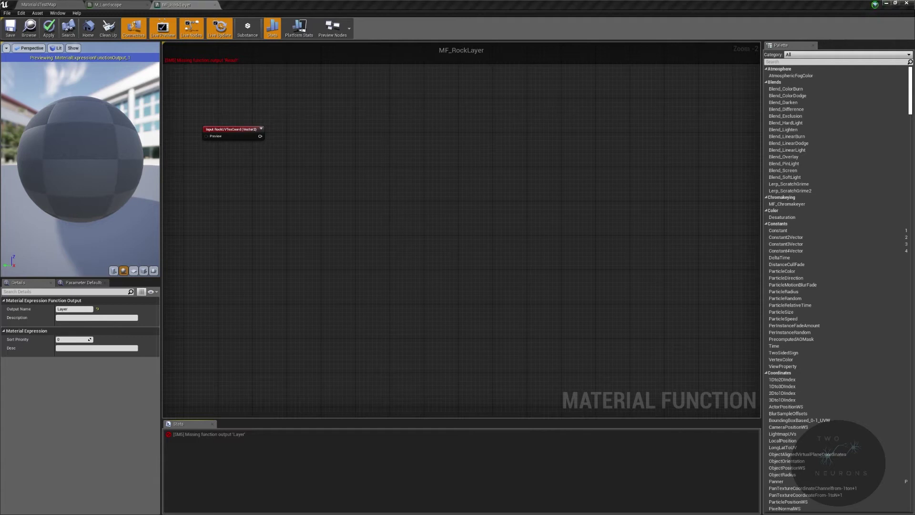
{"action": "left_click", "coordinate": [57, 13]}
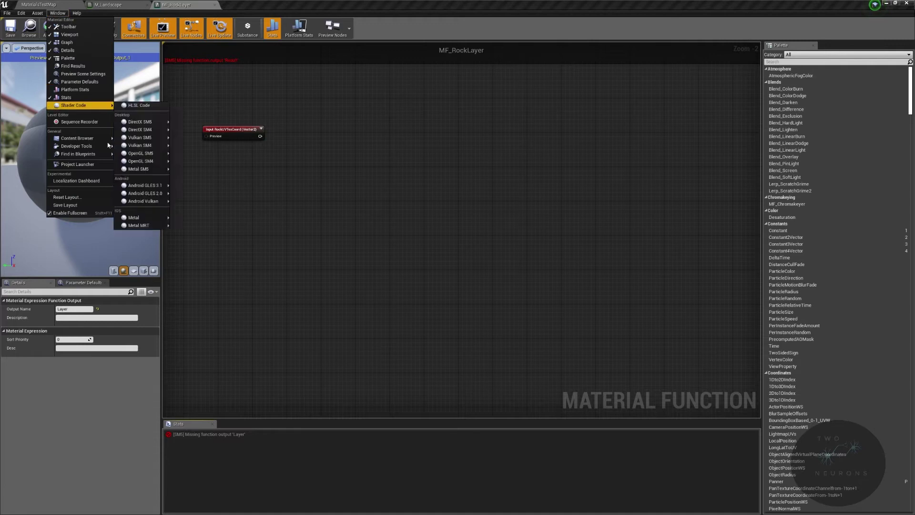
{"action": "mouse_move", "coordinate": [116, 138]}
{"action": "left_click", "coordinate": [143, 146]}
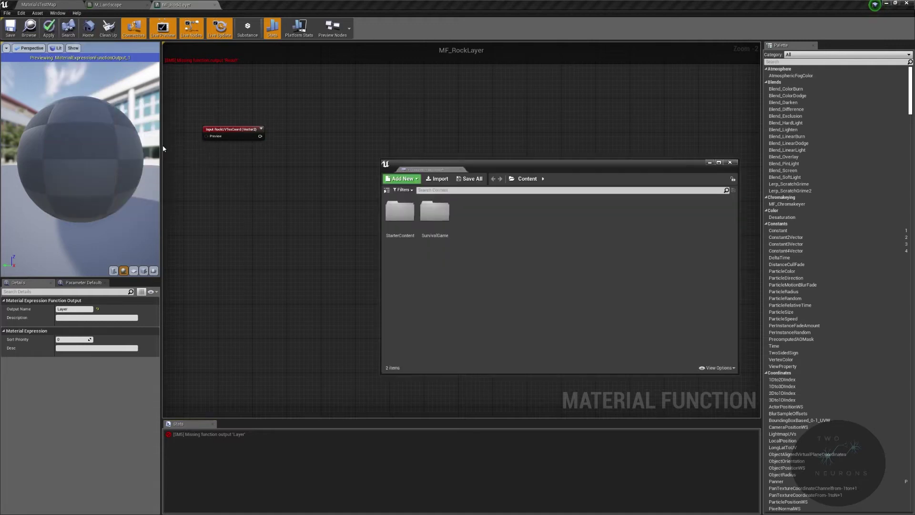
{"action": "left_click", "coordinate": [387, 190]}
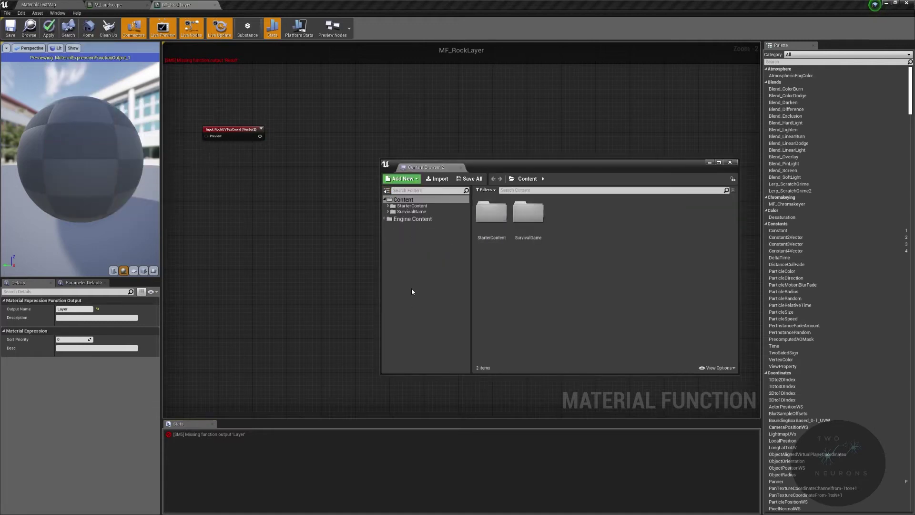
{"action": "left_click", "coordinate": [408, 212]}
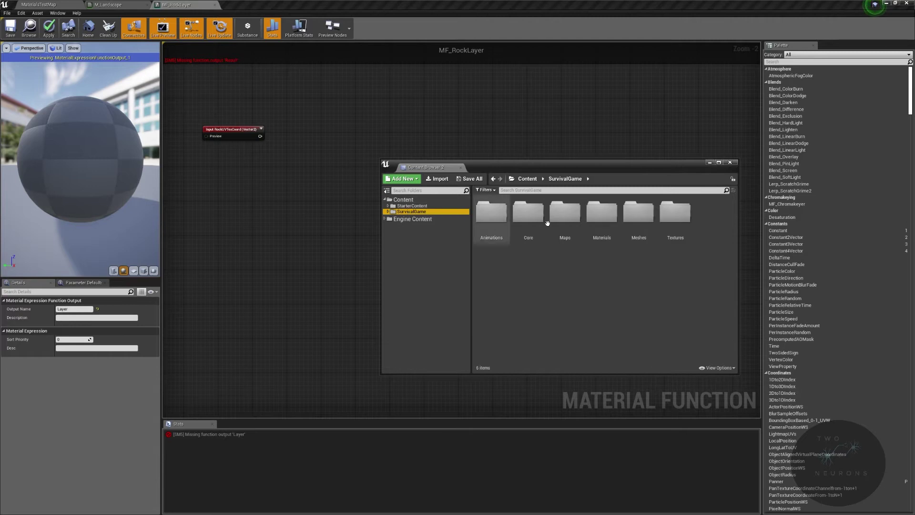
{"action": "double_click", "coordinate": [673, 213]}
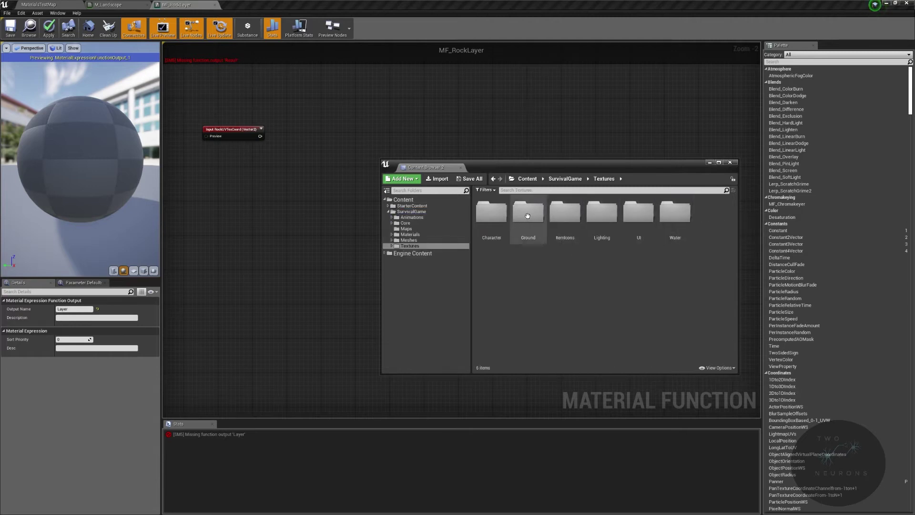
{"action": "double_click", "coordinate": [528, 213]}
{"action": "double_click", "coordinate": [597, 213]}
- Add all five rock textures to the MF_RockLayer graph as Texture Samples beside the RockUVTexCoord input
{"action": "left_click", "coordinate": [493, 217]}
{"action": "left_click", "coordinate": [650, 220], "text": "shift"}
{"action": "left_click_drag", "start_coordinate": [591, 161], "coordinate": [774, 236]}
{"action": "left_click_drag", "start_coordinate": [785, 286], "coordinate": [417, 133]}
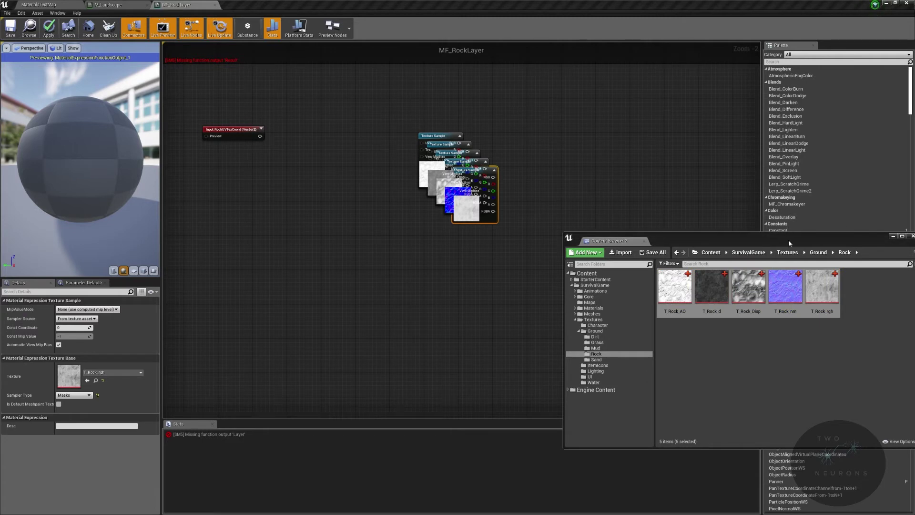
{"action": "left_click_drag", "start_coordinate": [788, 239], "coordinate": [914, 258]}
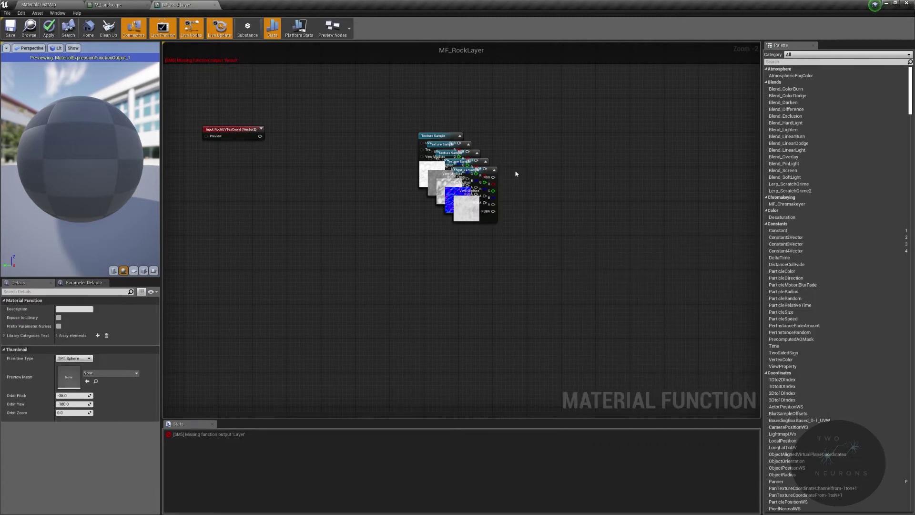
- Spread out the stacked Texture Samples, with T_Rock_d on top and the other four in a two-by-two grid below it
{"action": "scroll", "coordinate": [521, 165], "scroll_direction": "up", "scroll_amount": 2}
{"action": "left_click_drag", "start_coordinate": [464, 173], "coordinate": [511, 257]}
{"action": "left_click_drag", "start_coordinate": [446, 140], "coordinate": [529, 142]}
{"action": "left_click_drag", "start_coordinate": [415, 167], "coordinate": [456, 101]}
{"action": "left_click_drag", "start_coordinate": [415, 125], "coordinate": [400, 149]}
{"action": "left_click", "coordinate": [480, 107]}
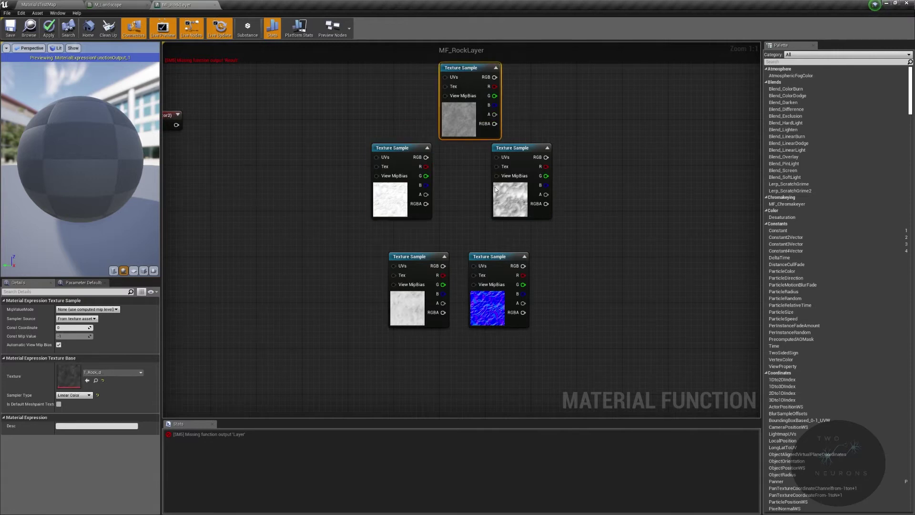
{"action": "left_click_drag", "start_coordinate": [495, 187], "coordinate": [471, 215]}
{"action": "left_click_drag", "start_coordinate": [401, 152], "coordinate": [418, 179]}
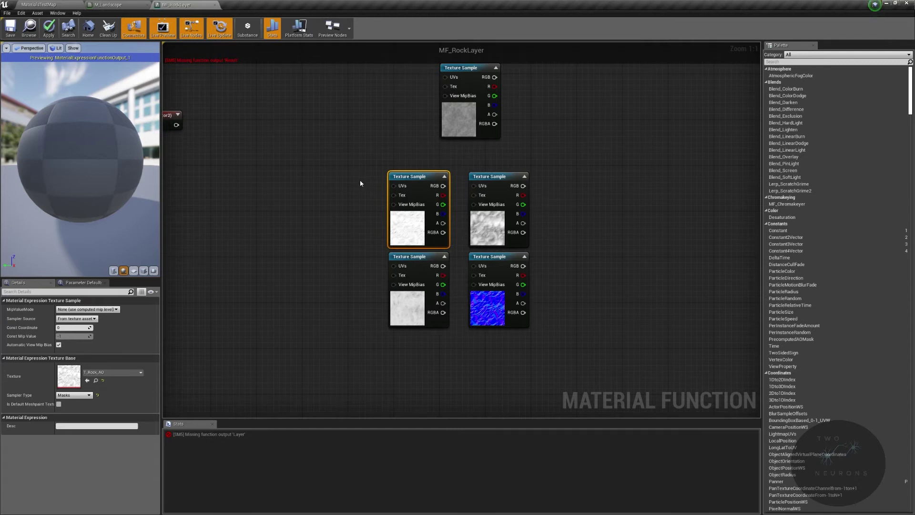
- Set the sampler source of the T_Rock_d and T_Rock_AO Texture Samples to Shared: Wrap
{"action": "left_click", "coordinate": [458, 129]}
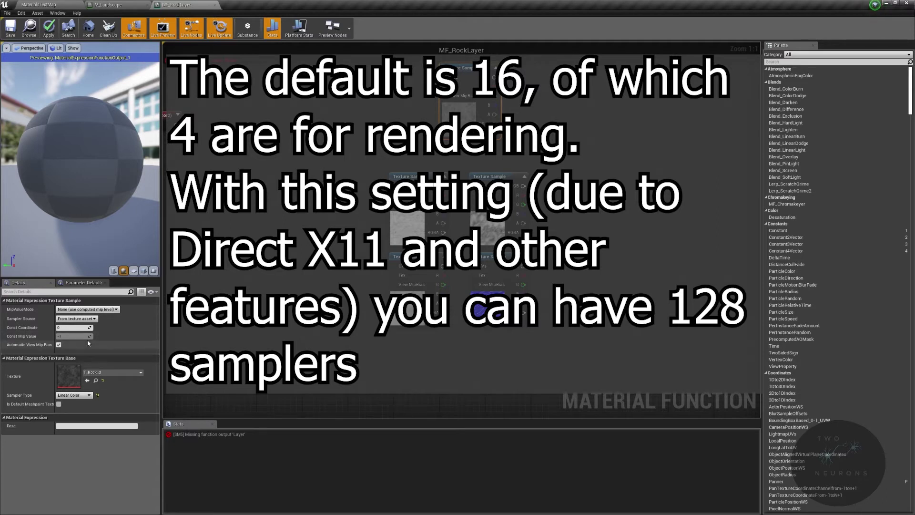
{"action": "left_click", "coordinate": [67, 318]}
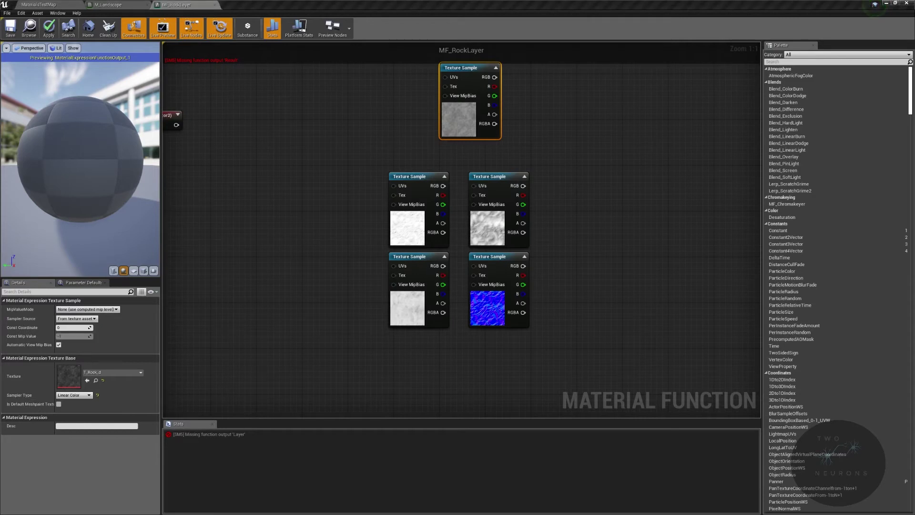
{"action": "left_click", "coordinate": [77, 319]}
{"action": "left_click", "coordinate": [76, 328]}
{"action": "left_click", "coordinate": [413, 189]}
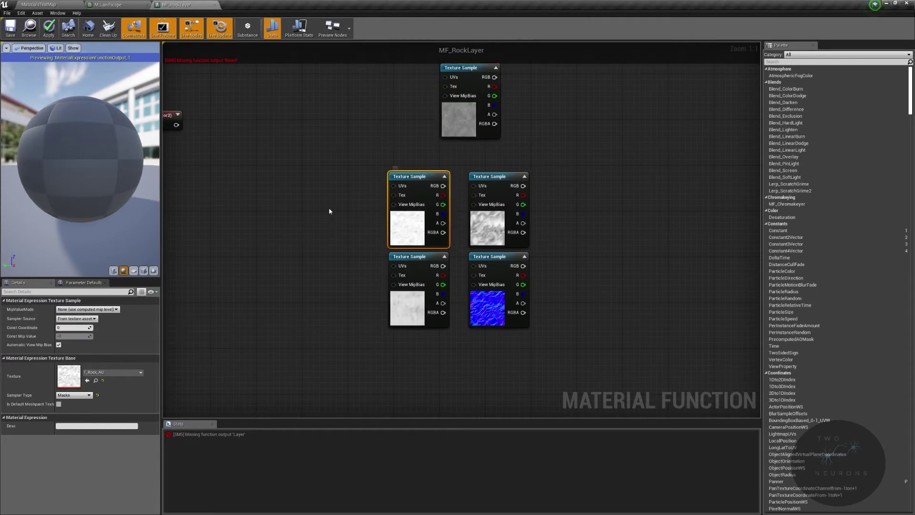
{"action": "left_click", "coordinate": [82, 319]}
{"action": "left_click", "coordinate": [84, 329]}
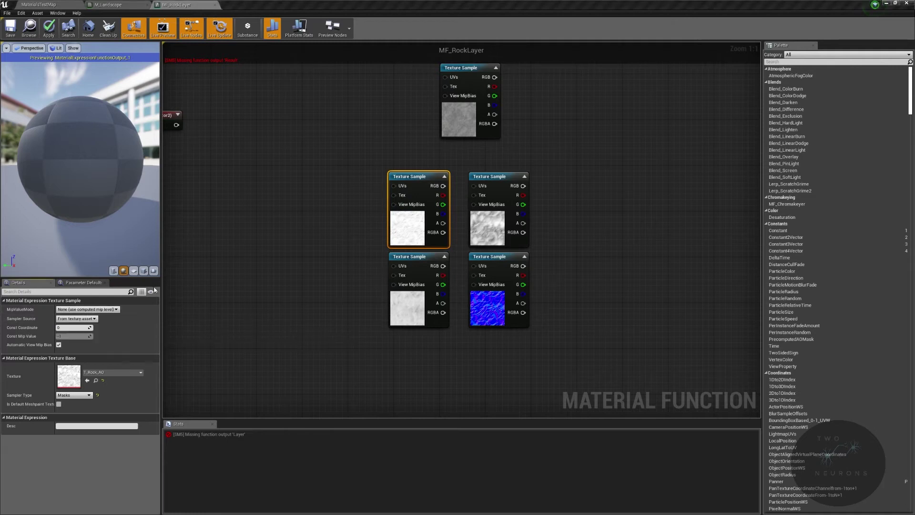
- Set the sampler source of the displacement, roughness and normal Texture Samples to Shared: Wrap
{"action": "left_click", "coordinate": [493, 185]}
{"action": "left_click", "coordinate": [87, 319]}
{"action": "left_click", "coordinate": [83, 329]}
{"action": "left_click", "coordinate": [424, 269]}
{"action": "left_click", "coordinate": [78, 319]}
{"action": "left_click", "coordinate": [83, 328]}
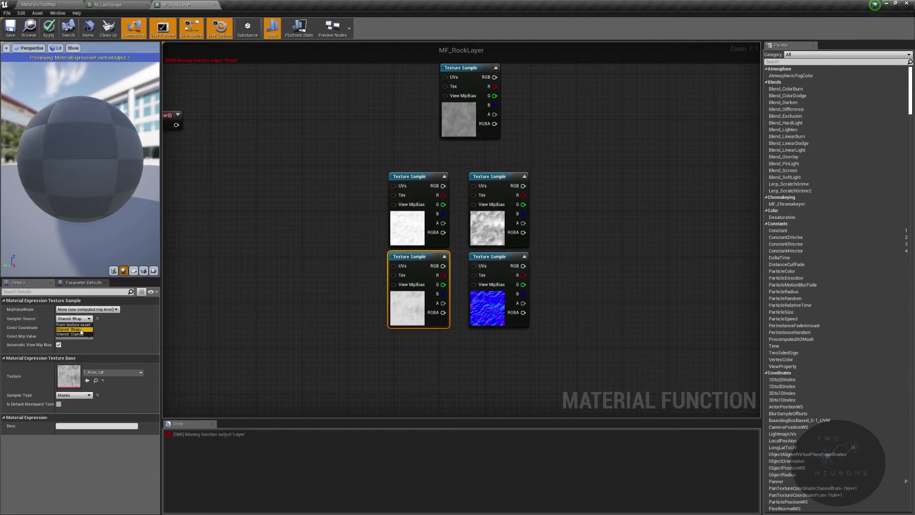
{"action": "left_click", "coordinate": [491, 257]}
{"action": "left_click", "coordinate": [77, 319]}
{"action": "left_click", "coordinate": [83, 328]}
- Move the T_Rock_d sample closer to the other four, and duplicate all five Texture Samples beside the originals
{"action": "left_click_drag", "start_coordinate": [914, 210], "coordinate": [602, 149]}
{"action": "left_click", "coordinate": [685, 143]}
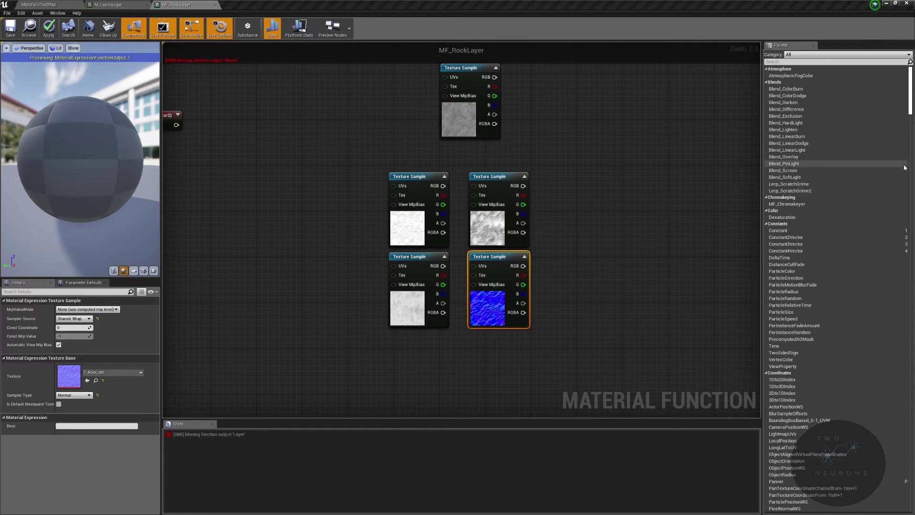
{"action": "left_click_drag", "start_coordinate": [479, 72], "coordinate": [473, 89]}
{"action": "left_click_drag", "start_coordinate": [333, 102], "coordinate": [551, 364]}
{"action": "right_click_drag", "start_coordinate": [598, 273], "coordinate": [479, 310]}
{"action": "key", "text": "ctrl+w"}
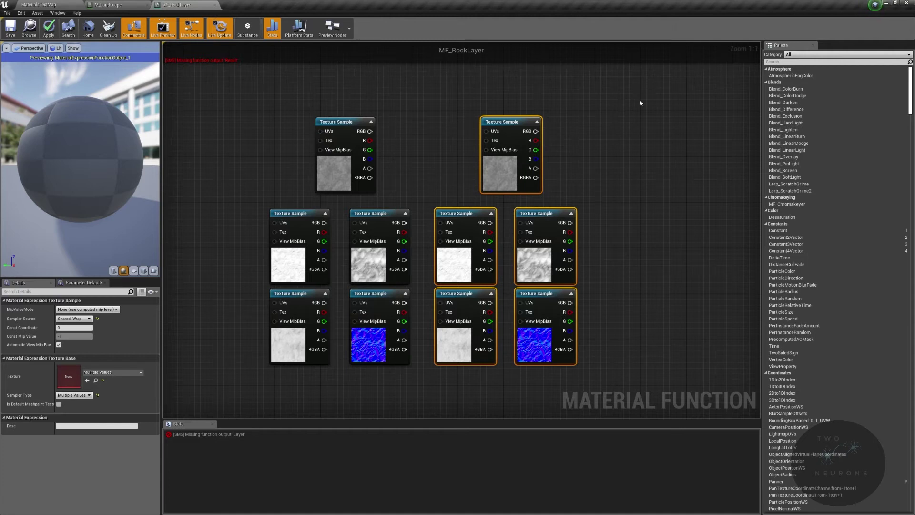
- Separate the two T_Rock_d samples from the other eight Texture Samples, leaving the eight grouped above the pair
{"action": "left_click_drag", "start_coordinate": [310, 106], "coordinate": [556, 184]}
{"action": "scroll", "coordinate": [511, 59], "scroll_direction": "down", "scroll_amount": 4}
{"action": "left_click_drag", "start_coordinate": [336, 160], "coordinate": [525, 191]}
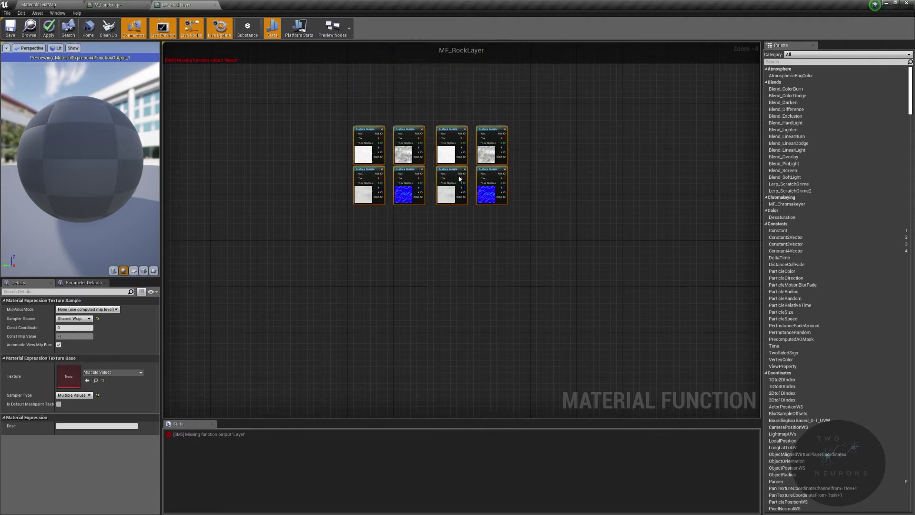
{"action": "left_click_drag", "start_coordinate": [450, 134], "coordinate": [443, 292]}
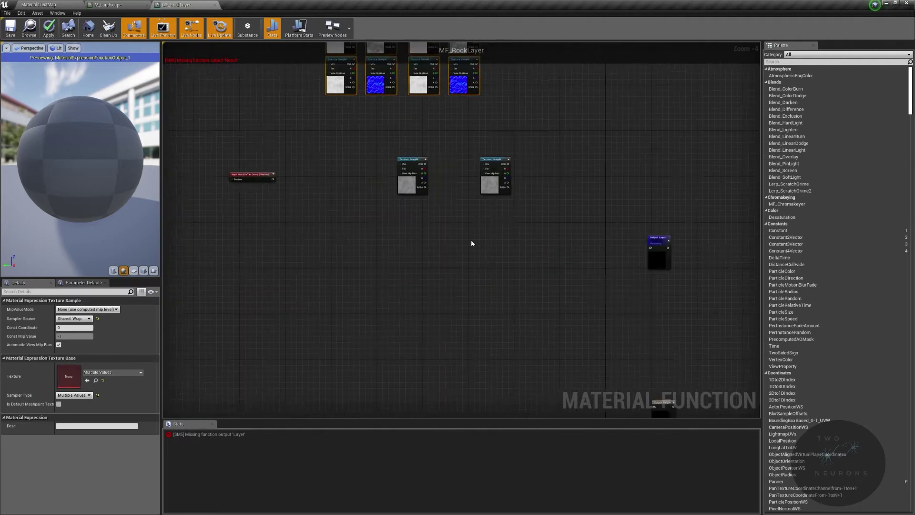
{"action": "scroll", "coordinate": [472, 245], "scroll_direction": "up", "scroll_amount": 2}
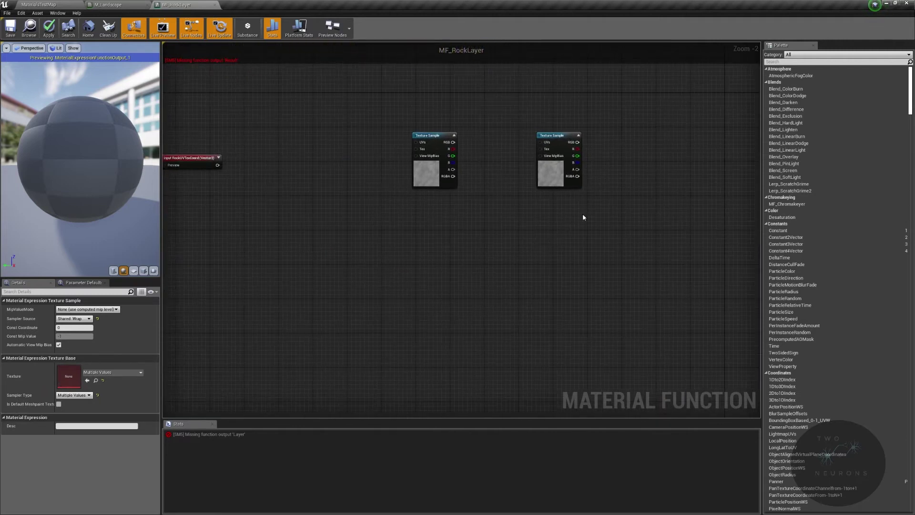
- Stack the two T_Rock_d Texture Samples vertically, away from the other eight and aligned with each other
{"action": "left_click_drag", "start_coordinate": [446, 135], "coordinate": [600, 306]}
{"action": "left_click", "coordinate": [552, 135]}
{"action": "left_click_drag", "start_coordinate": [548, 135], "coordinate": [574, 230]}
{"action": "right_click_drag", "start_coordinate": [578, 250], "coordinate": [507, 172]}
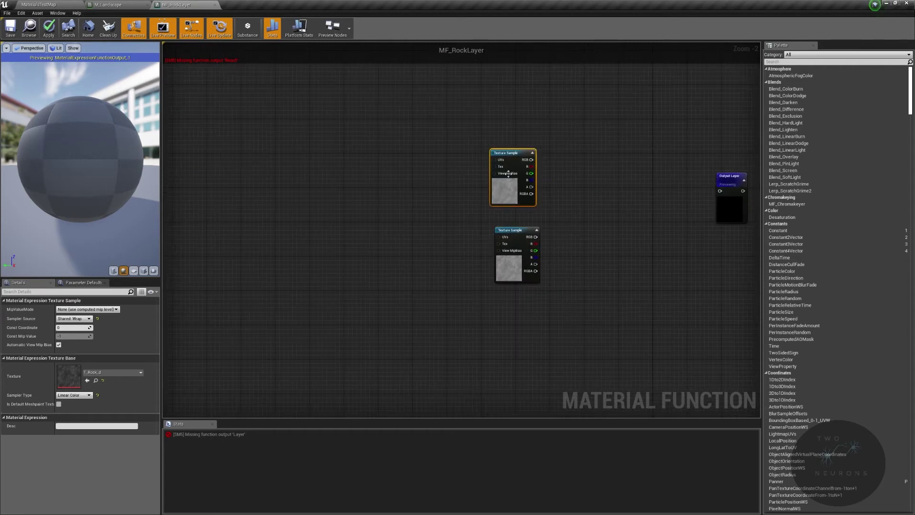
{"action": "right_click_drag", "start_coordinate": [582, 179], "coordinate": [582, 193]}
{"action": "left_click_drag", "start_coordinate": [475, 156], "coordinate": [450, 220]}
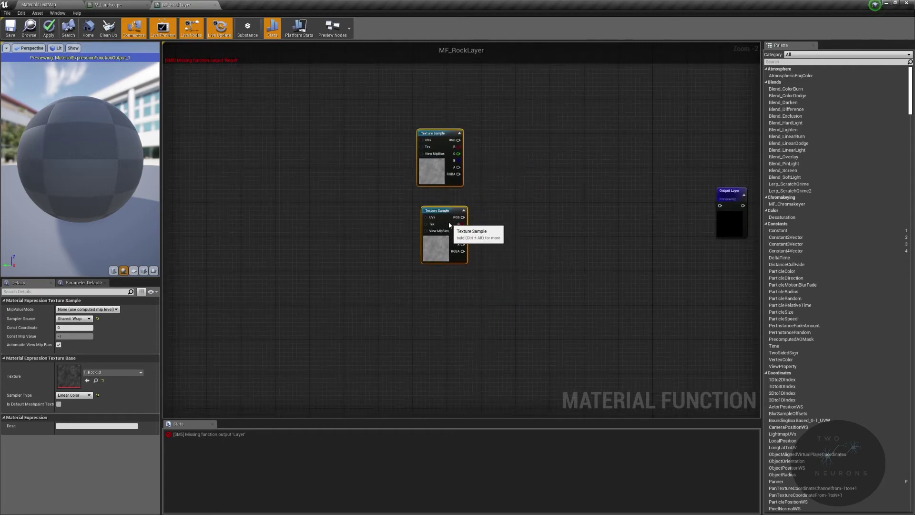
{"action": "scroll", "coordinate": [505, 229], "scroll_direction": "up", "scroll_amount": 2}
{"action": "left_click", "coordinate": [418, 200]}
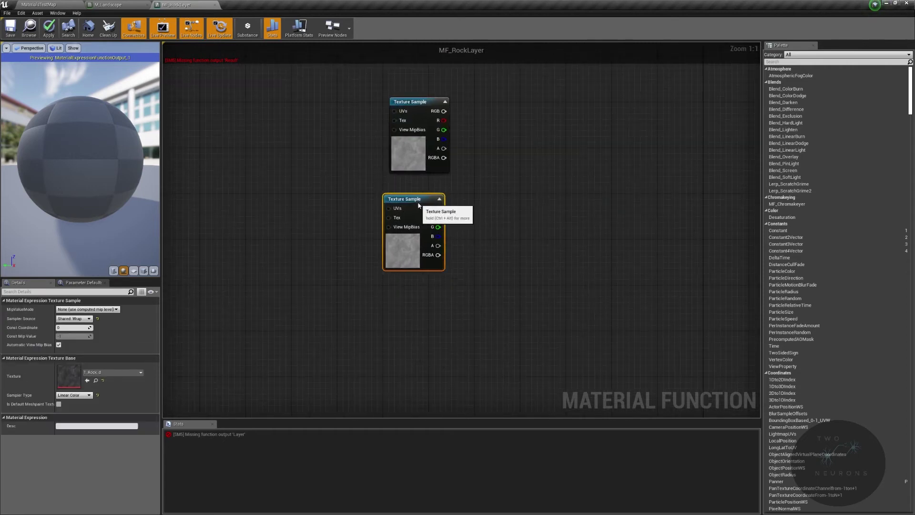
- Blend the two T_Rock_d samples with a LinearInterpolate node, wiring the upper RGB to A and the lower RGB to B
{"action": "left_click_drag", "start_coordinate": [407, 112], "coordinate": [530, 116]}
{"action": "type", "text": "lerp"}
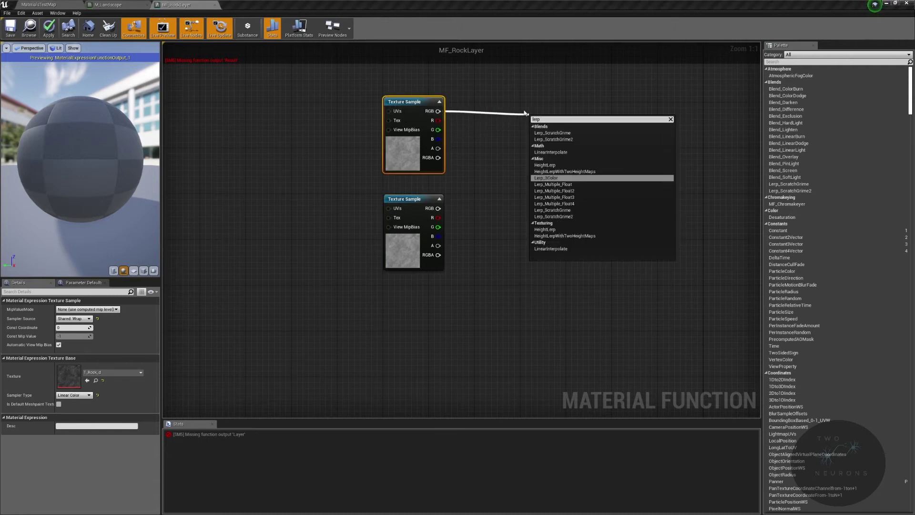
{"action": "left_click", "coordinate": [568, 154]}
{"action": "left_click_drag", "start_coordinate": [566, 119], "coordinate": [582, 102]}
{"action": "left_click", "coordinate": [573, 102]}
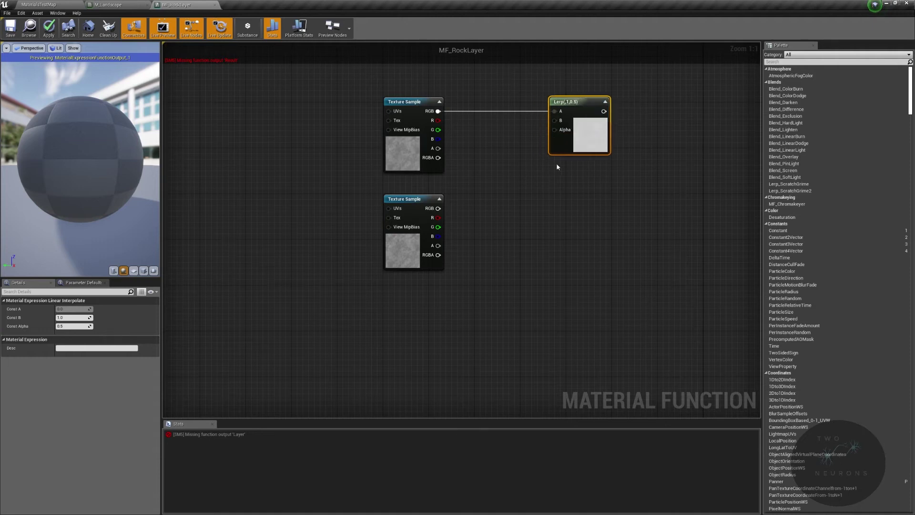
{"action": "left_click_drag", "start_coordinate": [438, 208], "coordinate": [555, 120]}
{"action": "left_click_drag", "start_coordinate": [416, 198], "coordinate": [416, 188]}
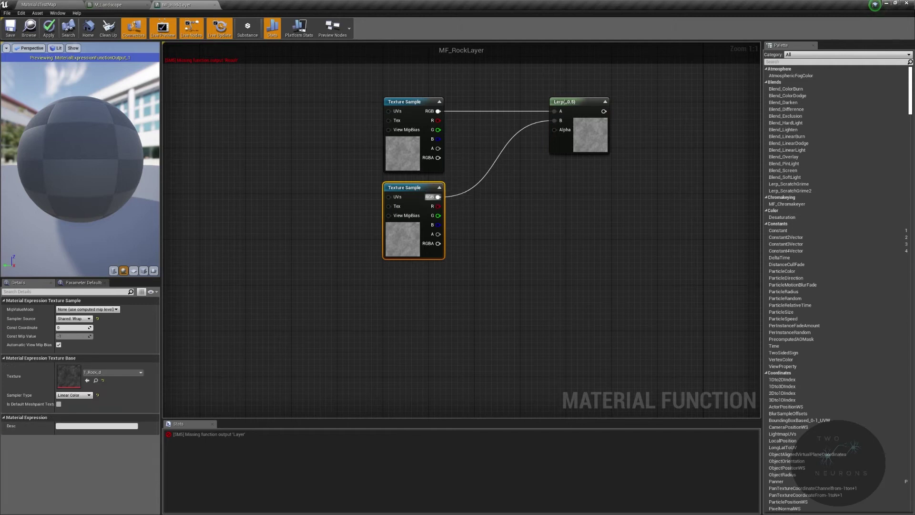
- Connect the Lerp result to the Output Layer and straighten the connections between the upper sample, Lerp and output
{"action": "right_click_drag", "start_coordinate": [638, 145], "coordinate": [442, 269]}
{"action": "left_click_drag", "start_coordinate": [605, 317], "coordinate": [614, 247]}
{"action": "right_click_drag", "start_coordinate": [579, 241], "coordinate": [752, 226]}
{"action": "left_click_drag", "start_coordinate": [284, 201], "coordinate": [551, 310]}
{"action": "left_click_drag", "start_coordinate": [548, 229], "coordinate": [509, 224]}
{"action": "right_click_drag", "start_coordinate": [470, 204], "coordinate": [758, 171]}
{"action": "left_click_drag", "start_coordinate": [282, 194], "coordinate": [729, 227]}
{"action": "key", "text": "q"}
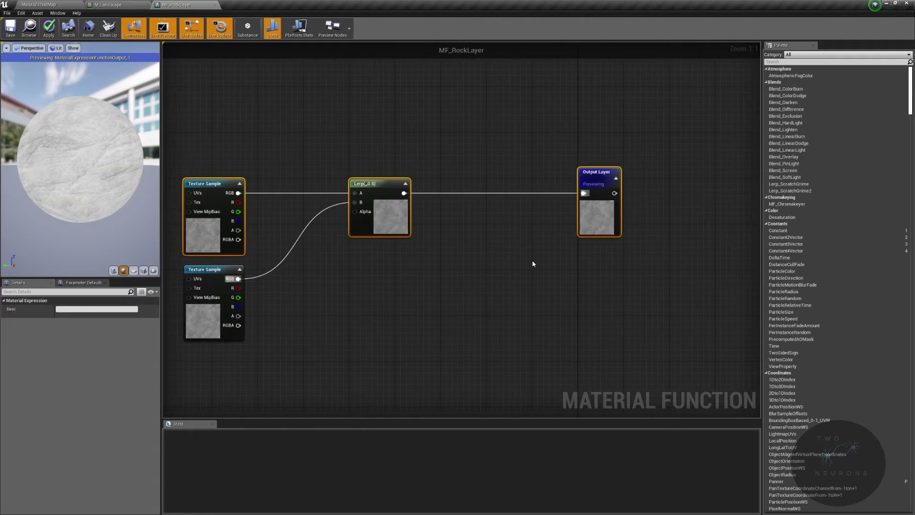
- Move the two Texture Samples and the Lerp well away from the Output Layer and rotate the preview sphere
{"action": "right_click_drag", "start_coordinate": [356, 262], "coordinate": [479, 243]}
{"action": "left_click_drag", "start_coordinate": [229, 139], "coordinate": [586, 352]}
{"action": "key", "text": "Left"}
{"action": "key", "text": "Left"}
{"action": "key", "text": "Left"}
{"action": "key", "text": "Left"}
{"action": "key", "text": "Left"}
{"action": "key", "text": "Left"}
{"action": "key", "text": "Left"}
{"action": "key", "text": "Left"}
{"action": "key", "text": "Left"}
{"action": "key", "text": "Left"}
{"action": "key", "text": "Left"}
{"action": "key", "text": "Left"}
{"action": "key", "text": "Left"}
{"action": "key", "text": "Left"}
{"action": "key", "text": "Left"}
{"action": "key", "text": "Left"}
{"action": "key", "text": "Left"}
{"action": "key", "text": "Left"}
{"action": "key", "text": "Left"}
{"action": "key", "text": "Left"}
{"action": "key", "text": "Right"}
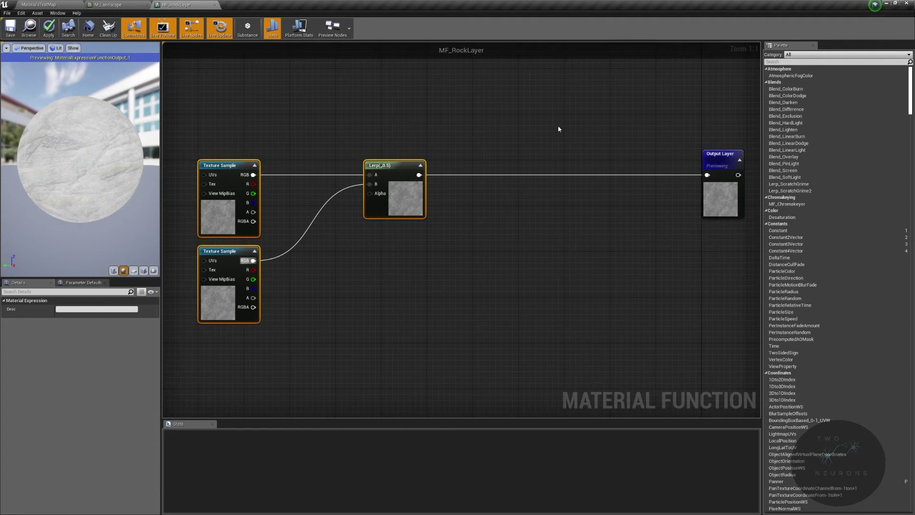
{"action": "left_click_drag", "start_coordinate": [539, 133], "coordinate": [563, 158]}
{"action": "mouse_move", "coordinate": [113, 169]}
{"action": "left_mouse_down"}
{"action": "mouse_move", "coordinate": [26, 171]}
{"action": "mouse_move", "coordinate": [78, 209]}
{"action": "mouse_move", "coordinate": [105, 176]}
{"action": "left_mouse_up"}
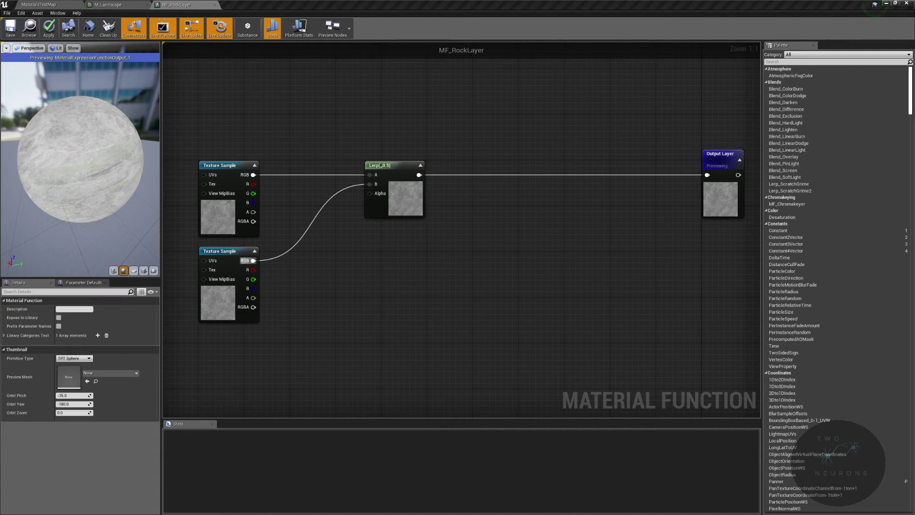
- Reposition the RockUVTexCoord input and connect its output to input A of a new Multiply node
{"action": "right_click_drag", "start_coordinate": [325, 131], "coordinate": [730, 134]}
{"action": "left_click_drag", "start_coordinate": [388, 114], "coordinate": [238, 164]}
{"action": "right_click_drag", "start_coordinate": [400, 130], "coordinate": [595, 132]}
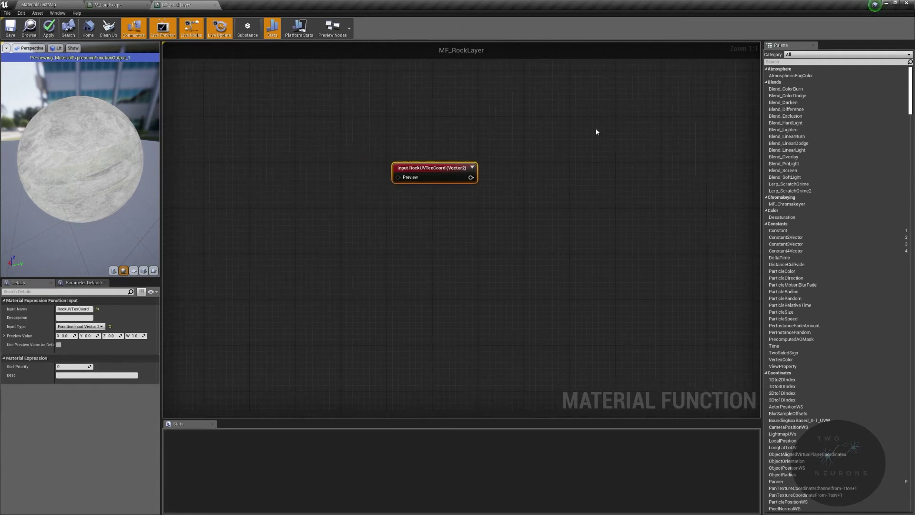
{"action": "mouse_move", "coordinate": [460, 168]}
{"action": "left_mouse_down"}
{"action": "mouse_move", "coordinate": [351, 168]}
{"action": "mouse_move", "coordinate": [399, 177]}
{"action": "mouse_move", "coordinate": [467, 170]}
{"action": "left_mouse_up"}
{"action": "type", "text": "mulp"}
{"action": "key", "text": "BackSpace"}
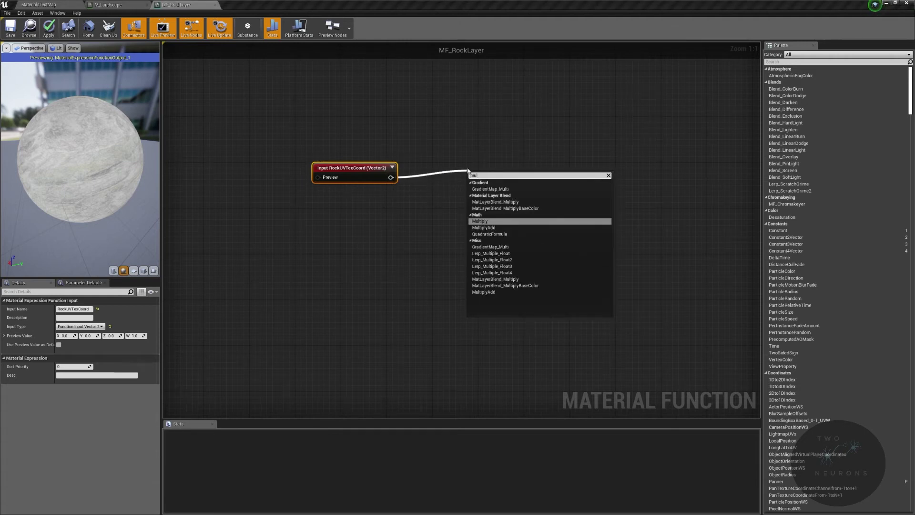
{"action": "key", "text": "Return"}
{"action": "left_click_drag", "start_coordinate": [481, 175], "coordinate": [487, 169]}
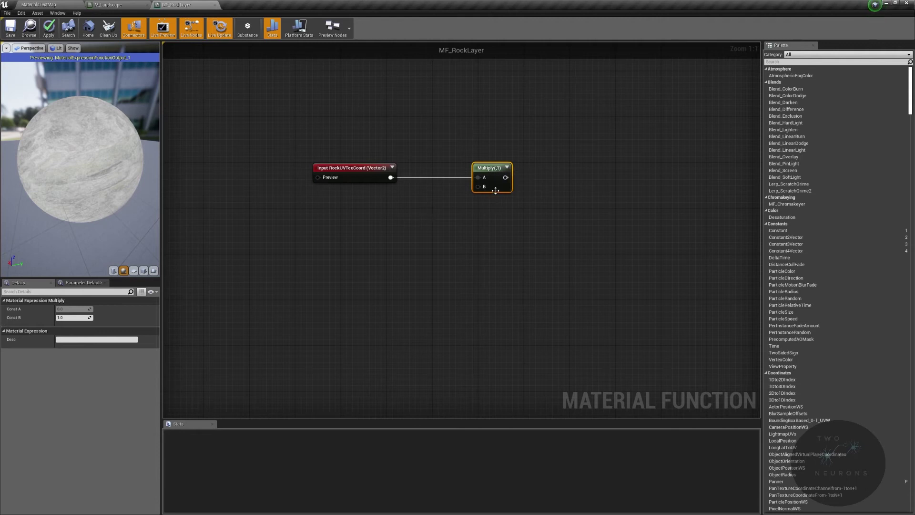
- Promote the Multiply node's B input to a parameter named RockTiling and place it below the incoming wire
{"action": "left_click_drag", "start_coordinate": [478, 186], "coordinate": [446, 213]}
{"action": "right_click", "coordinate": [480, 189]}
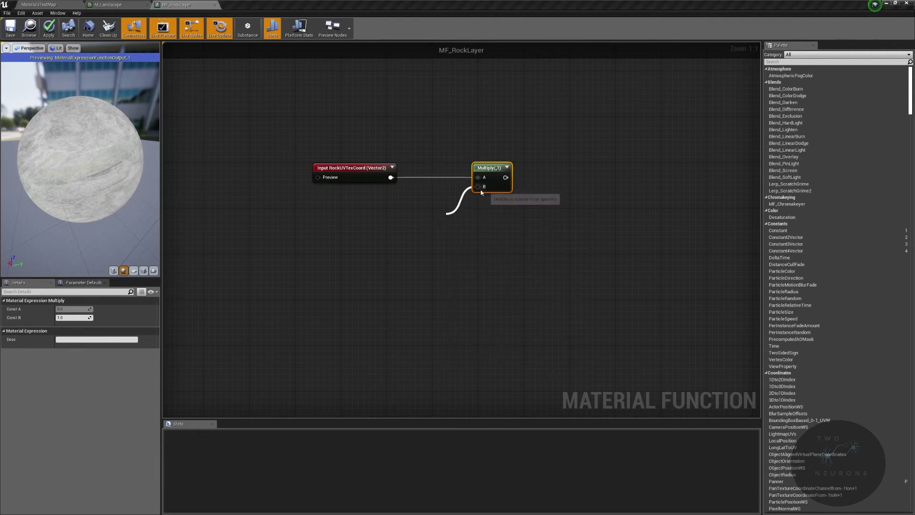
{"action": "right_click", "coordinate": [480, 186]}
{"action": "left_click", "coordinate": [514, 197]}
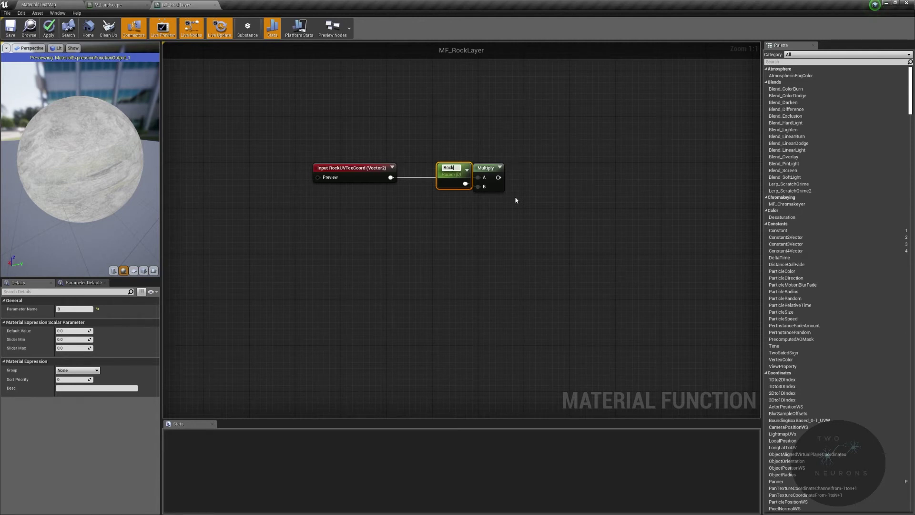
{"action": "type", "text": "ling"}
{"action": "key", "text": "Return"}
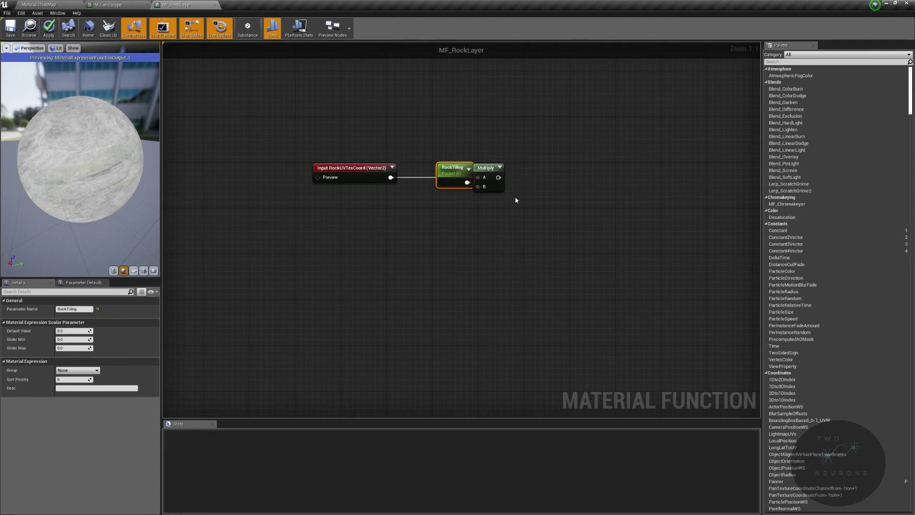
{"action": "left_click_drag", "start_coordinate": [437, 163], "coordinate": [438, 198]}
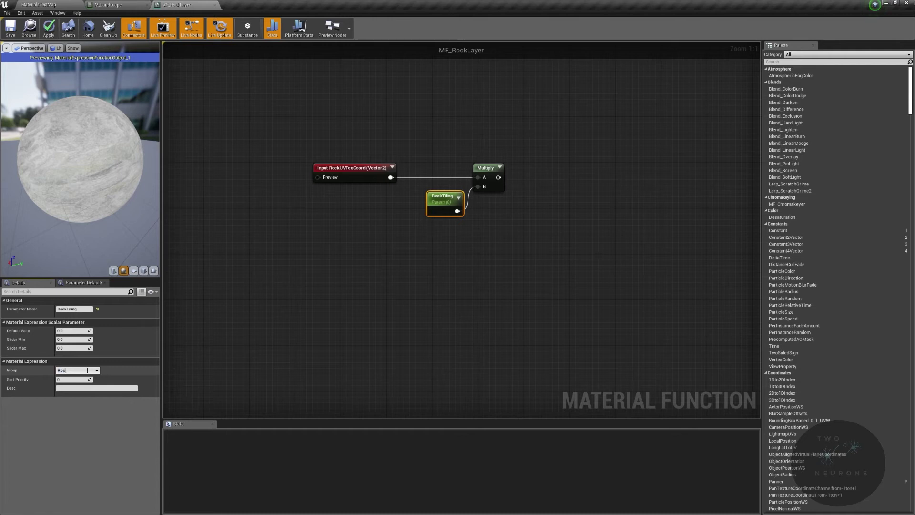
- Assign RockTiling to the Rock group with default value 0.001, and wire the Multiply output to the Texture Sample UVs
{"action": "type", "text": "k"}
{"action": "left_click", "coordinate": [71, 330]}
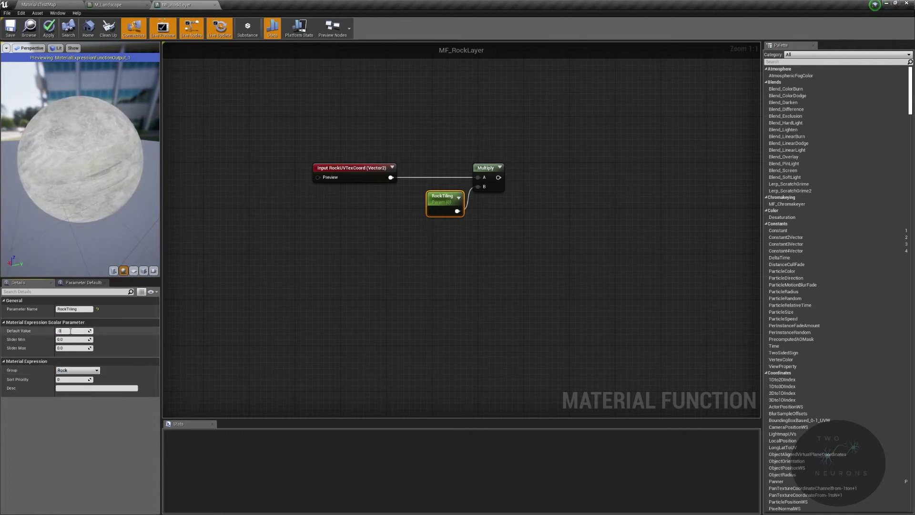
{"action": "type", "text": ".001"}
{"action": "key", "text": "Return"}
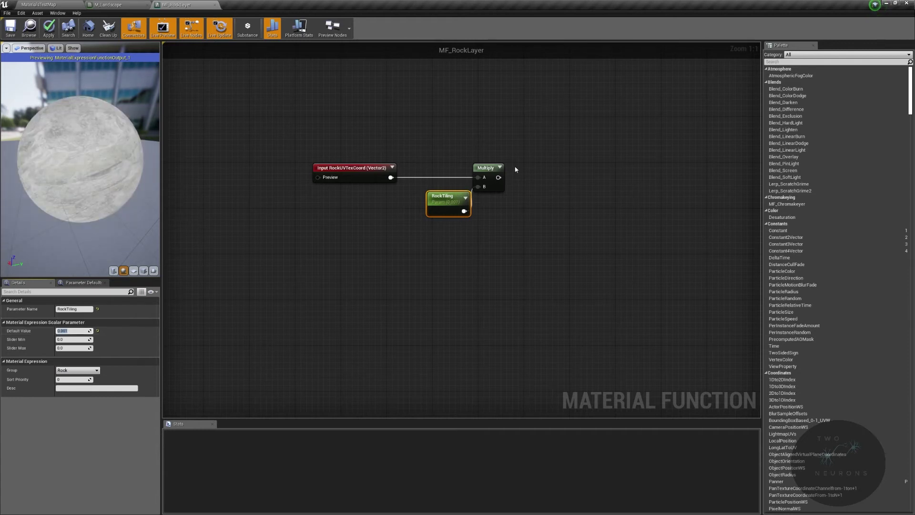
{"action": "left_click_drag", "start_coordinate": [498, 177], "coordinate": [576, 178]}
{"action": "right_click_drag", "start_coordinate": [388, 214], "coordinate": [747, 238]}
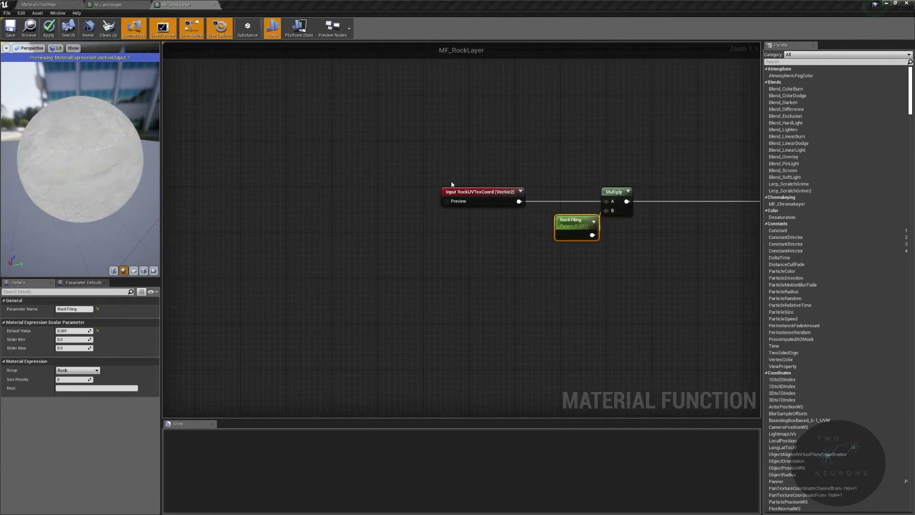
- Feed the RockUVTexCoord preview from an Absolute World Position node through a new Multiply node, with straightened wiring
{"action": "right_click", "coordinate": [334, 202]}
{"action": "type", "text": "world"}
{"action": "key", "text": "Return"}
{"action": "left_click_drag", "start_coordinate": [392, 222], "coordinate": [349, 192]}
{"action": "type", "text": "multiply"}
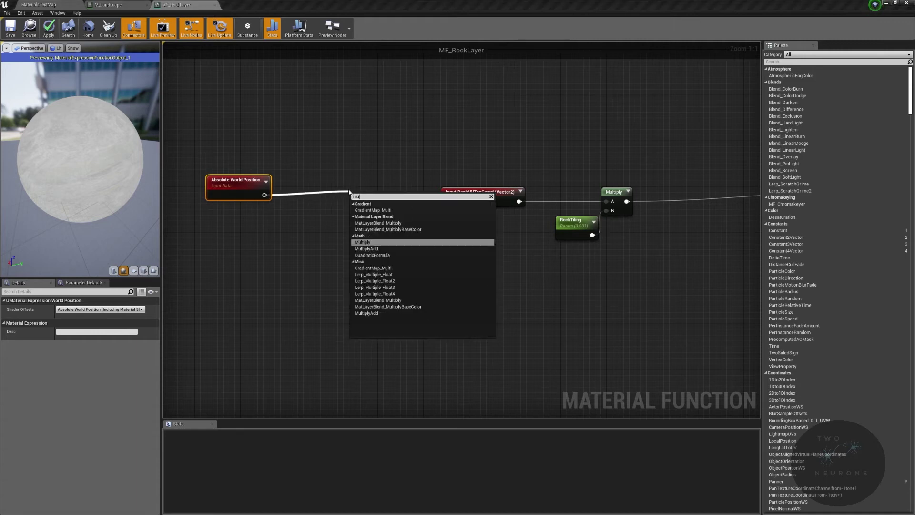
{"action": "key", "text": "Return"}
{"action": "left_click_drag", "start_coordinate": [201, 133], "coordinate": [447, 201]}
{"action": "key", "text": "q"}
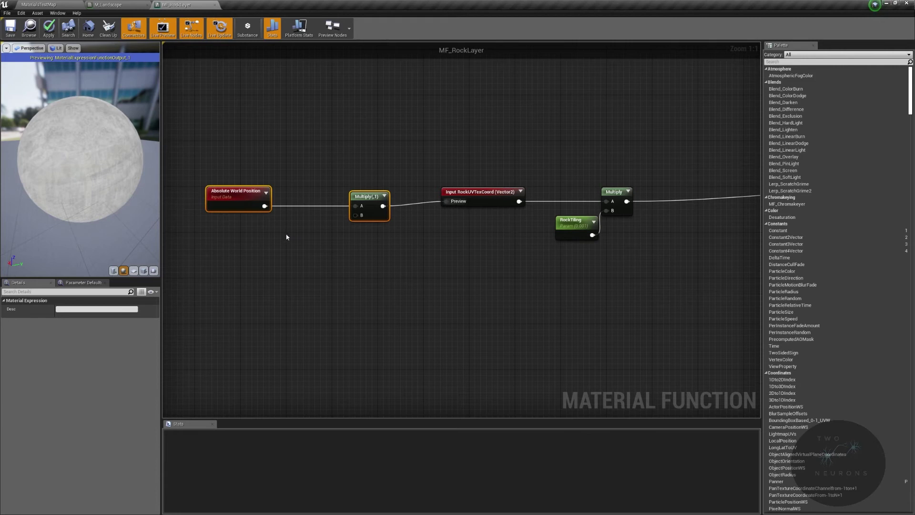
- Add a Constant node with value 1, connect it to input B of the world-position Multiply and place it beside that node
{"action": "left_click", "coordinate": [288, 238]}
{"action": "left_click", "coordinate": [71, 309]}
{"action": "type", "text": "1"}
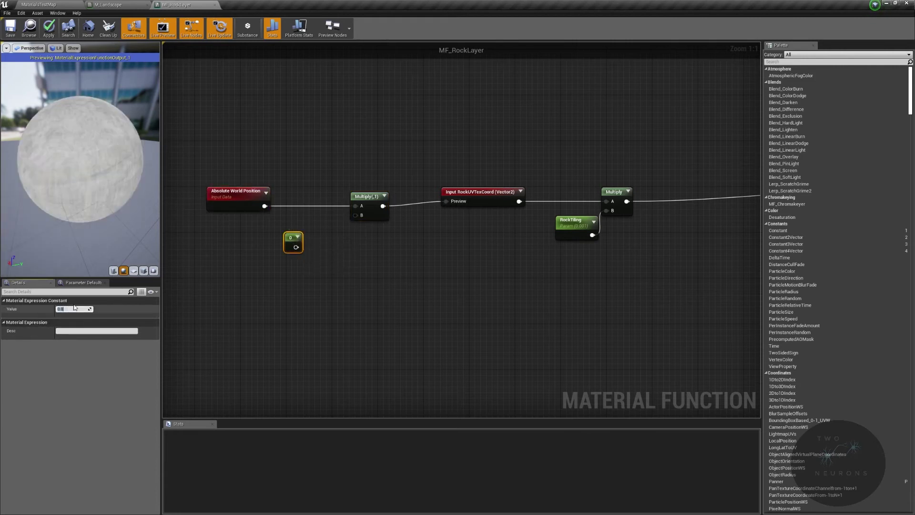
{"action": "key", "text": "Return"}
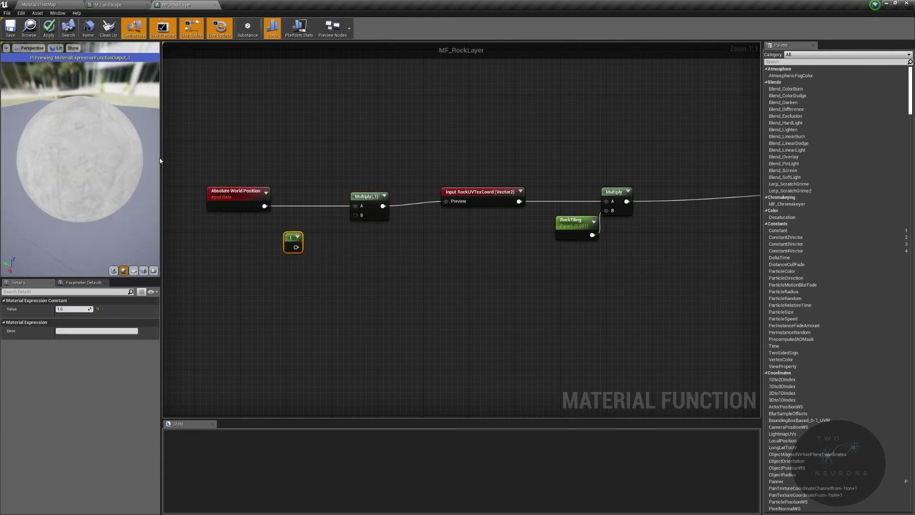
{"action": "left_click_drag", "start_coordinate": [296, 246], "coordinate": [356, 215]}
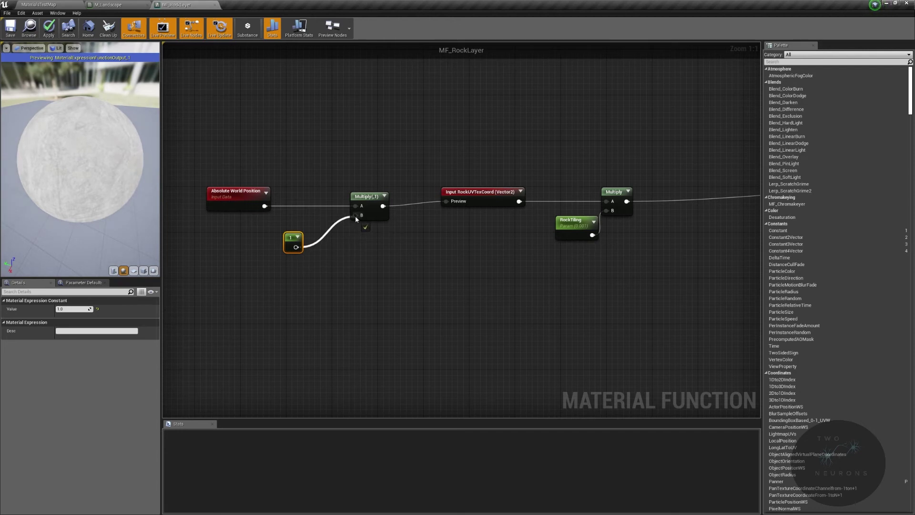
{"action": "left_click_drag", "start_coordinate": [304, 236], "coordinate": [327, 219]}
- Straighten the connections along the main node row from Absolute World Position through the Lerp to the function output
{"action": "left_click_drag", "start_coordinate": [188, 173], "coordinate": [400, 232]}
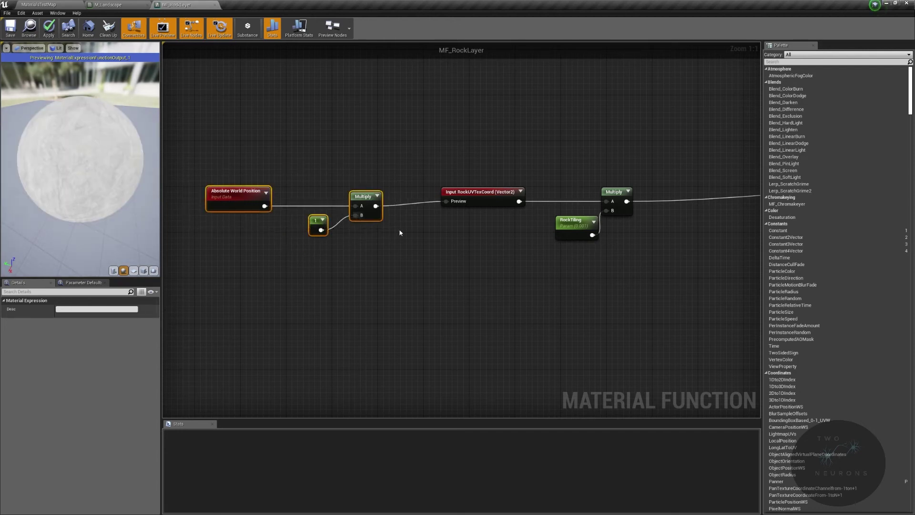
{"action": "key", "text": "Up"}
{"action": "scroll", "coordinate": [425, 232], "scroll_direction": "down", "scroll_amount": 5}
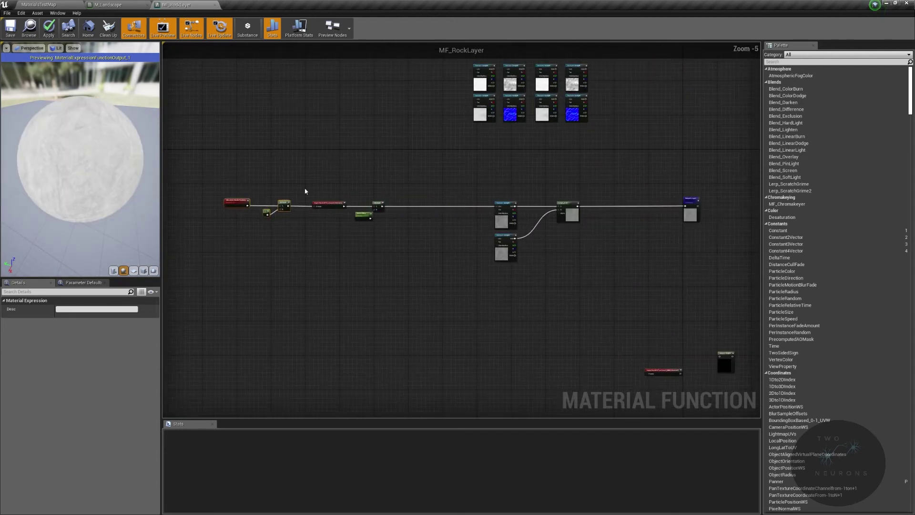
{"action": "left_click_drag", "start_coordinate": [225, 193], "coordinate": [719, 208]}
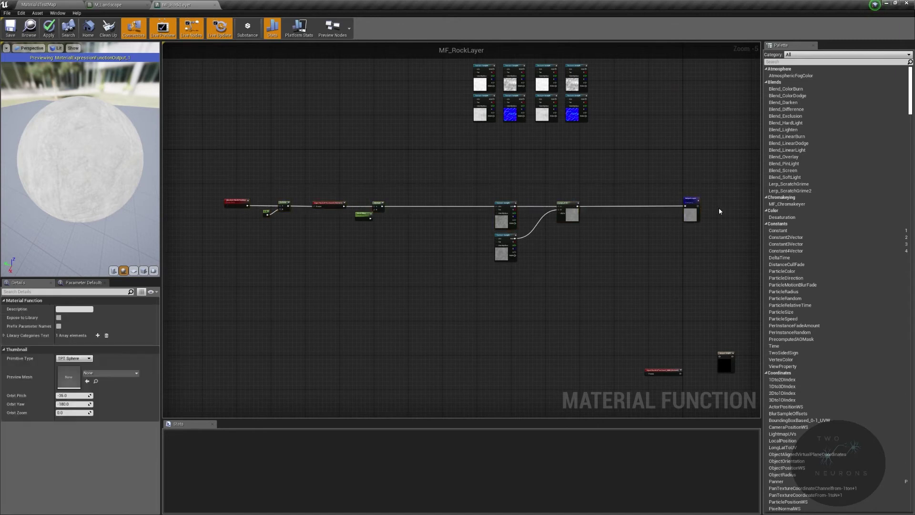
{"action": "left_click_drag", "start_coordinate": [256, 183], "coordinate": [739, 206]}
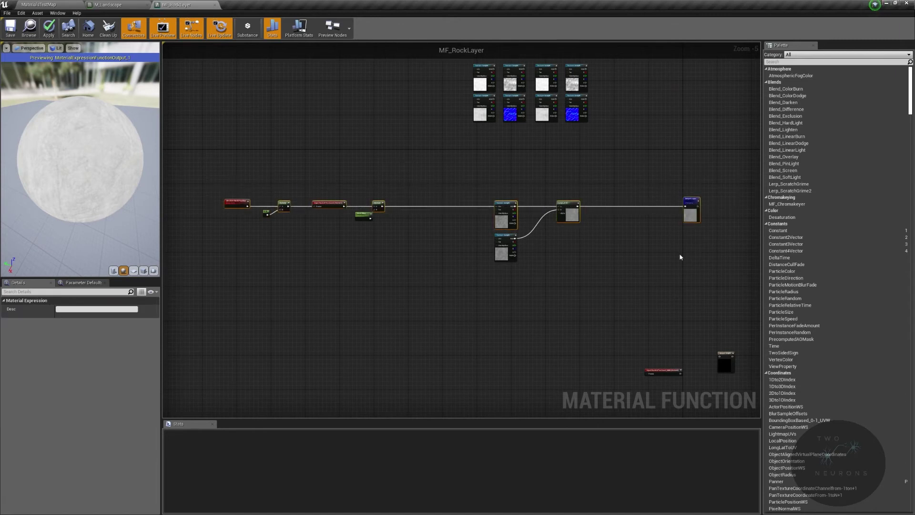
{"action": "left_click", "coordinate": [553, 262]}
- Insert a reroute node after the RockTiling Multiply and branch a new Multiply node off it, below the main row
{"action": "scroll", "coordinate": [553, 263], "scroll_direction": "up", "scroll_amount": 3}
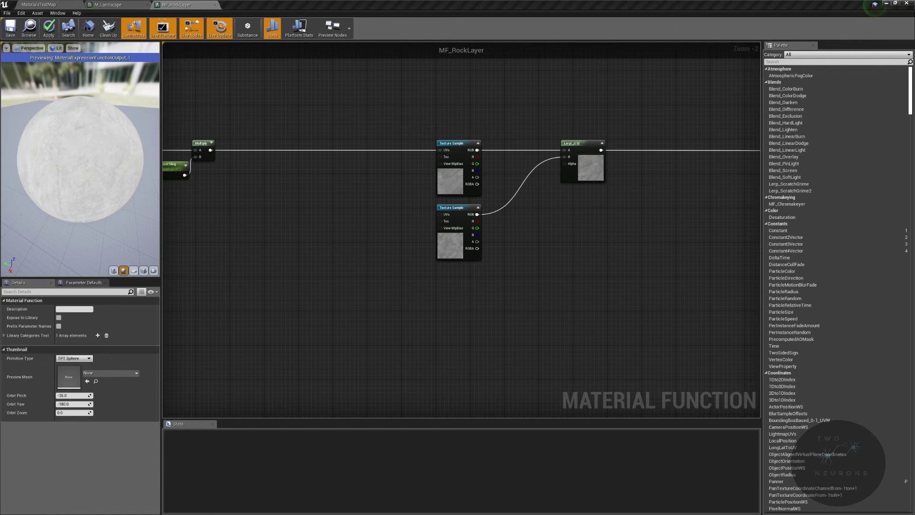
{"action": "right_click_drag", "start_coordinate": [447, 150], "coordinate": [591, 161]}
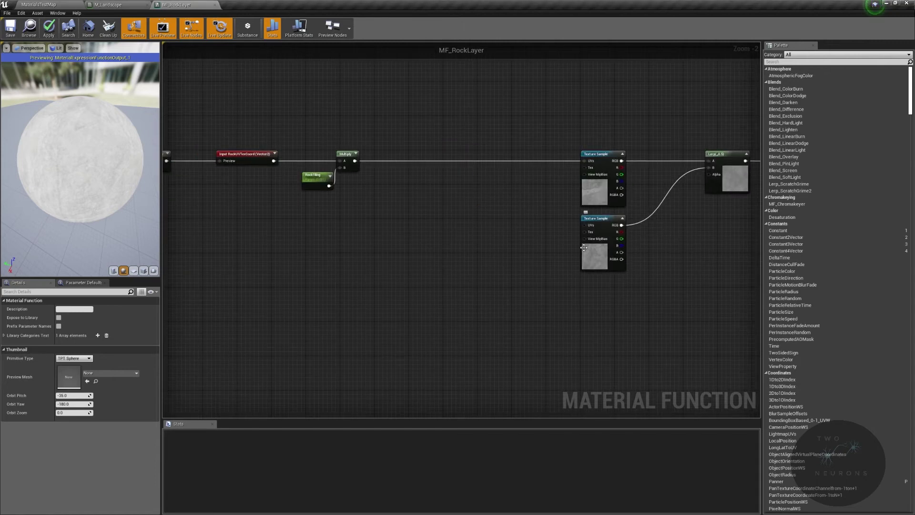
{"action": "double_click", "coordinate": [379, 162]}
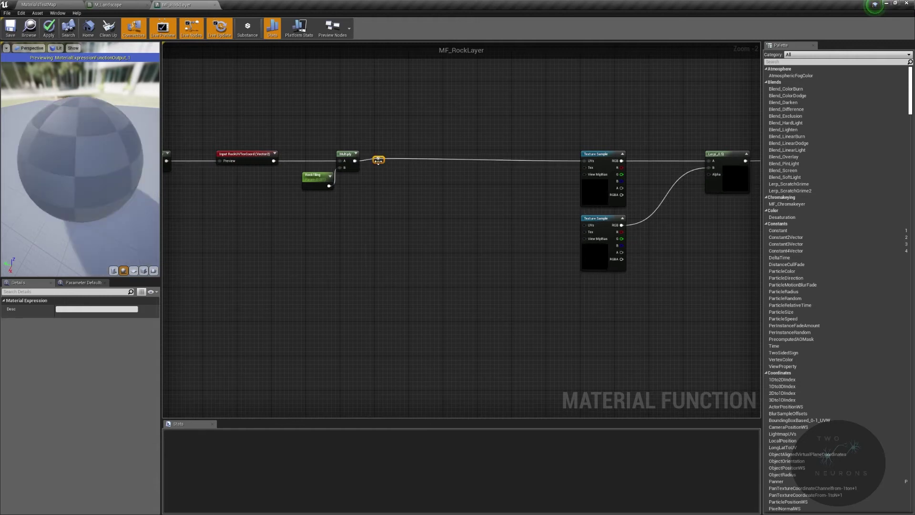
{"action": "left_click_drag", "start_coordinate": [382, 158], "coordinate": [412, 220]}
{"action": "scroll", "coordinate": [413, 220], "scroll_direction": "down", "scroll_amount": 3}
{"action": "key", "text": "Escape"}
{"action": "left_click", "coordinate": [413, 215]}
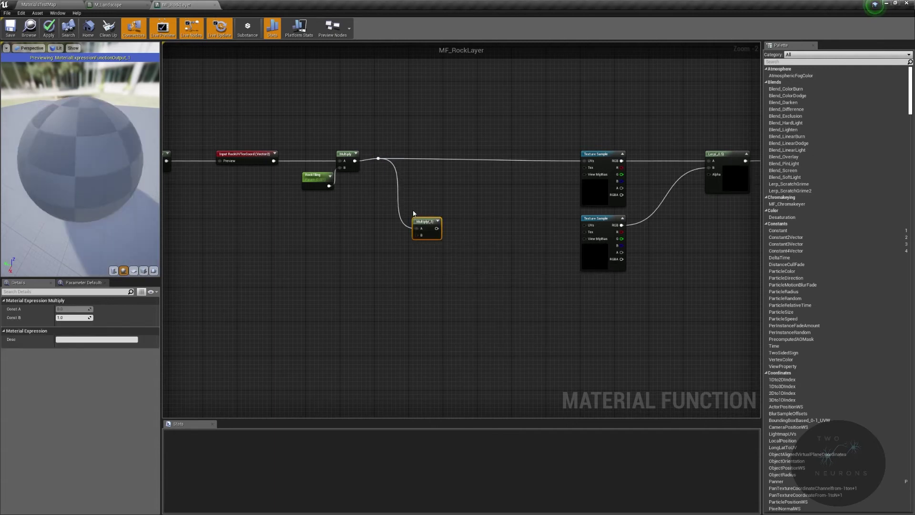
- Connect the new Multiply's output to the UVs of the lower Texture Sample, keeping the Multiply's preview collapsed
{"action": "scroll", "coordinate": [448, 243], "scroll_direction": "up", "scroll_amount": 2}
{"action": "left_click_drag", "start_coordinate": [435, 224], "coordinate": [636, 224]}
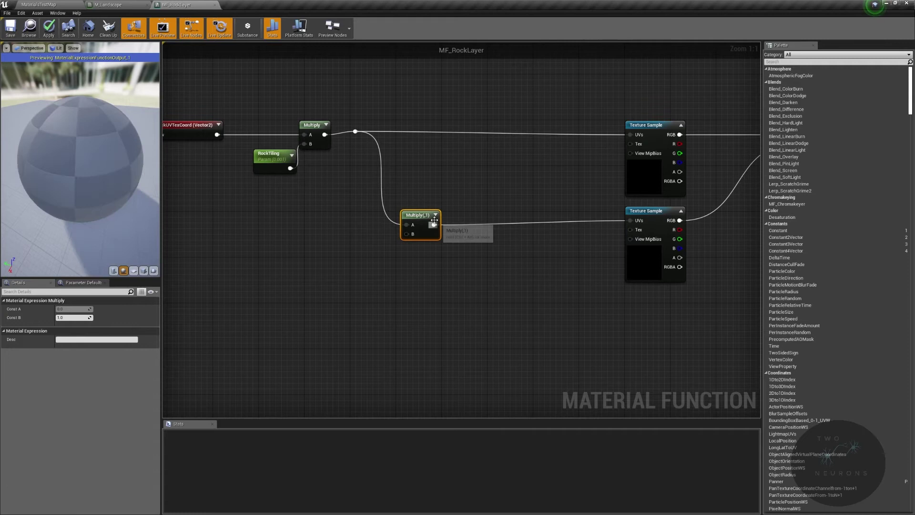
{"action": "left_click", "coordinate": [435, 215]}
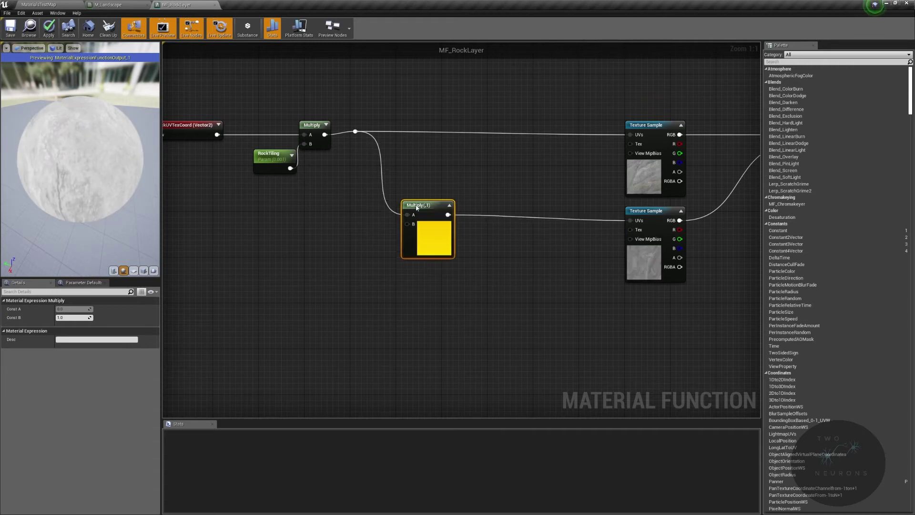
{"action": "left_click", "coordinate": [450, 205]}
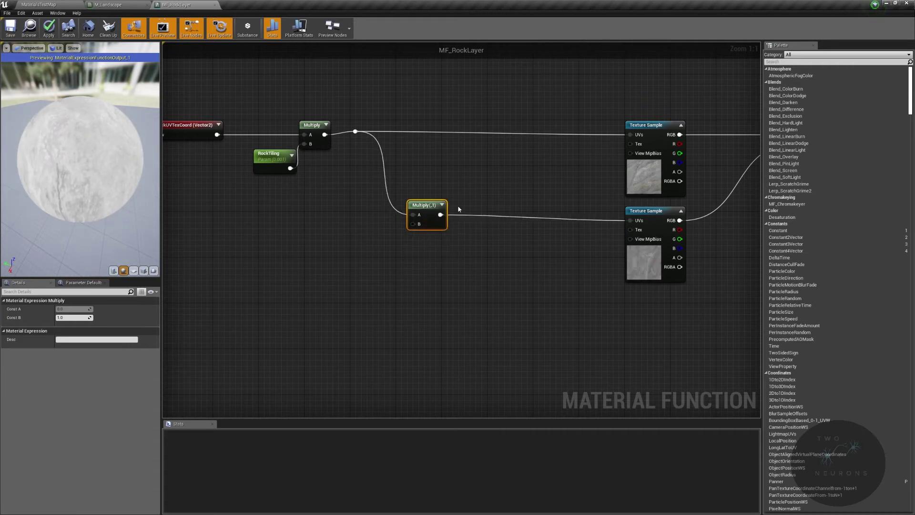
- Promote input B of the new Multiply to a parameter named RockFarTiling
{"action": "right_click", "coordinate": [418, 226]}
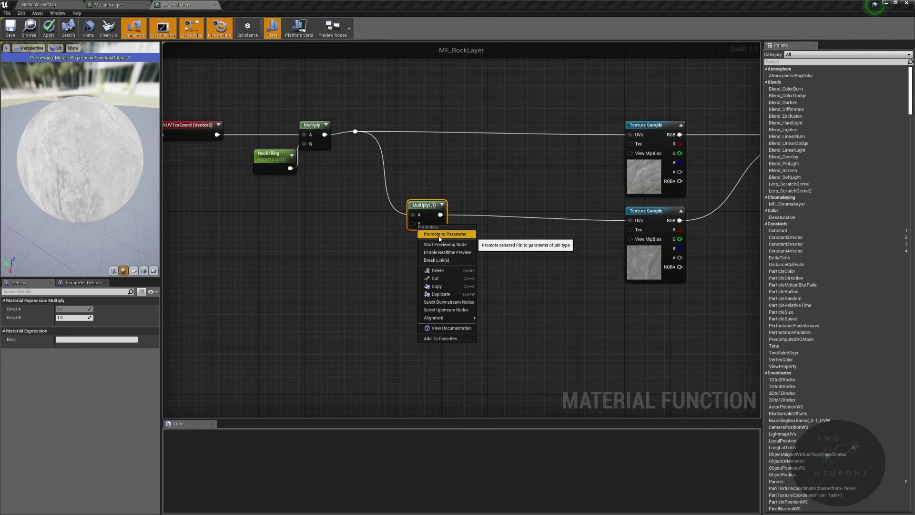
{"action": "left_click", "coordinate": [445, 234]}
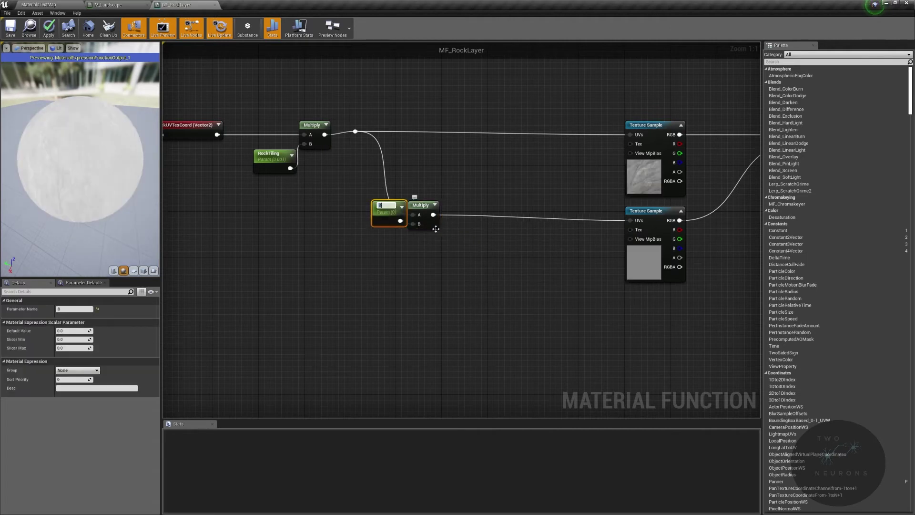
{"action": "type", "text": "RockFarTiling"}
{"action": "key", "text": "Return"}
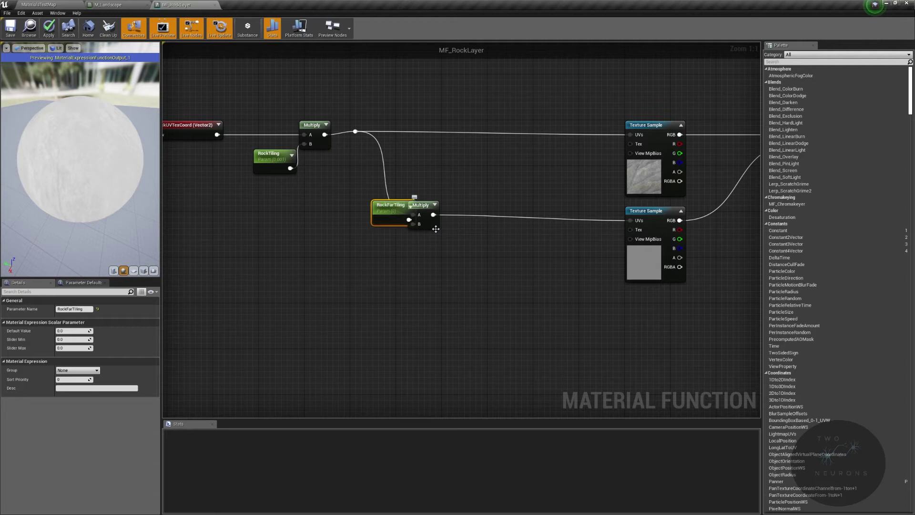
- Assign RockFarTiling to the Rock group with a default value of 1 and place it beneath its Multiply
{"action": "left_click", "coordinate": [89, 370]}
{"action": "left_click", "coordinate": [90, 381]}
{"action": "left_click", "coordinate": [75, 330]}
{"action": "type", "text": "1"}
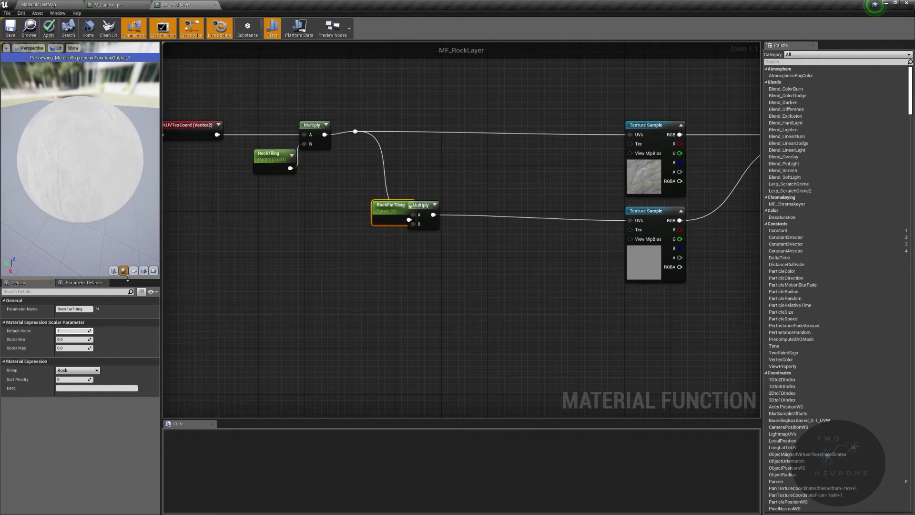
{"action": "key", "text": "Return"}
{"action": "left_click_drag", "start_coordinate": [389, 214], "coordinate": [426, 243]}
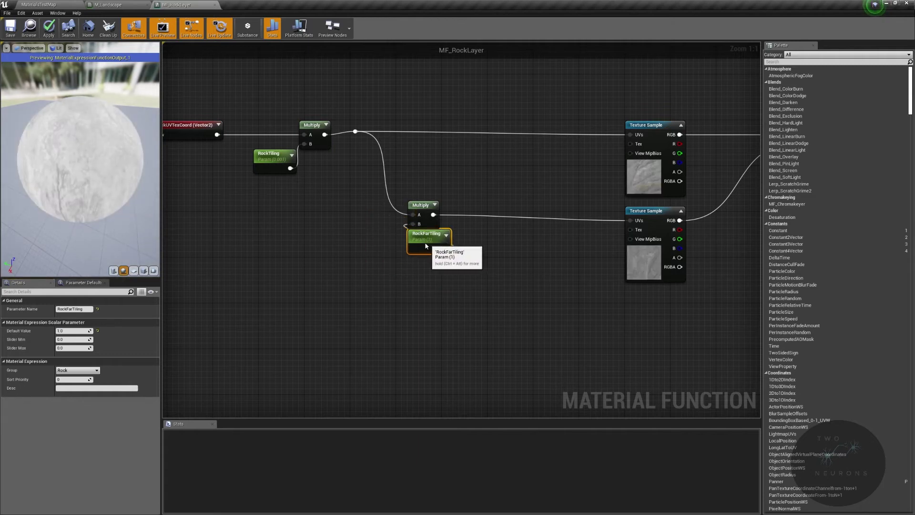
- Straighten the connections of the far-tiling branch and of the main row with its new reroute node
{"action": "scroll", "coordinate": [402, 246], "scroll_direction": "down", "scroll_amount": 3}
{"action": "left_click_drag", "start_coordinate": [368, 218], "coordinate": [579, 230]}
{"action": "key", "text": "q"}
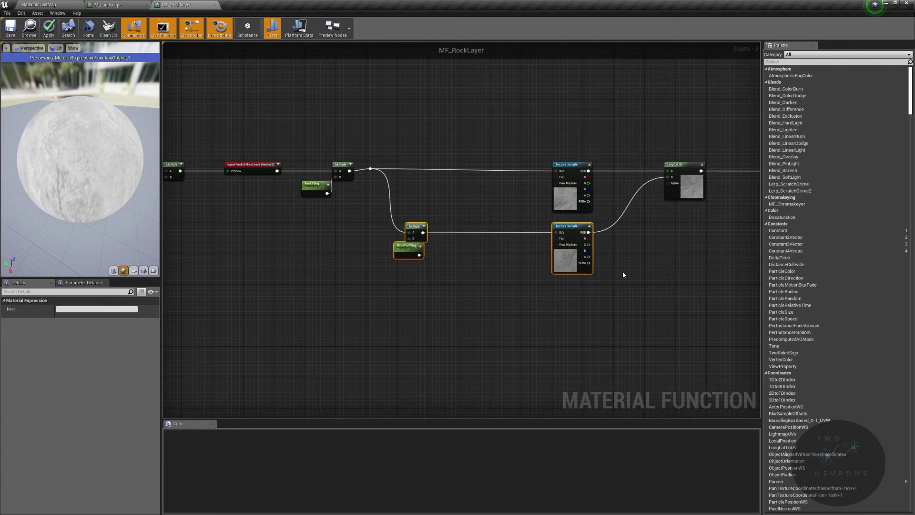
{"action": "scroll", "coordinate": [625, 273], "scroll_direction": "down", "scroll_amount": 6}
{"action": "left_click_drag", "start_coordinate": [466, 231], "coordinate": [728, 247]}
{"action": "scroll", "coordinate": [674, 251], "scroll_direction": "up", "scroll_amount": 4}
{"action": "scroll", "coordinate": [615, 246], "scroll_direction": "up", "scroll_amount": 3}
{"action": "right_click_drag", "start_coordinate": [540, 248], "coordinate": [696, 237]}
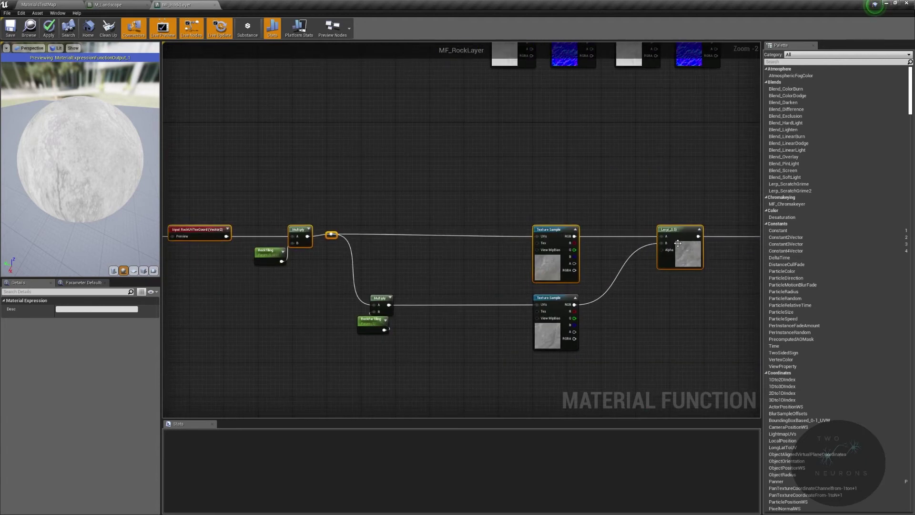
{"action": "scroll", "coordinate": [476, 238], "scroll_direction": "up", "scroll_amount": 2}
{"action": "right_click_drag", "start_coordinate": [460, 244], "coordinate": [554, 238]}
{"action": "left_click", "coordinate": [553, 238]}
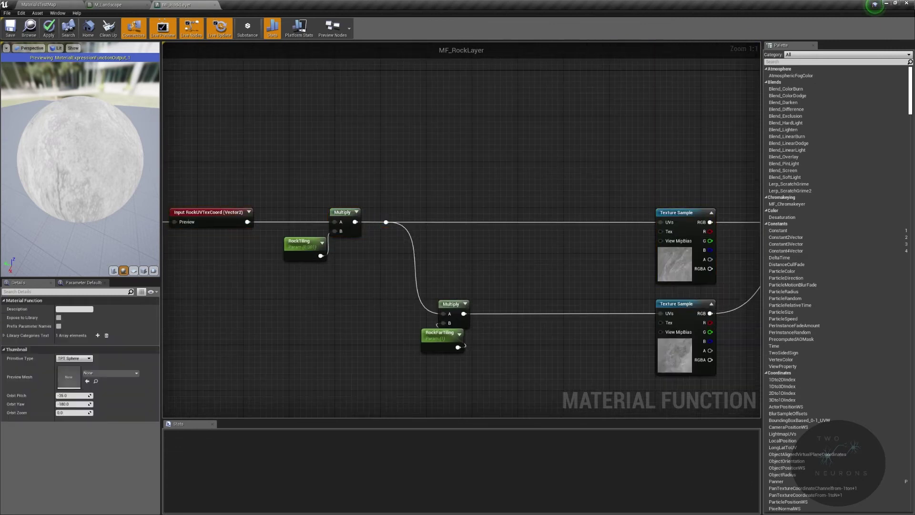
- Try a default value of 1.1 on the RockFarTiling parameter and restore it to 1
{"action": "right_click_drag", "start_coordinate": [730, 289], "coordinate": [512, 183]}
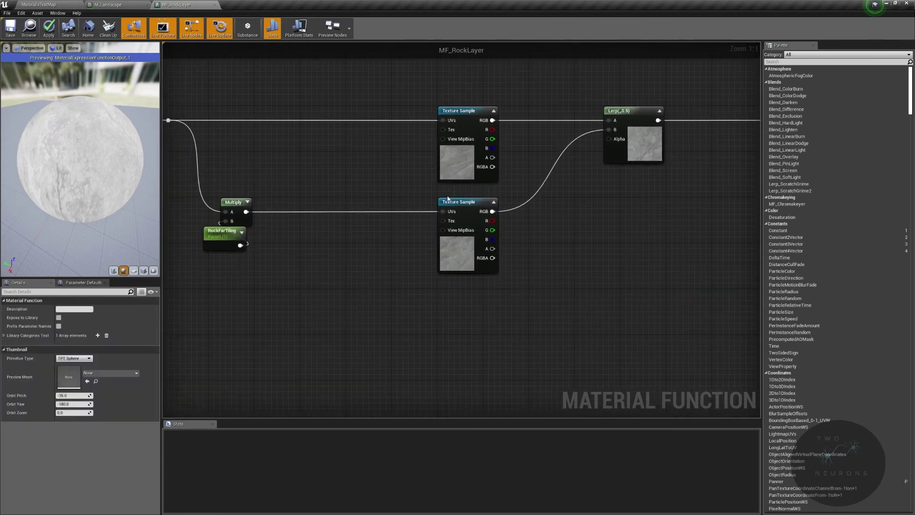
{"action": "right_click_drag", "start_coordinate": [448, 153], "coordinate": [532, 179]}
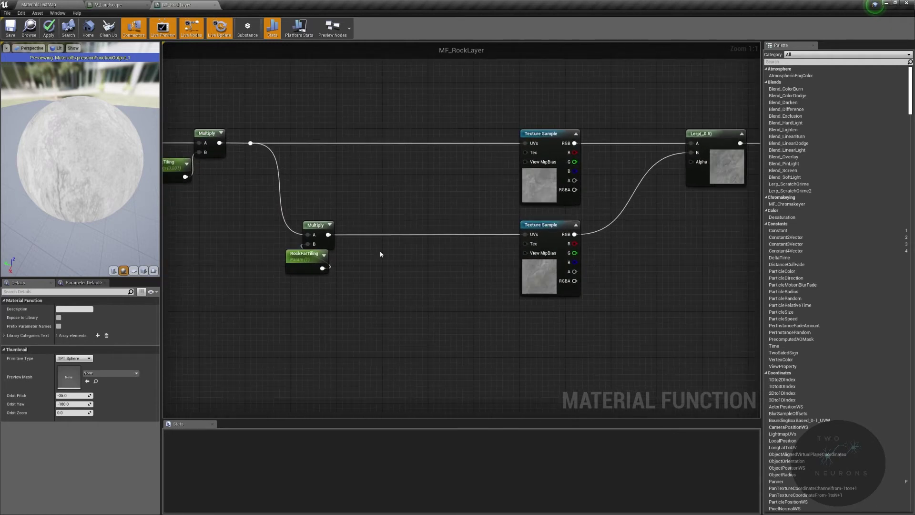
{"action": "left_click", "coordinate": [314, 259]}
{"action": "right_click_drag", "start_coordinate": [535, 235], "coordinate": [556, 191]}
{"action": "left_click", "coordinate": [70, 331]}
{"action": "type", "text": "1.1"}
{"action": "key", "text": "Return"}
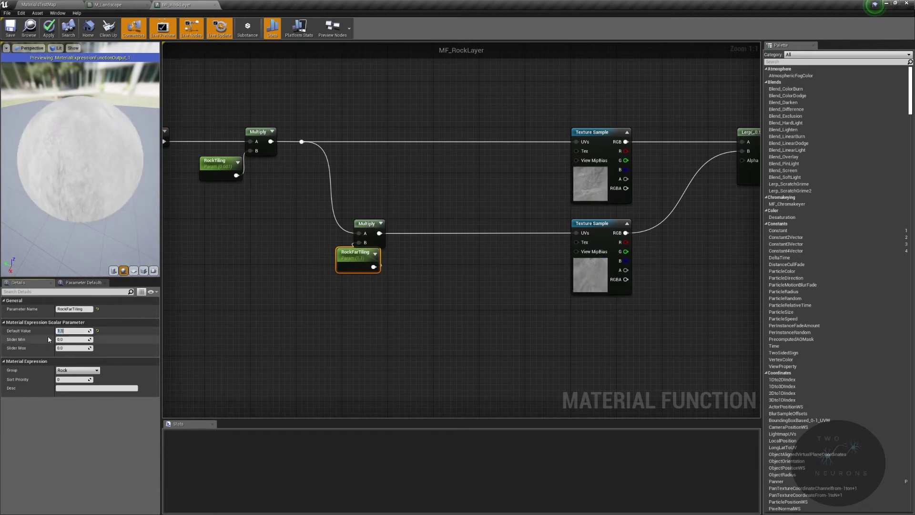
{"action": "key", "text": "Return"}
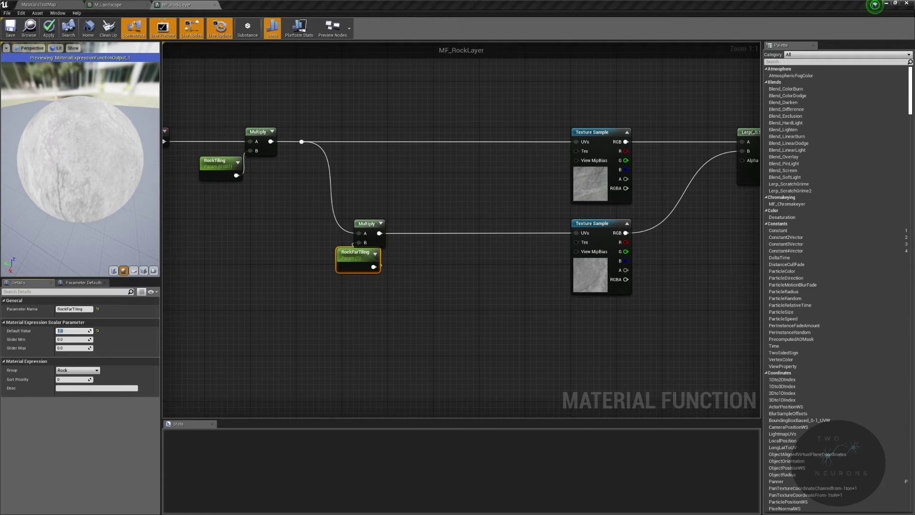
{"action": "right_click_drag", "start_coordinate": [478, 265], "coordinate": [327, 279]}
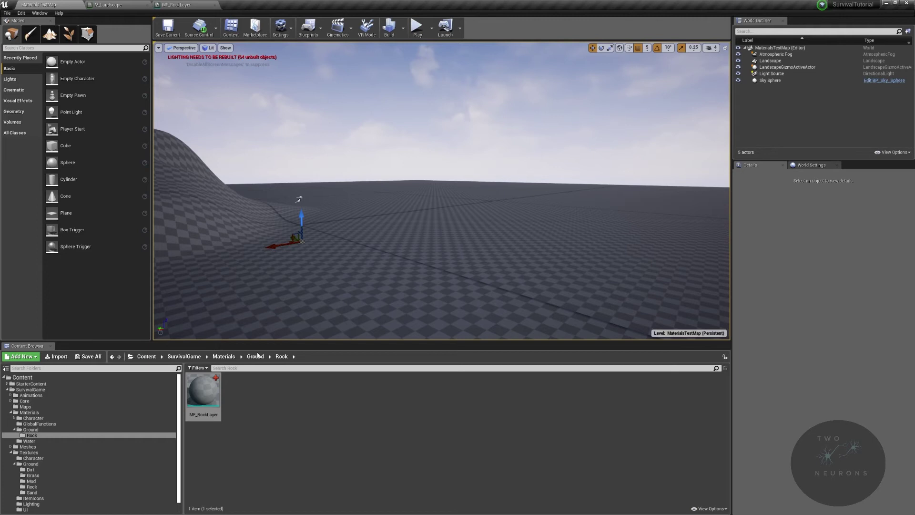
- Create a folder named MiscFunctions inside Materials/Ground and open it
{"action": "left_click", "coordinate": [255, 357]}
{"action": "right_click", "coordinate": [366, 421]}
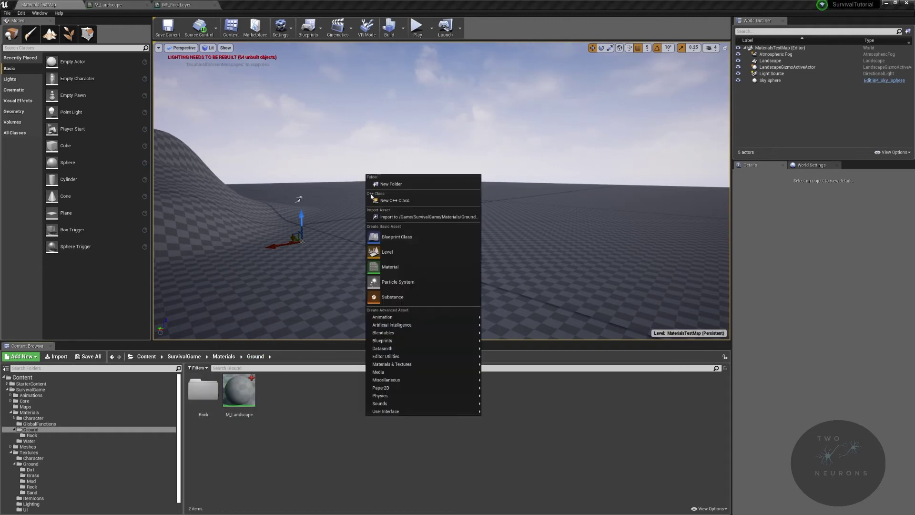
{"action": "left_click", "coordinate": [402, 184]}
{"action": "type", "text": "M"}
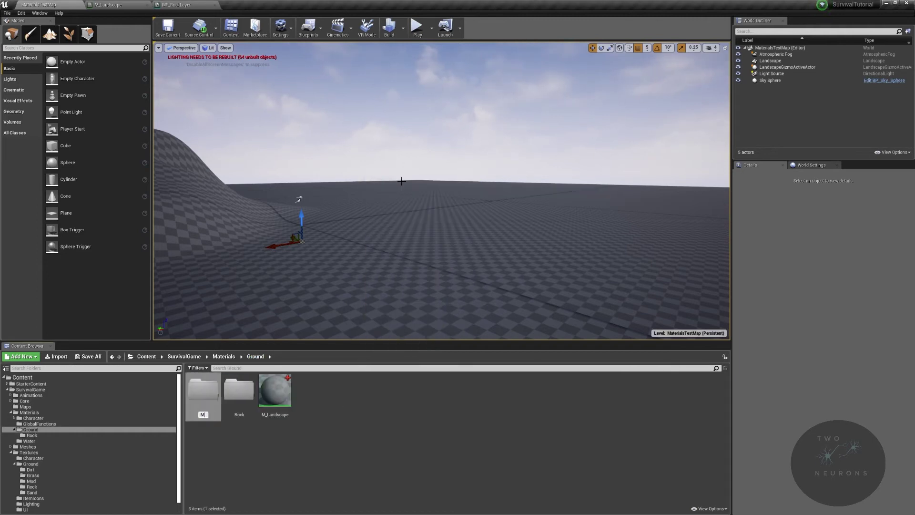
{"action": "type", "text": "iscFunctions"}
{"action": "key", "text": "Return"}
{"action": "key", "text": "Return"}
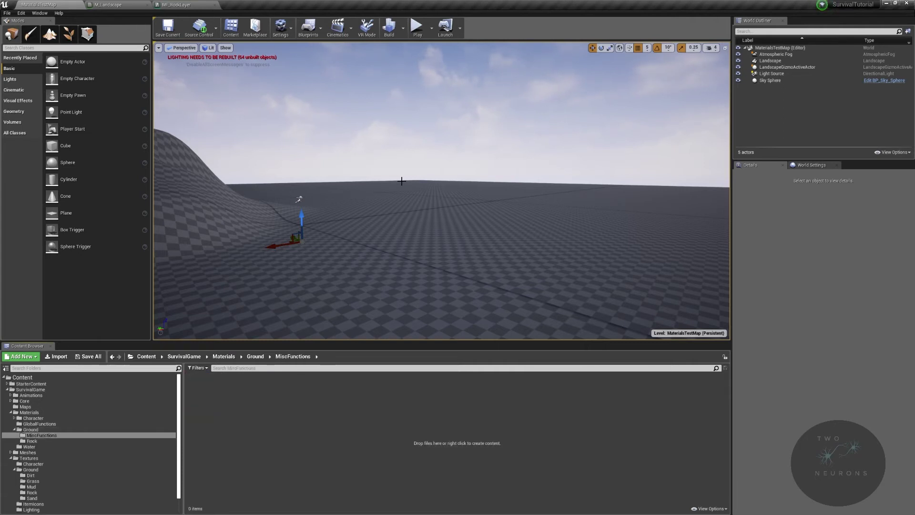
- Create a Material Function named MF_CameraDistanceTiling in the MiscFunctions folder
{"action": "right_click", "coordinate": [324, 406]}
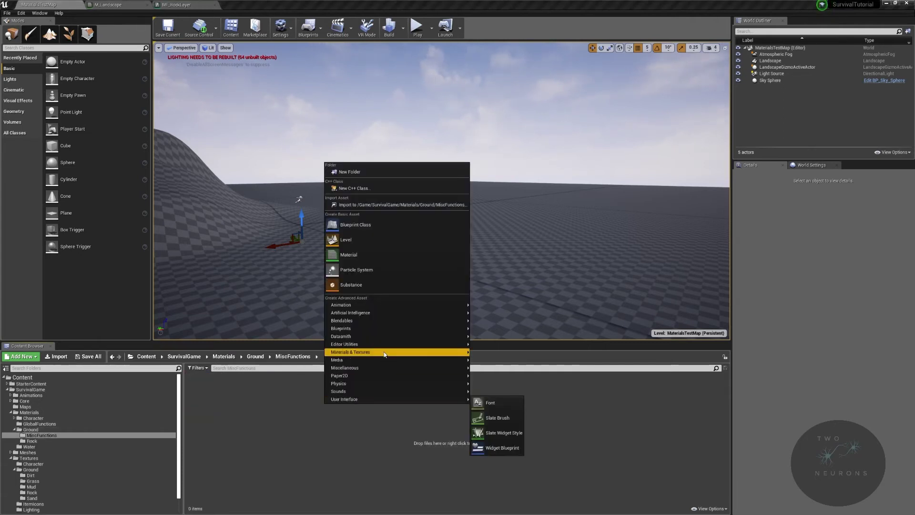
{"action": "mouse_move", "coordinate": [416, 368]}
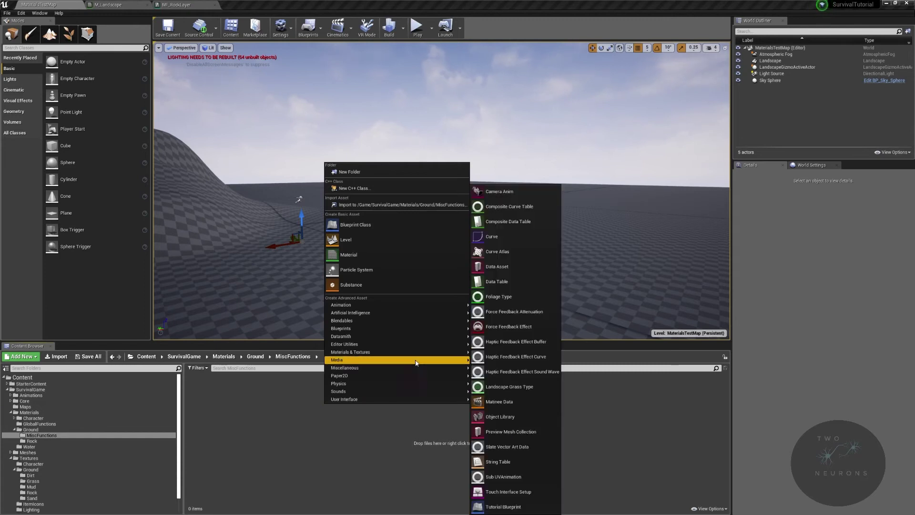
{"action": "mouse_move", "coordinate": [415, 352]}
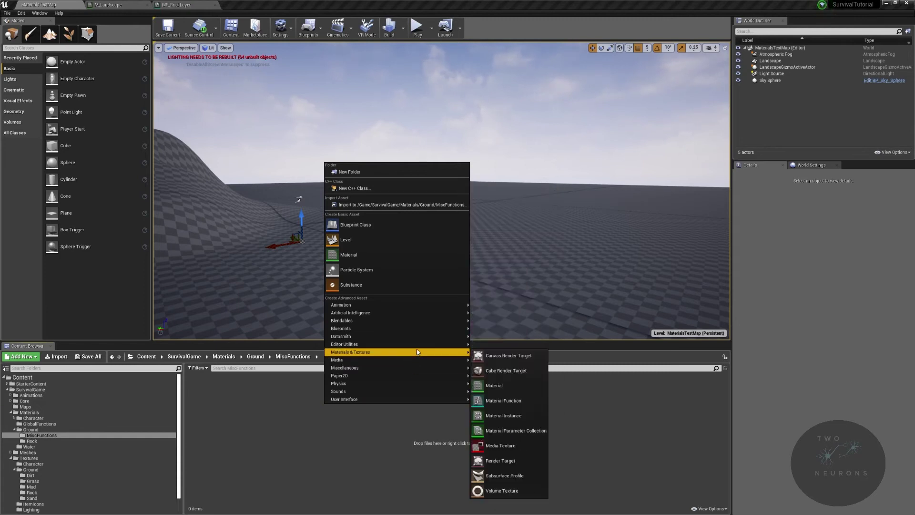
{"action": "left_click", "coordinate": [516, 399]}
{"action": "type", "text": "MF_"}
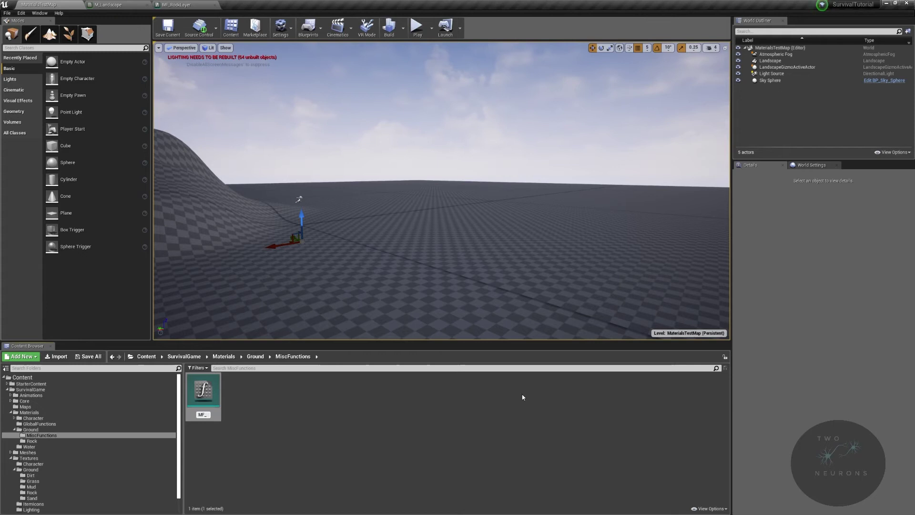
{"action": "type", "text": "CameraDis"}
{"action": "type", "text": "tan"}
{"action": "type", "text": "ceTiling"}
{"action": "key", "text": "Return"}
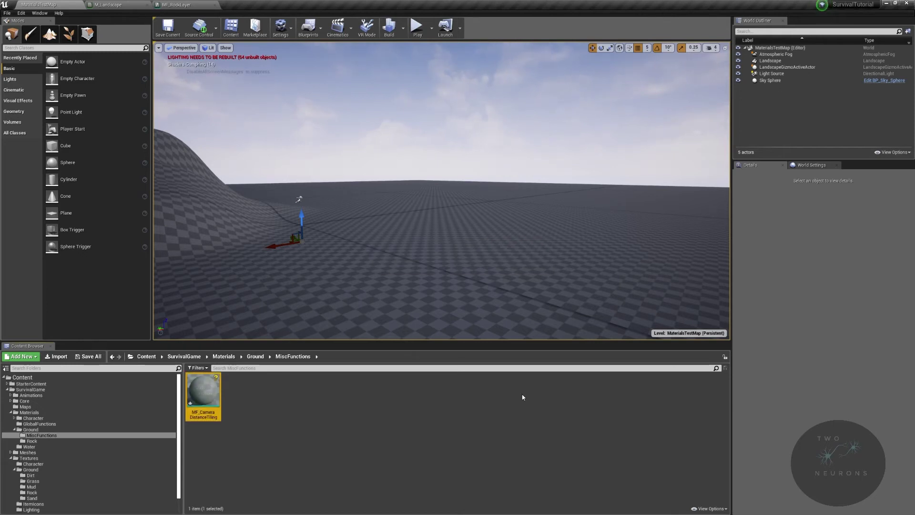
- Open MF_CameraDistanceTiling and add a PixelDepth node well ahead of the Output Result node
{"action": "key", "text": "Return"}
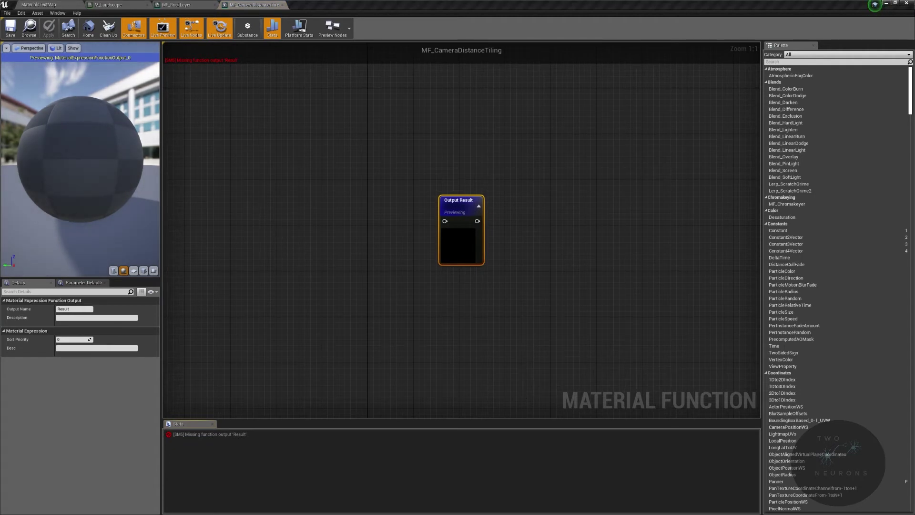
{"action": "right_click_drag", "start_coordinate": [274, 230], "coordinate": [256, 218]}
{"action": "right_click", "coordinate": [266, 205]}
{"action": "type", "text": "pixel depth"}
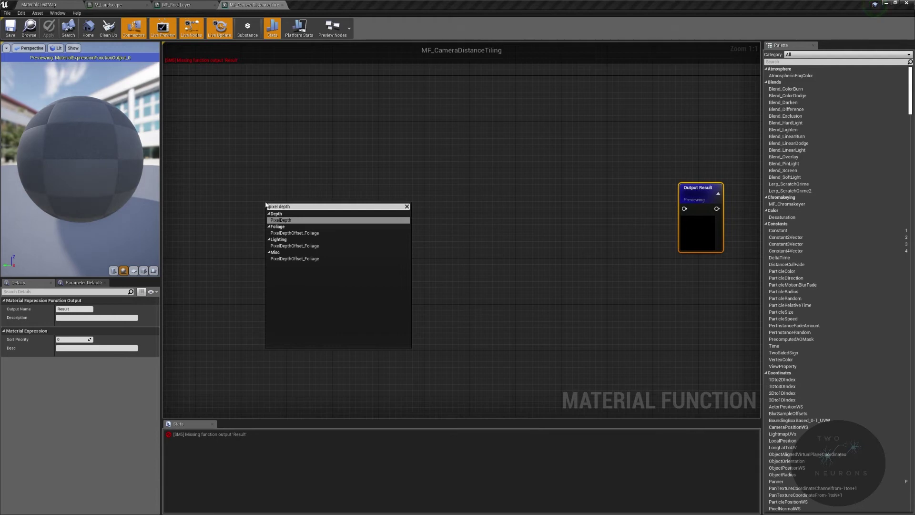
{"action": "key", "text": "Return"}
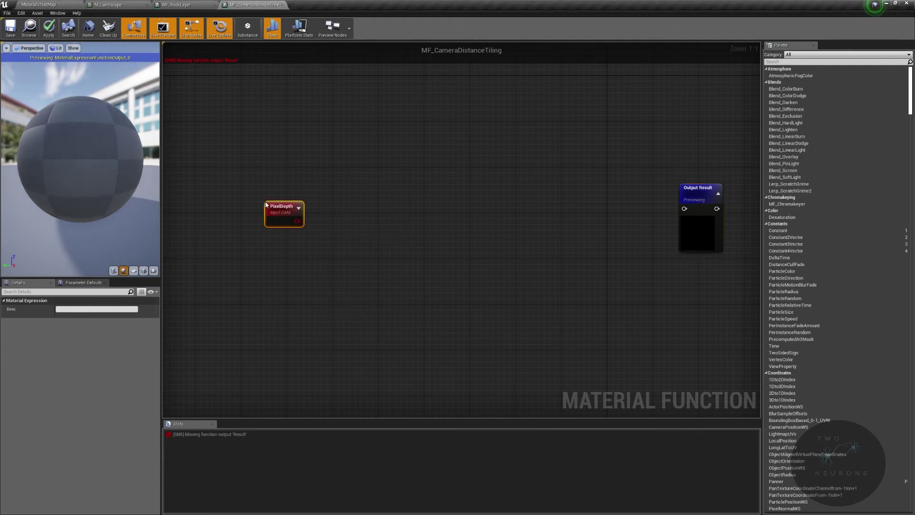
{"action": "key", "text": "ctrl+alt"}
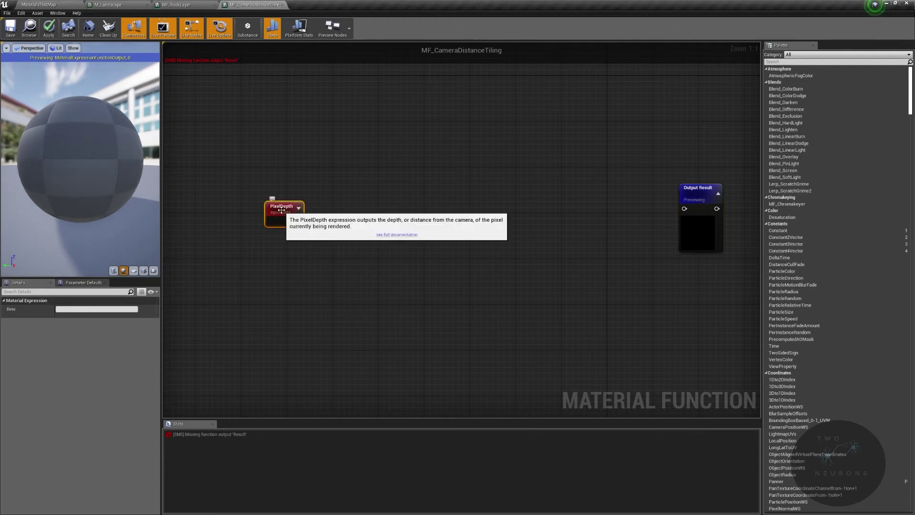
{"action": "left_click_drag", "start_coordinate": [281, 210], "coordinate": [218, 212]}
{"action": "right_click_drag", "start_coordinate": [250, 205], "coordinate": [413, 213]}
- Feed the PixelDepth output into input A of a new Subtract node and align the two nodes
{"action": "left_click_drag", "start_coordinate": [383, 217], "coordinate": [367, 185]}
{"action": "type", "text": "subtract"}
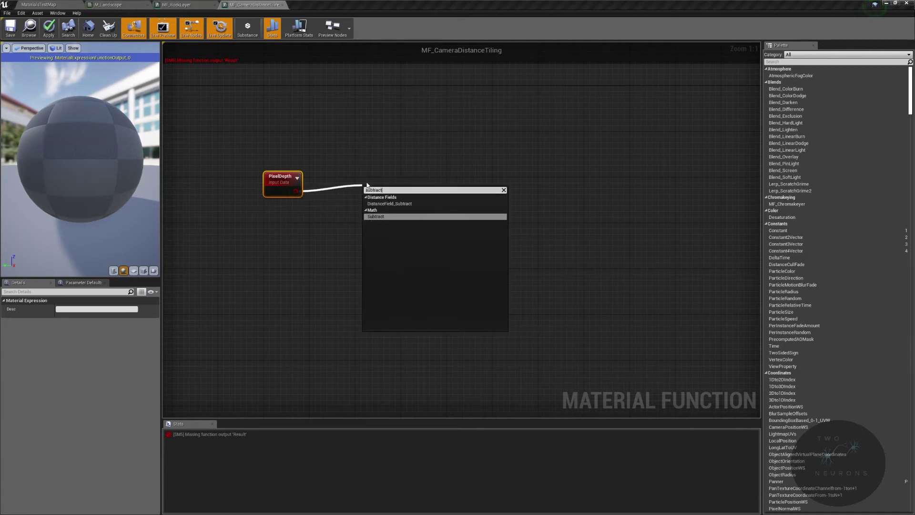
{"action": "key", "text": "Return"}
{"action": "left_click_drag", "start_coordinate": [367, 183], "coordinate": [385, 175]}
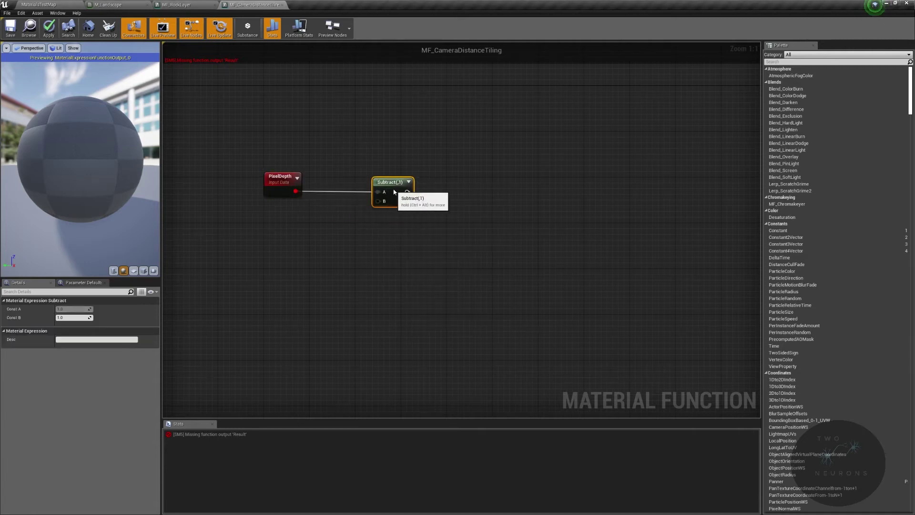
- Add a FunctionInput node below PixelDepth, with input type Scalar and the name TileFadeOffset
{"action": "right_click", "coordinate": [235, 235]}
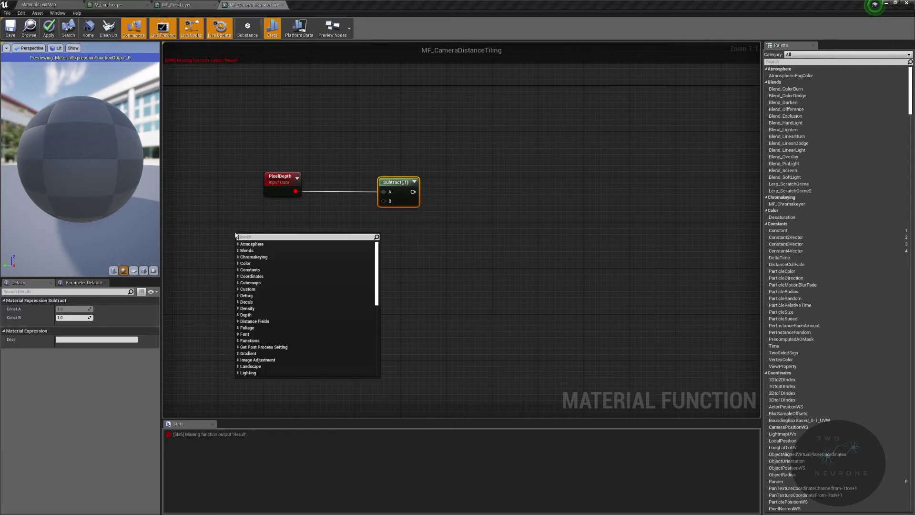
{"action": "type", "text": "functionin"}
{"action": "key", "text": "Return"}
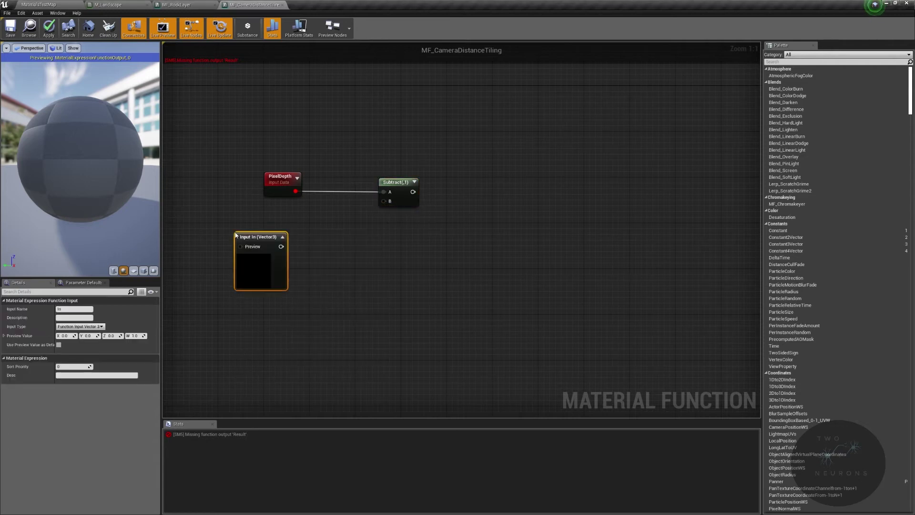
{"action": "left_click", "coordinate": [85, 327]}
{"action": "left_click", "coordinate": [91, 332]}
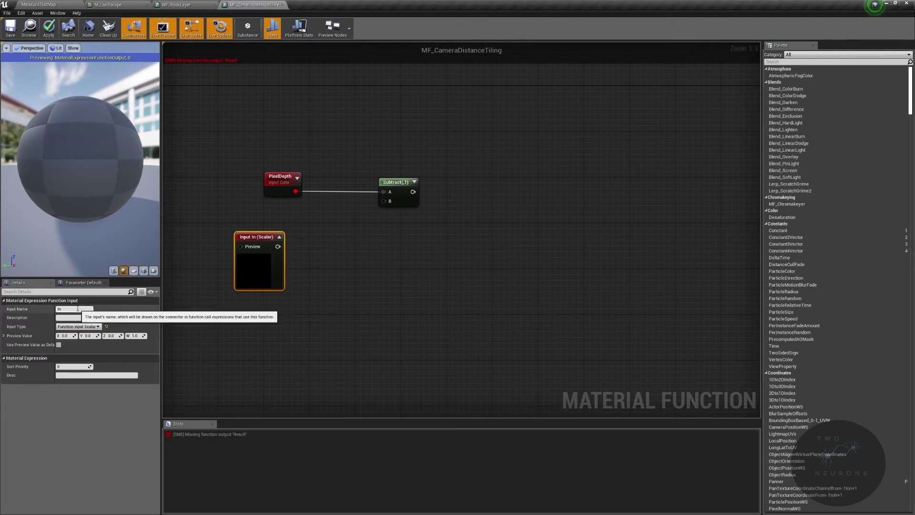
{"action": "left_click", "coordinate": [77, 310]}
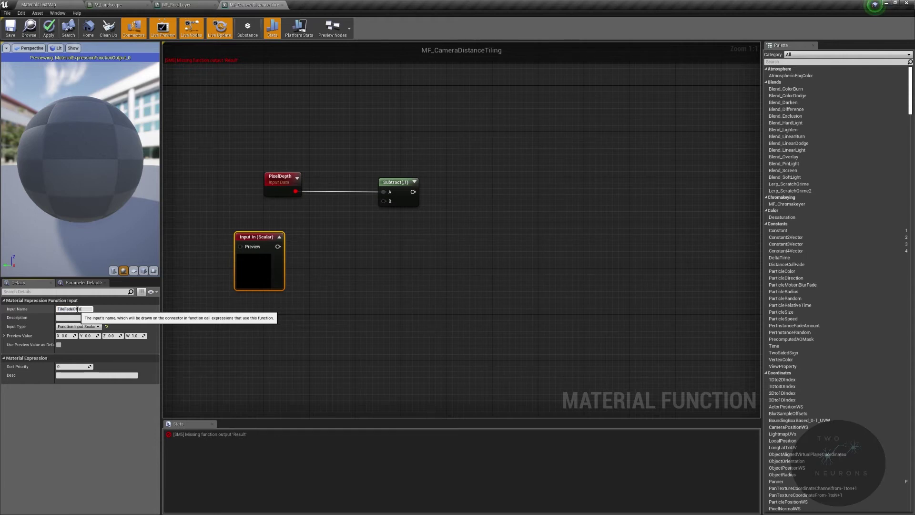
{"action": "type", "text": "et"}
{"action": "key", "text": "Return"}
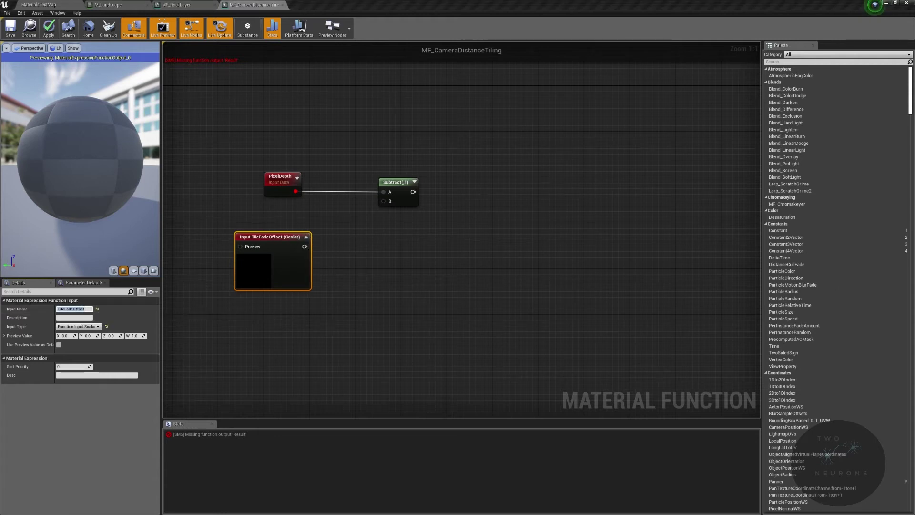
- Set TileFadeOffset's preview X value to 180, connect it to Subtract input B and tuck the collapsed node under PixelDepth
{"action": "left_click", "coordinate": [65, 336]}
{"action": "left_click", "coordinate": [331, 230]}
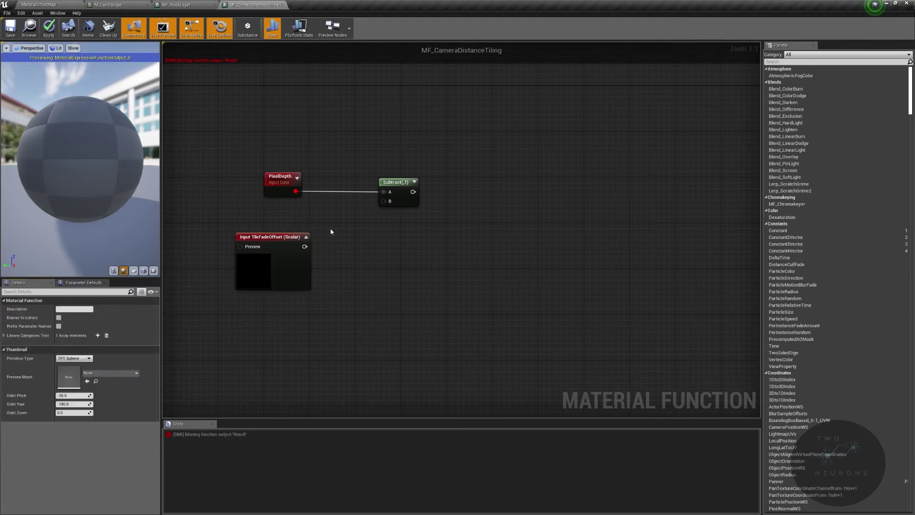
{"action": "left_click", "coordinate": [306, 237]}
{"action": "left_click_drag", "start_coordinate": [305, 246], "coordinate": [383, 201]}
{"action": "left_click_drag", "start_coordinate": [269, 244], "coordinate": [298, 213]}
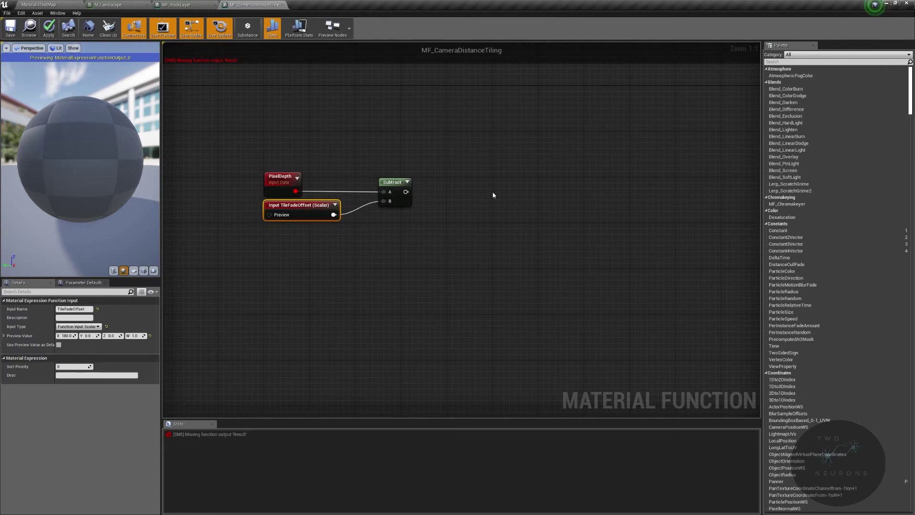
- Feed the Subtract result into input A of a new Divide node and align it with the row
{"action": "left_click_drag", "start_coordinate": [405, 192], "coordinate": [491, 189]}
{"action": "type", "text": "div"}
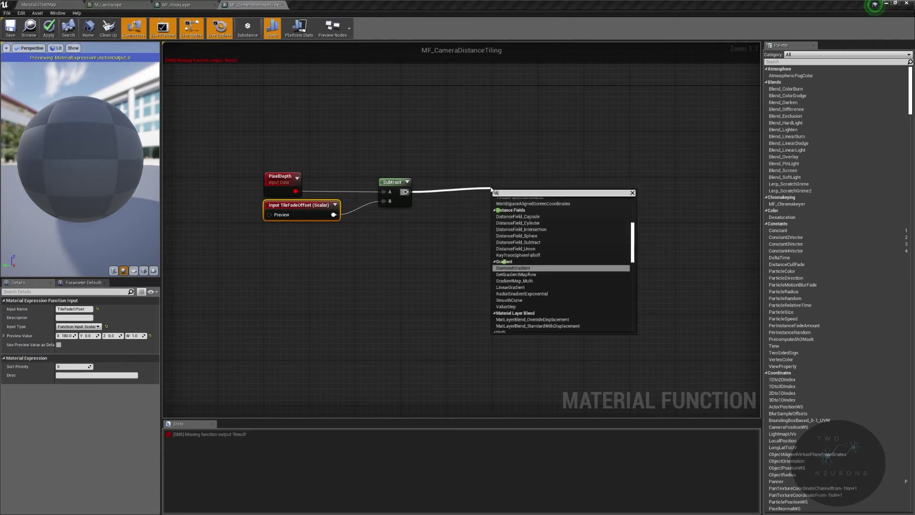
{"action": "key", "text": "Return"}
{"action": "left_click_drag", "start_coordinate": [499, 203], "coordinate": [515, 185]}
{"action": "left_click", "coordinate": [496, 184]}
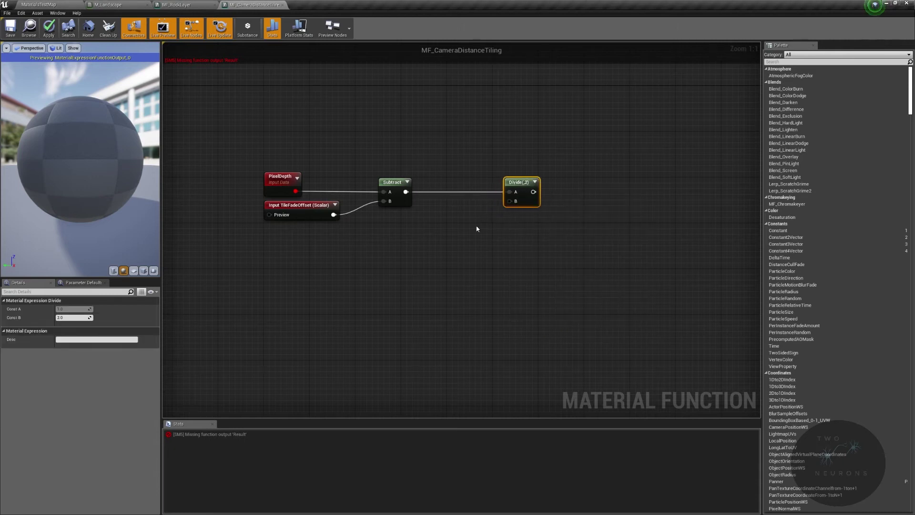
- Add a second FunctionInput node below Divide, named TileFadeLength with input type Scalar
{"action": "right_click", "coordinate": [460, 225]}
{"action": "type", "text": "functi"}
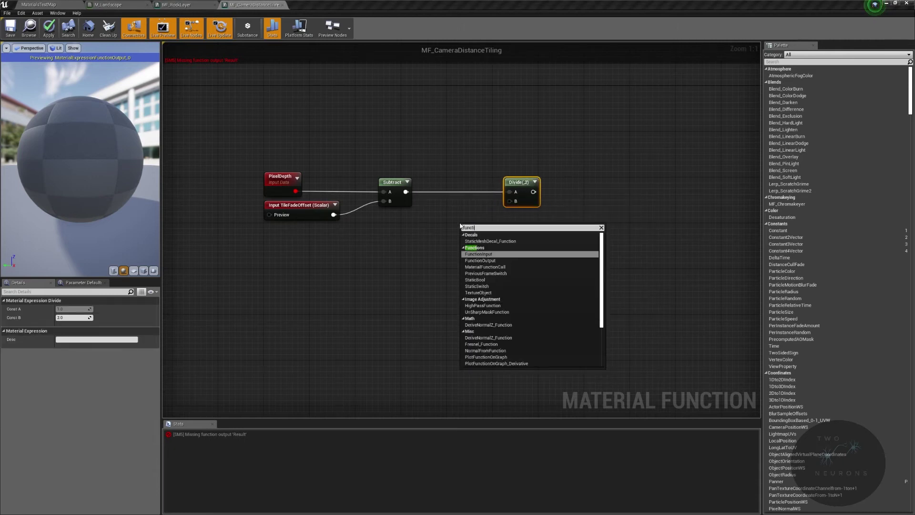
{"action": "key", "text": "Return"}
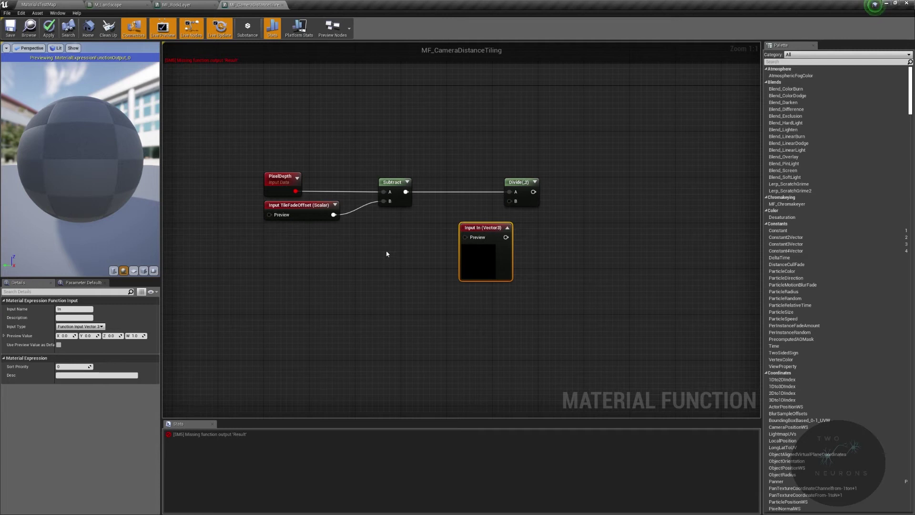
{"action": "left_click", "coordinate": [75, 309]}
{"action": "type", "text": "TileFad"}
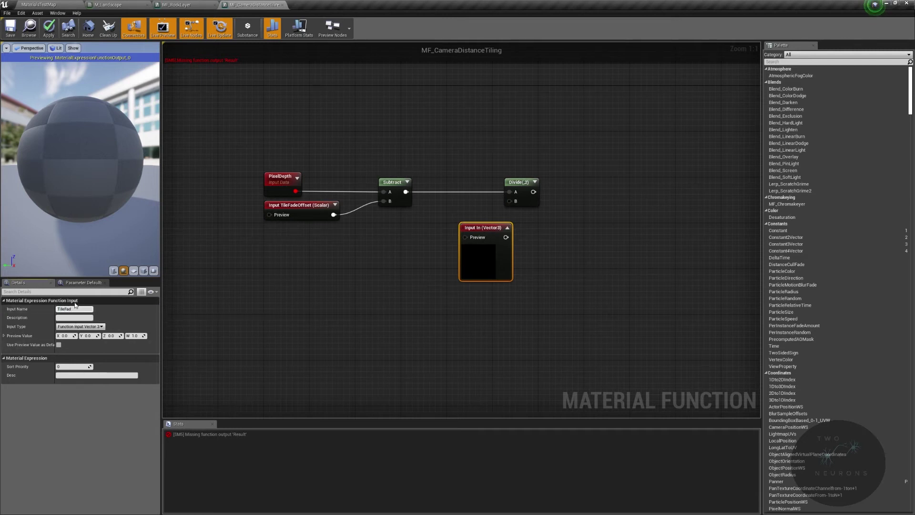
{"action": "type", "text": "eLength"}
{"action": "key", "text": "Return"}
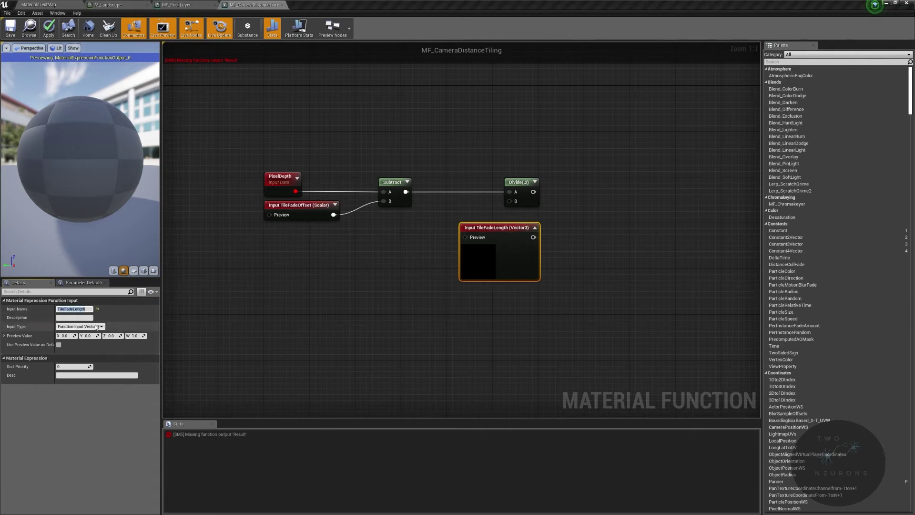
{"action": "left_click", "coordinate": [80, 327]}
{"action": "left_click", "coordinate": [71, 342]}
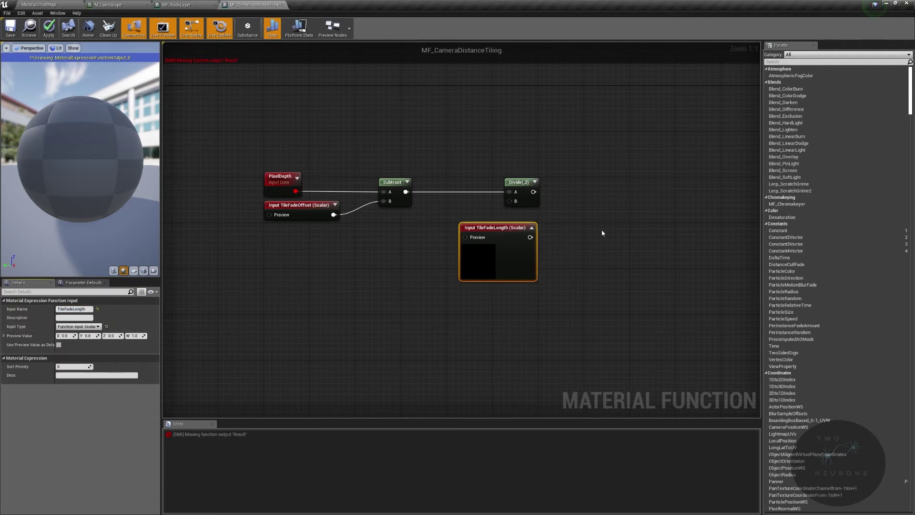
- Collapse the TileFadeLength node, connect it to Divide input B and place it between Subtract and Divide
{"action": "left_click", "coordinate": [531, 227]}
{"action": "left_click_drag", "start_coordinate": [530, 237], "coordinate": [511, 199]}
{"action": "left_click", "coordinate": [471, 216]}
{"action": "left_click_drag", "start_coordinate": [529, 237], "coordinate": [462, 217]}
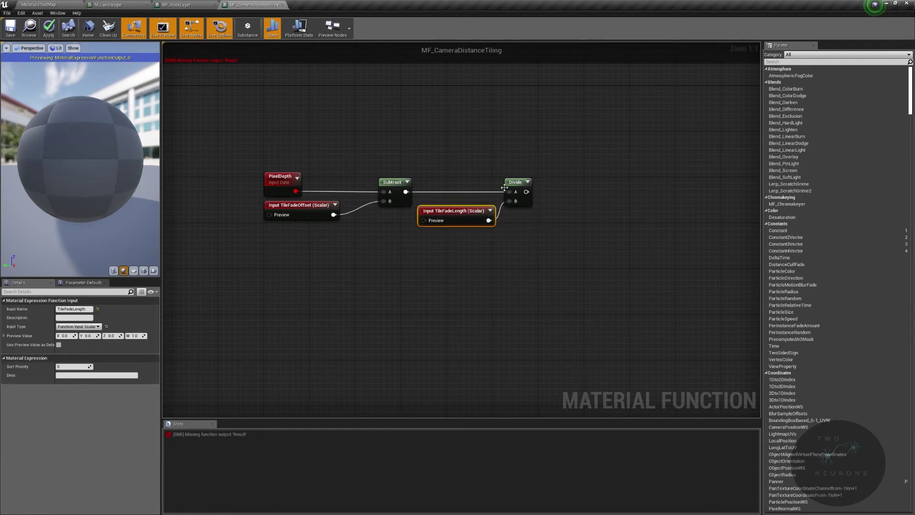
- Feed the Divide result into a new Clamp node and align it with the row
{"action": "left_click_drag", "start_coordinate": [526, 192], "coordinate": [610, 184]}
{"action": "type", "text": "clamp"}
{"action": "key", "text": "Return"}
{"action": "left_click_drag", "start_coordinate": [657, 197], "coordinate": [626, 189]}
- Connect the Clamp output to Output Result in line with the row and apply the changes to the function
{"action": "right_click_drag", "start_coordinate": [662, 180], "coordinate": [531, 199]}
{"action": "left_click_drag", "start_coordinate": [705, 212], "coordinate": [493, 189]}
{"action": "left_click", "coordinate": [49, 28]}
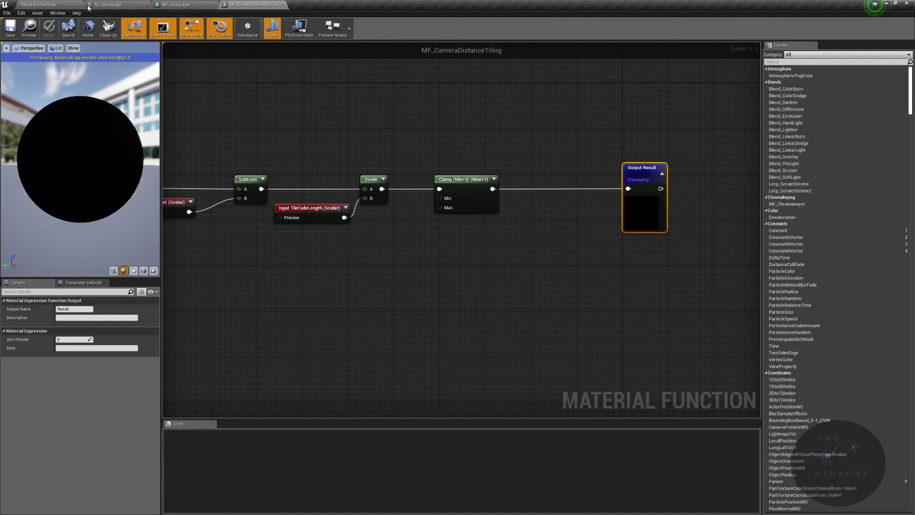
- In MF_RockLayer, add a MaterialFunctionCall node below the main row and assign MF_CameraDistanceTiling to it
{"action": "left_click", "coordinate": [181, 5]}
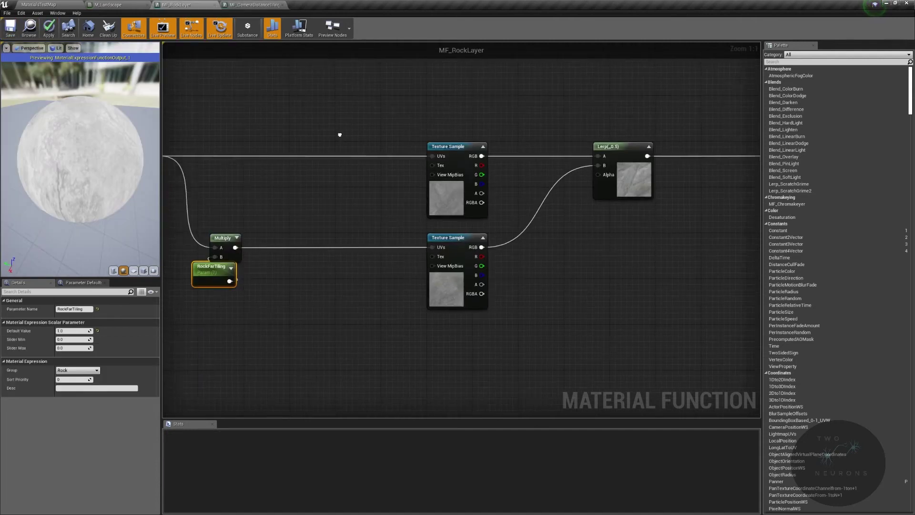
{"action": "right_click", "coordinate": [319, 277]}
{"action": "type", "text": "material fu"}
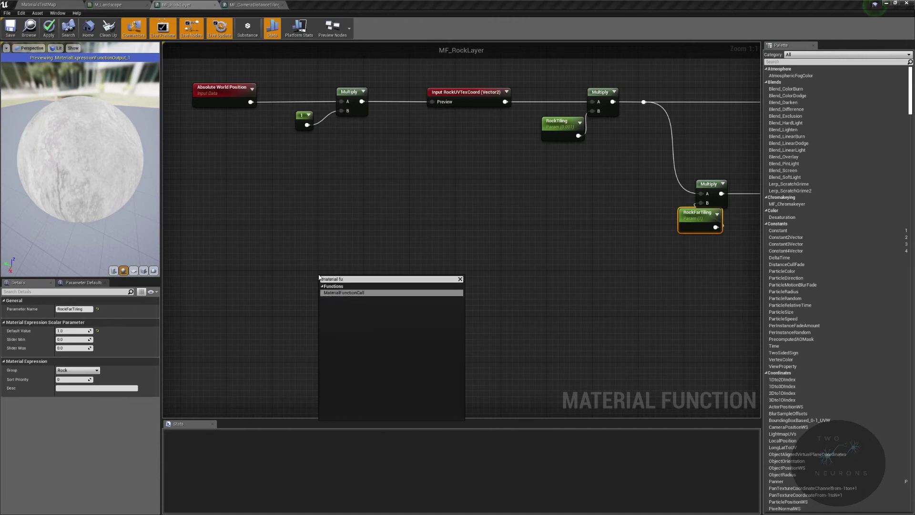
{"action": "key", "text": "Return"}
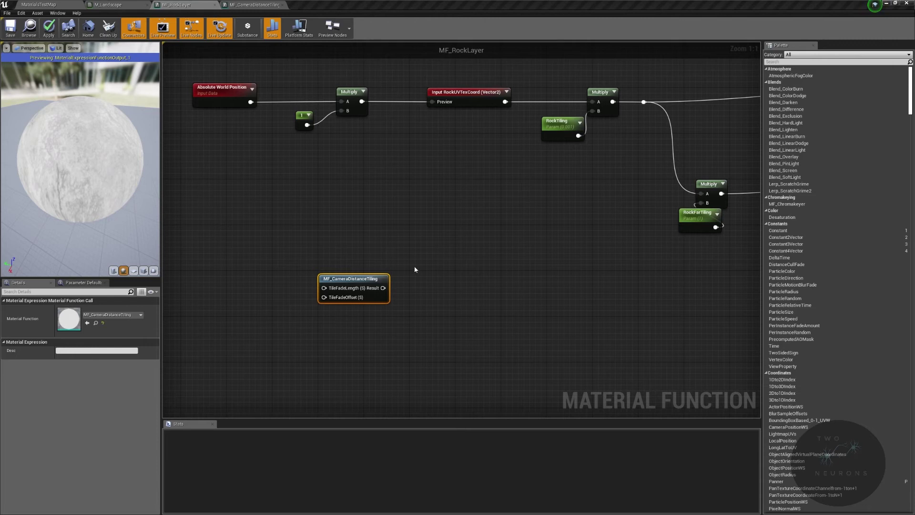
- Connect the MF_CameraDistanceTiling result to the Lerp's Alpha and route the wire through a reroute node below the texture samples
{"action": "left_click_drag", "start_coordinate": [359, 284], "coordinate": [662, 121]}
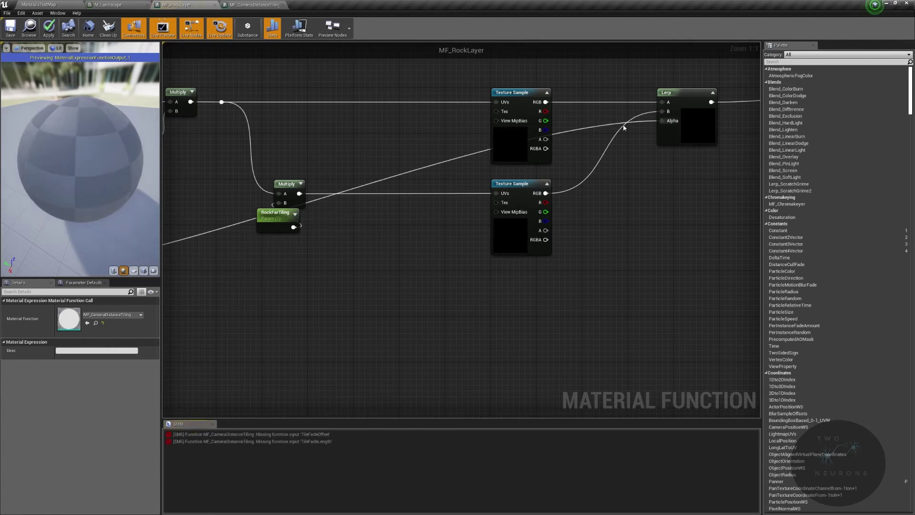
{"action": "double_click", "coordinate": [634, 123]}
{"action": "left_click_drag", "start_coordinate": [634, 123], "coordinate": [584, 280]}
{"action": "right_click_drag", "start_coordinate": [586, 281], "coordinate": [638, 277]}
{"action": "left_click", "coordinate": [632, 283]}
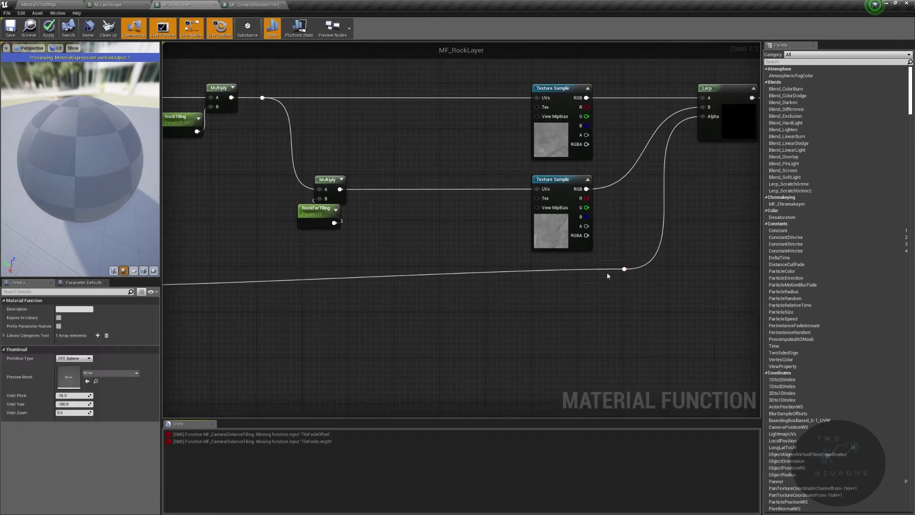
- Add a second reroute node just after MF_CameraDistanceTiling and straighten the connections along that row
{"action": "right_click_drag", "start_coordinate": [239, 287], "coordinate": [415, 265]}
{"action": "double_click", "coordinate": [327, 261]}
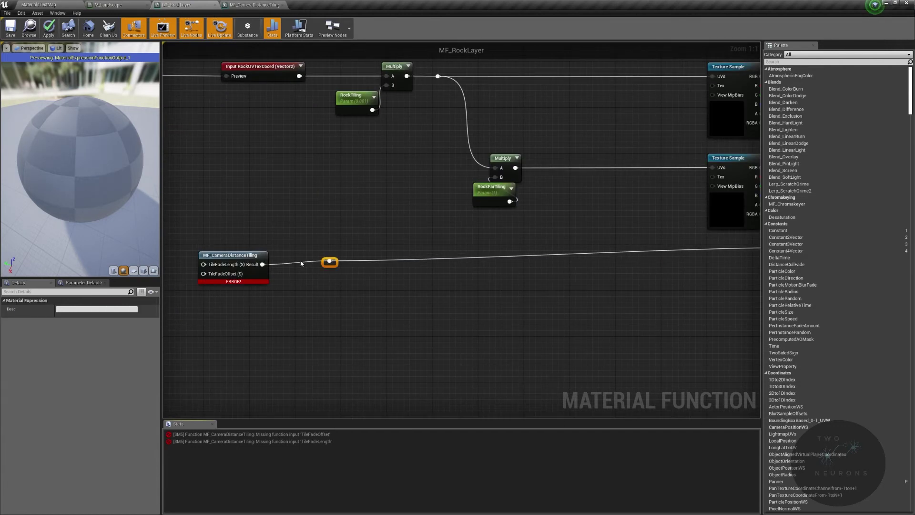
{"action": "scroll", "coordinate": [327, 261], "scroll_direction": "down", "scroll_amount": 2}
{"action": "left_click_drag", "start_coordinate": [172, 245], "coordinate": [690, 302]}
{"action": "key", "text": "q"}
{"action": "key", "text": "Down"}
{"action": "key", "text": "Down"}
{"action": "key", "text": "Left"}
{"action": "key", "text": "Down"}
{"action": "key", "text": "Down"}
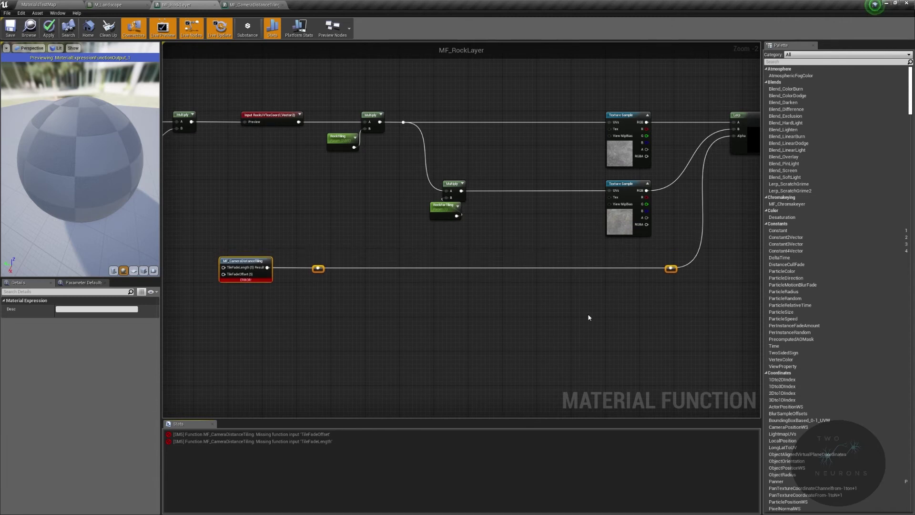
{"action": "left_click", "coordinate": [402, 326]}
- Promote the TileFadeLength input of MF_CameraDistanceTiling to a parameter named RockTileFadeLength and place it in front of the function node
{"action": "scroll", "coordinate": [395, 325], "scroll_direction": "up", "scroll_amount": 2}
{"action": "right_click_drag", "start_coordinate": [271, 334], "coordinate": [472, 321]}
{"action": "right_click", "coordinate": [437, 233]}
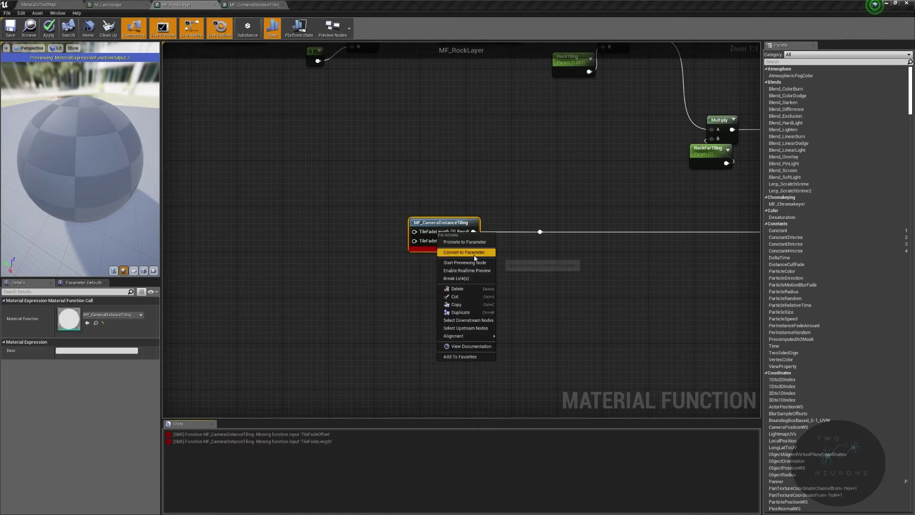
{"action": "left_click", "coordinate": [465, 241]}
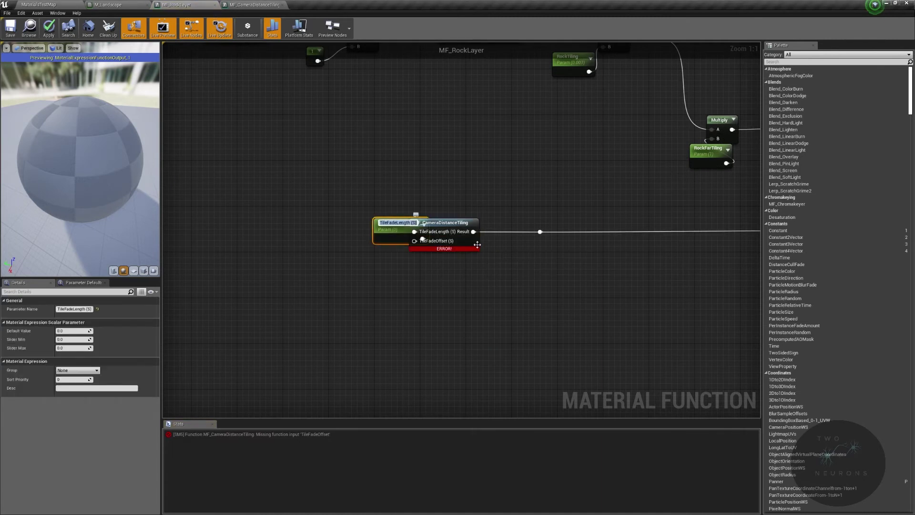
{"action": "type", "text": "RockTileFadeLength"}
{"action": "key", "text": "Return"}
{"action": "left_click_drag", "start_coordinate": [370, 236], "coordinate": [331, 230]}
{"action": "key", "text": "F2"}
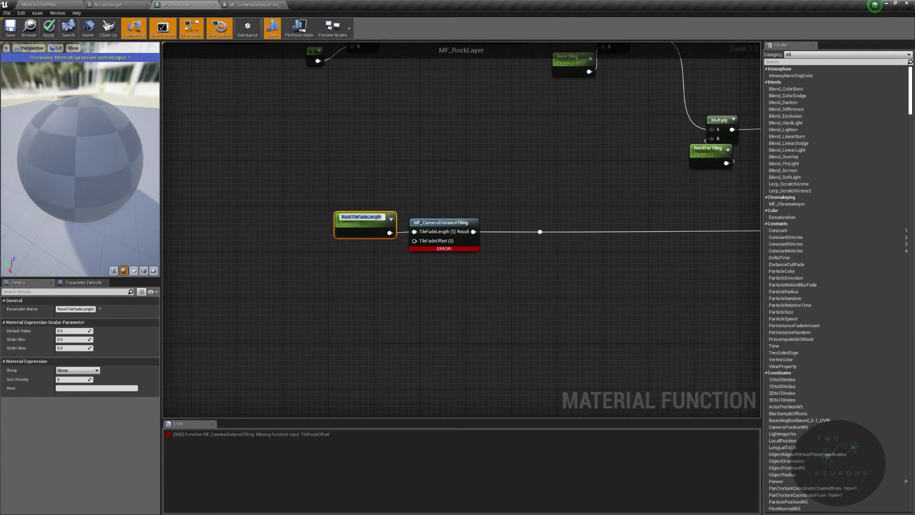
- Set RockTileFadeLength's default value to 0.003 and assign the parameter to the Rock group
{"action": "left_click", "coordinate": [77, 330]}
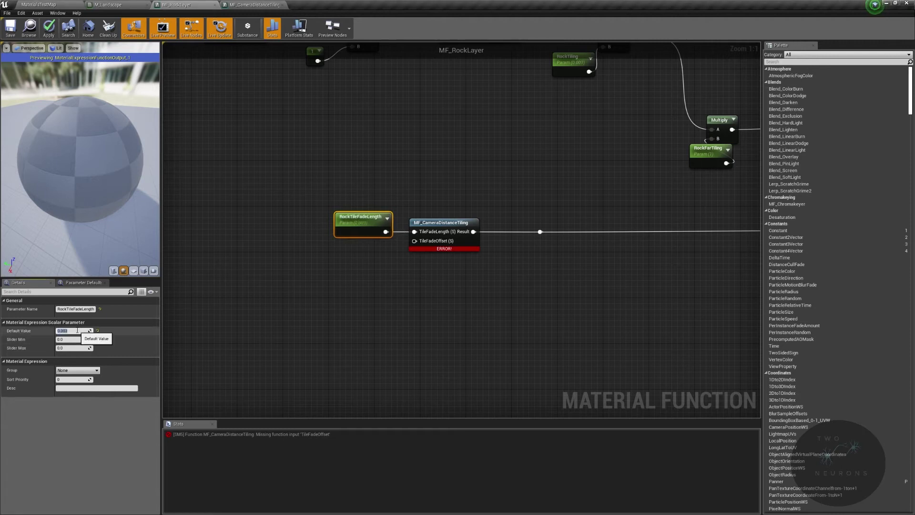
{"action": "left_click", "coordinate": [97, 371]}
{"action": "left_click", "coordinate": [71, 380]}
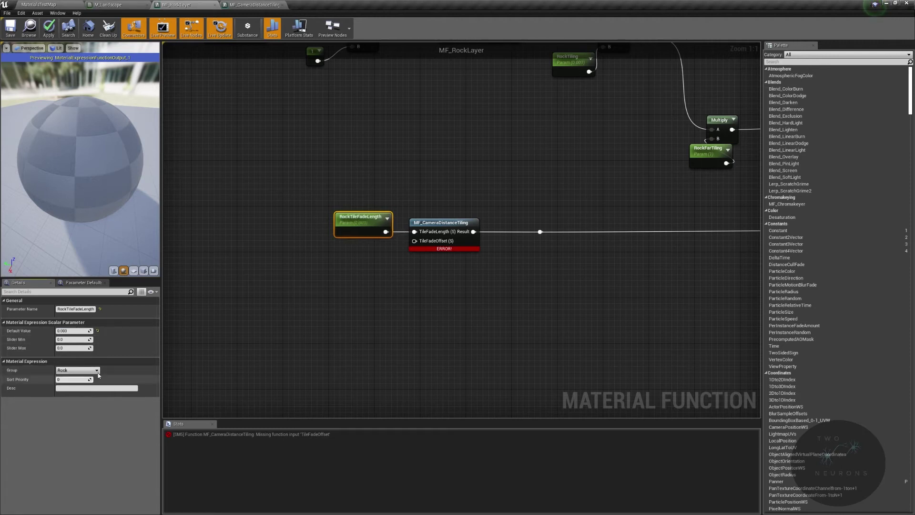
- Promote the TileFadeOffset input to a parameter named RockTileFadeOffset, place it below RockTileFadeLength and set its default value to 180
{"action": "right_click", "coordinate": [414, 240]}
{"action": "left_click", "coordinate": [454, 252]}
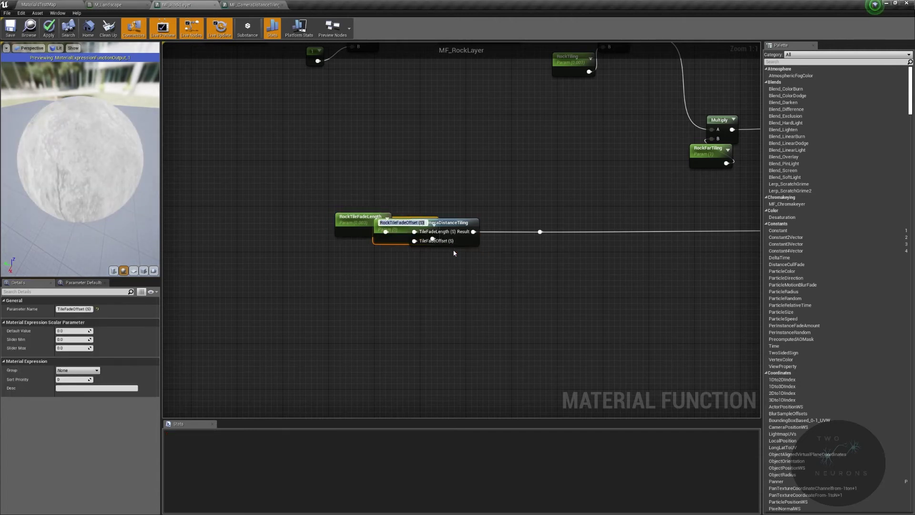
{"action": "key", "text": "Return"}
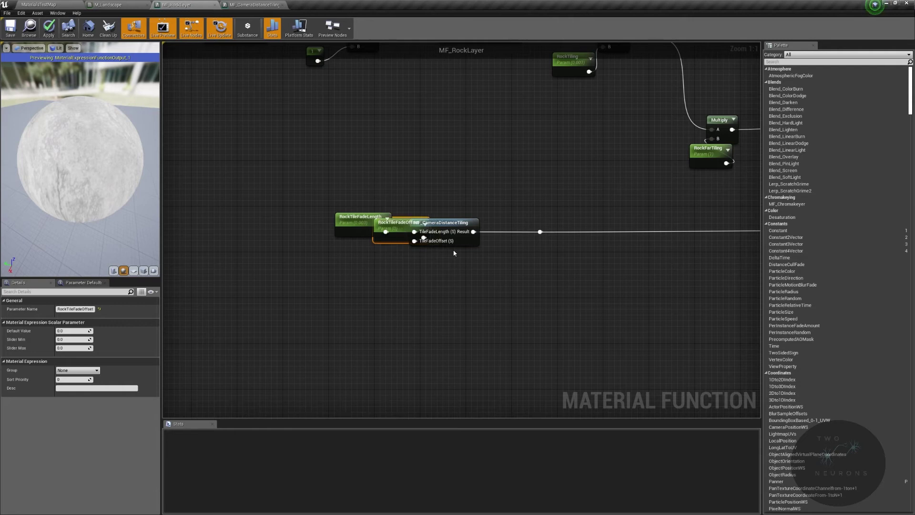
{"action": "left_click_drag", "start_coordinate": [385, 240], "coordinate": [346, 269]}
{"action": "left_click", "coordinate": [75, 330]}
{"action": "type", "text": "180"}
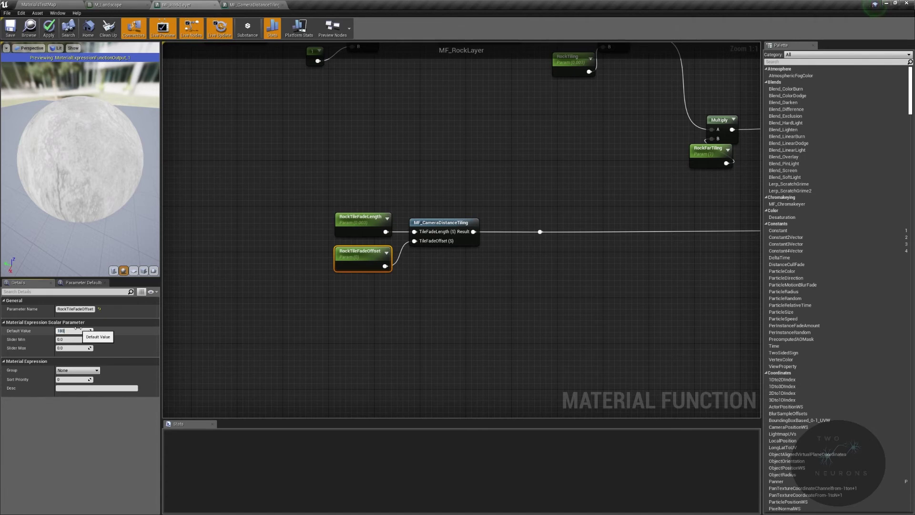
{"action": "key", "text": "Return"}
{"action": "left_click", "coordinate": [345, 191]}
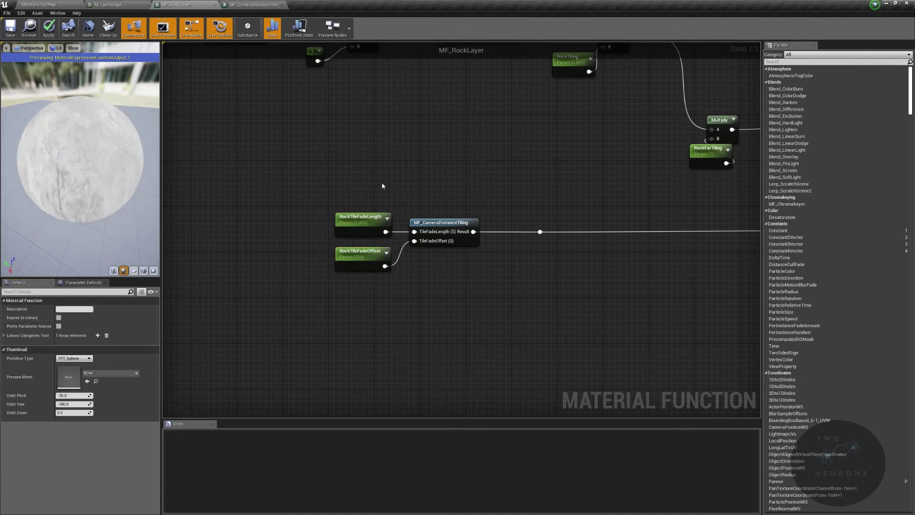
- Disconnect the Lerp from Output Layer and move the output node farther away to make room between them
{"action": "right_click_drag", "start_coordinate": [585, 195], "coordinate": [458, 186]}
{"action": "right_click_drag", "start_coordinate": [569, 248], "coordinate": [88, 332]}
{"action": "right_click_drag", "start_coordinate": [429, 248], "coordinate": [452, 191]}
{"action": "right_click_drag", "start_coordinate": [361, 284], "coordinate": [587, 293]}
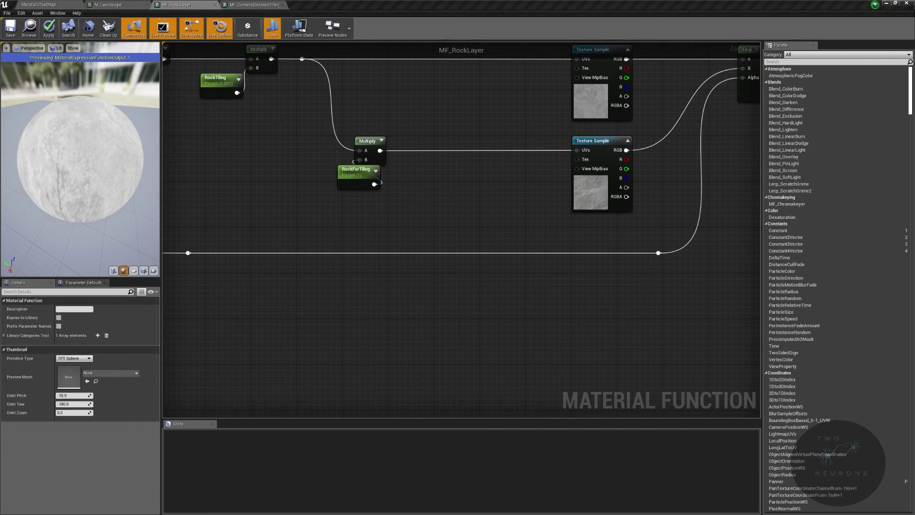
{"action": "right_click_drag", "start_coordinate": [629, 208], "coordinate": [596, 308]}
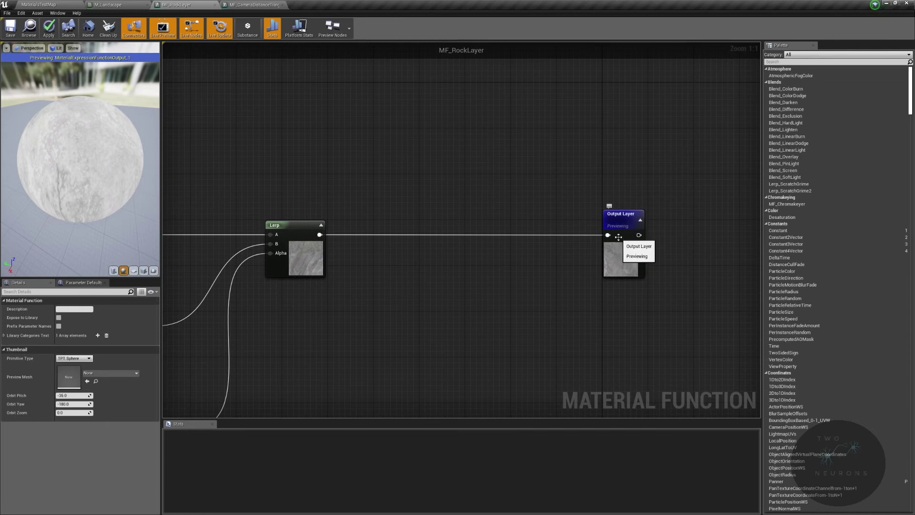
{"action": "left_click", "coordinate": [529, 233], "text": "alt"}
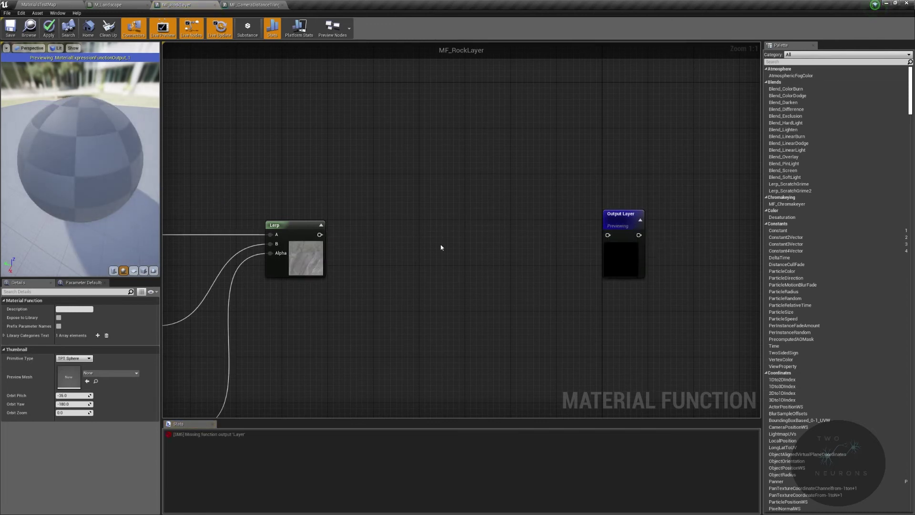
{"action": "left_click_drag", "start_coordinate": [618, 219], "coordinate": [709, 219]}
- Add a MakeMaterialAttributes node with the Lerp feeding BaseColor, align it in the row and connect it to Output Layer
{"action": "left_click_drag", "start_coordinate": [319, 235], "coordinate": [618, 233]}
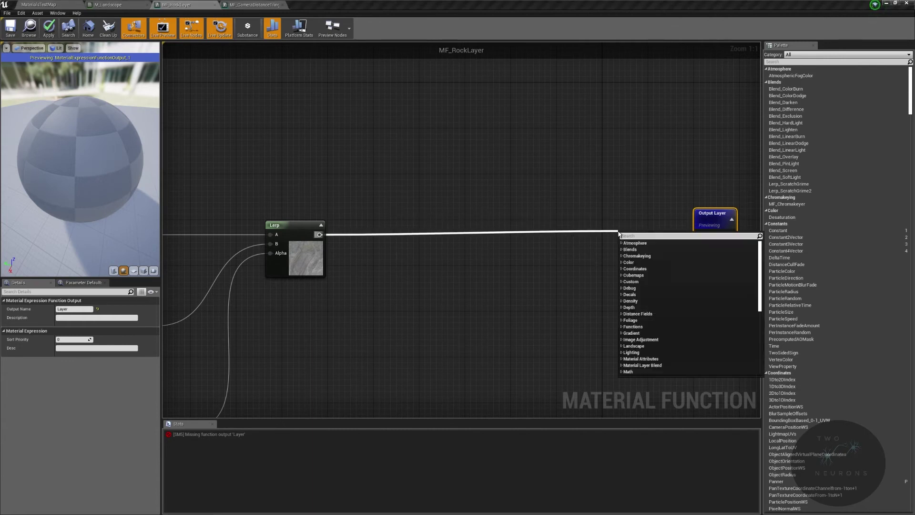
{"action": "type", "text": "make material"}
{"action": "key", "text": "Return"}
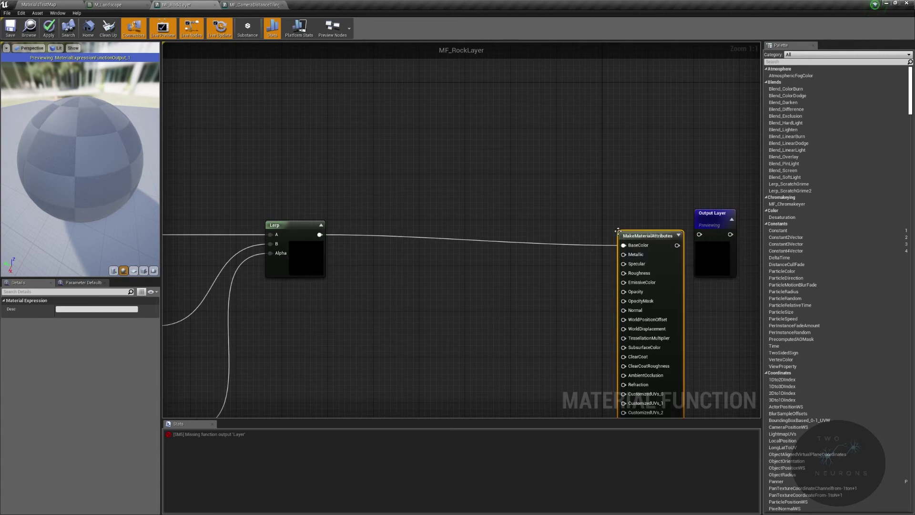
{"action": "left_click_drag", "start_coordinate": [632, 239], "coordinate": [699, 234]}
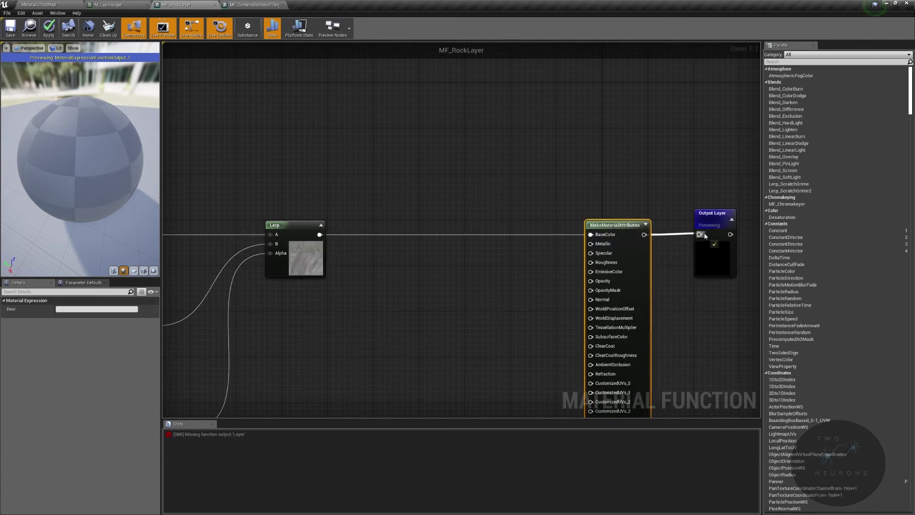
{"action": "scroll", "coordinate": [564, 186], "scroll_direction": "down", "scroll_amount": 2}
- Select the tiling nodes, base color texture samples and Lerp, and shift them farther away from MakeMaterialAttributes
{"action": "left_click_drag", "start_coordinate": [470, 147], "coordinate": [685, 244]}
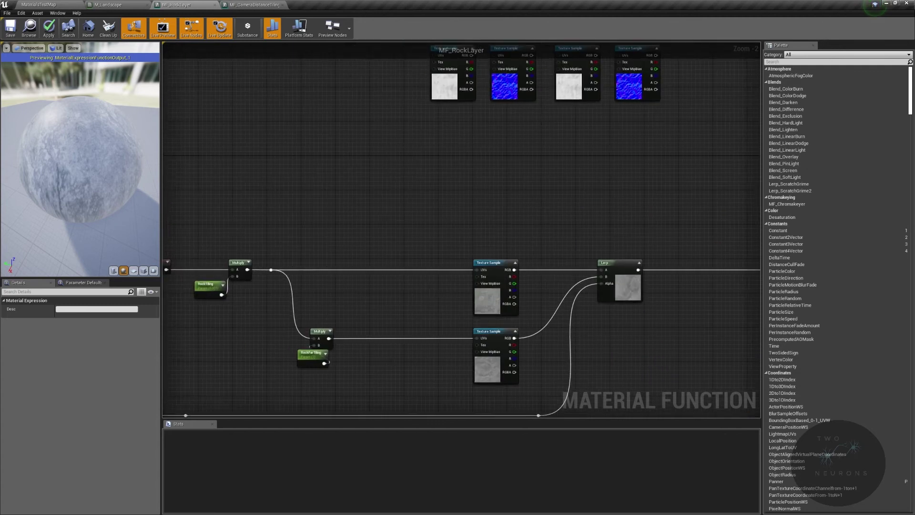
{"action": "left_click_drag", "start_coordinate": [209, 230], "coordinate": [680, 271]}
{"action": "right_click_drag", "start_coordinate": [322, 181], "coordinate": [663, 207]}
{"action": "left_click_drag", "start_coordinate": [251, 297], "coordinate": [512, 246], "text": "shift"}
{"action": "right_click_drag", "start_coordinate": [698, 258], "coordinate": [324, 173]}
{"action": "right_click_drag", "start_coordinate": [669, 268], "coordinate": [369, 216]}
{"action": "scroll", "coordinate": [369, 217], "scroll_direction": "up", "scroll_amount": 2}
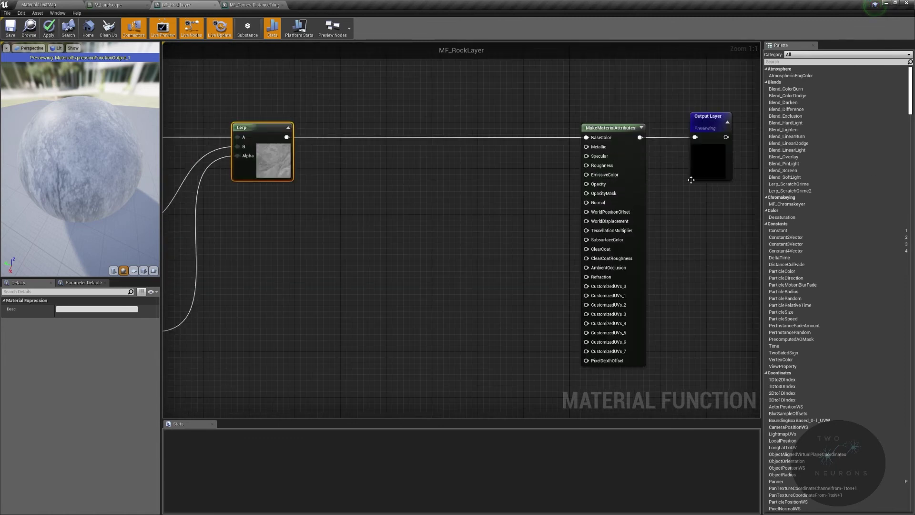
- Promote the Specular input of MakeMaterialAttributes to a parameter named RockSpecular and place it in front of the node
{"action": "right_click", "coordinate": [600, 156]}
{"action": "left_click", "coordinate": [641, 169]}
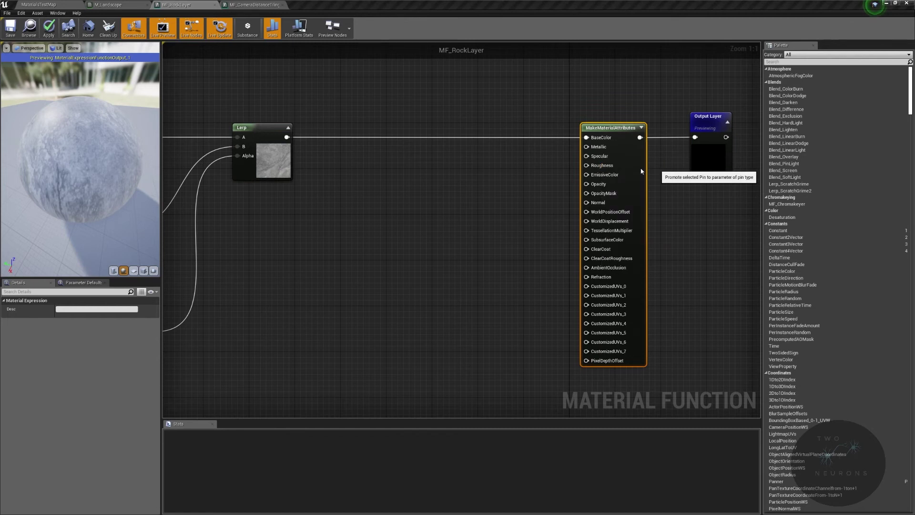
{"action": "type", "text": "RockSpecular"}
{"action": "key", "text": "Return"}
{"action": "left_click_drag", "start_coordinate": [563, 128], "coordinate": [541, 145]}
- Assign RockSpecular to the Rock group and set its default value to 0.25 and slider maximum to 1
{"action": "left_click", "coordinate": [78, 370]}
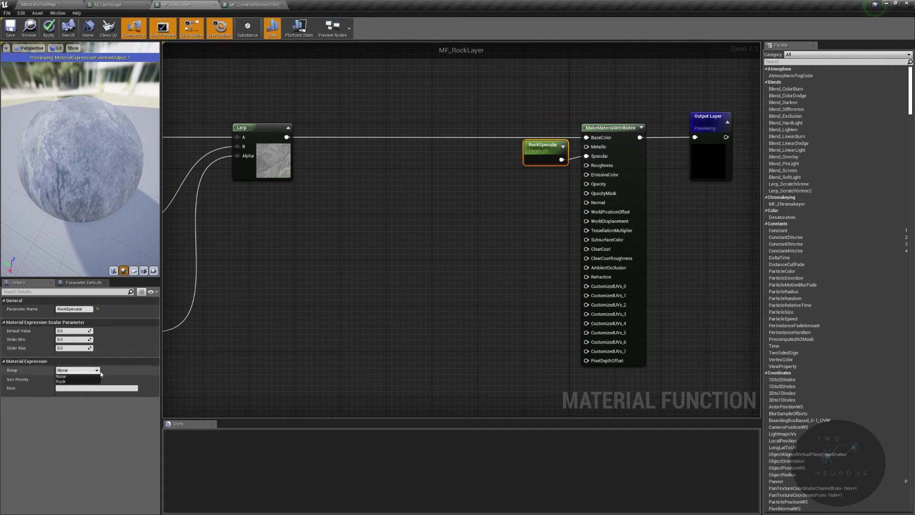
{"action": "left_click", "coordinate": [71, 382]}
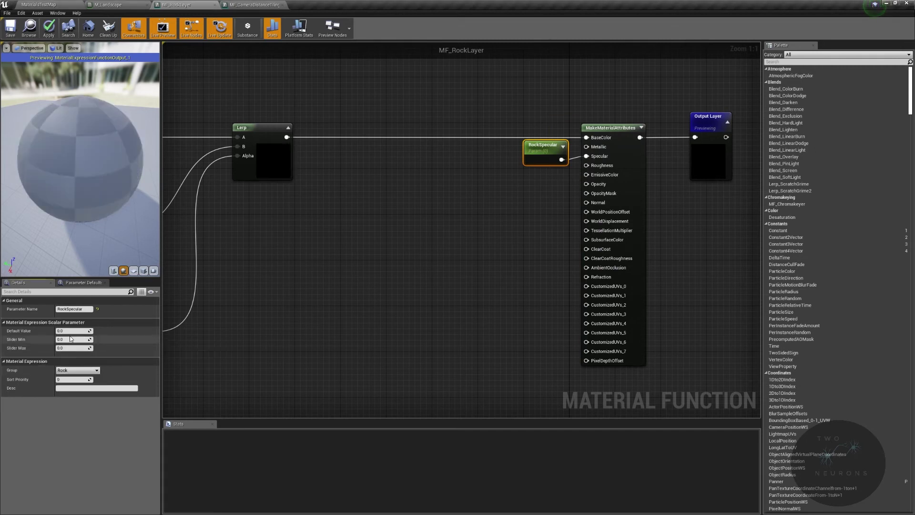
{"action": "left_click", "coordinate": [73, 331]}
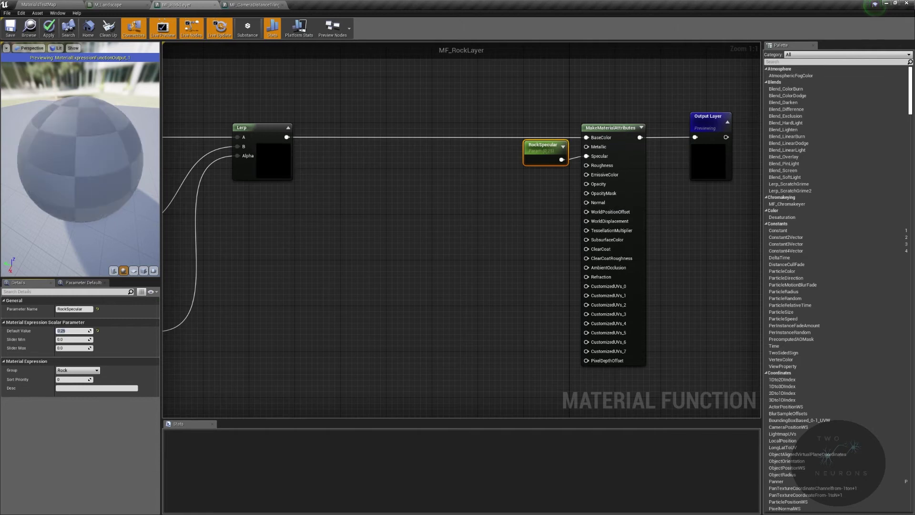
{"action": "key", "text": "Tab"}
{"action": "key", "text": "Tab"}
{"action": "type", "text": "1"}
{"action": "key", "text": "Return"}
{"action": "left_click_drag", "start_coordinate": [558, 150], "coordinate": [546, 145]}
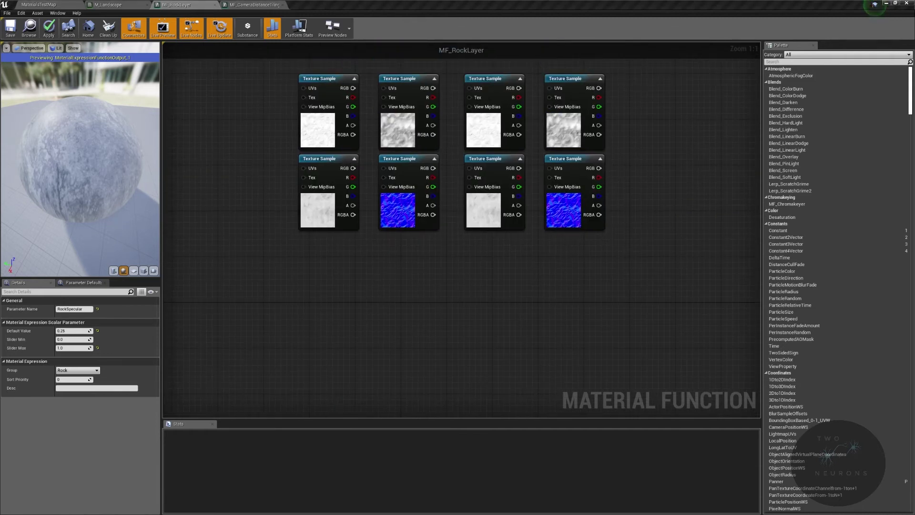
- Move the two roughness texture samples out of the unused texture block and place them below the camera distance tiling row
{"action": "left_click", "coordinate": [506, 125]}
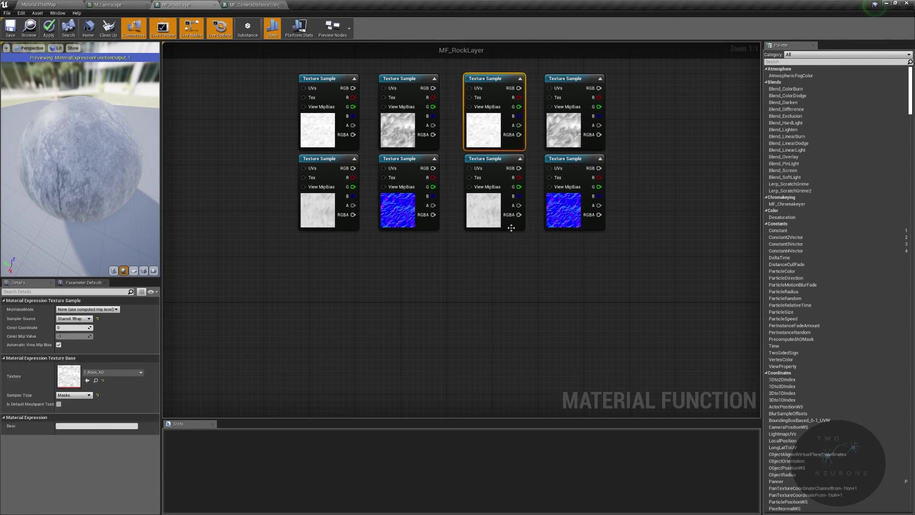
{"action": "left_click", "coordinate": [487, 212]}
{"action": "left_click", "coordinate": [317, 210], "text": "ctrl"}
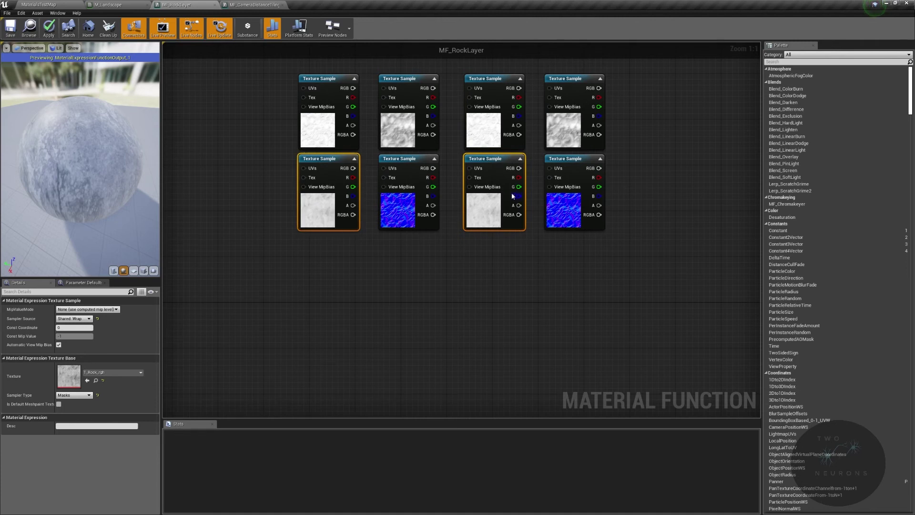
{"action": "left_click_drag", "start_coordinate": [486, 196], "coordinate": [511, 283]}
{"action": "left_click", "coordinate": [501, 224]}
{"action": "right_click_drag", "start_coordinate": [454, 169], "coordinate": [587, 260]}
{"action": "scroll", "coordinate": [587, 260], "scroll_direction": "down", "scroll_amount": 1}
{"action": "scroll", "coordinate": [586, 258], "scroll_direction": "down", "scroll_amount": 2}
{"action": "left_click_drag", "start_coordinate": [523, 339], "coordinate": [525, 340]}
{"action": "left_click_drag", "start_coordinate": [500, 322], "coordinate": [556, 360]}
{"action": "left_click_drag", "start_coordinate": [622, 304], "coordinate": [530, 239]}
{"action": "key", "text": "Left"}
- Nudge the two base color texture samples sideways and space the lower roughness sample farther below the upper one
{"action": "left_click_drag", "start_coordinate": [496, 60], "coordinate": [571, 176]}
{"action": "key", "text": "Left"}
{"action": "key", "text": "Left"}
{"action": "key", "text": "Left"}
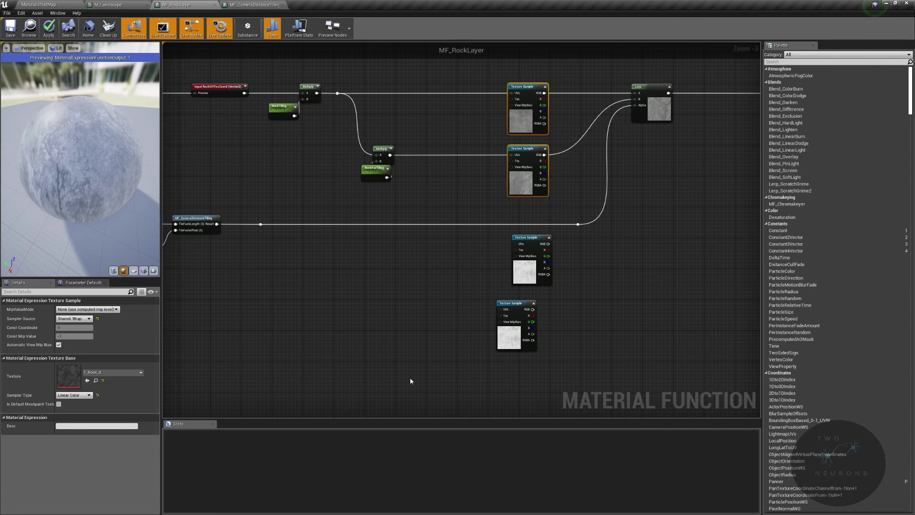
{"action": "scroll", "coordinate": [415, 381], "scroll_direction": "up", "scroll_amount": 3}
{"action": "right_click_drag", "start_coordinate": [415, 380], "coordinate": [198, 334]}
{"action": "left_click_drag", "start_coordinate": [329, 231], "coordinate": [339, 270]}
{"action": "key", "text": "Up"}
{"action": "key", "text": "Down"}
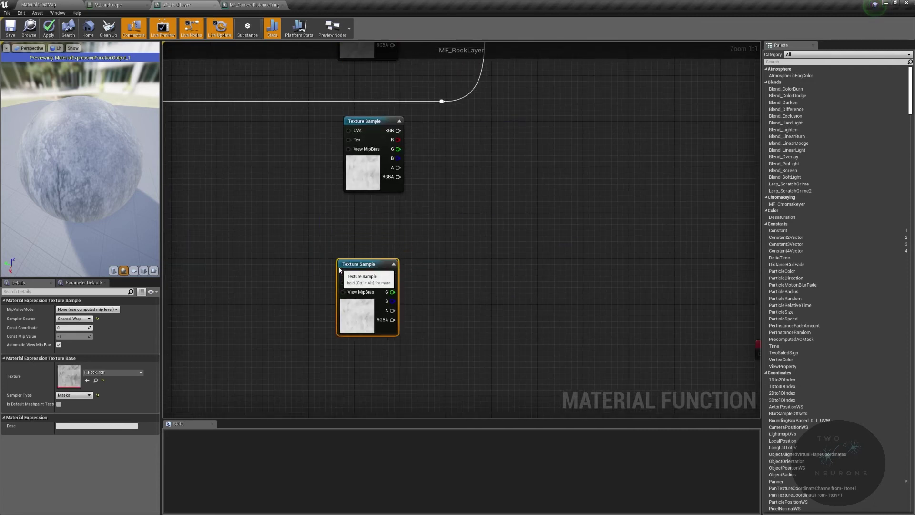
- Copy the base color Lerp, paste it beside the upper roughness sample and shift the copy and both roughness samples down
{"action": "right_click_drag", "start_coordinate": [406, 202], "coordinate": [334, 414]}
{"action": "left_click", "coordinate": [460, 113]}
{"action": "right_click_drag", "start_coordinate": [409, 332], "coordinate": [463, 206]}
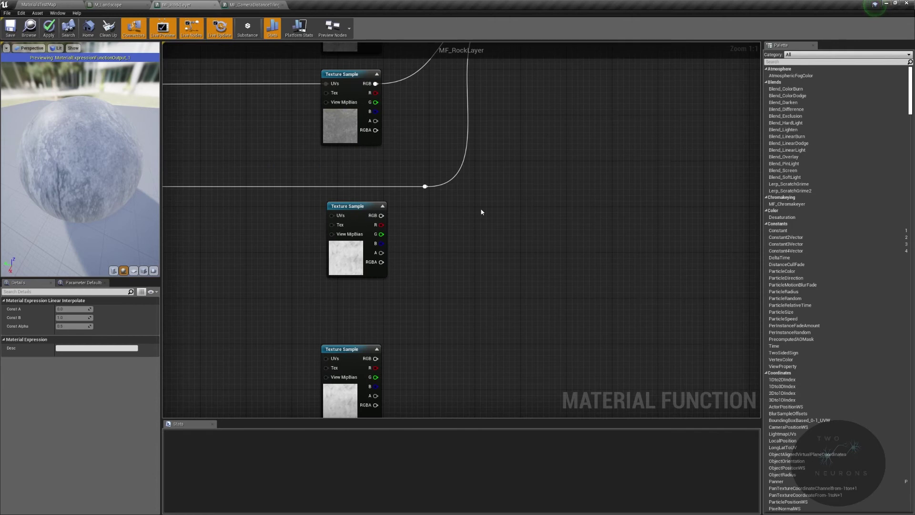
{"action": "key", "text": "ctrl+v"}
{"action": "left_click_drag", "start_coordinate": [290, 212], "coordinate": [555, 372]}
{"action": "key", "text": "Down"}
{"action": "key", "text": "Down"}
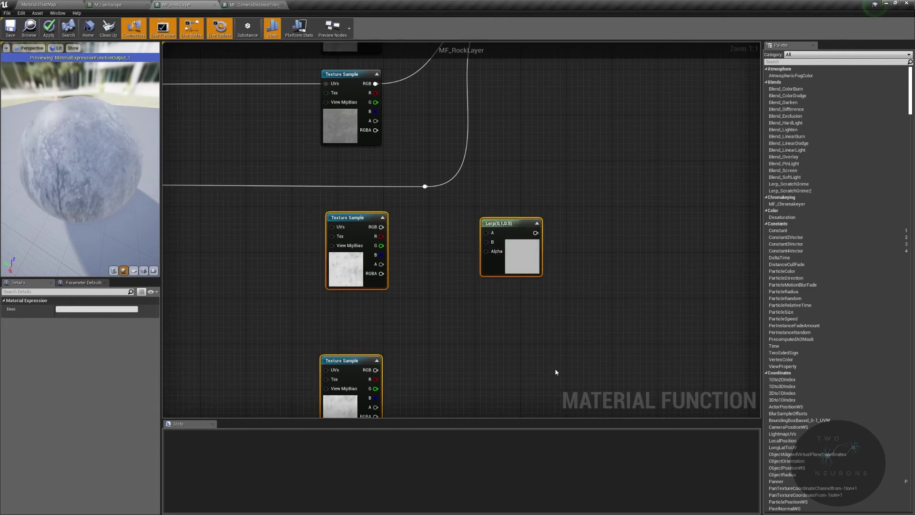
{"action": "key", "text": "Down"}
{"action": "key", "text": "Down"}
{"action": "key", "text": "Down"}
{"action": "left_click", "coordinate": [521, 324]}
- Connect the red channels of the upper and lower roughness samples to the new Lerp's A and B, straightening the upper connection
{"action": "left_click_drag", "start_coordinate": [381, 244], "coordinate": [497, 237]}
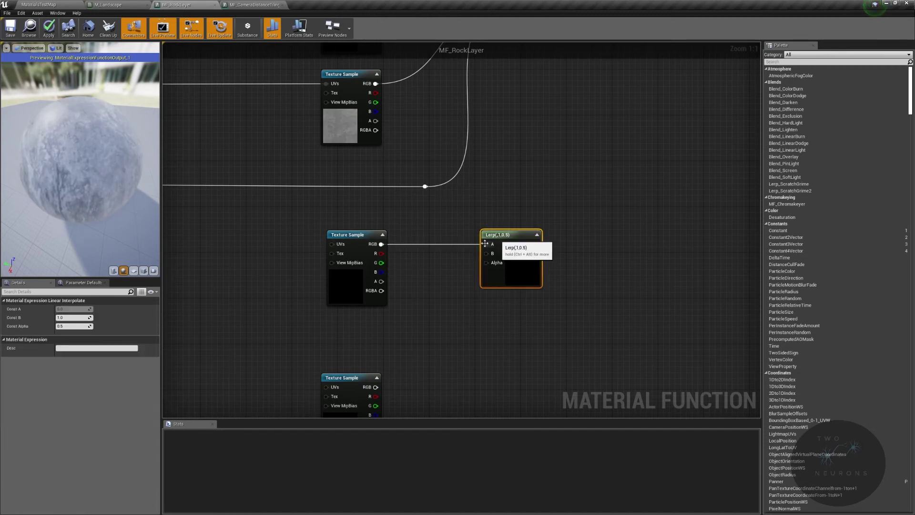
{"action": "right_click_drag", "start_coordinate": [382, 397], "coordinate": [380, 328]}
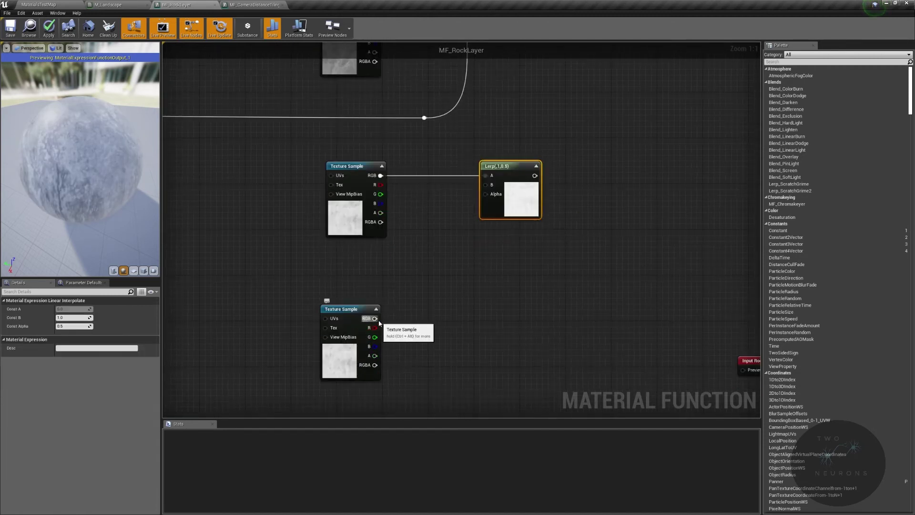
{"action": "left_click_drag", "start_coordinate": [380, 184], "coordinate": [514, 171]}
{"action": "left_click_drag", "start_coordinate": [293, 179], "coordinate": [567, 209]}
{"action": "key", "text": "q"}
{"action": "left_click_drag", "start_coordinate": [376, 328], "coordinate": [494, 198]}
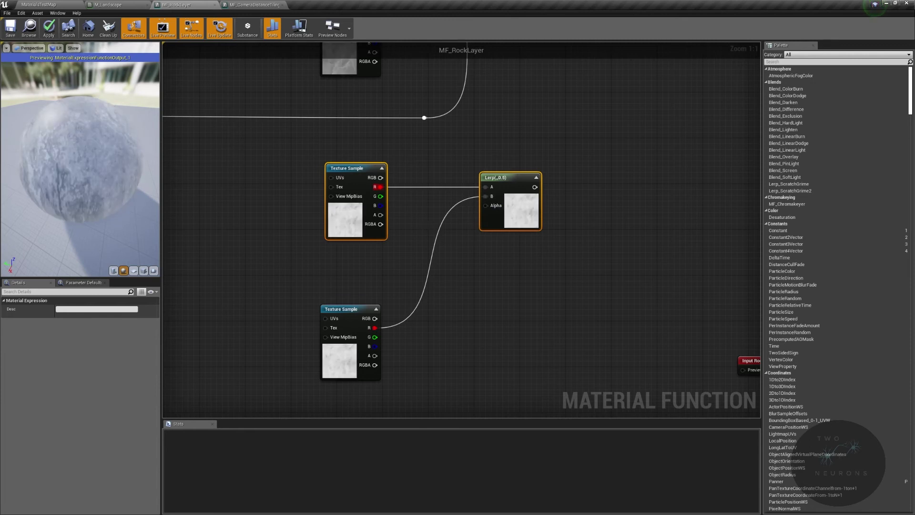
- Add a second LinearInterpolate node, feed the roughness Lerp's result into its Alpha and straighten the row
{"action": "right_click_drag", "start_coordinate": [548, 259], "coordinate": [464, 276]}
{"action": "left_click_drag", "start_coordinate": [450, 204], "coordinate": [533, 210]}
{"action": "type", "text": "lerp"}
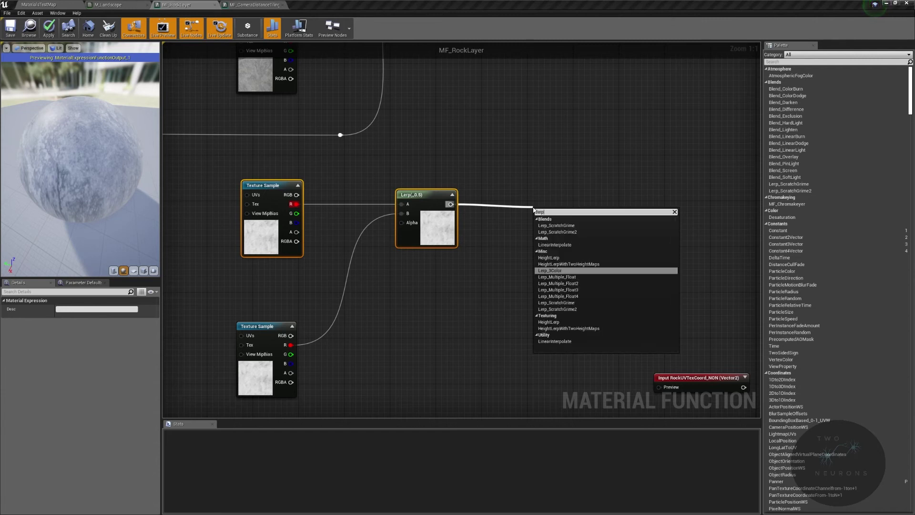
{"action": "left_click", "coordinate": [558, 245]}
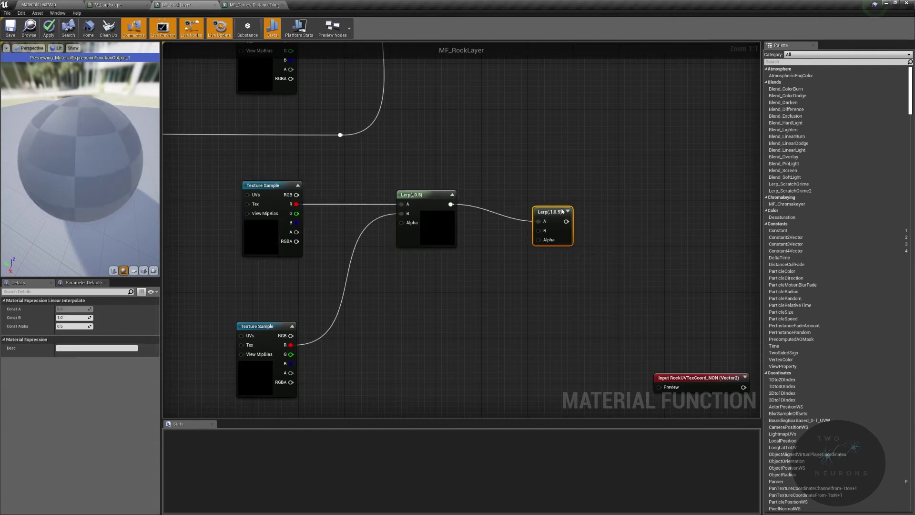
{"action": "left_click_drag", "start_coordinate": [560, 215], "coordinate": [556, 182]}
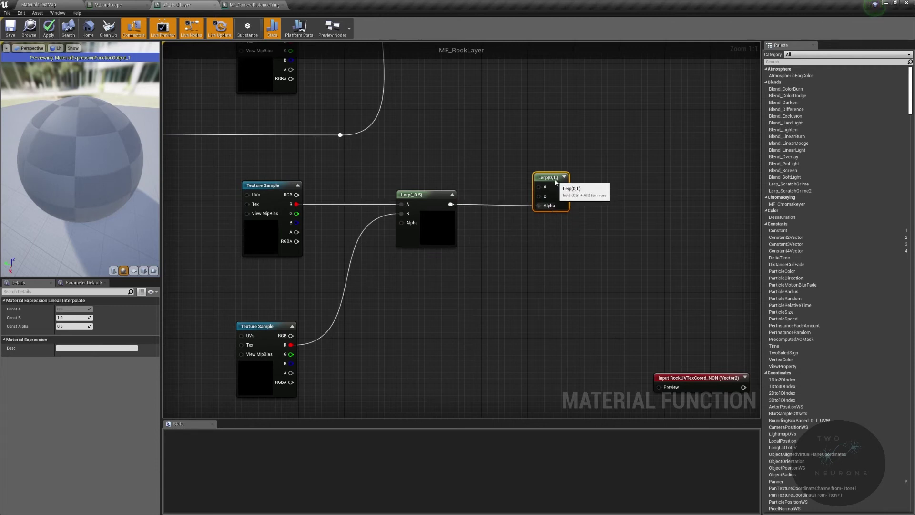
{"action": "right_click_drag", "start_coordinate": [558, 155], "coordinate": [509, 203]}
{"action": "left_click_drag", "start_coordinate": [211, 215], "coordinate": [542, 240]}
{"action": "left_click", "coordinate": [502, 208]}
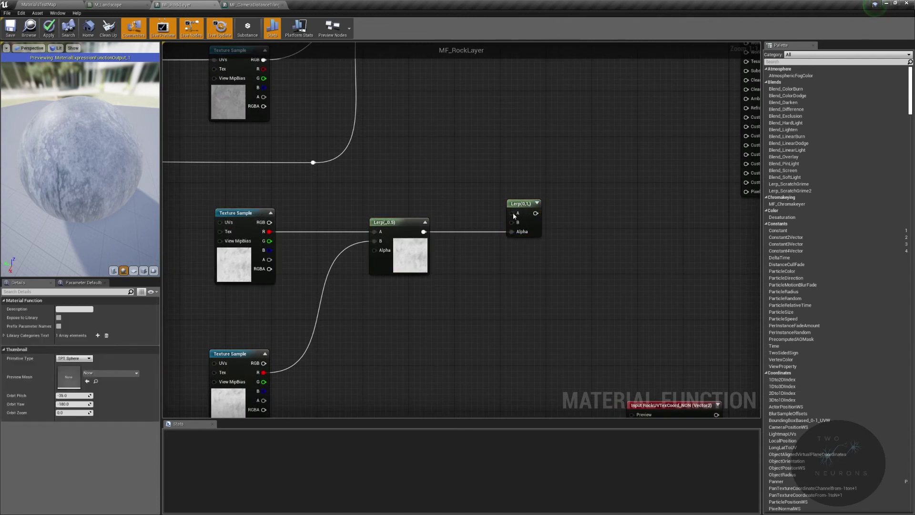
- Promote the second roughness Lerp's A input to a parameter named RockRoughMin and place it above the row
{"action": "right_click", "coordinate": [512, 213]}
{"action": "left_click", "coordinate": [547, 224]}
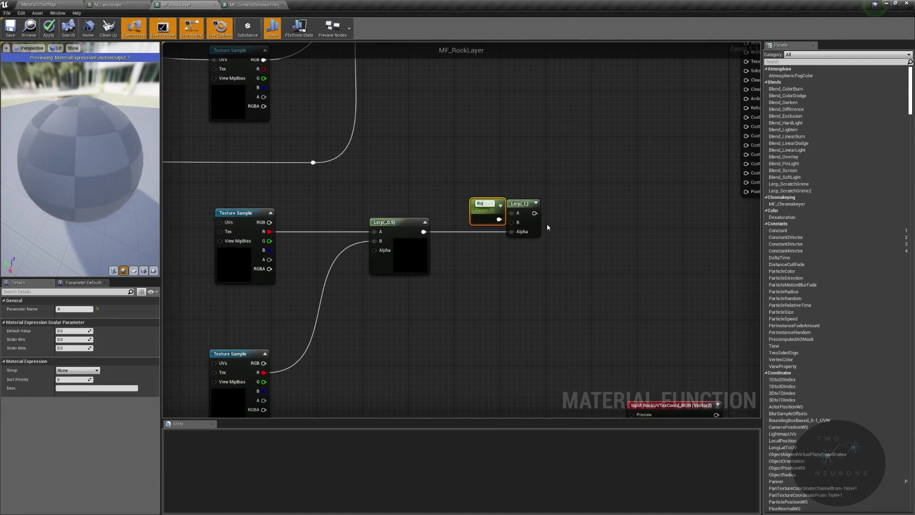
{"action": "type", "text": "RockRoughMin"}
{"action": "key", "text": "Return"}
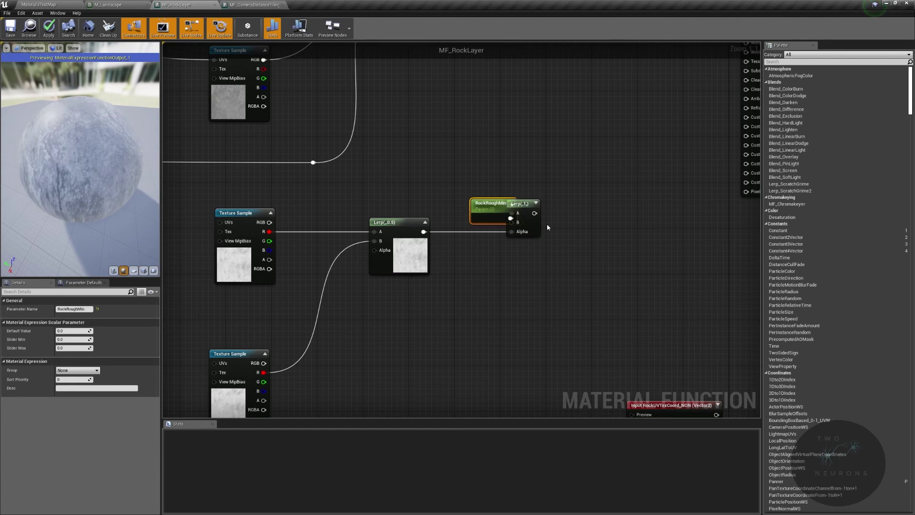
{"action": "left_click_drag", "start_coordinate": [473, 212], "coordinate": [452, 178]}
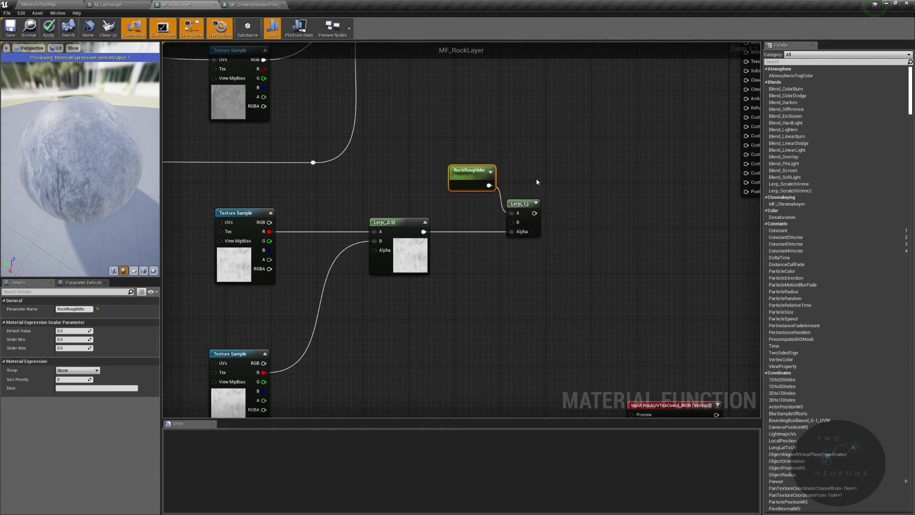
- Promote the second roughness Lerp's B input to a parameter named RockRoughmax with a default value of 1
{"action": "right_click", "coordinate": [518, 222]}
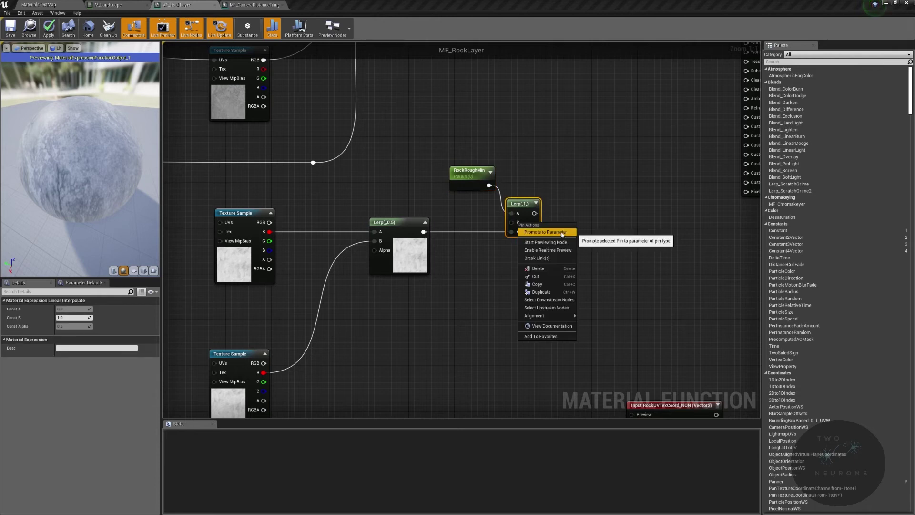
{"action": "left_click", "coordinate": [546, 232]}
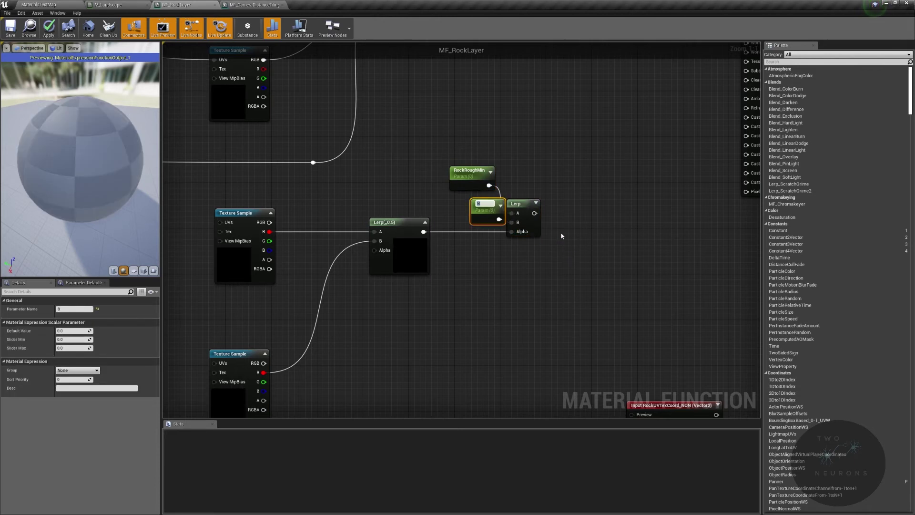
{"action": "type", "text": "RockRoughmax"}
{"action": "key", "text": "Return"}
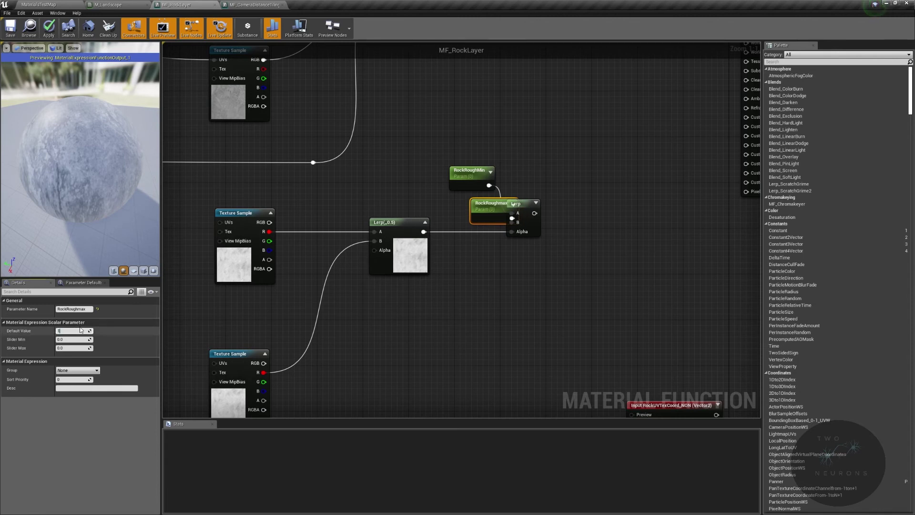
{"action": "key", "text": "Return"}
- Put RockRoughmax and RockRoughMin in the parameter group Rock and move RockRoughmax clear of the second roughness Lerp
{"action": "left_click", "coordinate": [95, 370]}
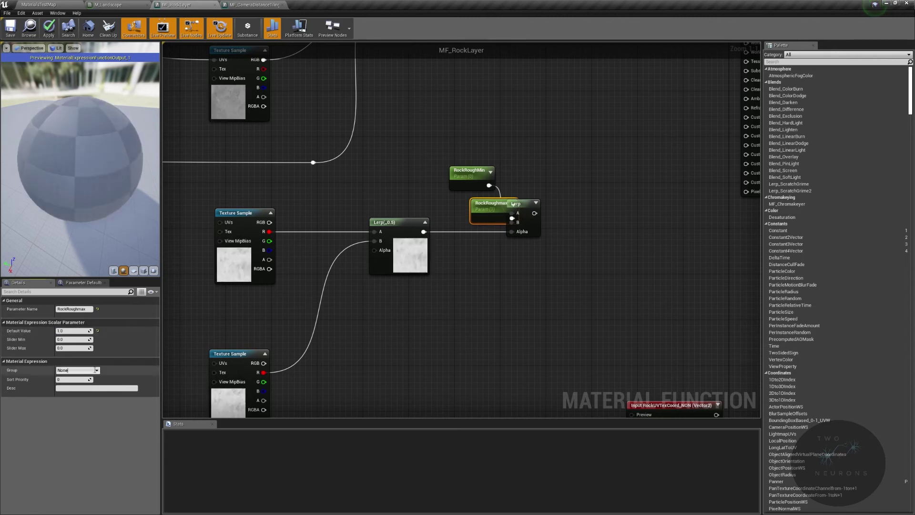
{"action": "type", "text": "Rock"}
{"action": "key", "text": "Return"}
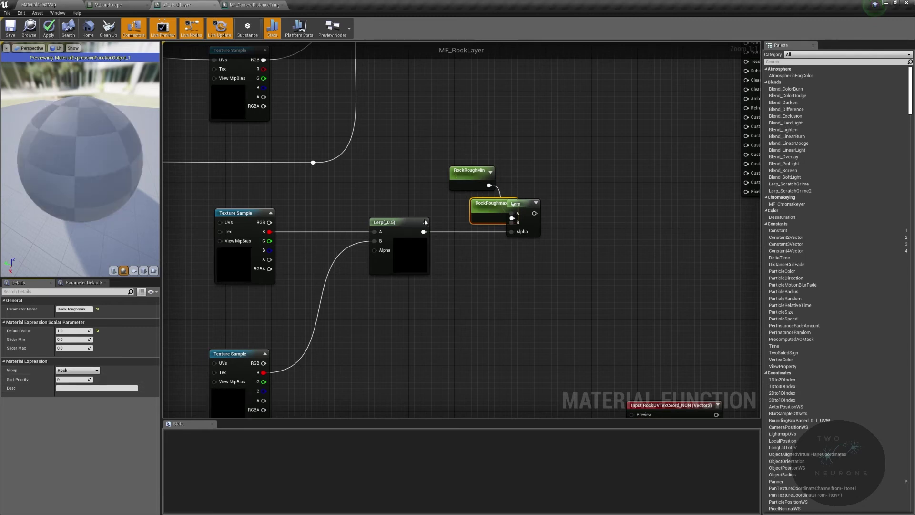
{"action": "left_click", "coordinate": [470, 171]}
{"action": "left_click", "coordinate": [97, 371]}
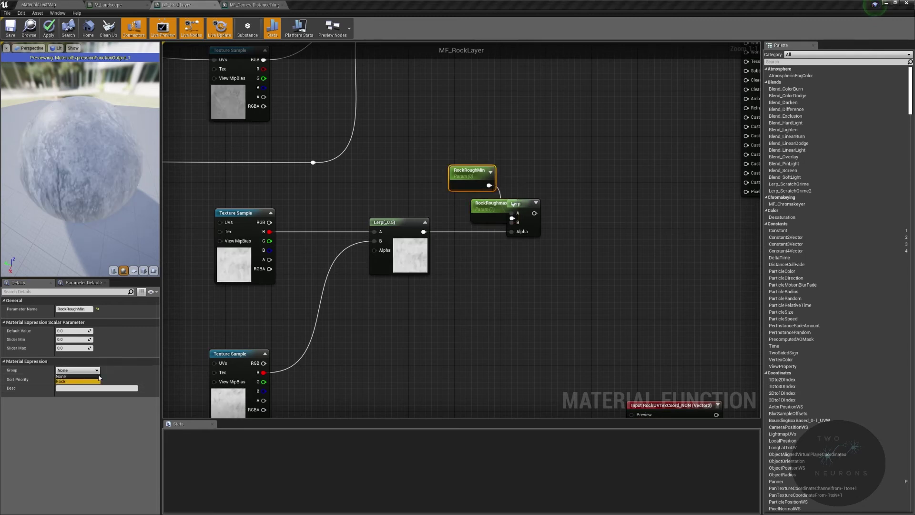
{"action": "left_click", "coordinate": [99, 381]}
{"action": "left_click_drag", "start_coordinate": [476, 204], "coordinate": [442, 205]}
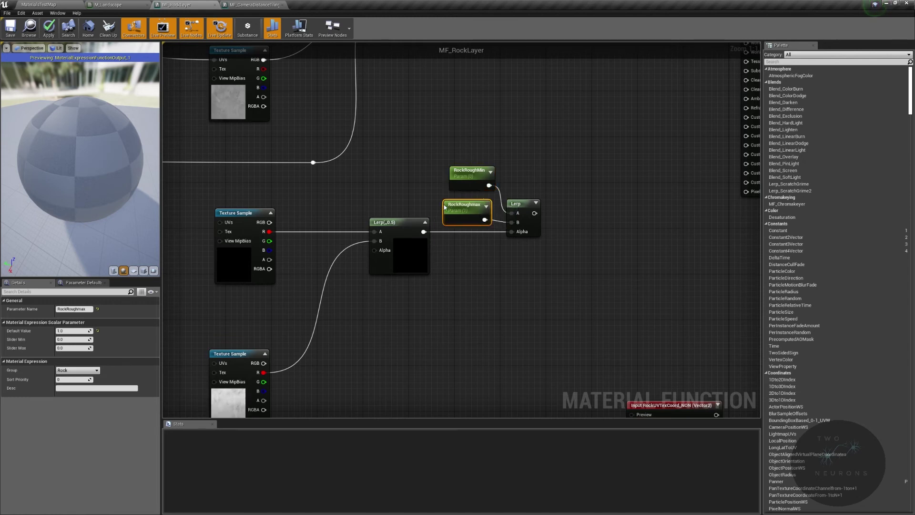
- Connect the second roughness Lerp's output to Roughness on MakeMaterialAttributes and nudge RockRoughMin slightly left
{"action": "left_click", "coordinate": [532, 208]}
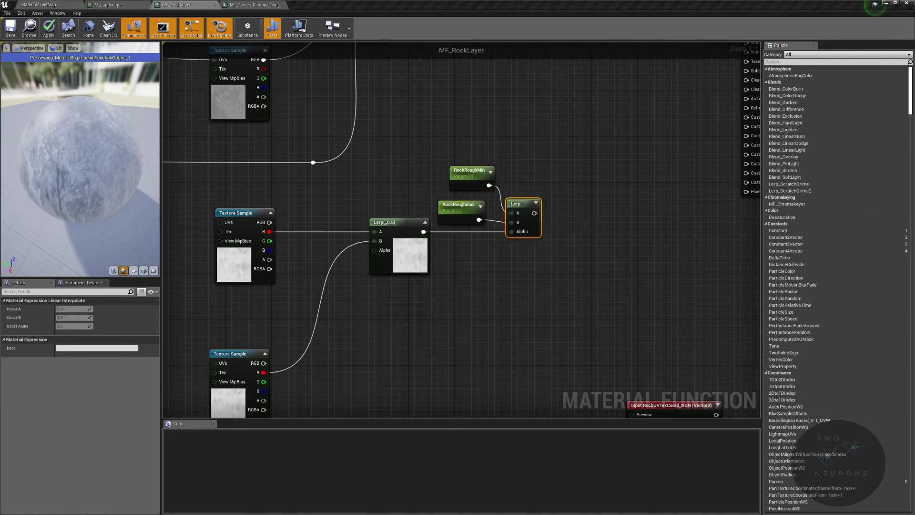
{"action": "left_click_drag", "start_coordinate": [535, 213], "coordinate": [517, 239]}
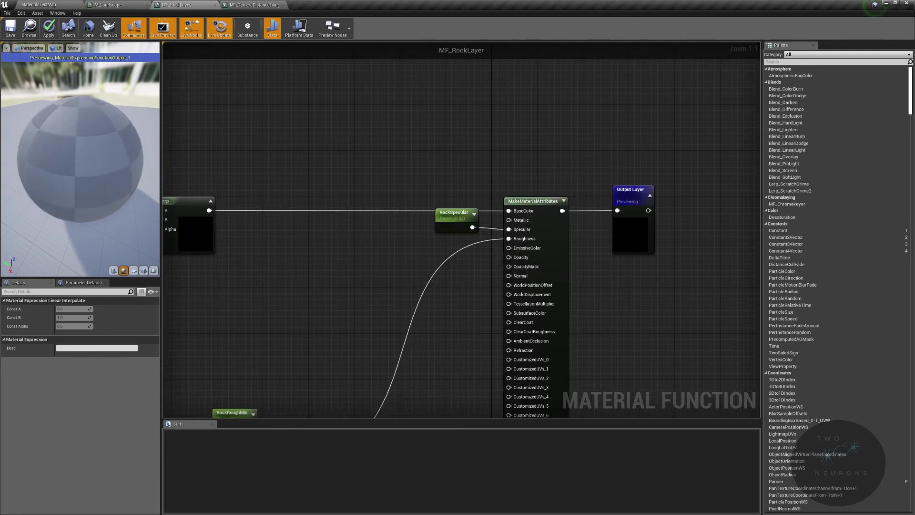
{"action": "right_click_drag", "start_coordinate": [301, 412], "coordinate": [506, 228]}
{"action": "left_click_drag", "start_coordinate": [436, 239], "coordinate": [428, 238]}
{"action": "right_click_drag", "start_coordinate": [260, 383], "coordinate": [366, 291]}
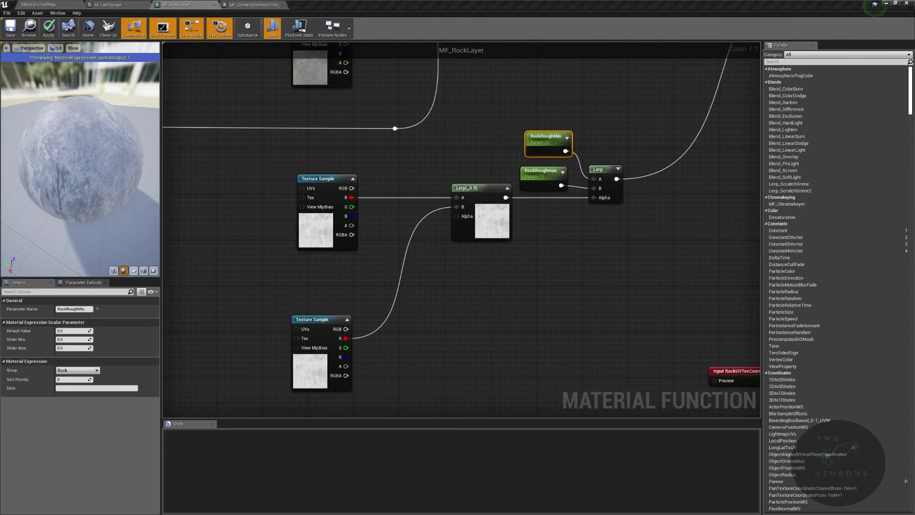
- Connect the RockTiling Multiply's reroute point to the upper roughness sample's UVs and route the wire through a new reroute point beside that sample
{"action": "right_click_drag", "start_coordinate": [246, 240], "coordinate": [487, 257]}
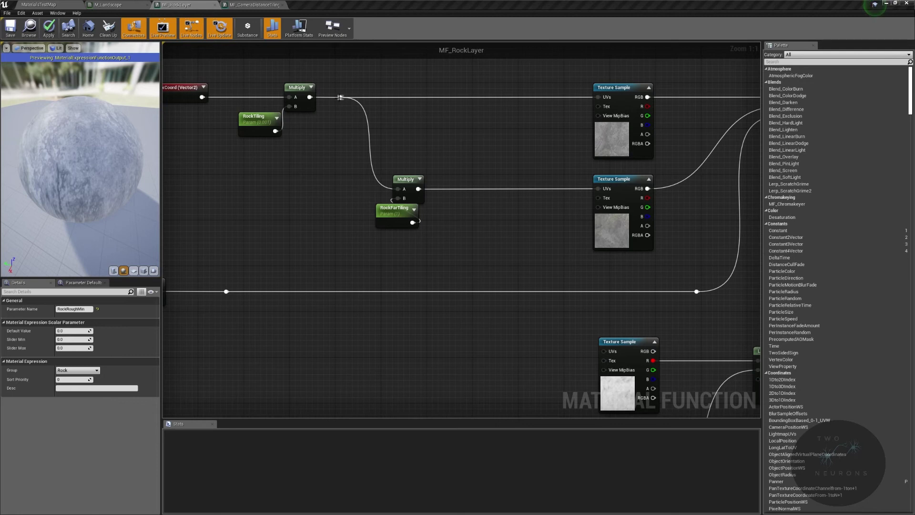
{"action": "left_click_drag", "start_coordinate": [340, 97], "coordinate": [268, 128]}
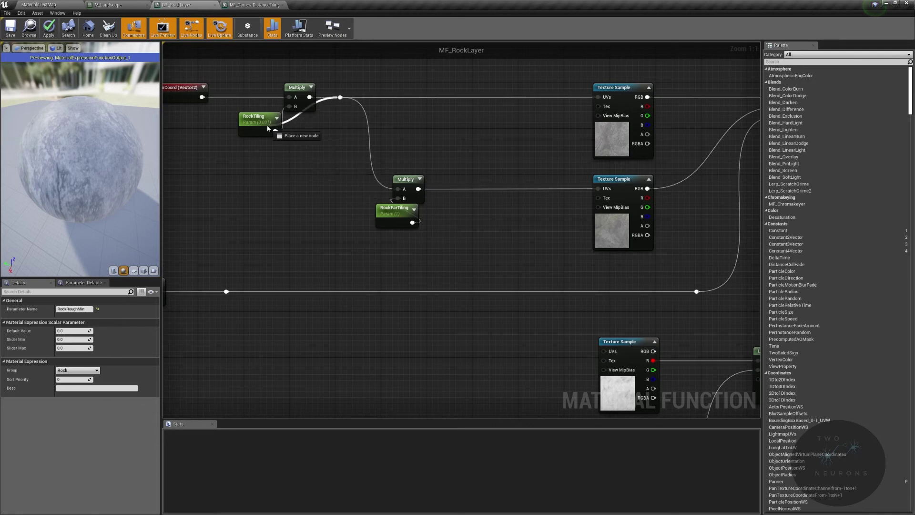
{"action": "left_click_drag", "start_coordinate": [323, 158], "coordinate": [611, 351]}
{"action": "right_click_drag", "start_coordinate": [505, 234], "coordinate": [510, 152]}
{"action": "double_click", "coordinate": [433, 85]}
{"action": "left_click_drag", "start_coordinate": [433, 85], "coordinate": [413, 323]}
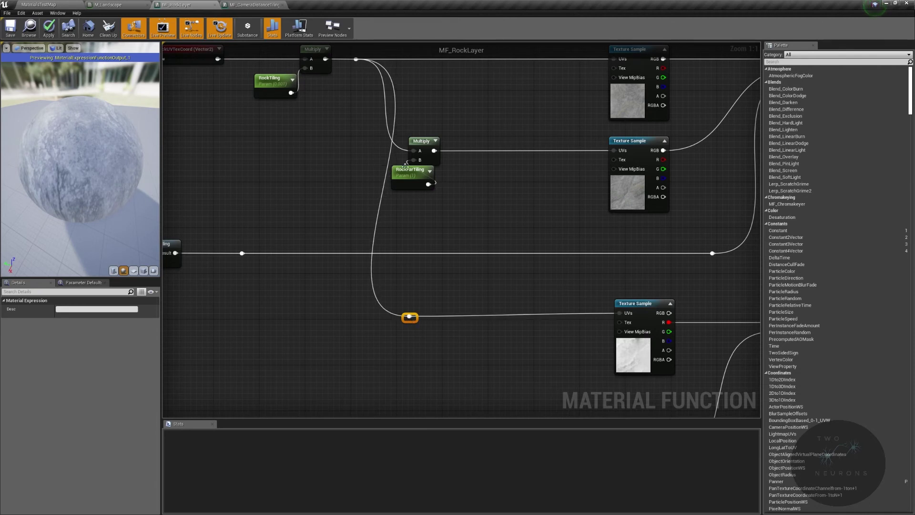
- Shift the far tiling Multiply and RockFarTiling to the right and add a reroute point on the Multiply's output wire
{"action": "left_click_drag", "start_coordinate": [459, 196], "coordinate": [468, 197]}
{"action": "key", "text": "Right"}
{"action": "key", "text": "Right"}
{"action": "key", "text": "Right"}
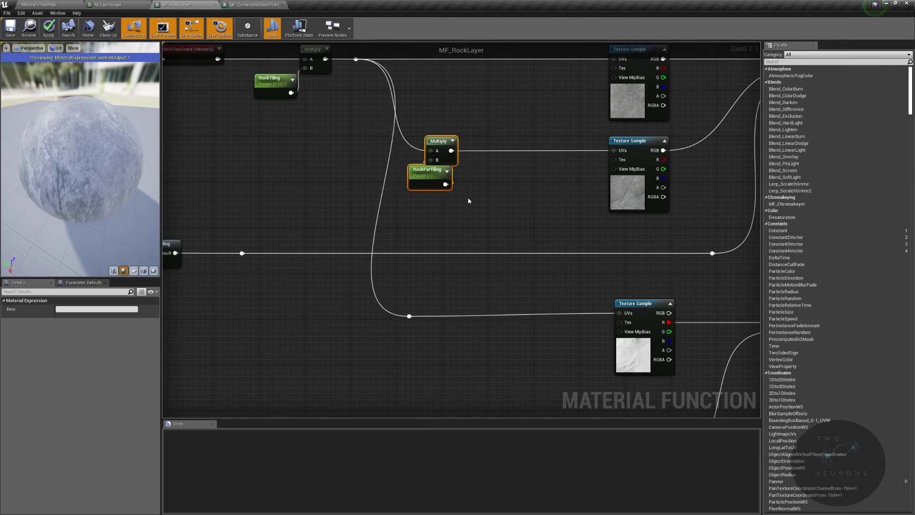
{"action": "left_click", "coordinate": [476, 151]}
{"action": "double_click", "coordinate": [475, 151]}
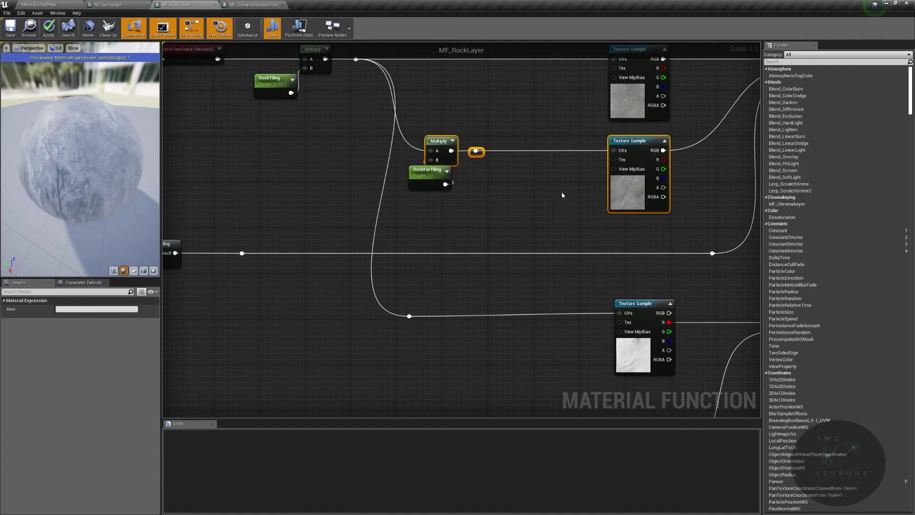
- Straighten the upper roughness sample's UV wire by aligning its reroute point with the roughness row
{"action": "left_click_drag", "start_coordinate": [352, 282], "coordinate": [460, 318]}
{"action": "left_click_drag", "start_coordinate": [539, 324], "coordinate": [436, 341]}
{"action": "right_click_drag", "start_coordinate": [377, 342], "coordinate": [715, 320]}
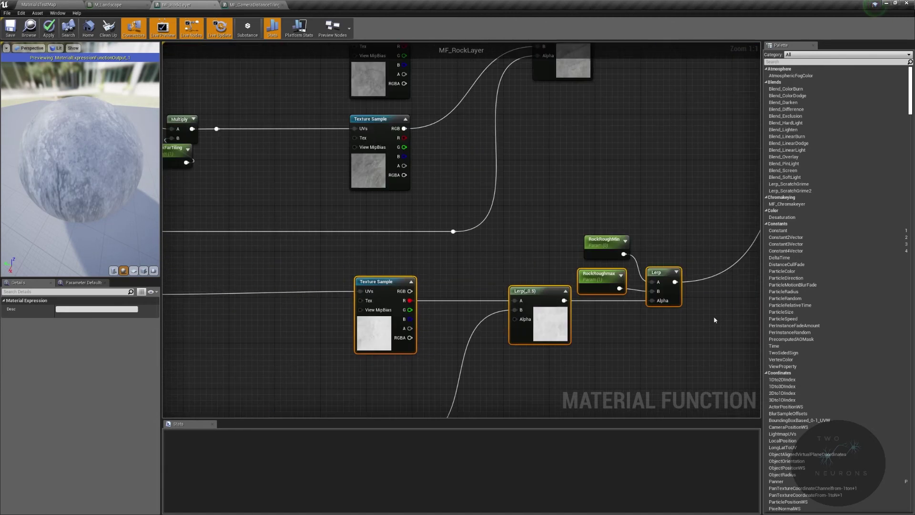
{"action": "right_click_drag", "start_coordinate": [236, 183], "coordinate": [517, 178]}
{"action": "left_click", "coordinate": [517, 178]}
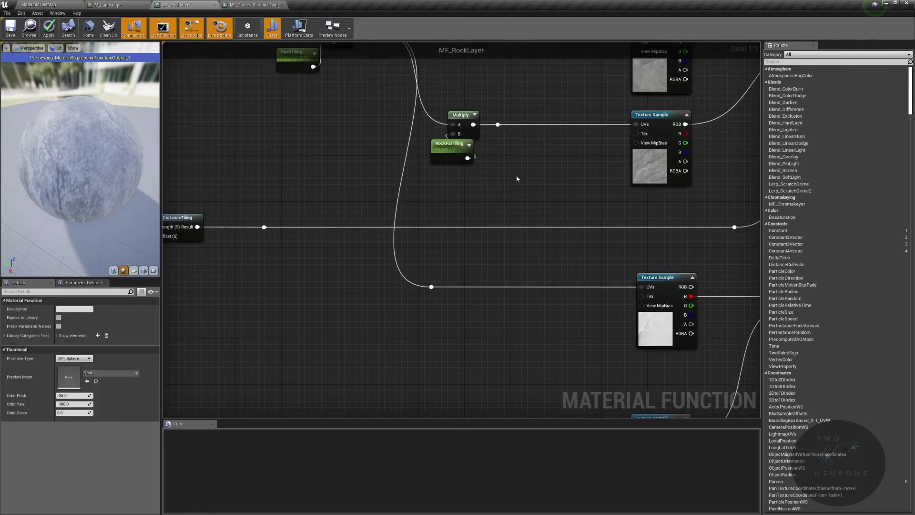
- Connect the far tiling reroute point to the lower roughness sample's UVs and add a reroute point beside that sample, straightening the wire
{"action": "left_click_drag", "start_coordinate": [498, 124], "coordinate": [641, 230]}
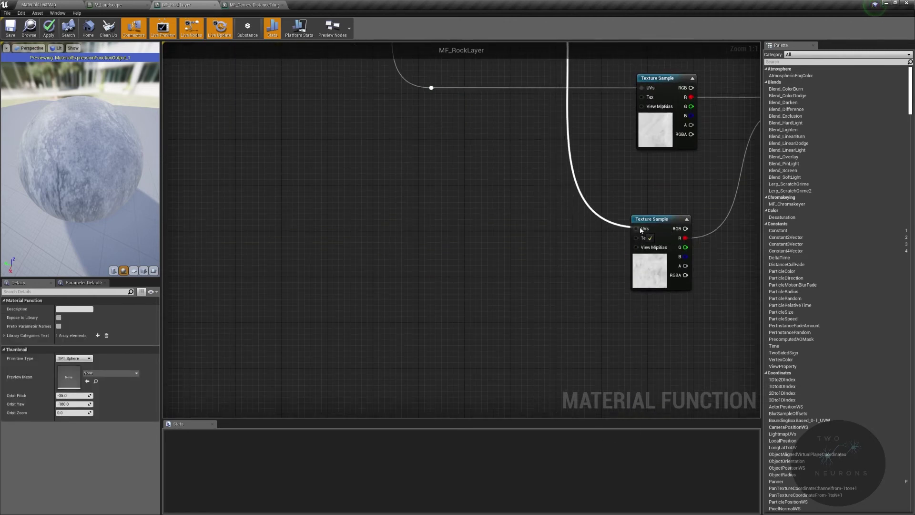
{"action": "right_click_drag", "start_coordinate": [629, 203], "coordinate": [574, 382]}
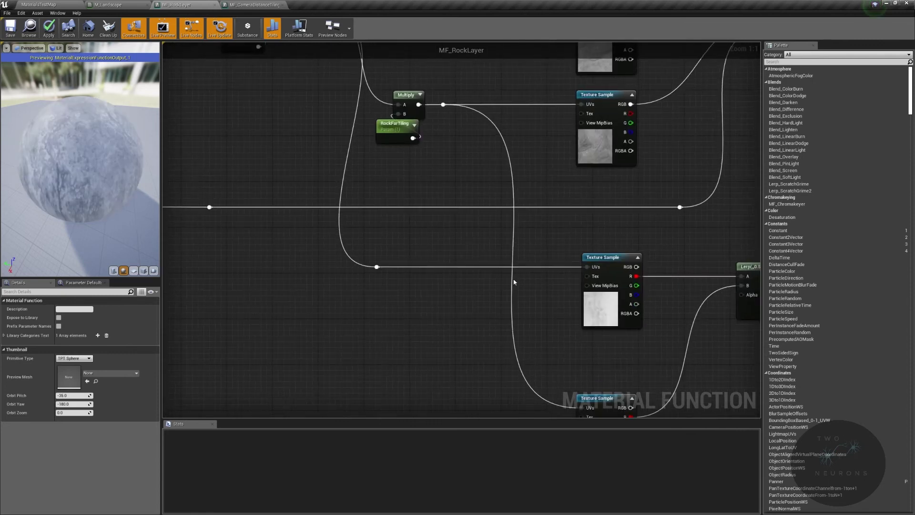
{"action": "double_click", "coordinate": [512, 281]}
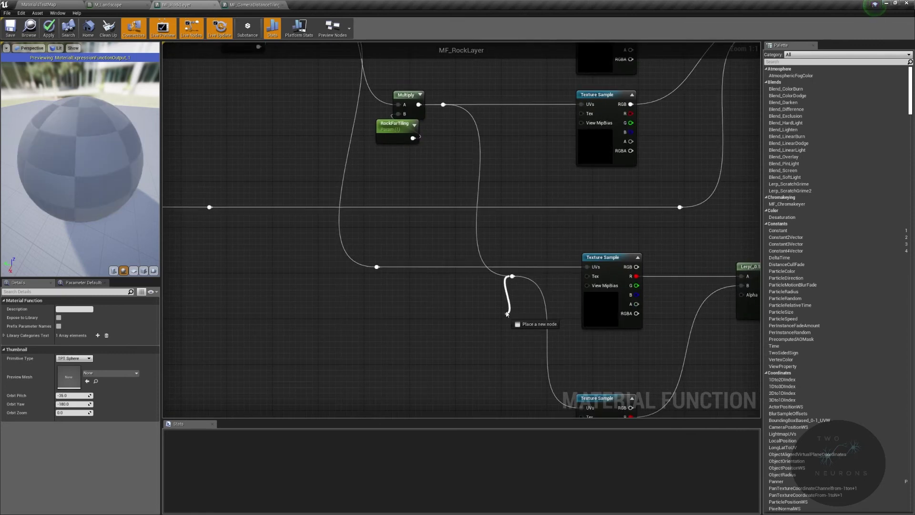
{"action": "left_click_drag", "start_coordinate": [512, 277], "coordinate": [488, 325]}
{"action": "left_click_drag", "start_coordinate": [407, 296], "coordinate": [719, 342]}
{"action": "key", "text": "q"}
{"action": "right_click_drag", "start_coordinate": [719, 341], "coordinate": [589, 339]}
{"action": "left_click", "coordinate": [589, 339]}
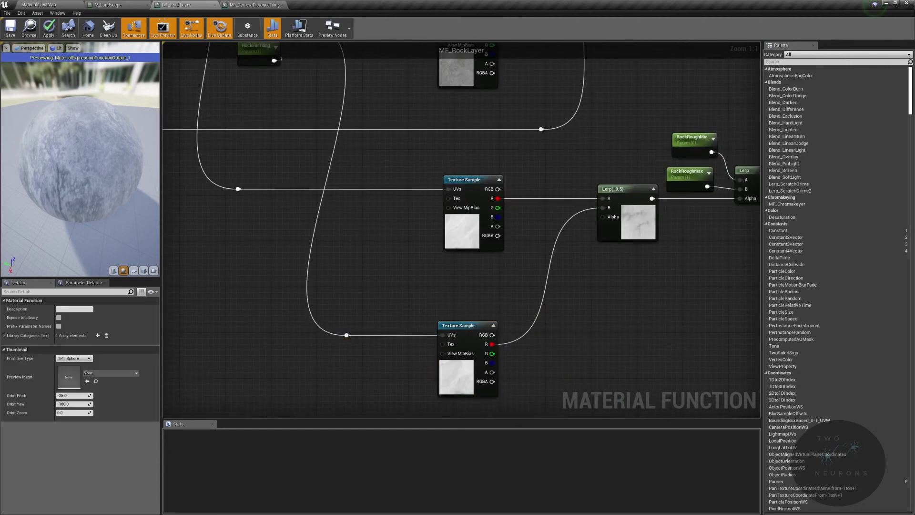
- Connect the reroute point after MF_CameraDistanceTiling to the Alpha of the Lerp that blends the two roughness samples
{"action": "right_click_drag", "start_coordinate": [260, 205], "coordinate": [441, 306]}
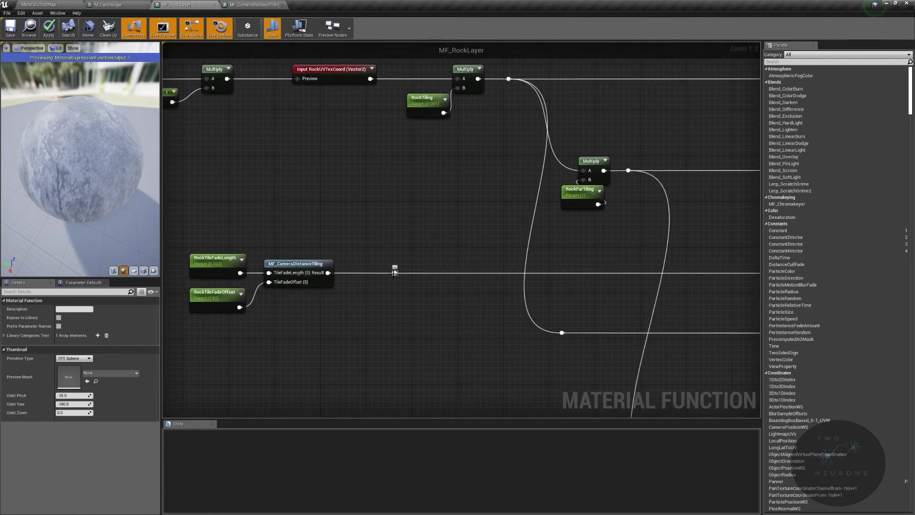
{"action": "left_click_drag", "start_coordinate": [396, 274], "coordinate": [599, 295]}
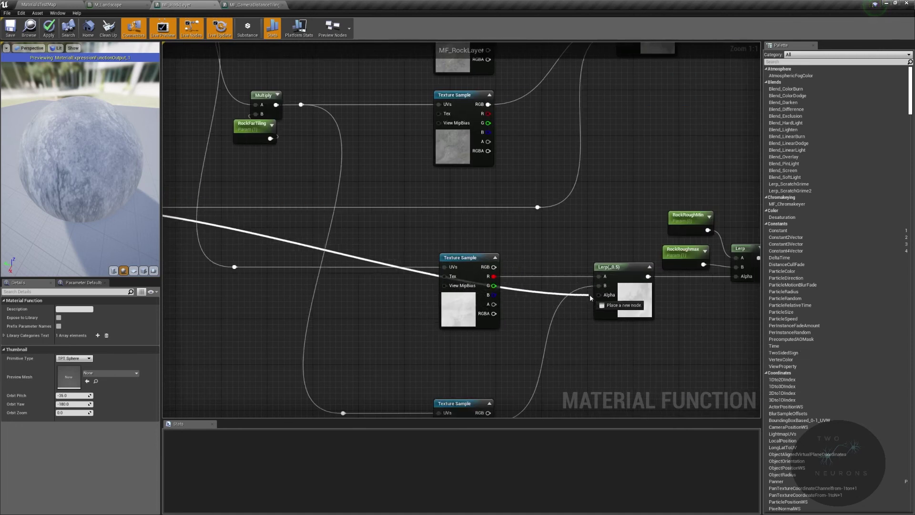
{"action": "right_click_drag", "start_coordinate": [171, 224], "coordinate": [370, 215]}
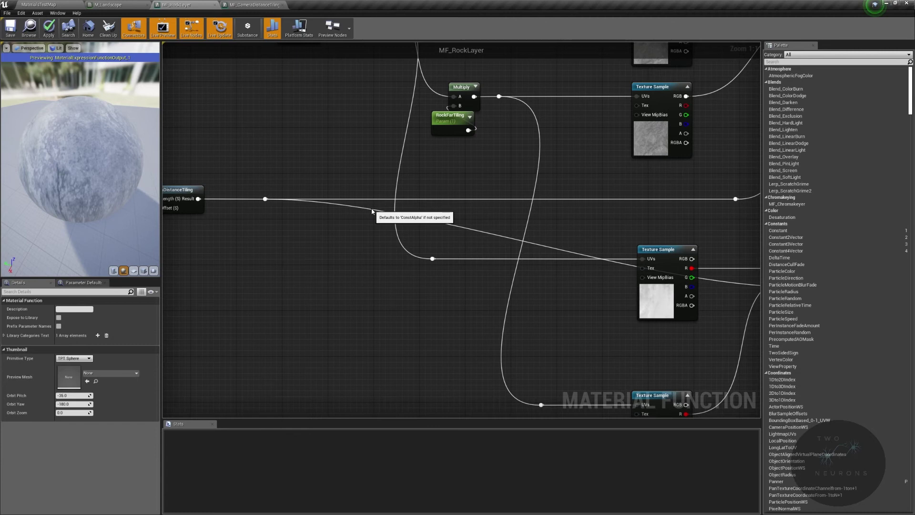
- Add a reroute point on the roughness Lerp's Alpha wire, place it below the upper sample's UV wire and straighten the connection
{"action": "double_click", "coordinate": [372, 209]}
{"action": "left_click_drag", "start_coordinate": [372, 209], "coordinate": [354, 275]}
{"action": "right_click_drag", "start_coordinate": [372, 285], "coordinate": [330, 204]}
{"action": "left_click_drag", "start_coordinate": [316, 201], "coordinate": [337, 213]}
{"action": "right_click_drag", "start_coordinate": [327, 217], "coordinate": [215, 213]}
{"action": "left_click_drag", "start_coordinate": [211, 177], "coordinate": [677, 232]}
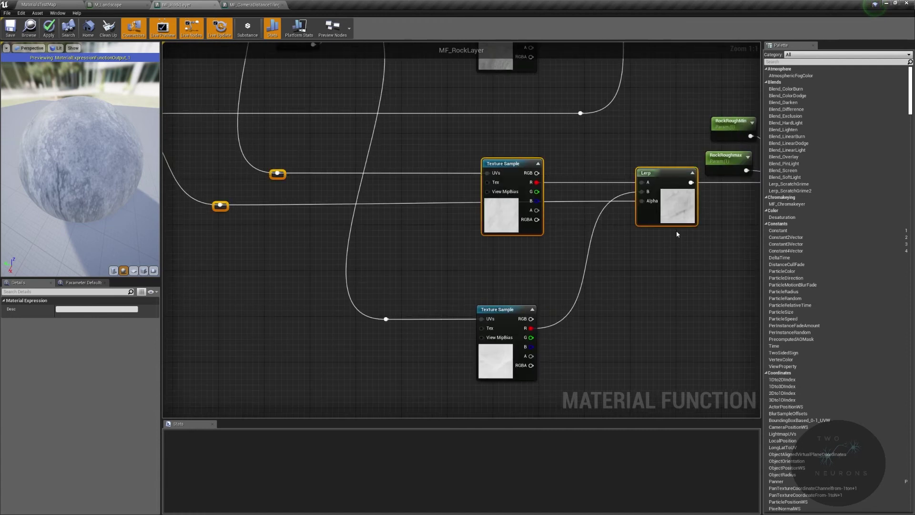
{"action": "key", "text": "q"}
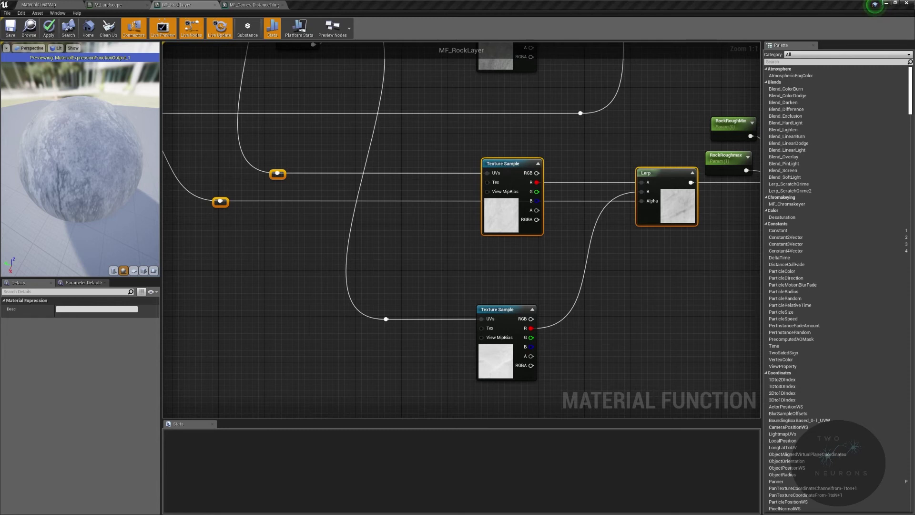
- Move the two normal map texture samples below the roughness samples and stack them in the same column
{"action": "right_click_drag", "start_coordinate": [533, 223], "coordinate": [165, 375]}
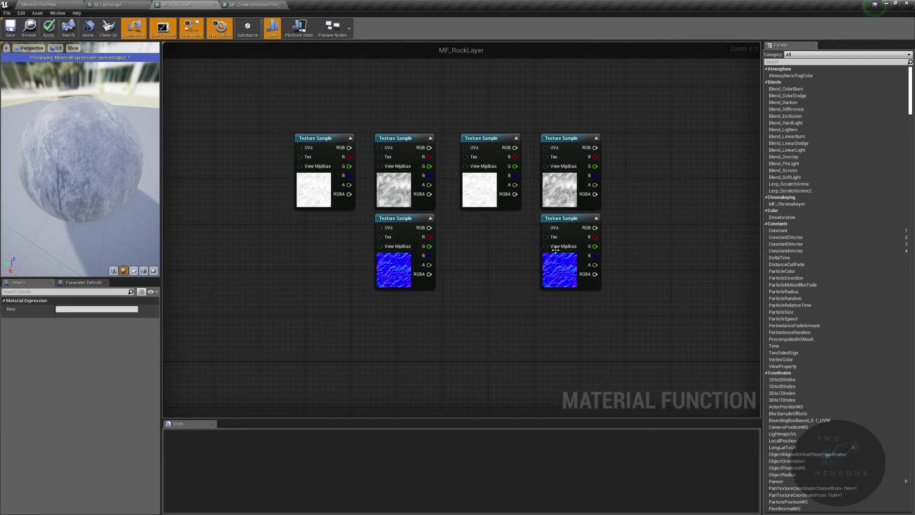
{"action": "left_click_drag", "start_coordinate": [317, 284], "coordinate": [691, 284]}
{"action": "right_click_drag", "start_coordinate": [690, 284], "coordinate": [639, 155]}
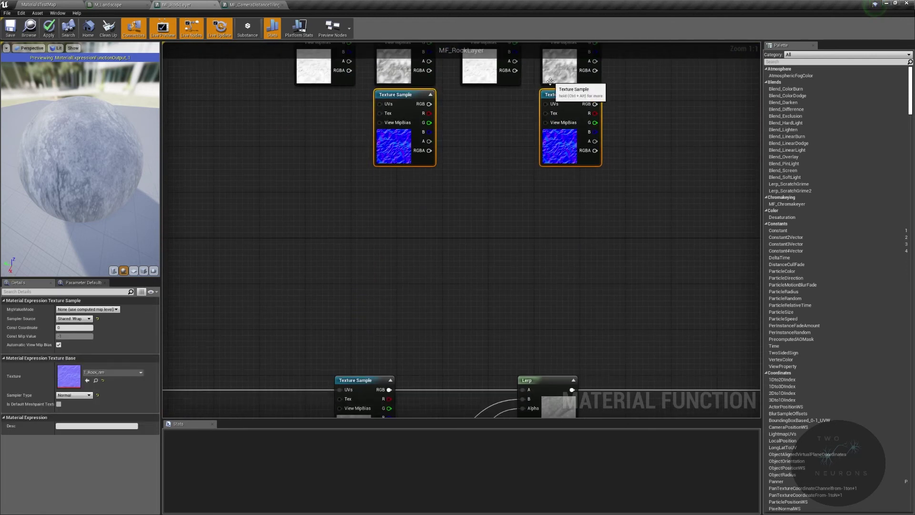
{"action": "left_click_drag", "start_coordinate": [560, 100], "coordinate": [530, 106]}
{"action": "right_click_drag", "start_coordinate": [530, 115], "coordinate": [660, 410]}
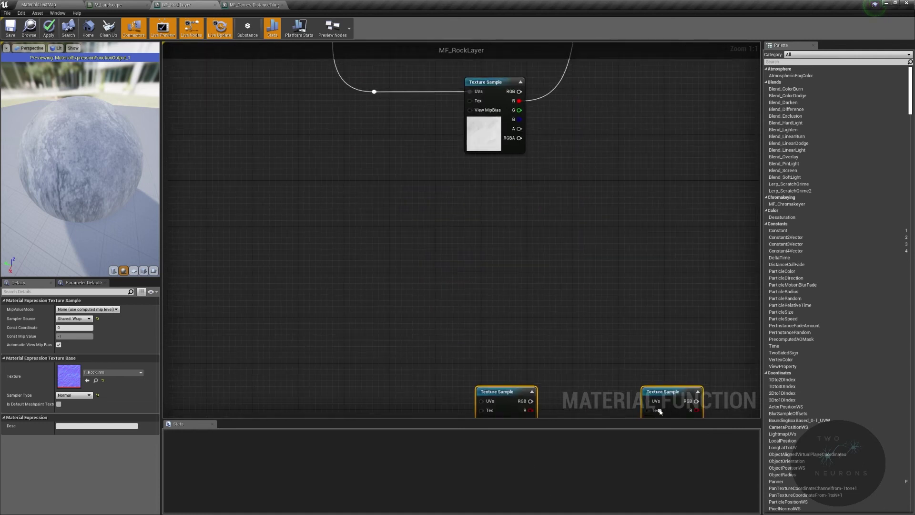
{"action": "left_click_drag", "start_coordinate": [515, 394], "coordinate": [503, 234]}
{"action": "left_click", "coordinate": [654, 239]}
{"action": "left_click_drag", "start_coordinate": [654, 239], "coordinate": [484, 375]}
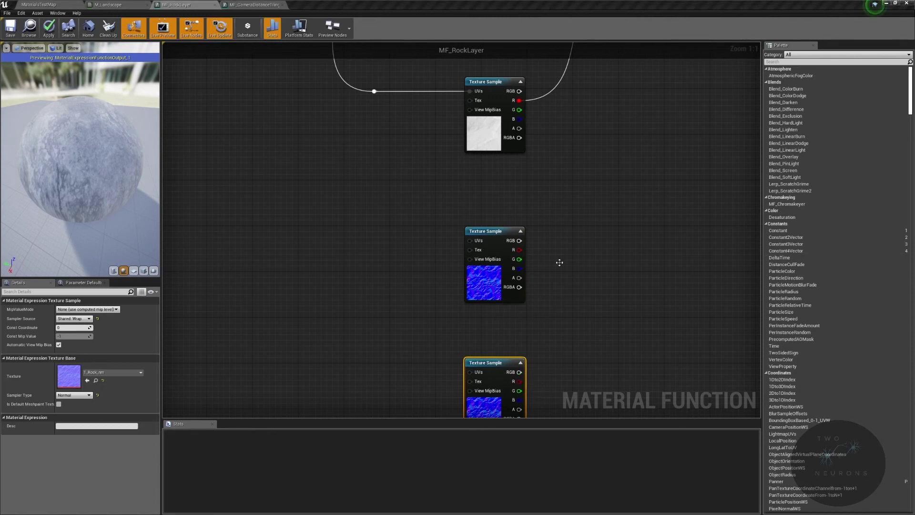
{"action": "right_click_drag", "start_coordinate": [570, 132], "coordinate": [609, 415]}
{"action": "right_click_drag", "start_coordinate": [605, 168], "coordinate": [611, 390]}
{"action": "mouse_move", "coordinate": [419, 128]}
{"action": "right_mouse_down"}
{"action": "mouse_move", "coordinate": [433, 110]}
{"action": "mouse_move", "coordinate": [407, 44]}
{"action": "right_mouse_up"}
{"action": "mouse_move", "coordinate": [682, 185]}
{"action": "right_mouse_down"}
{"action": "mouse_move", "coordinate": [758, 44]}
{"action": "mouse_move", "coordinate": [745, 137]}
{"action": "mouse_move", "coordinate": [558, 76]}
{"action": "right_mouse_up"}
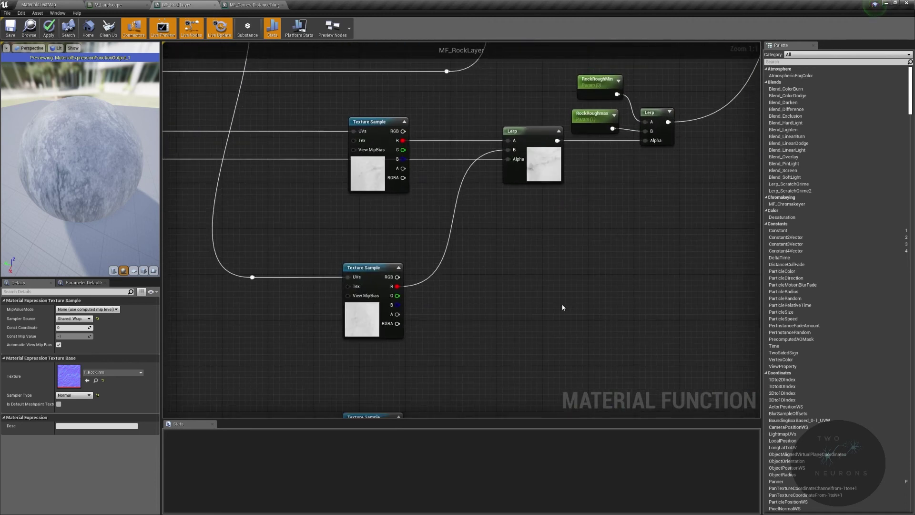
{"action": "right_click_drag", "start_coordinate": [563, 307], "coordinate": [601, 138]}
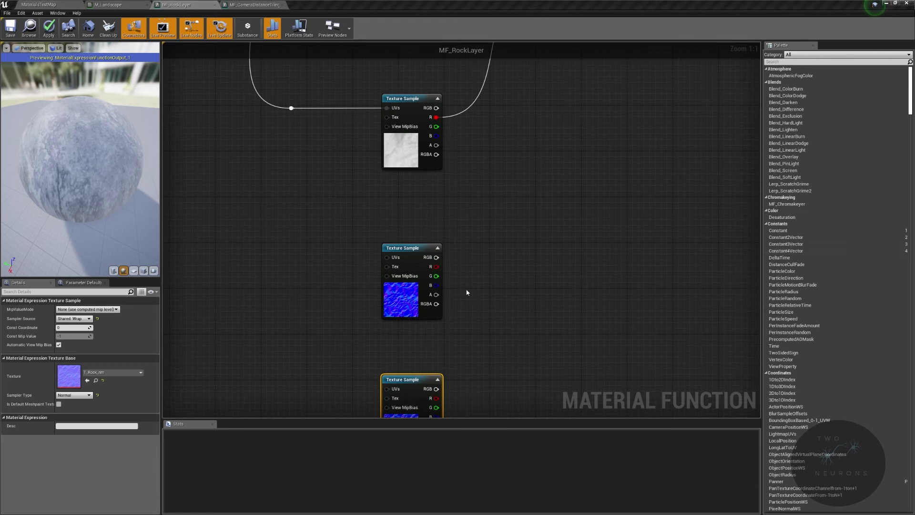
{"action": "left_click_drag", "start_coordinate": [437, 258], "coordinate": [524, 274]}
{"action": "type", "text": "lerp"}
{"action": "key", "text": "Return"}
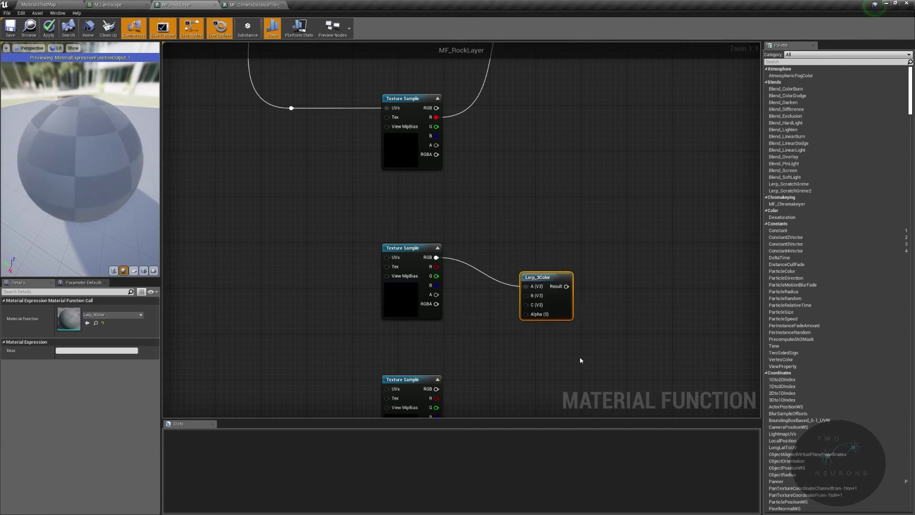
{"action": "key", "text": "Delete"}
- Add a LinearInterpolate node beside the normal samples, feeding the upper sample's RGB into A and the lower sample's RGB into B
{"action": "left_click_drag", "start_coordinate": [436, 257], "coordinate": [500, 278]}
{"action": "type", "text": "ler"}
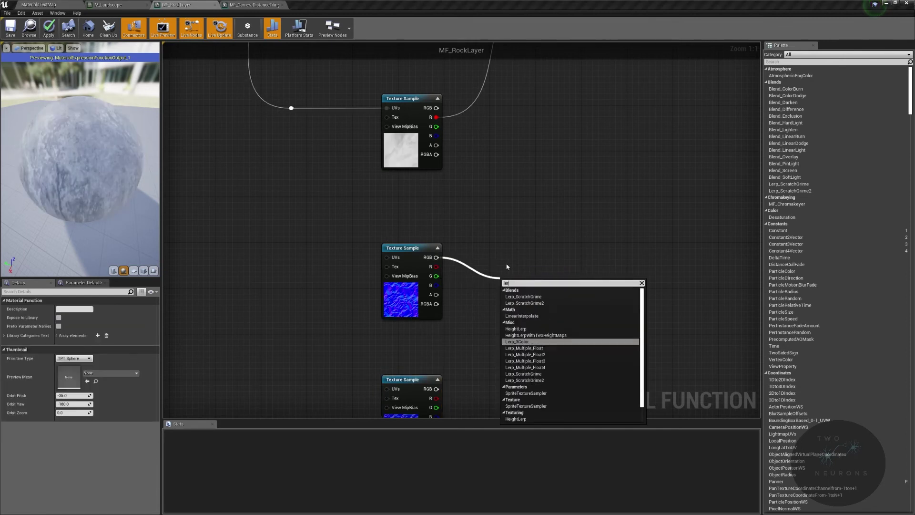
{"action": "type", "text": "p"}
{"action": "left_click", "coordinate": [577, 316]}
{"action": "left_click_drag", "start_coordinate": [536, 279], "coordinate": [569, 251]}
{"action": "left_click", "coordinate": [571, 266]}
{"action": "left_click_drag", "start_coordinate": [436, 388], "coordinate": [419, 213]}
- Connect the normal Lerp's output to the Normal input of MakeMaterialAttributes
{"action": "right_click_drag", "start_coordinate": [347, 262], "coordinate": [622, 68]}
{"action": "scroll", "coordinate": [591, 208], "scroll_direction": "down", "scroll_amount": 4}
{"action": "right_click_drag", "start_coordinate": [591, 208], "coordinate": [499, 217]}
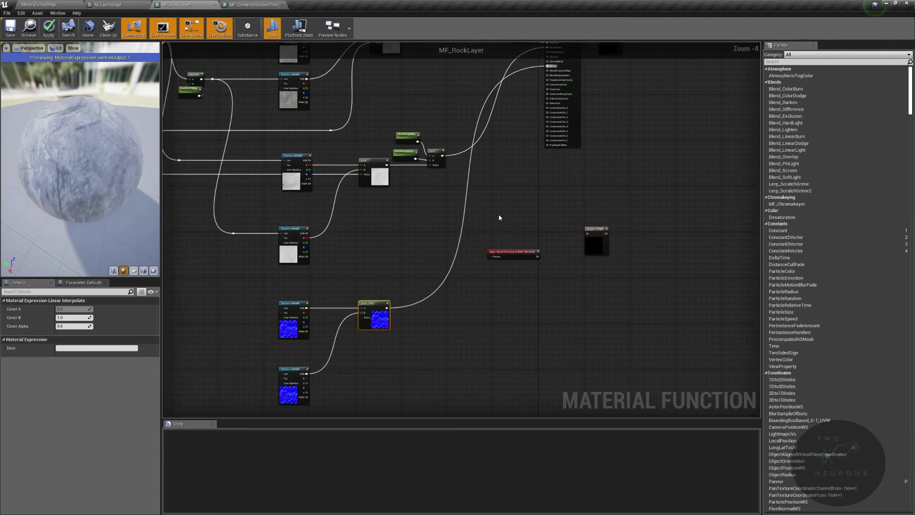
- Move the UV texture coordinate input above Output Height and feed the near UV wire to the upper normal sample's UVs through a reroute point
{"action": "left_click_drag", "start_coordinate": [508, 251], "coordinate": [596, 211]}
{"action": "right_click_drag", "start_coordinate": [266, 266], "coordinate": [464, 363]}
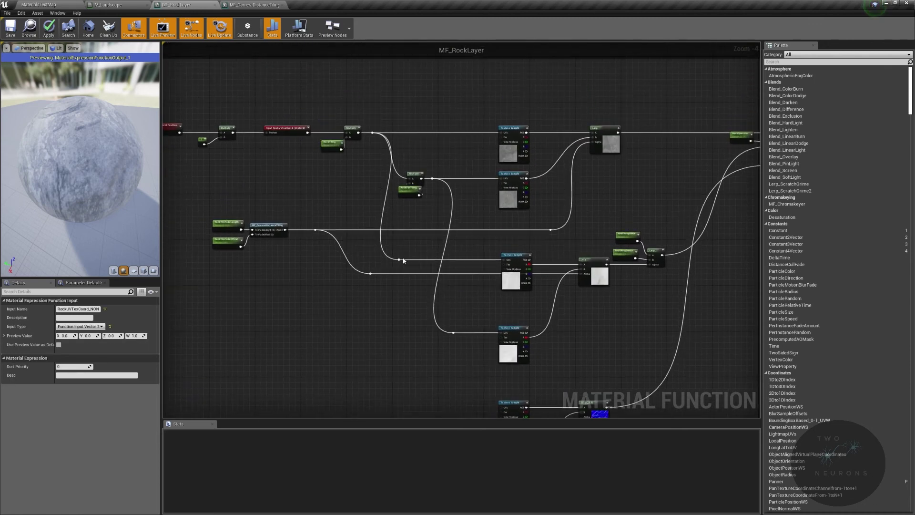
{"action": "scroll", "coordinate": [435, 371], "scroll_direction": "up", "scroll_amount": 2}
{"action": "left_click_drag", "start_coordinate": [436, 371], "coordinate": [524, 208]}
{"action": "right_click_drag", "start_coordinate": [479, 164], "coordinate": [544, 305]}
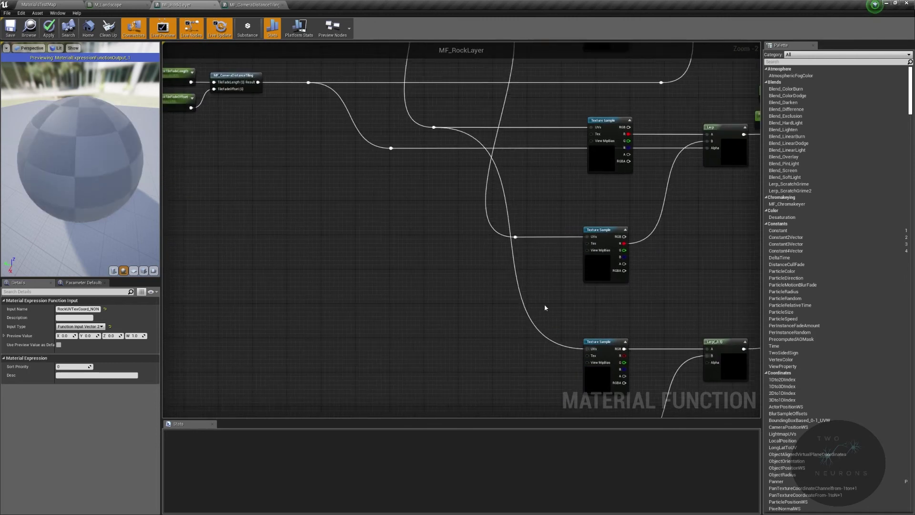
{"action": "double_click", "coordinate": [496, 167]}
{"action": "left_click_drag", "start_coordinate": [498, 170], "coordinate": [506, 362]}
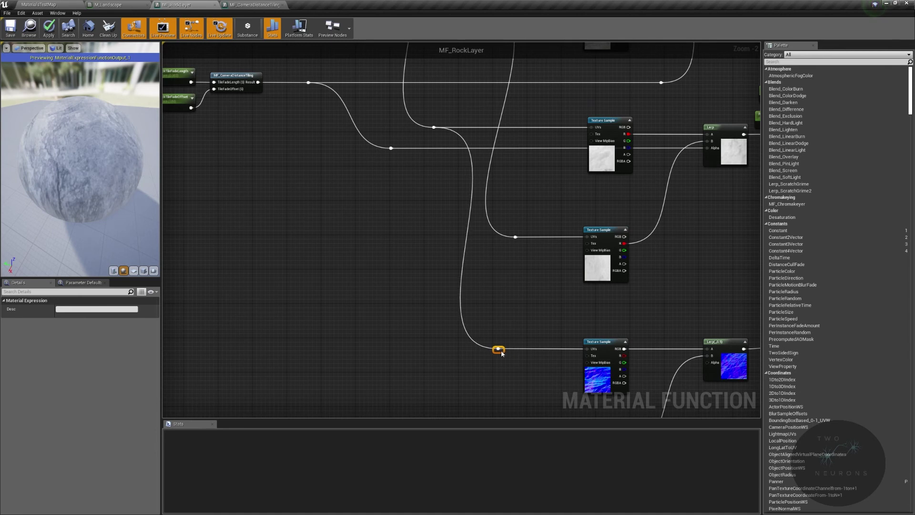
- Connect the far UV wire to the lower normal sample's UVs through a new reroute point and straighten the connections
{"action": "right_click_drag", "start_coordinate": [501, 354], "coordinate": [490, 206]}
{"action": "left_click_drag", "start_coordinate": [505, 88], "coordinate": [586, 301]}
{"action": "double_click", "coordinate": [539, 107]}
{"action": "left_click_drag", "start_coordinate": [540, 111], "coordinate": [676, 336]}
{"action": "key", "text": "q"}
{"action": "left_click_drag", "start_coordinate": [388, 163], "coordinate": [733, 214]}
{"action": "key", "text": "q"}
{"action": "right_click_drag", "start_coordinate": [627, 208], "coordinate": [599, 354]}
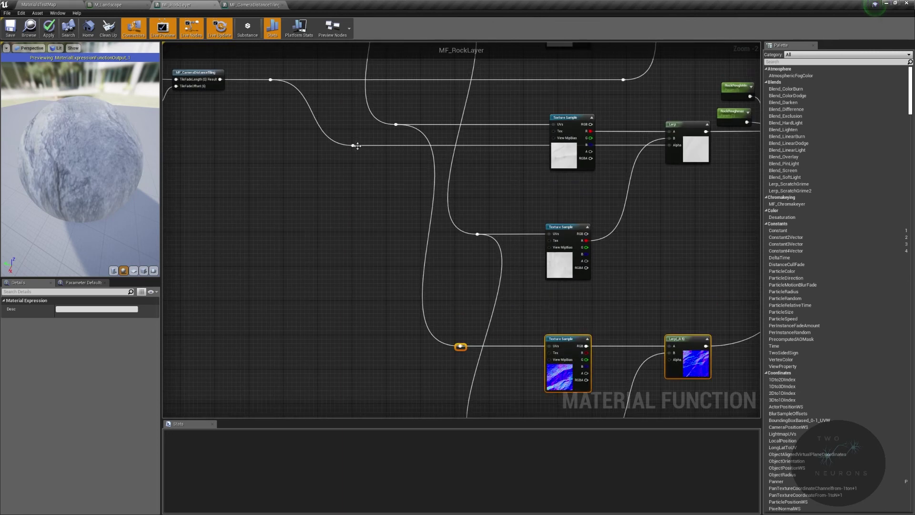
- Connect the camera distance wire to the normal Lerp's Alpha, adding a reroute point below the upper normal sample's UV wire and straightening it
{"action": "left_click_drag", "start_coordinate": [355, 144], "coordinate": [671, 244]}
{"action": "left_click", "coordinate": [531, 159]}
{"action": "double_click", "coordinate": [532, 166]}
{"action": "left_click_drag", "start_coordinate": [531, 164], "coordinate": [466, 255]}
{"action": "left_click_drag", "start_coordinate": [541, 265], "coordinate": [718, 291]}
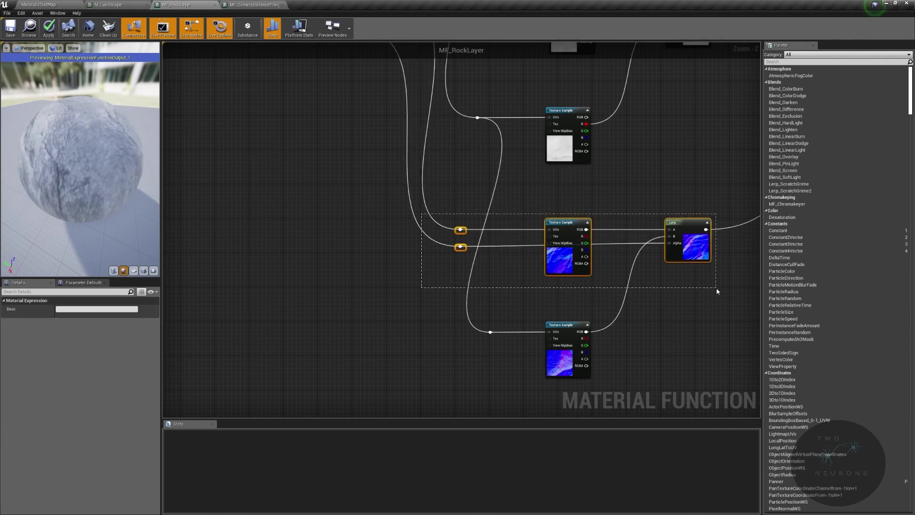
{"action": "right_click_drag", "start_coordinate": [669, 349], "coordinate": [560, 354]}
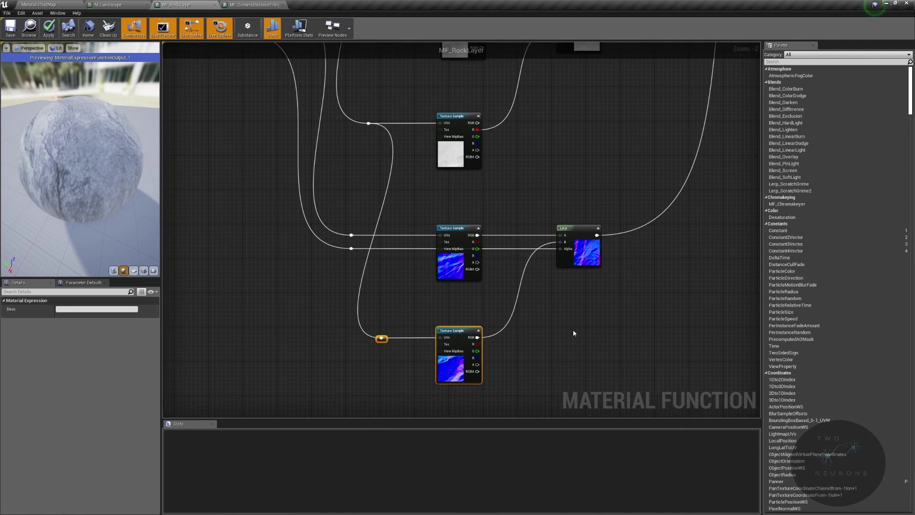
- Move the lower normal sample and its reroute point slightly up, closer to the upper normal sample
{"action": "left_click", "coordinate": [511, 332]}
{"action": "left_click_drag", "start_coordinate": [454, 365], "coordinate": [549, 377]}
{"action": "key", "text": "Up"}
{"action": "key", "text": "Up"}
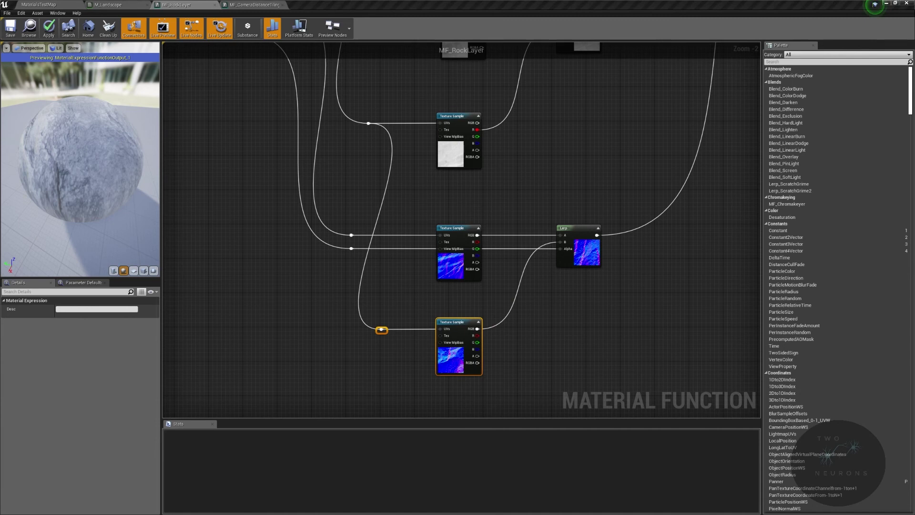
- Move the two T_Rock_AO texture samples below the normal samples and stack them in the same column
{"action": "right_click_drag", "start_coordinate": [693, 214], "coordinate": [350, 417]}
{"action": "scroll", "coordinate": [497, 227], "scroll_direction": "up", "scroll_amount": 2}
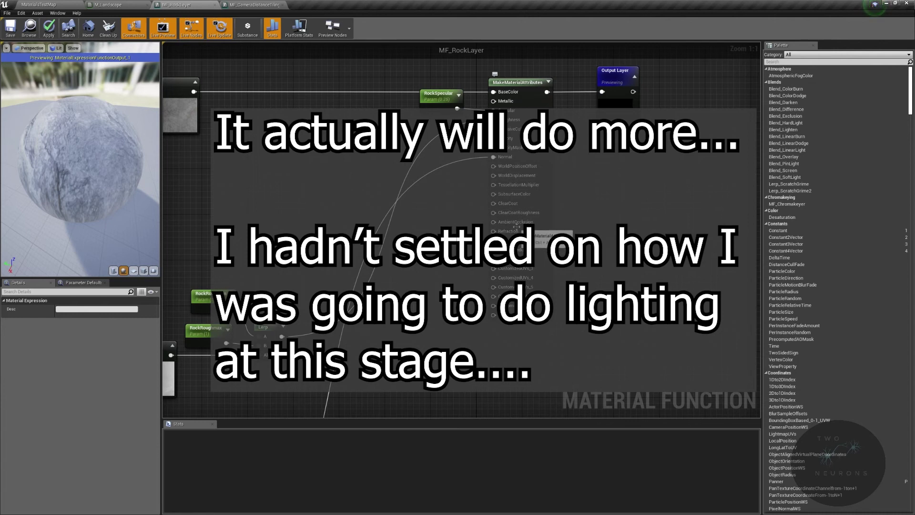
{"action": "right_click_drag", "start_coordinate": [489, 226], "coordinate": [748, 274]}
{"action": "scroll", "coordinate": [748, 274], "scroll_direction": "down", "scroll_amount": 2}
{"action": "right_click_drag", "start_coordinate": [619, 381], "coordinate": [586, 85]}
{"action": "scroll", "coordinate": [586, 85], "scroll_direction": "up", "scroll_amount": 2}
{"action": "left_click", "coordinate": [452, 250]}
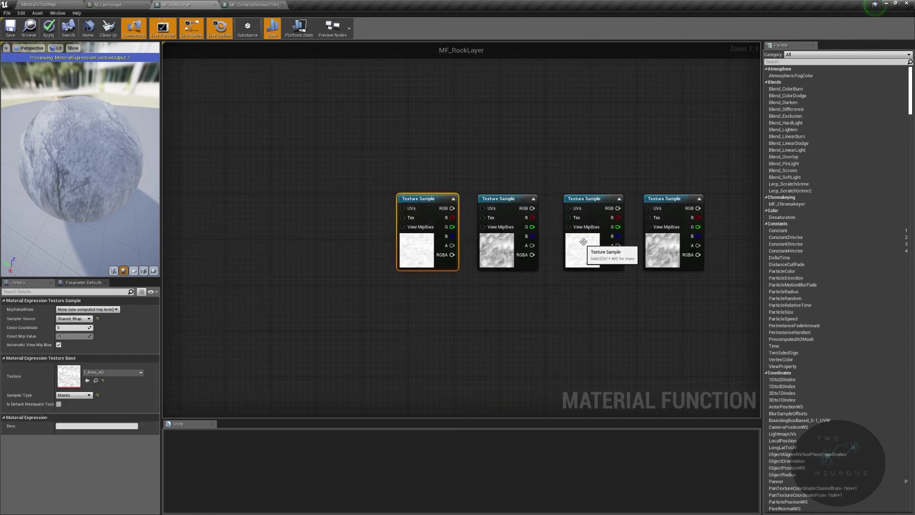
{"action": "left_click", "coordinate": [603, 202], "text": "ctrl"}
{"action": "left_click_drag", "start_coordinate": [606, 375], "coordinate": [640, 206]}
{"action": "left_click", "coordinate": [641, 171]}
{"action": "left_click_drag", "start_coordinate": [641, 174], "coordinate": [474, 298]}
{"action": "right_click_drag", "start_coordinate": [611, 227], "coordinate": [522, 273]}
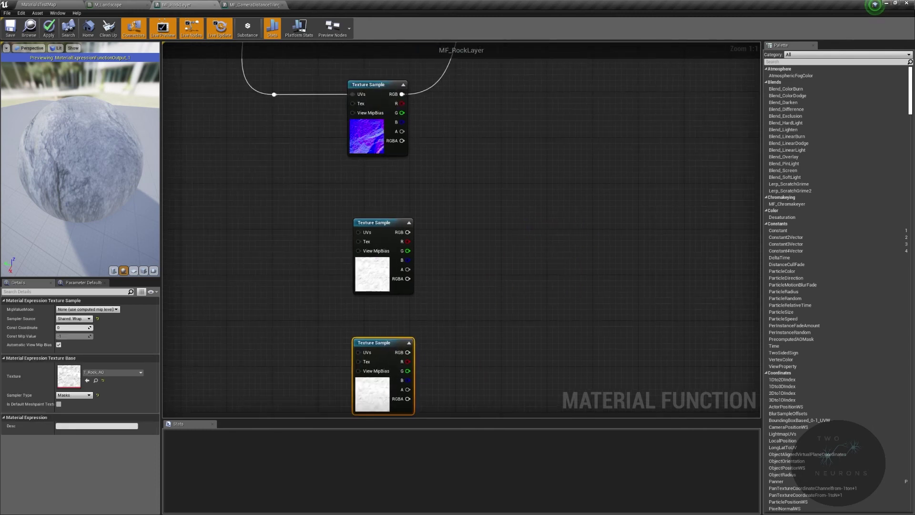
- Add a LinearInterpolate node fed at A by the upper ambient occlusion sample's RGB and place it level with the sample
{"action": "right_click_drag", "start_coordinate": [583, 153], "coordinate": [625, 185]}
{"action": "left_click_drag", "start_coordinate": [452, 261], "coordinate": [507, 254]}
{"action": "type", "text": "lin"}
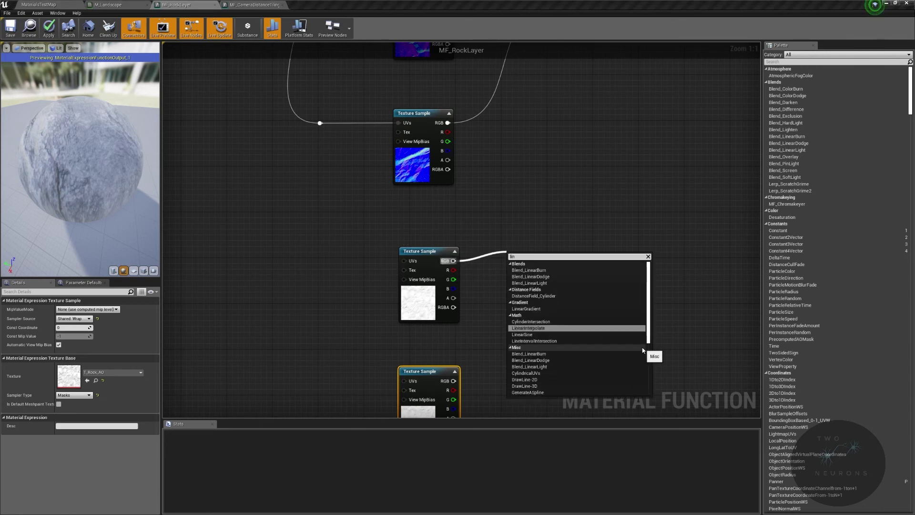
{"action": "key", "text": "Return"}
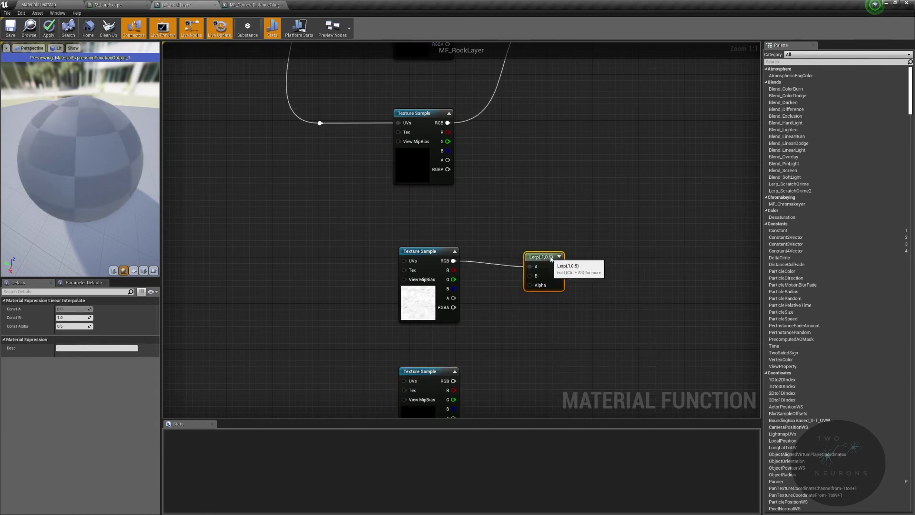
{"action": "left_click_drag", "start_coordinate": [549, 260], "coordinate": [560, 253]}
{"action": "right_click_drag", "start_coordinate": [528, 264], "coordinate": [550, 356]}
{"action": "left_click_drag", "start_coordinate": [585, 344], "coordinate": [613, 339]}
{"action": "right_click_drag", "start_coordinate": [606, 335], "coordinate": [586, 338]}
{"action": "mouse_move", "coordinate": [581, 349]}
{"action": "left_mouse_down"}
{"action": "mouse_move", "coordinate": [586, 359]}
{"action": "mouse_move", "coordinate": [602, 352]}
{"action": "mouse_move", "coordinate": [594, 351]}
{"action": "left_mouse_up"}
{"action": "right_click_drag", "start_coordinate": [595, 350], "coordinate": [600, 230]}
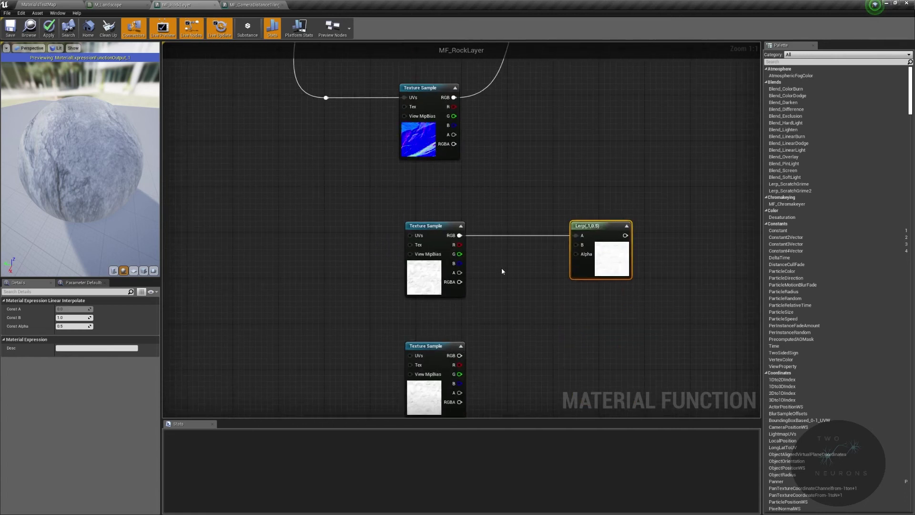
- Connect the lower ambient occlusion sample's RGB to the Lerp's B and the Lerp's output to AmbientOcclusion on MakeMaterialAttributes
{"action": "left_click", "coordinate": [445, 284]}
{"action": "left_click_drag", "start_coordinate": [460, 355], "coordinate": [582, 245]}
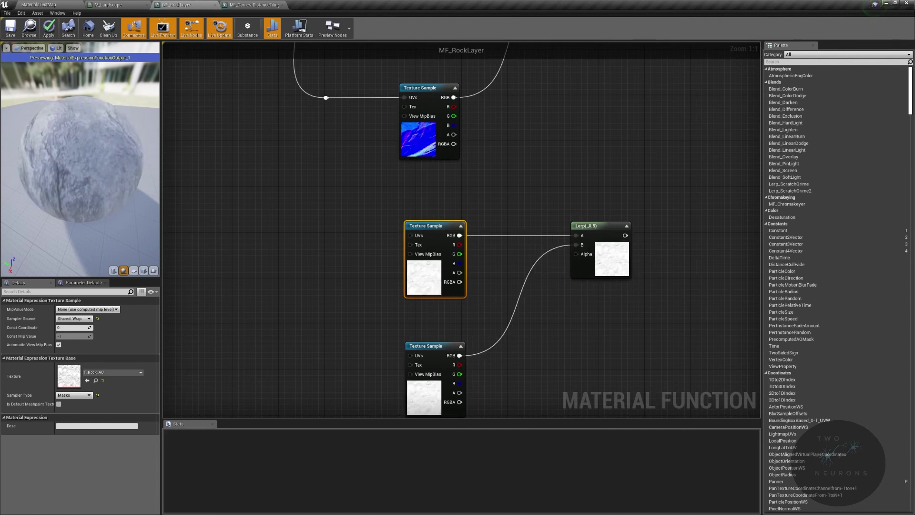
{"action": "right_click_drag", "start_coordinate": [618, 248], "coordinate": [552, 332]}
{"action": "left_click_drag", "start_coordinate": [559, 320], "coordinate": [542, 377]}
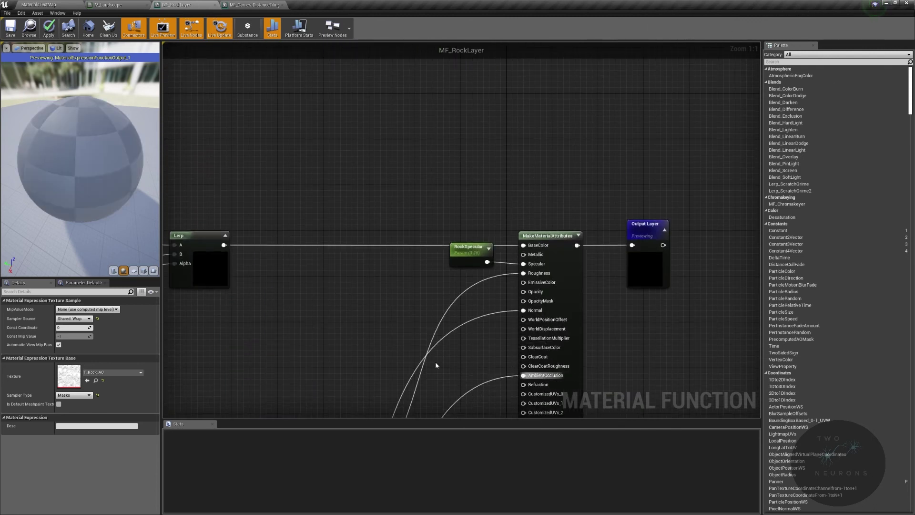
- Feed the near UV wire into the upper ambient occlusion sample's UVs and place a reroute point level with it
{"action": "scroll", "coordinate": [435, 362], "scroll_direction": "down", "scroll_amount": 3}
{"action": "right_click_drag", "start_coordinate": [488, 135], "coordinate": [467, 407]}
{"action": "right_click_drag", "start_coordinate": [481, 308], "coordinate": [462, 226]}
{"action": "left_click_drag", "start_coordinate": [455, 229], "coordinate": [541, 202]}
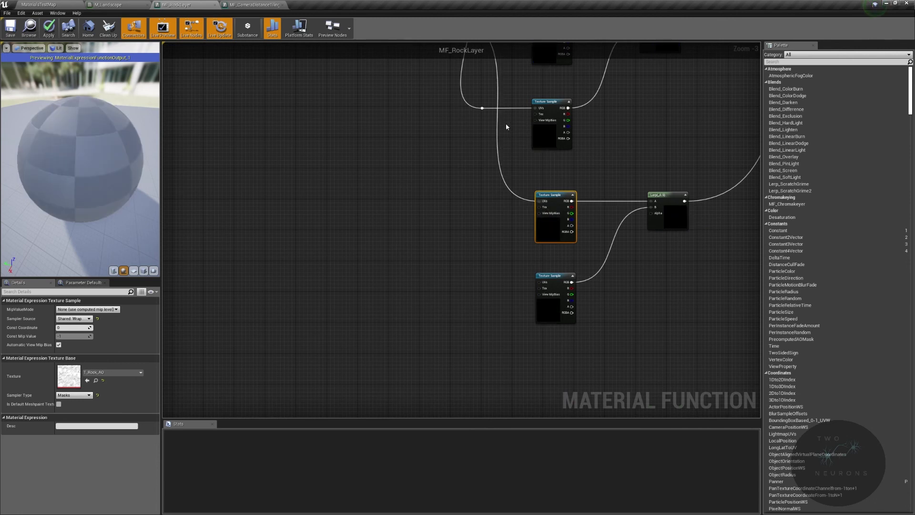
{"action": "double_click", "coordinate": [497, 132]}
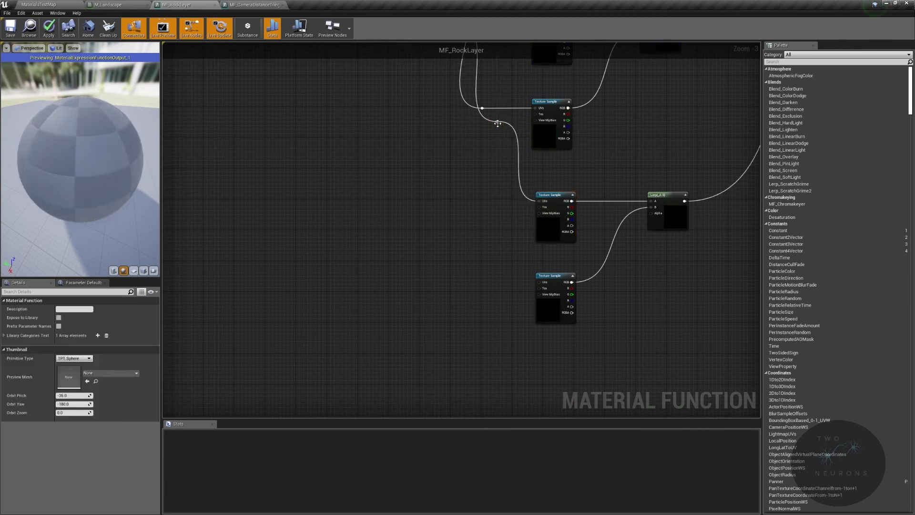
{"action": "left_click_drag", "start_coordinate": [497, 134], "coordinate": [483, 207]}
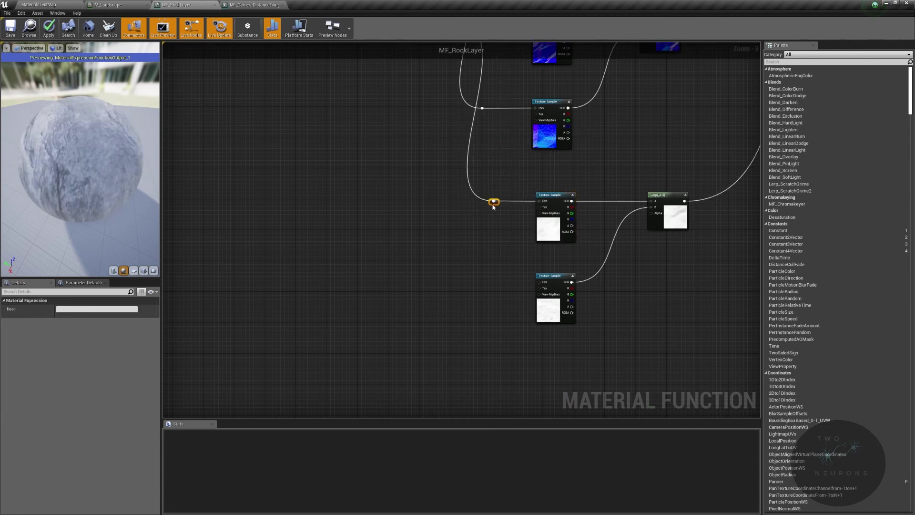
- Feed the far UV wire into the lower ambient occlusion sample's UVs through a new reroute point and move the sample slightly down
{"action": "right_click_drag", "start_coordinate": [471, 210], "coordinate": [513, 343]}
{"action": "left_click_drag", "start_coordinate": [526, 242], "coordinate": [586, 351]}
{"action": "left_click", "coordinate": [557, 242]}
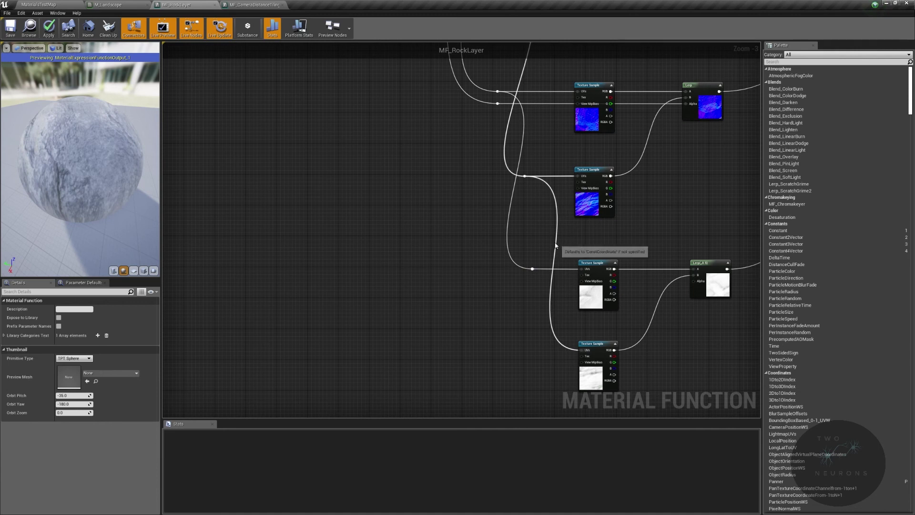
{"action": "double_click", "coordinate": [556, 243]}
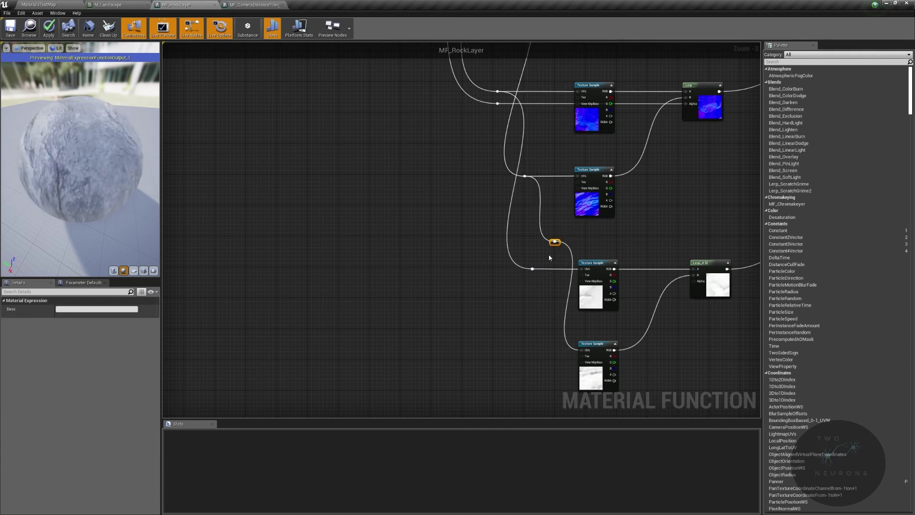
{"action": "left_click_drag", "start_coordinate": [593, 344], "coordinate": [593, 347]}
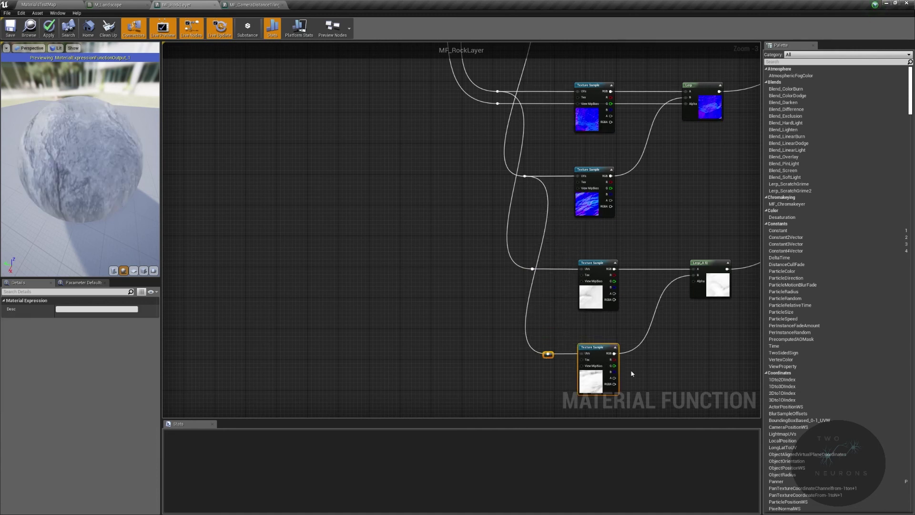
{"action": "left_click", "coordinate": [629, 329]}
- Connect the camera distance wire to the ambient occlusion Lerp's Alpha, add a reroute point below the near UV wire and straighten the connection
{"action": "right_click_drag", "start_coordinate": [520, 134], "coordinate": [492, 246]}
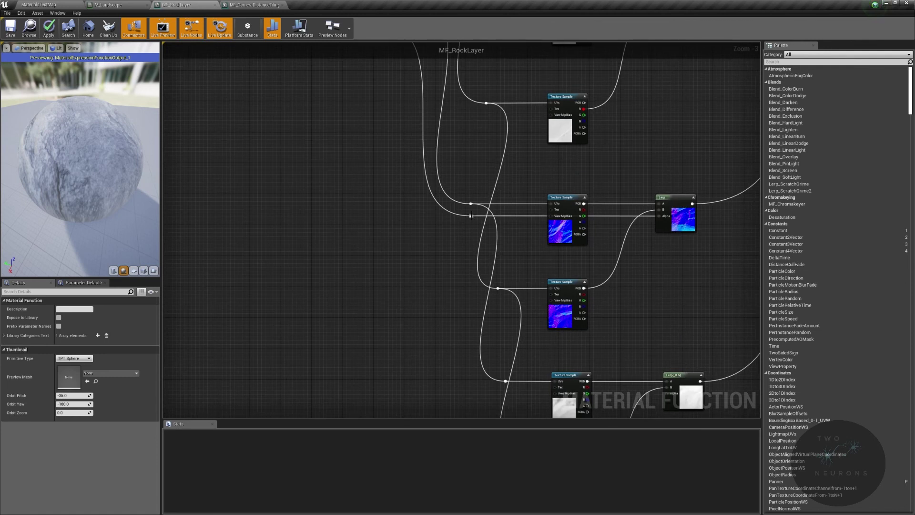
{"action": "left_click_drag", "start_coordinate": [471, 217], "coordinate": [668, 169]}
{"action": "right_click_drag", "start_coordinate": [615, 81], "coordinate": [658, 225]}
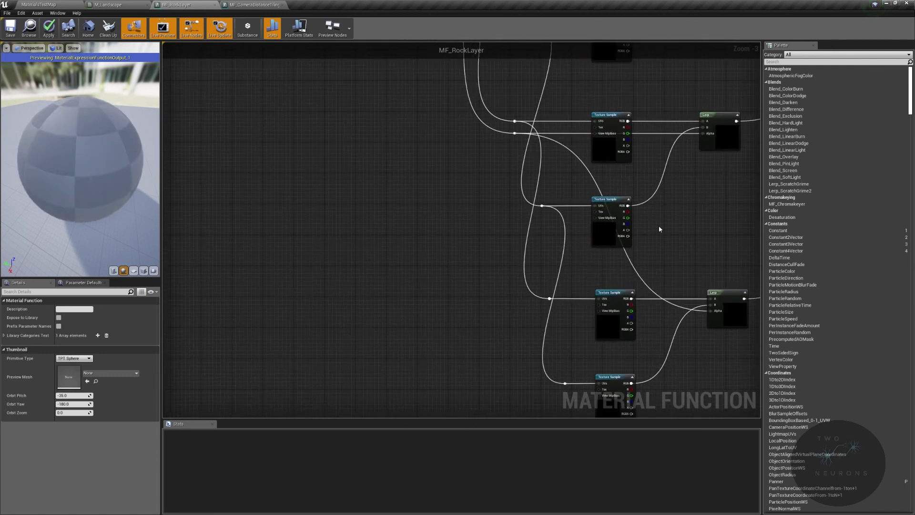
{"action": "double_click", "coordinate": [586, 167]}
{"action": "left_click_drag", "start_coordinate": [586, 166], "coordinate": [543, 324]}
{"action": "left_click_drag", "start_coordinate": [511, 281], "coordinate": [638, 333]}
{"action": "key", "text": "q"}
{"action": "right_click_drag", "start_coordinate": [460, 344], "coordinate": [555, 312]}
{"action": "scroll", "coordinate": [553, 303], "scroll_direction": "down", "scroll_amount": 1}
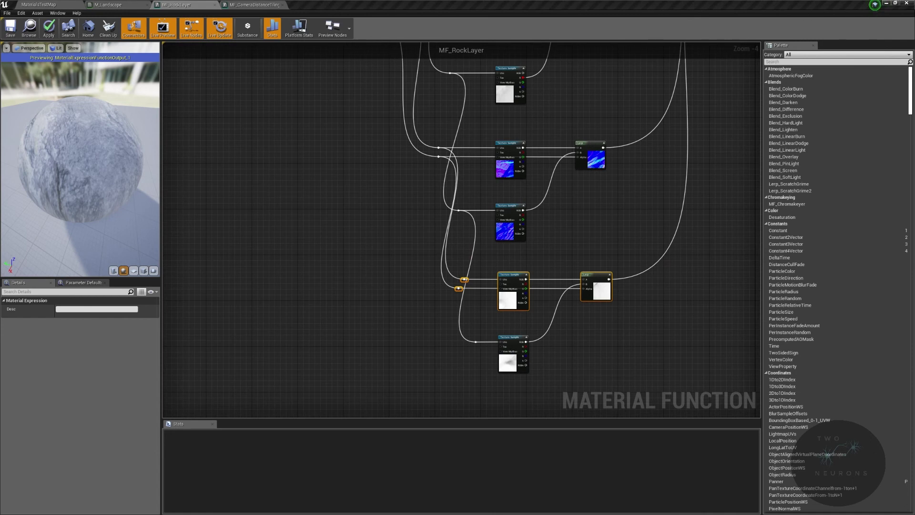
- Stack the two T_Rock_Disp texture samples one above the other and move them down towards the rest of the texture samples
{"action": "right_click_drag", "start_coordinate": [750, 312], "coordinate": [534, 435]}
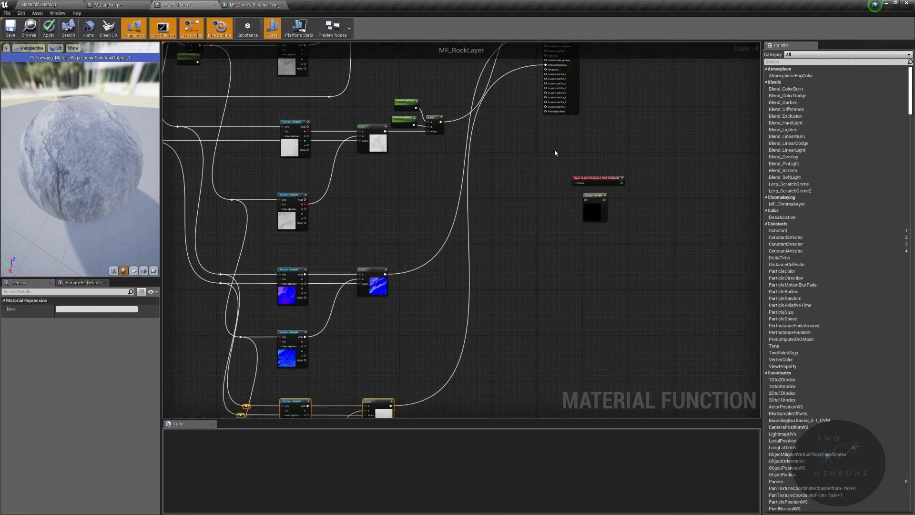
{"action": "left_click_drag", "start_coordinate": [594, 210], "coordinate": [556, 201]}
{"action": "right_click_drag", "start_coordinate": [556, 201], "coordinate": [757, 417]}
{"action": "right_click_drag", "start_coordinate": [496, 135], "coordinate": [440, 207]}
{"action": "left_click", "coordinate": [440, 206]}
{"action": "scroll", "coordinate": [439, 206], "scroll_direction": "up", "scroll_amount": 2}
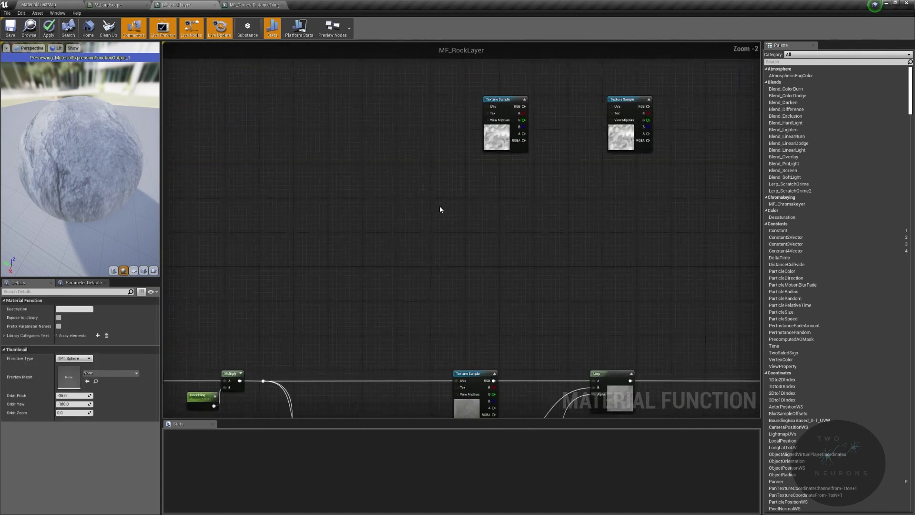
{"action": "scroll", "coordinate": [439, 206], "scroll_direction": "up", "scroll_amount": 2}
{"action": "left_click", "coordinate": [523, 112]}
{"action": "right_click_drag", "start_coordinate": [446, 100], "coordinate": [371, 171]}
{"action": "left_click_drag", "start_coordinate": [611, 133], "coordinate": [446, 219]}
{"action": "left_click_drag", "start_coordinate": [484, 305], "coordinate": [485, 306]}
{"action": "scroll", "coordinate": [457, 184], "scroll_direction": "down", "scroll_amount": 3}
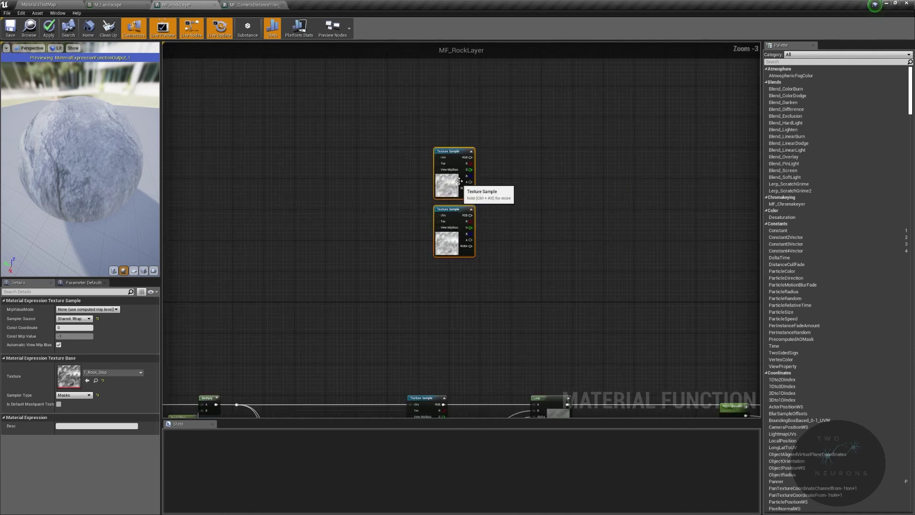
{"action": "left_click_drag", "start_coordinate": [459, 151], "coordinate": [392, 305]}
{"action": "right_click_drag", "start_coordinate": [366, 86], "coordinate": [356, 230]}
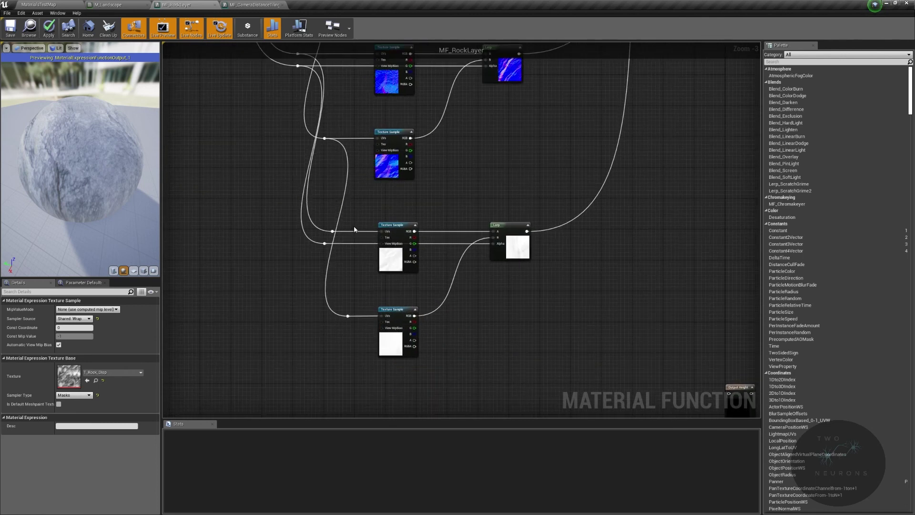
- Nudge the two ambient occlusion samples left to line up with the normal samples above them
{"action": "left_click_drag", "start_coordinate": [411, 364], "coordinate": [414, 369]}
{"action": "key", "text": "Left"}
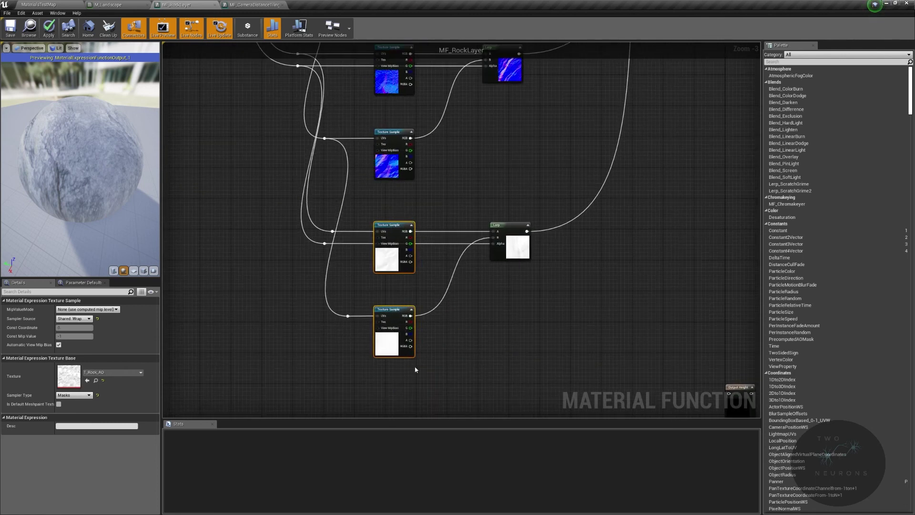
{"action": "right_click_drag", "start_coordinate": [367, 138], "coordinate": [355, 293]}
{"action": "scroll", "coordinate": [354, 292], "scroll_direction": "up", "scroll_amount": 2}
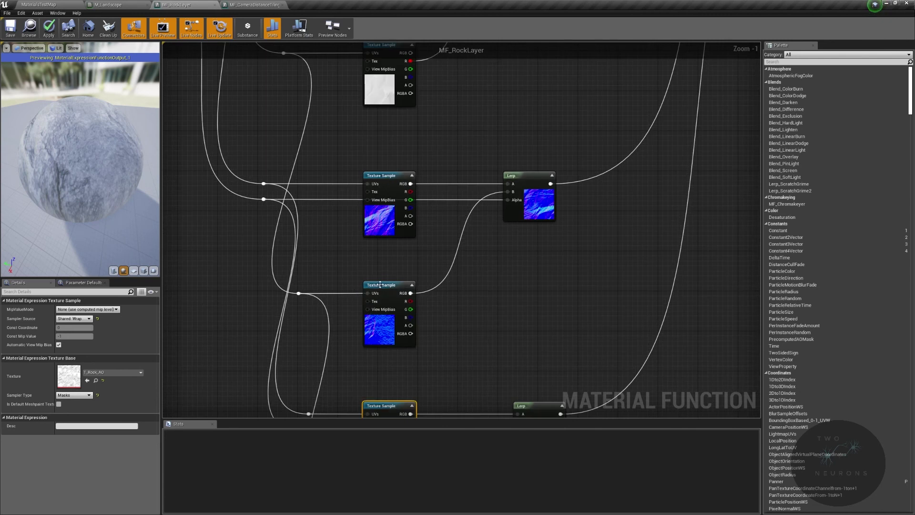
{"action": "left_click_drag", "start_coordinate": [397, 339], "coordinate": [397, 338]}
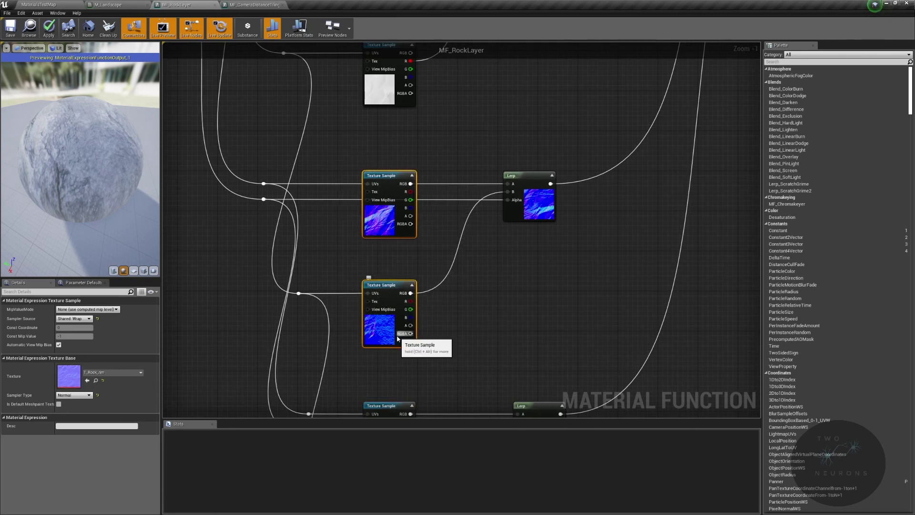
{"action": "left_click", "coordinate": [533, 276]}
{"action": "right_click_drag", "start_coordinate": [533, 276], "coordinate": [550, 479]}
{"action": "left_click_drag", "start_coordinate": [362, 124], "coordinate": [420, 185]}
{"action": "left_click", "coordinate": [429, 303]}
- Place the two displacement samples below the ambient occlusion samples, setting the second one aside, lower and to the left of the first
{"action": "right_click_drag", "start_coordinate": [437, 313], "coordinate": [524, 42]}
{"action": "left_click_drag", "start_coordinate": [392, 260], "coordinate": [489, 405]}
{"action": "left_click_drag", "start_coordinate": [465, 283], "coordinate": [475, 282]}
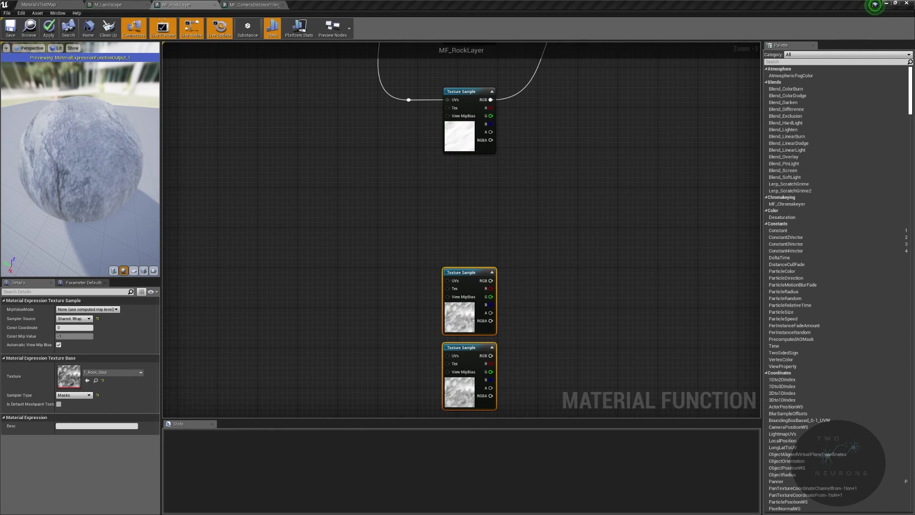
{"action": "right_click_drag", "start_coordinate": [540, 315], "coordinate": [561, 146]}
{"action": "left_click_drag", "start_coordinate": [471, 217], "coordinate": [323, 310]}
{"action": "left_click", "coordinate": [590, 190]}
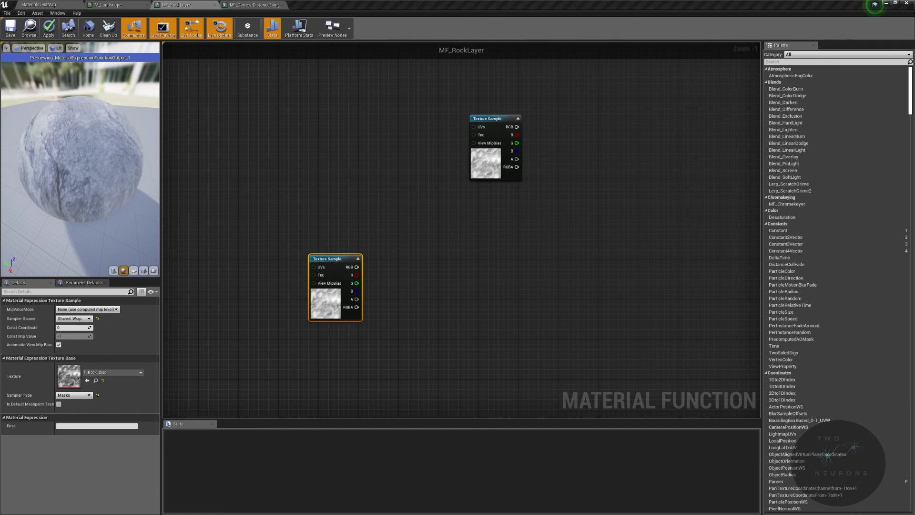
{"action": "right_click_drag", "start_coordinate": [514, 136], "coordinate": [510, 329]}
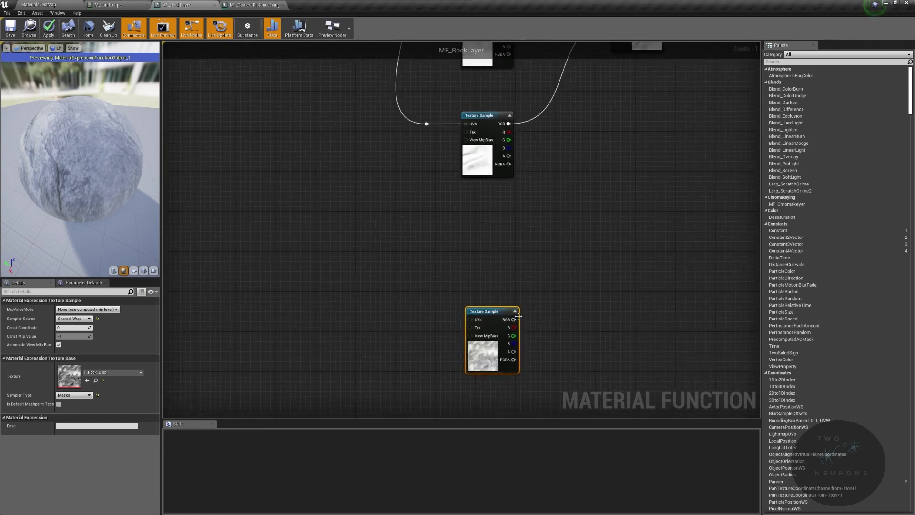
- Connect the upper displacement sample's RGB to the Output Height node and bring the two into line
{"action": "left_click_drag", "start_coordinate": [513, 320], "coordinate": [494, 300]}
{"action": "left_click", "coordinate": [493, 220]}
{"action": "right_click_drag", "start_coordinate": [494, 300], "coordinate": [665, 235]}
{"action": "left_click_drag", "start_coordinate": [248, 255], "coordinate": [669, 248]}
{"action": "right_click_drag", "start_coordinate": [246, 230], "coordinate": [381, 226]}
{"action": "left_click_drag", "start_coordinate": [222, 225], "coordinate": [772, 300]}
{"action": "right_click_drag", "start_coordinate": [249, 276], "coordinate": [625, 282]}
{"action": "left_click", "coordinate": [464, 287]}
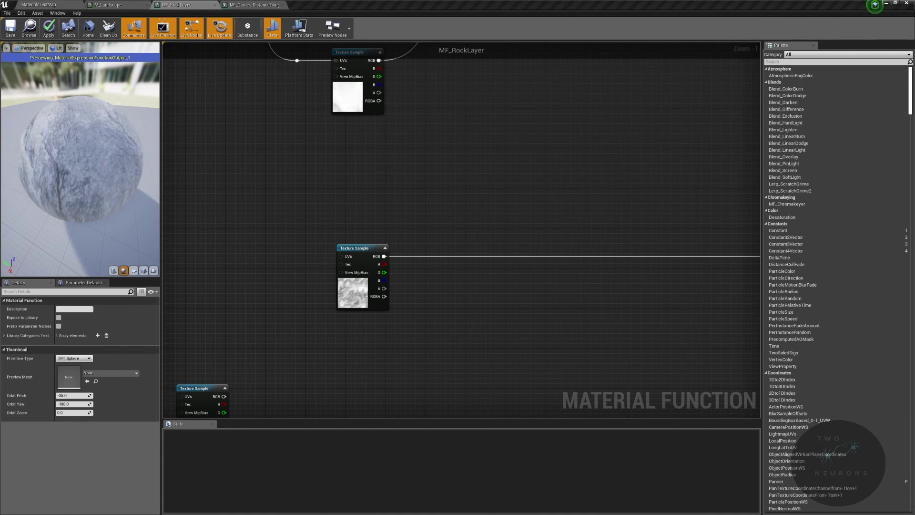
- Connect the reroute feeding the upper ambient occlusion sample's UVs to the UVs input of the upper displacement sample
{"action": "right_click_drag", "start_coordinate": [377, 279], "coordinate": [686, 417]}
{"action": "right_click_drag", "start_coordinate": [604, 125], "coordinate": [520, 367]}
{"action": "scroll", "coordinate": [555, 276], "scroll_direction": "down", "scroll_amount": 3}
{"action": "right_click_drag", "start_coordinate": [435, 271], "coordinate": [402, 56]}
{"action": "right_click_drag", "start_coordinate": [502, 359], "coordinate": [451, 195]}
{"action": "scroll", "coordinate": [441, 228], "scroll_direction": "up", "scroll_amount": 2}
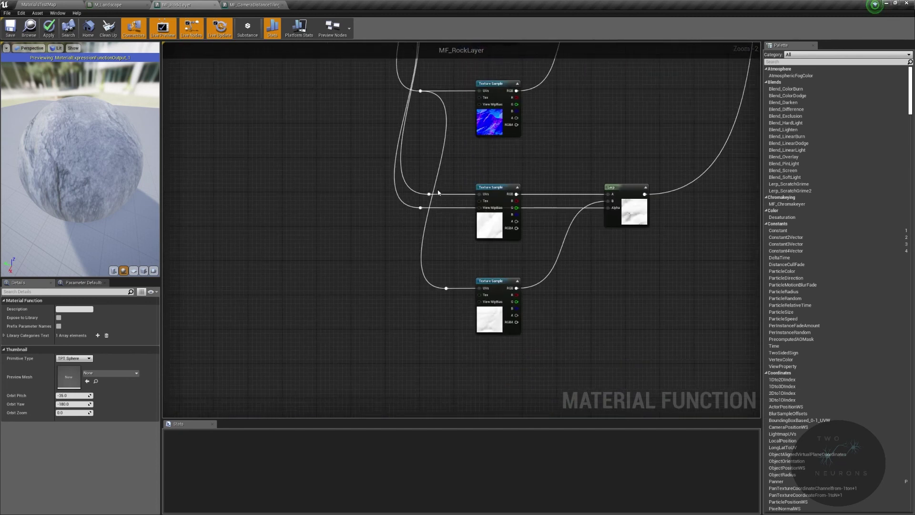
{"action": "left_click_drag", "start_coordinate": [429, 194], "coordinate": [490, 205]}
{"action": "right_click_drag", "start_coordinate": [468, 186], "coordinate": [514, 318]}
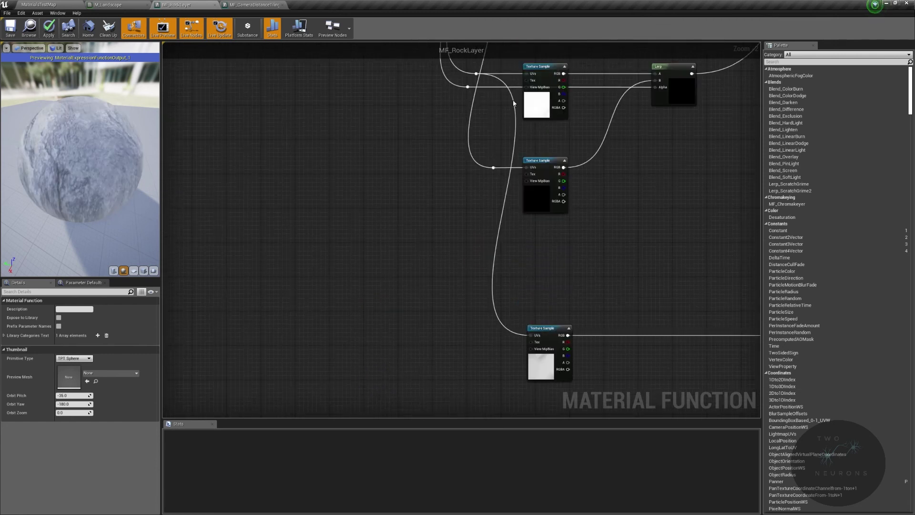
- Add a reroute point beside the connected displacement sample on its UV wire and move the whole row up, including Output Height
{"action": "double_click", "coordinate": [514, 102]}
{"action": "left_click_drag", "start_coordinate": [514, 102], "coordinate": [489, 338]}
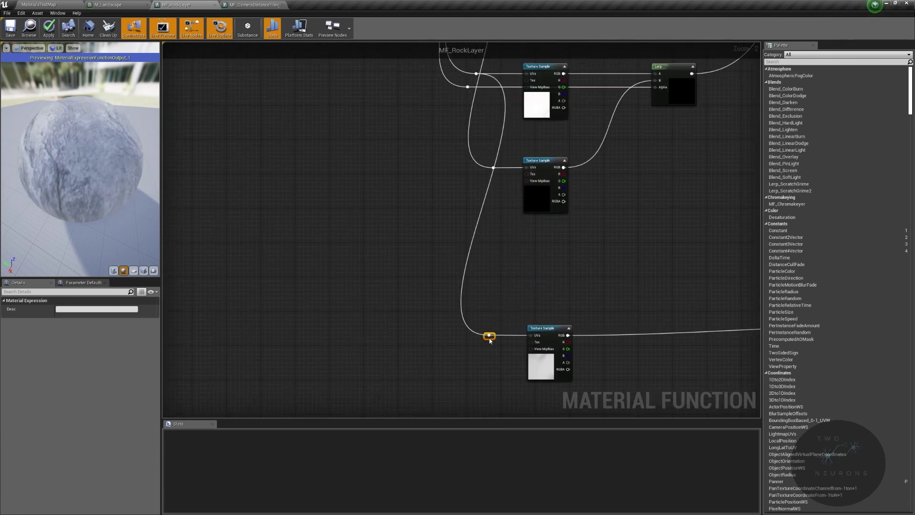
{"action": "scroll", "coordinate": [441, 300], "scroll_direction": "down", "scroll_amount": 4}
{"action": "left_click_drag", "start_coordinate": [477, 319], "coordinate": [478, 293]}
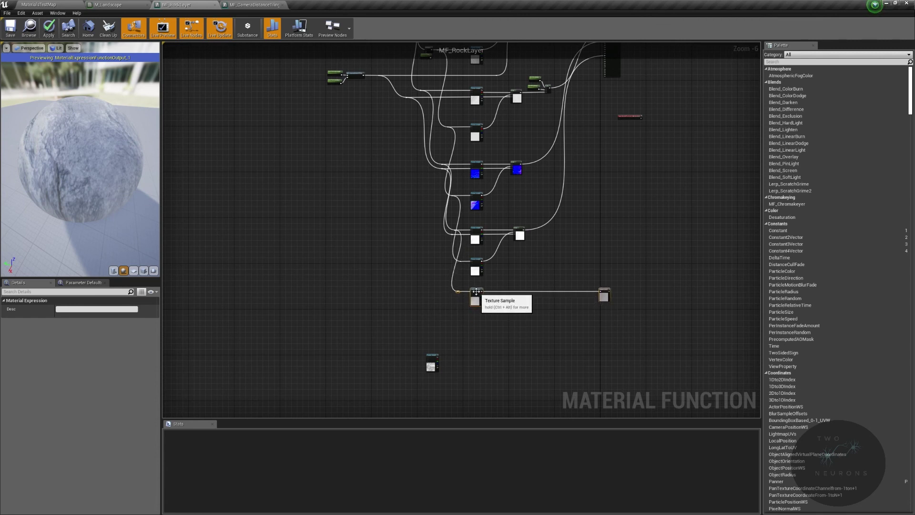
- Place the unconnected displacement texture sample directly below the connected one
{"action": "scroll", "coordinate": [477, 294], "scroll_direction": "up", "scroll_amount": 6}
{"action": "right_click_drag", "start_coordinate": [574, 245], "coordinate": [277, 347]}
{"action": "scroll", "coordinate": [278, 345], "scroll_direction": "down", "scroll_amount": 2}
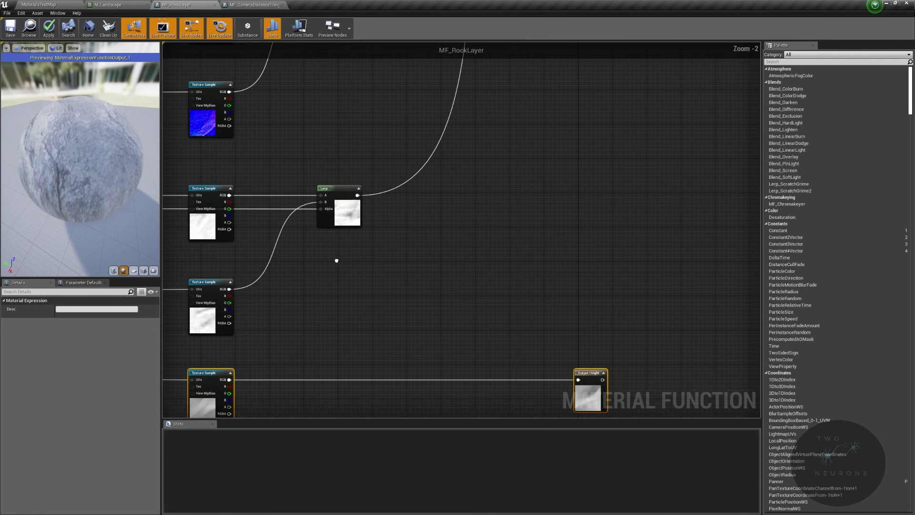
{"action": "right_click_drag", "start_coordinate": [337, 260], "coordinate": [372, 417]}
{"action": "scroll", "coordinate": [391, 319], "scroll_direction": "down", "scroll_amount": 3}
{"action": "right_click_drag", "start_coordinate": [472, 212], "coordinate": [666, 53]}
{"action": "right_click_drag", "start_coordinate": [530, 414], "coordinate": [551, 227]}
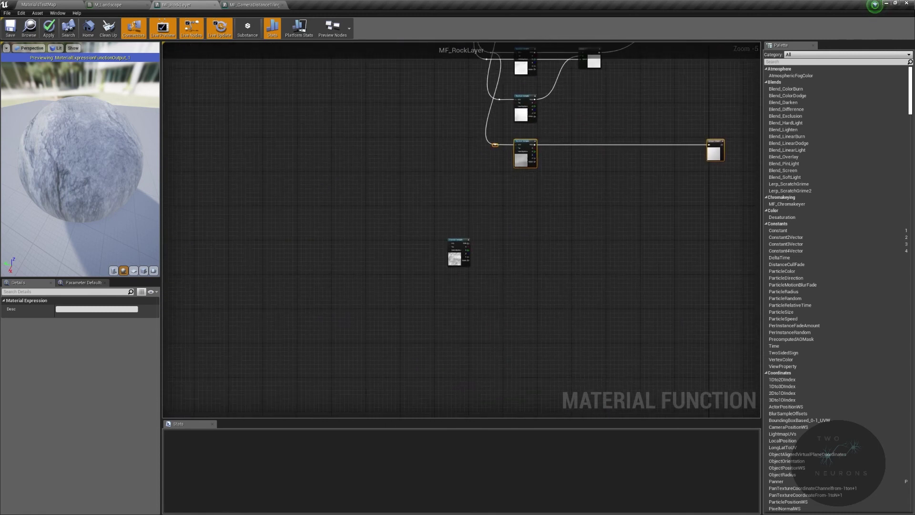
{"action": "left_click_drag", "start_coordinate": [452, 243], "coordinate": [520, 196]}
{"action": "left_click", "coordinate": [443, 247]}
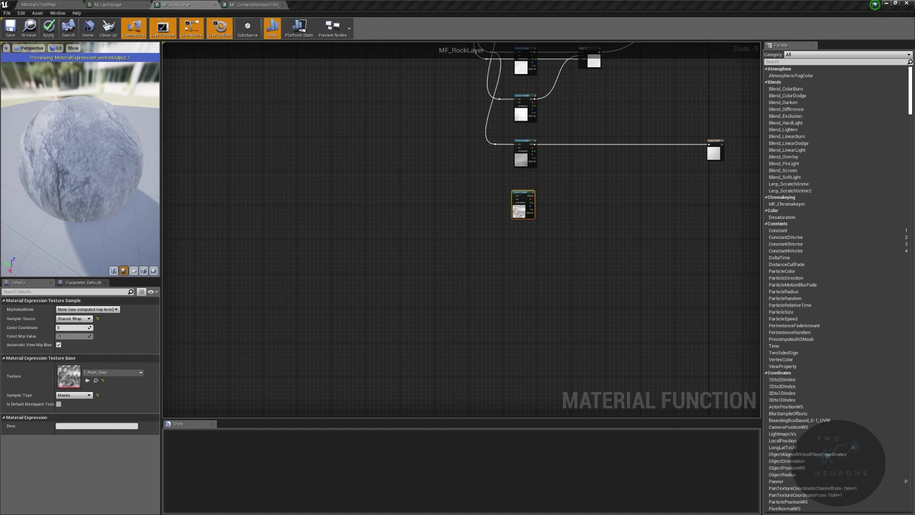
- Bring the RockUVTexCoord_NON input down beside the unconnected displacement sample and shift that sample closer to it
{"action": "right_click_drag", "start_coordinate": [597, 125], "coordinate": [405, 379]}
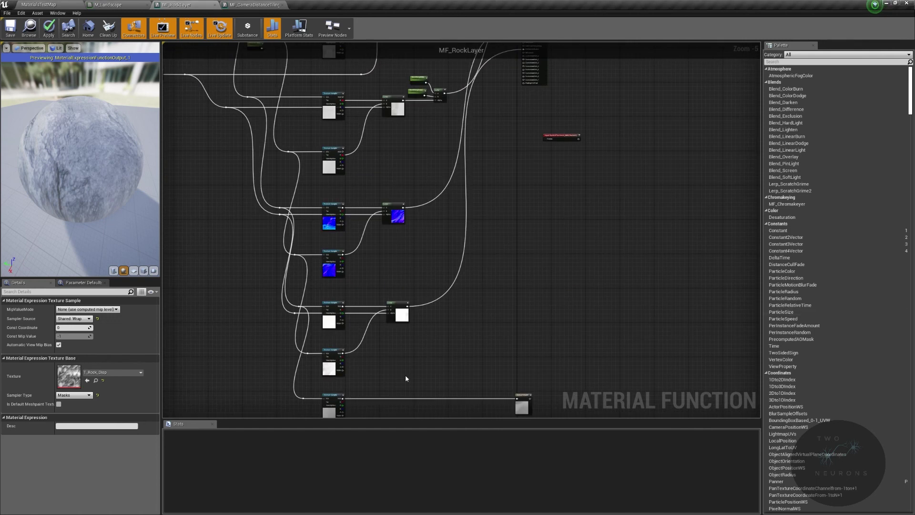
{"action": "left_click_drag", "start_coordinate": [561, 137], "coordinate": [288, 337]}
{"action": "scroll", "coordinate": [288, 339], "scroll_direction": "up", "scroll_amount": 6}
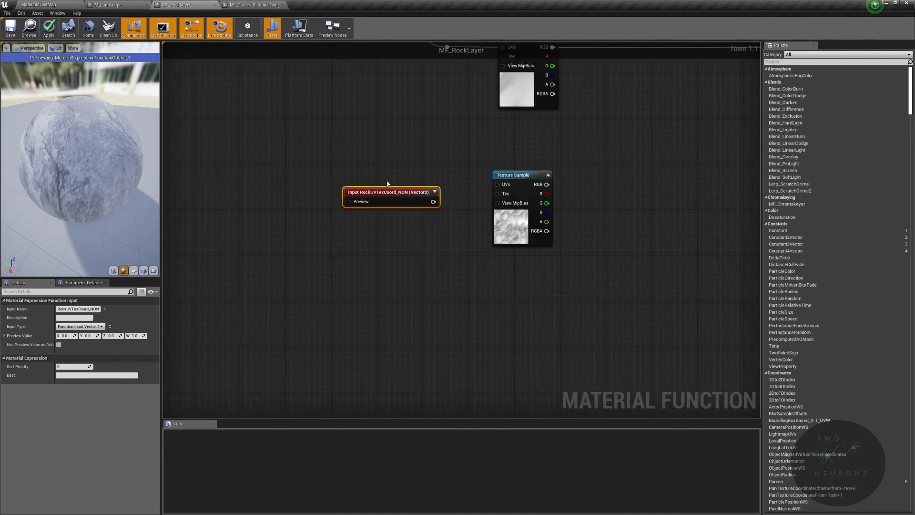
{"action": "left_click_drag", "start_coordinate": [537, 174], "coordinate": [456, 174]}
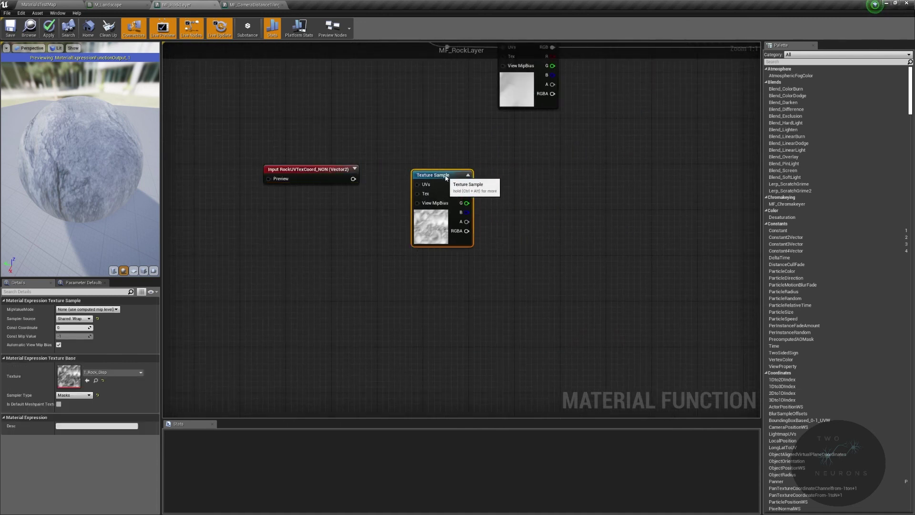
- Apply the changes to MF_RockLayer, then open the M_Landscape material and save it
{"action": "left_click", "coordinate": [49, 28]}
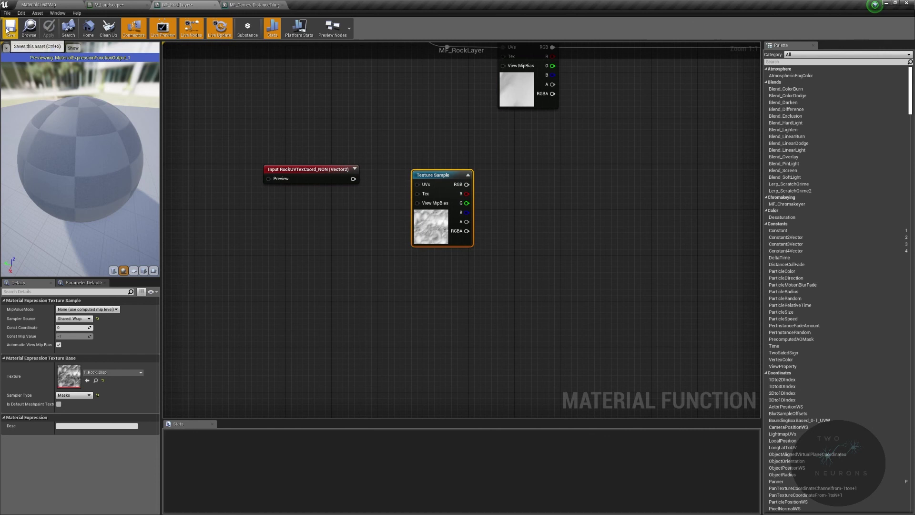
{"action": "left_click", "coordinate": [113, 5]}
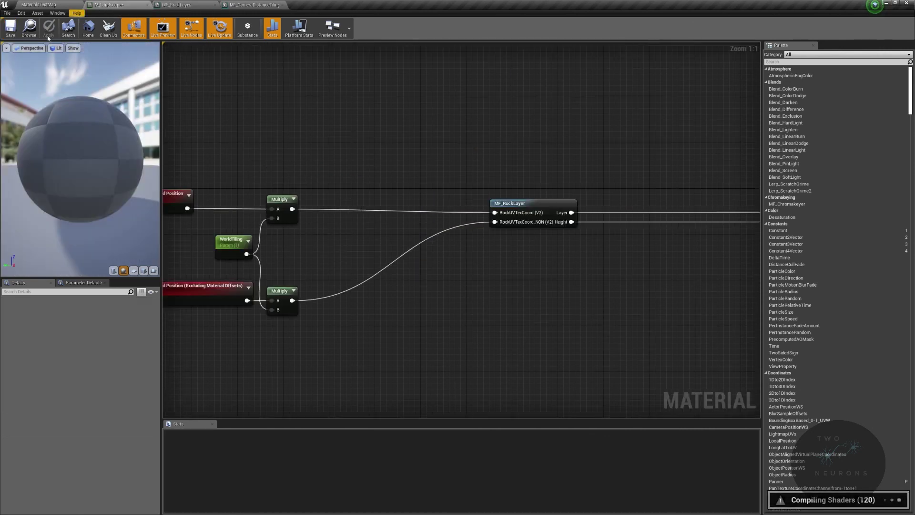
{"action": "left_click", "coordinate": [7, 35]}
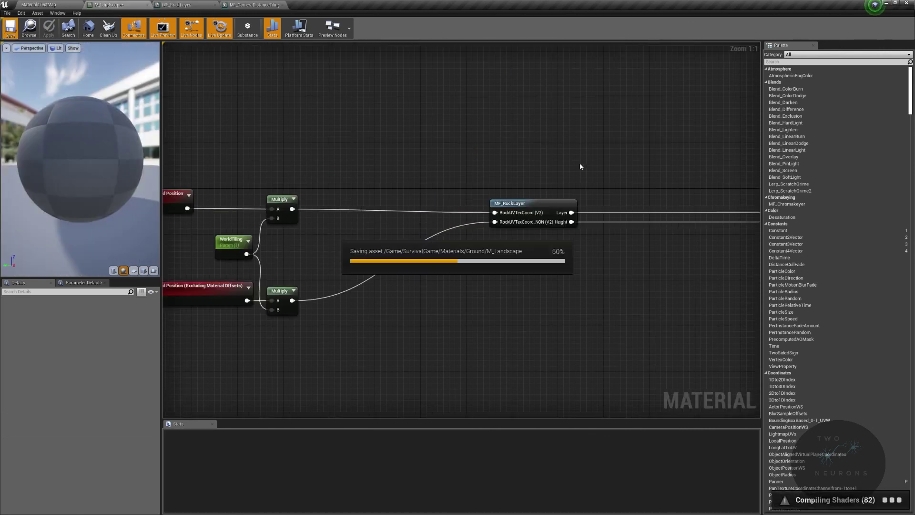
- Set the Rock layer's Preview Weight to 1 in the Layer Blend node, then apply and save M_Landscape
{"action": "right_click_drag", "start_coordinate": [637, 230], "coordinate": [296, 245]}
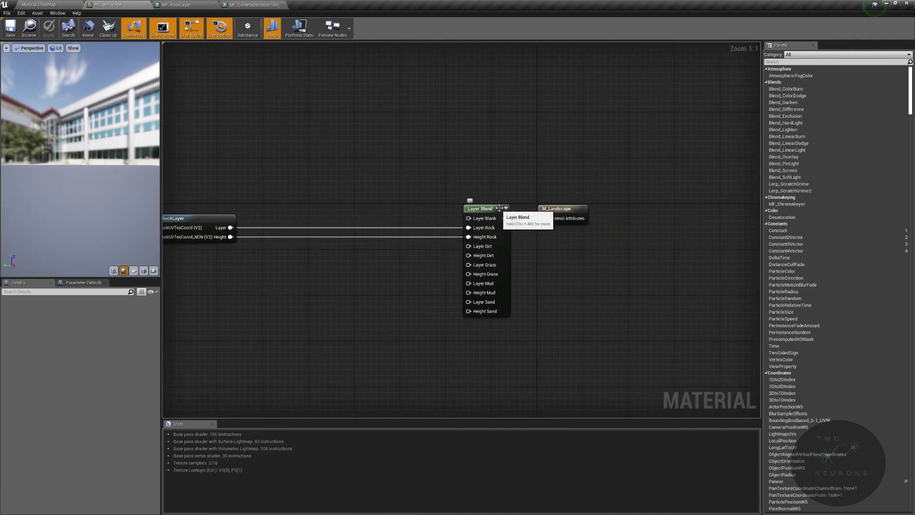
{"action": "right_click_drag", "start_coordinate": [414, 234], "coordinate": [477, 237]}
{"action": "left_click_drag", "start_coordinate": [68, 138], "coordinate": [114, 161]}
{"action": "scroll", "coordinate": [93, 159], "scroll_direction": "up", "scroll_amount": 3}
{"action": "scroll", "coordinate": [93, 159], "scroll_direction": "down", "scroll_amount": 5}
{"action": "scroll", "coordinate": [93, 157], "scroll_direction": "up", "scroll_amount": 6}
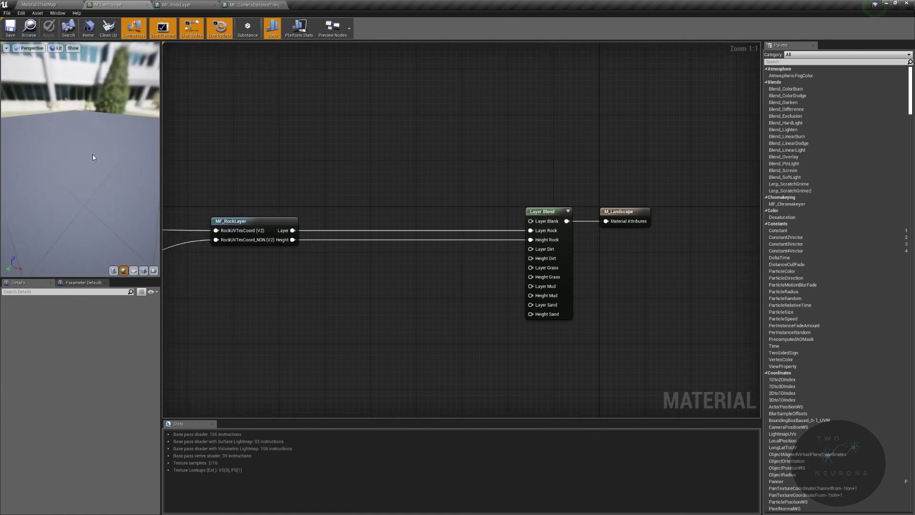
{"action": "scroll", "coordinate": [92, 156], "scroll_direction": "down", "scroll_amount": 3}
{"action": "left_click", "coordinate": [546, 211]}
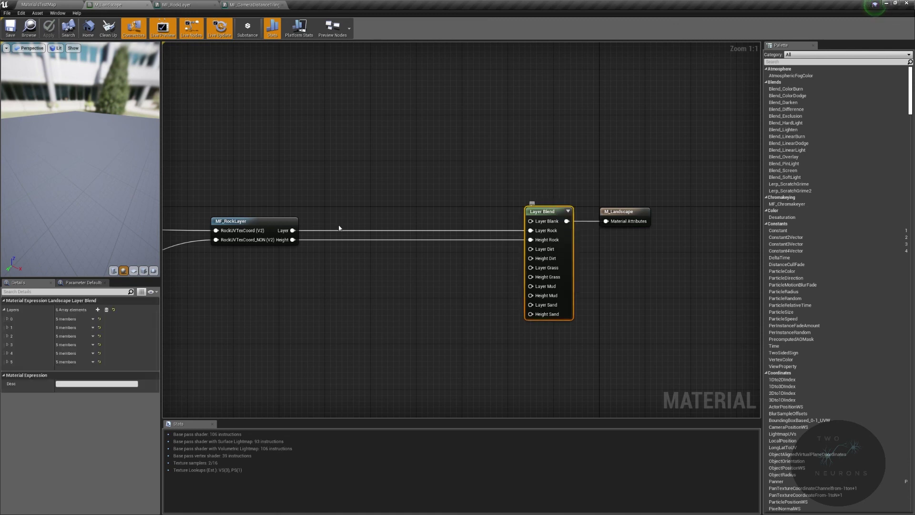
{"action": "left_click", "coordinate": [6, 318]}
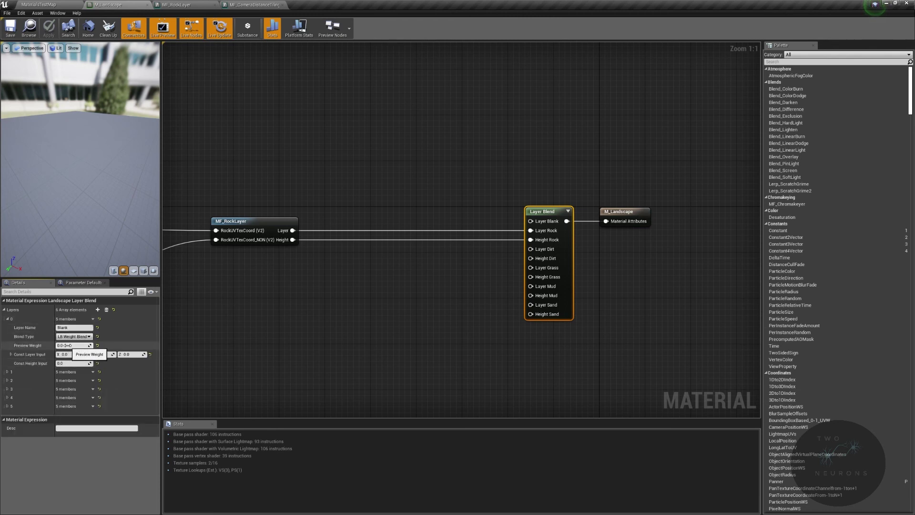
{"action": "left_click", "coordinate": [7, 371]}
{"action": "type", "text": "1"}
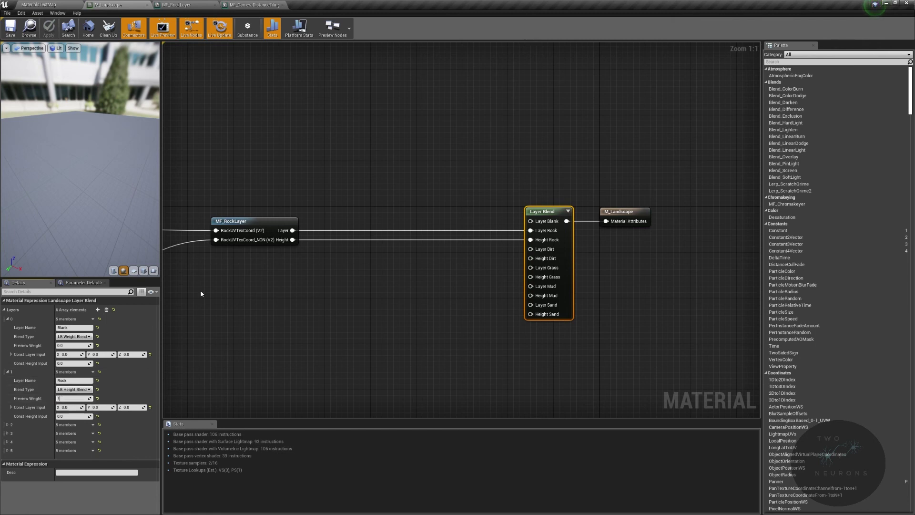
{"action": "key", "text": "Return"}
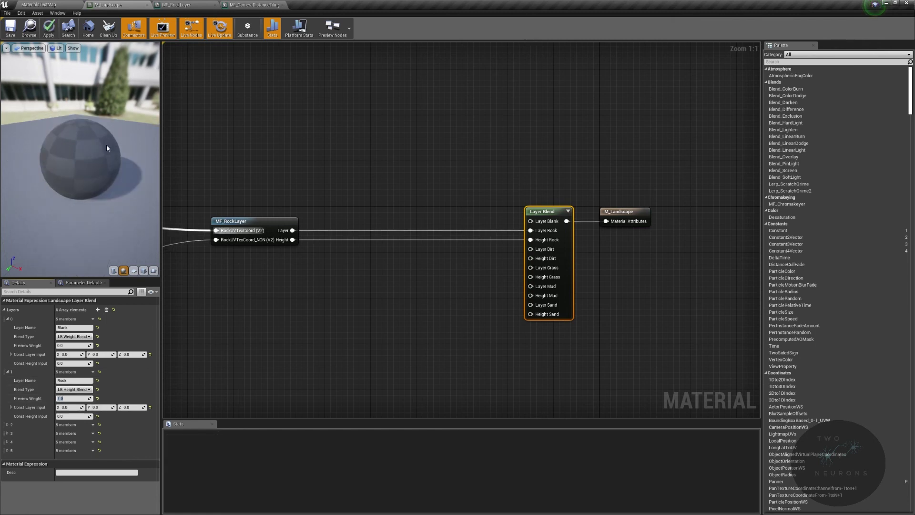
{"action": "left_click", "coordinate": [49, 27]}
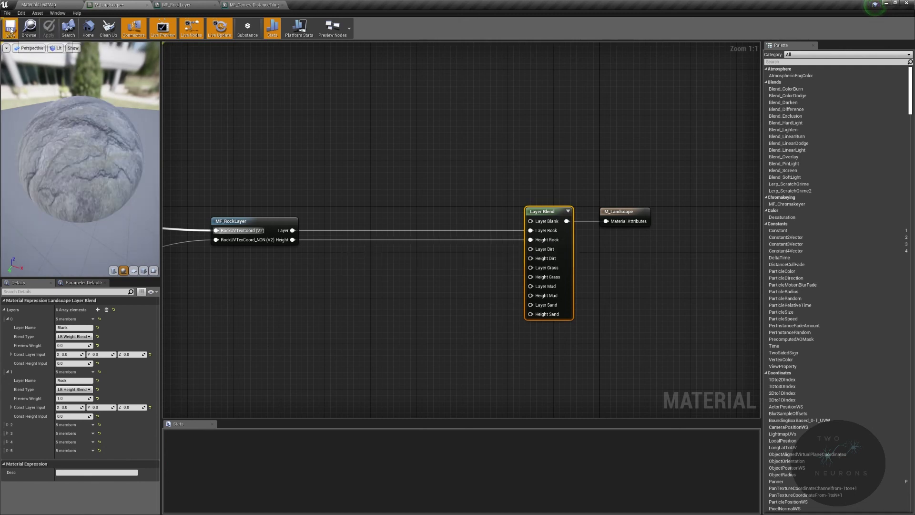
{"action": "left_click", "coordinate": [10, 29]}
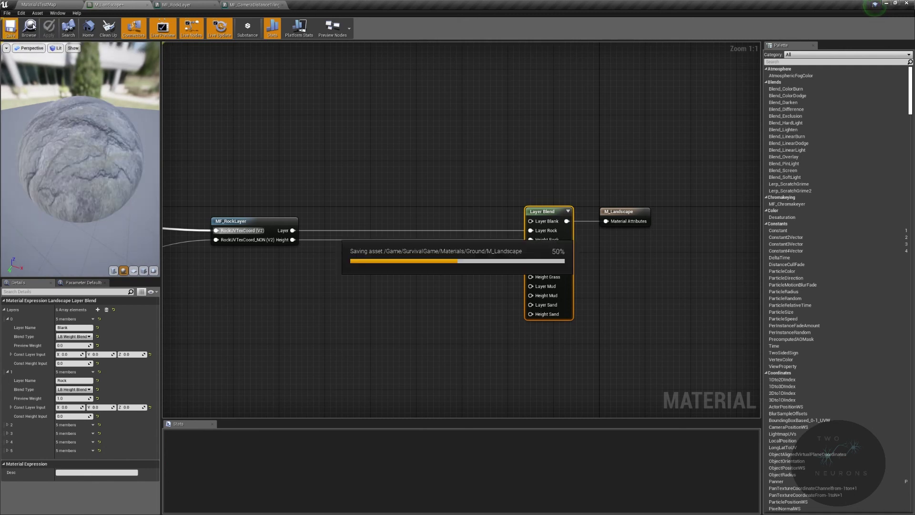
- Create a material instance of M_Landscape in the level's Ground materials folder, keeping the default name M_Landscape_Inst
{"action": "left_click", "coordinate": [54, 5]}
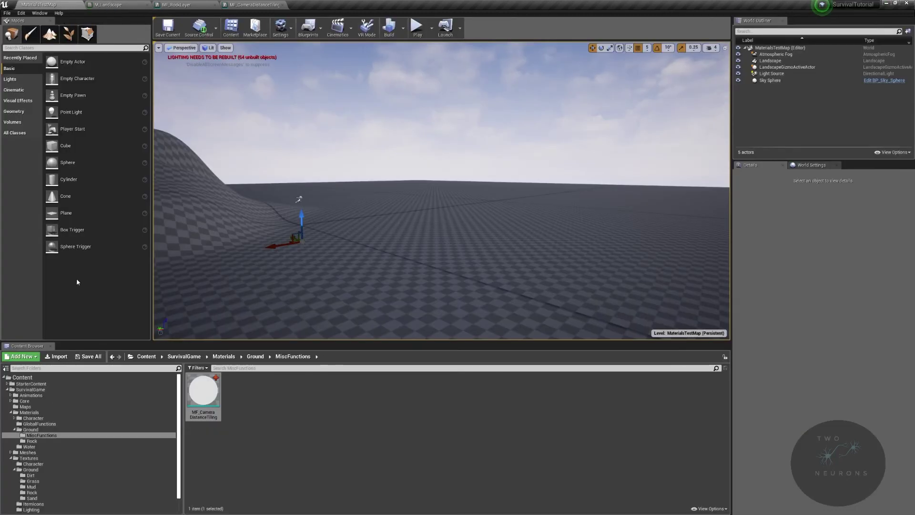
{"action": "left_click", "coordinate": [255, 356]}
{"action": "right_click", "coordinate": [279, 389]}
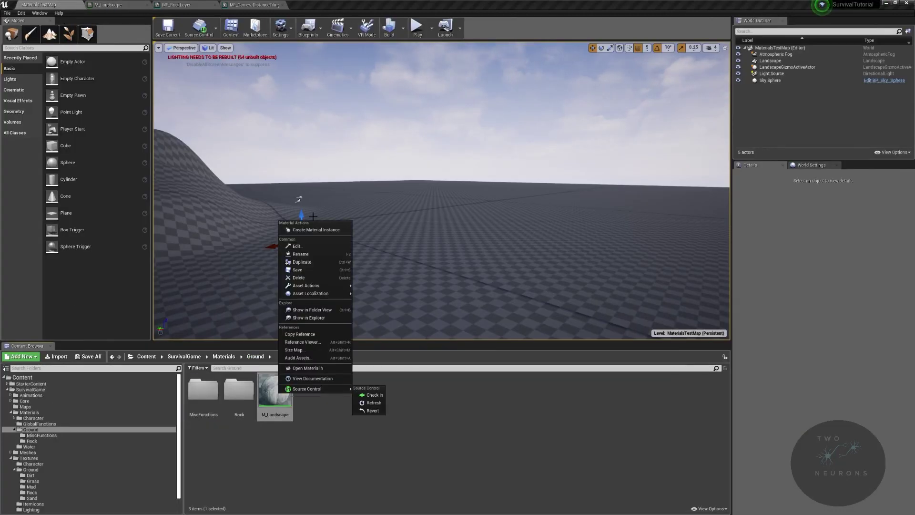
{"action": "left_click", "coordinate": [333, 231]}
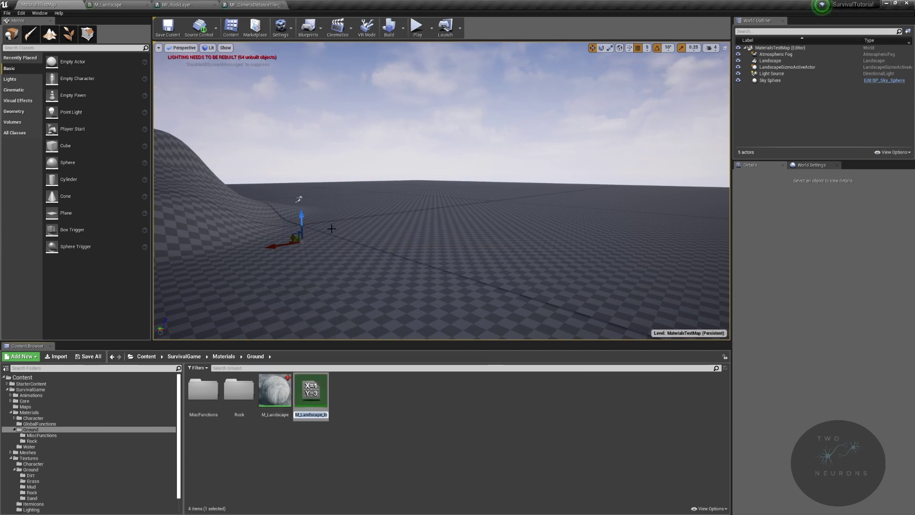
{"action": "key", "text": "Return"}
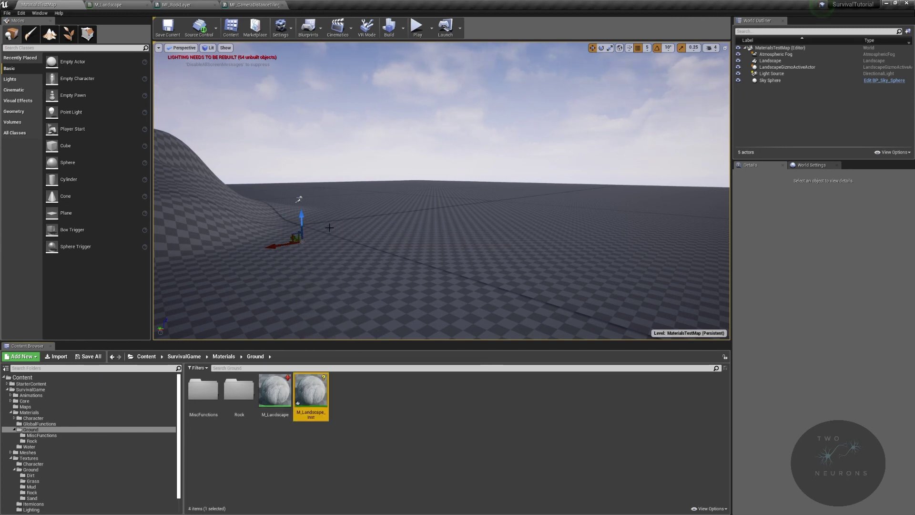
- Assign M_Landscape_Inst as the Landscape Material of the Landscape actor in the level
{"action": "left_click", "coordinate": [50, 33]}
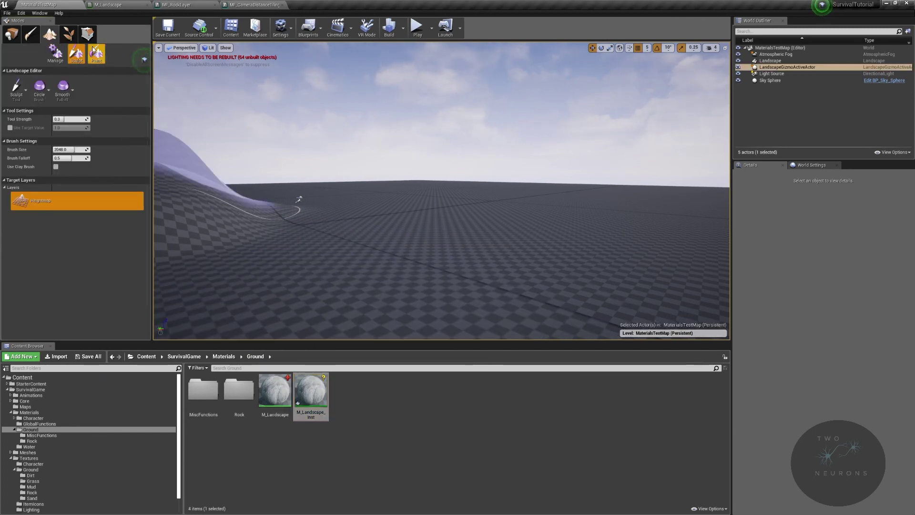
{"action": "left_click", "coordinate": [95, 53]}
{"action": "key", "text": "shift+1"}
{"action": "left_click", "coordinate": [486, 299]}
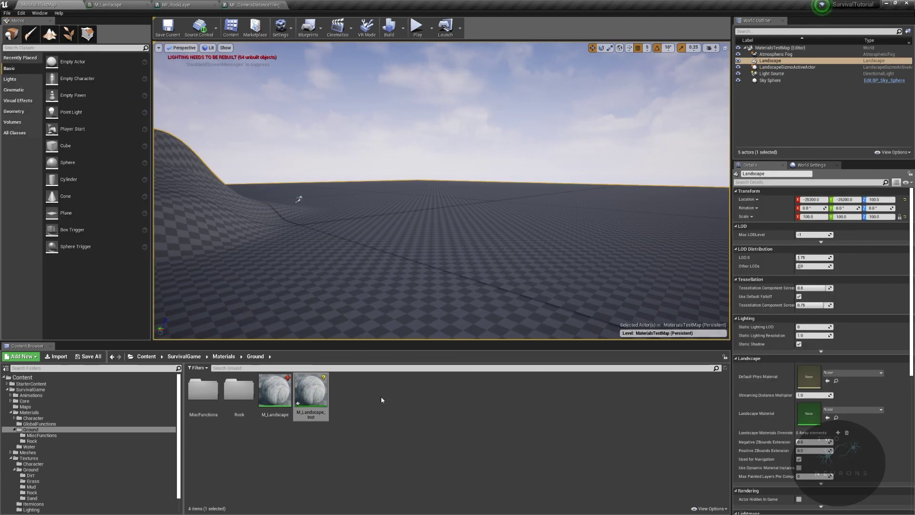
{"action": "left_click_drag", "start_coordinate": [318, 394], "coordinate": [817, 417]}
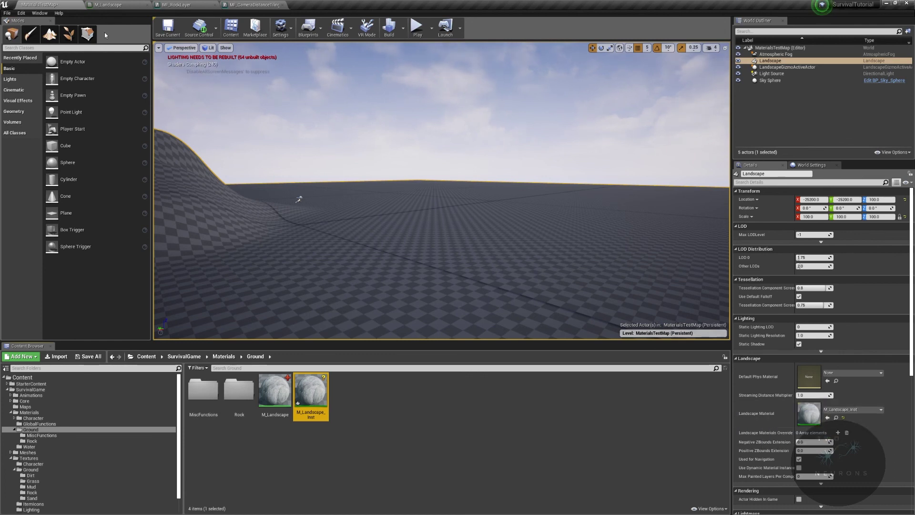
- Create a weight-blended layer info for the Blank paint layer, saved as Blank_LayerInfo in the Materials/Ground folder
{"action": "left_click", "coordinate": [50, 34]}
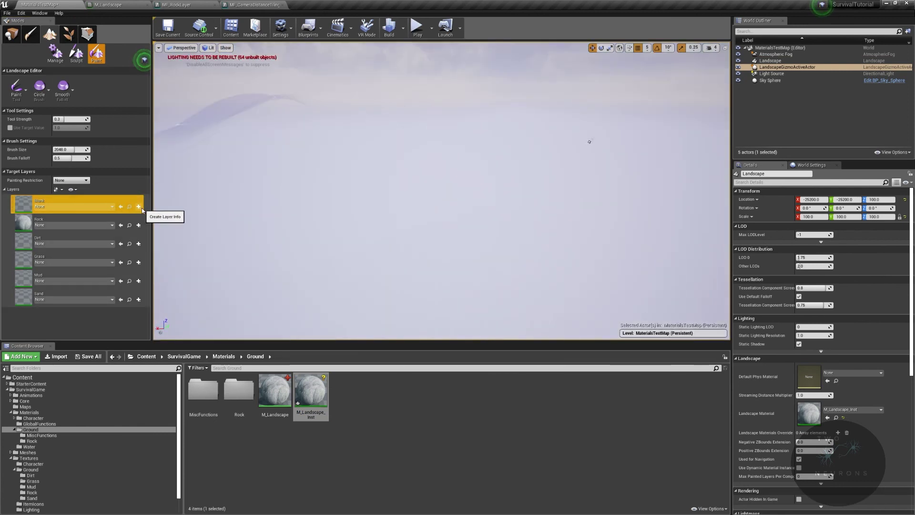
{"action": "left_click", "coordinate": [141, 209]}
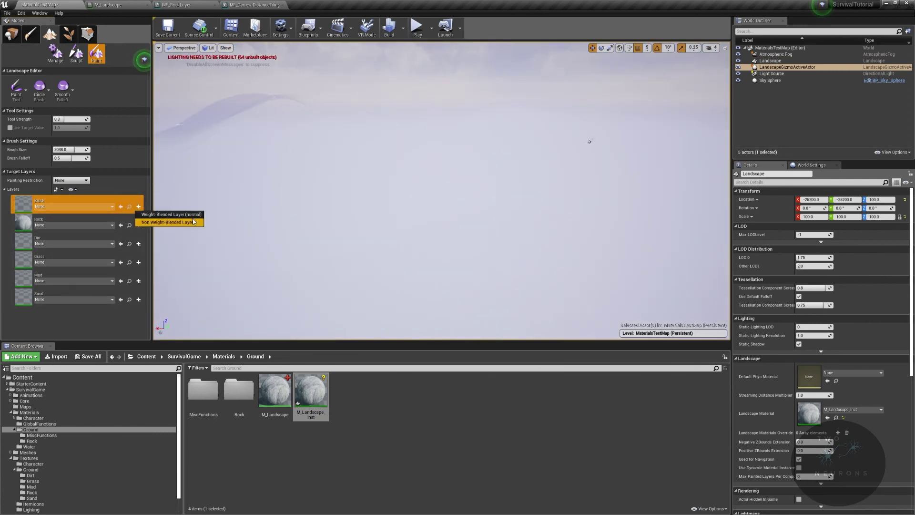
{"action": "left_click", "coordinate": [179, 216]}
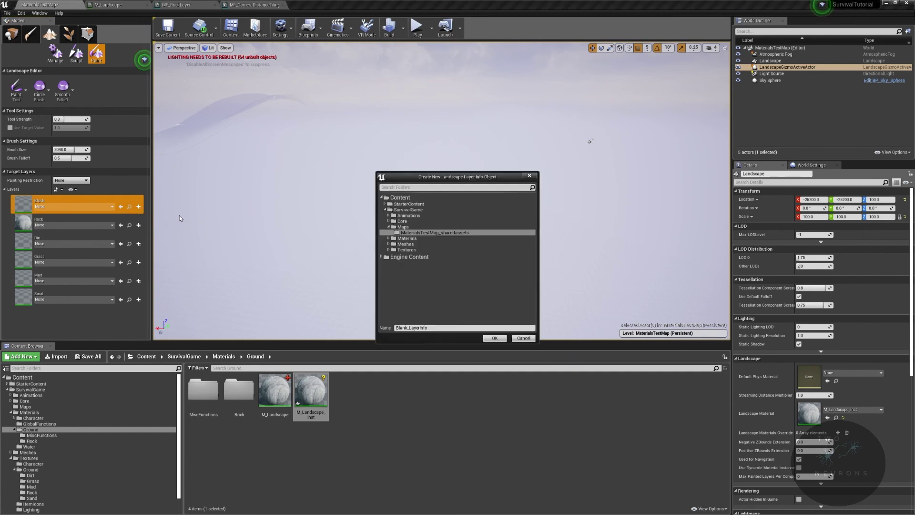
{"action": "left_click", "coordinate": [408, 238]}
{"action": "left_click", "coordinate": [389, 238]}
{"action": "left_click", "coordinate": [401, 258]}
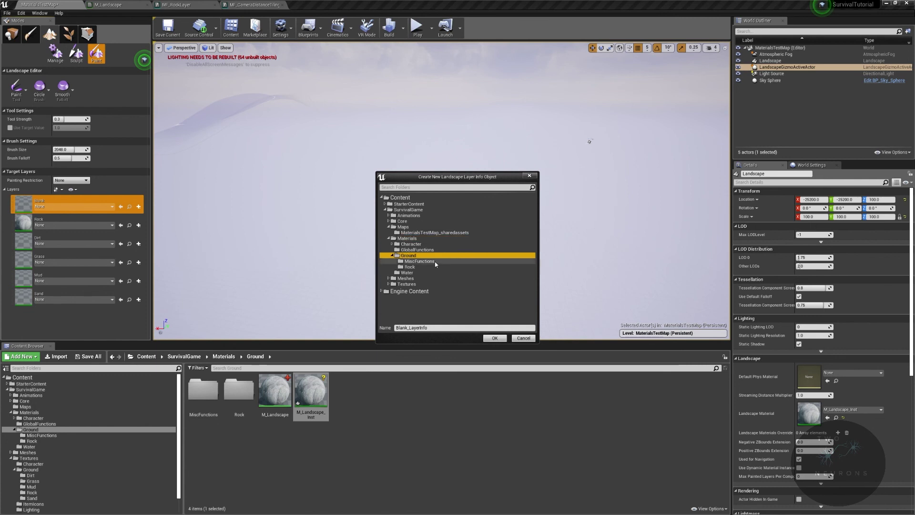
{"action": "left_click", "coordinate": [425, 328]}
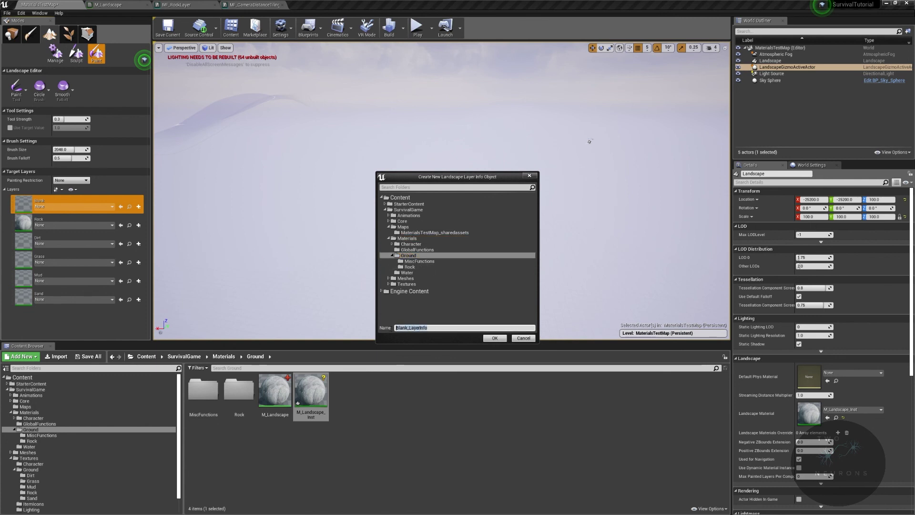
{"action": "left_click", "coordinate": [494, 338]}
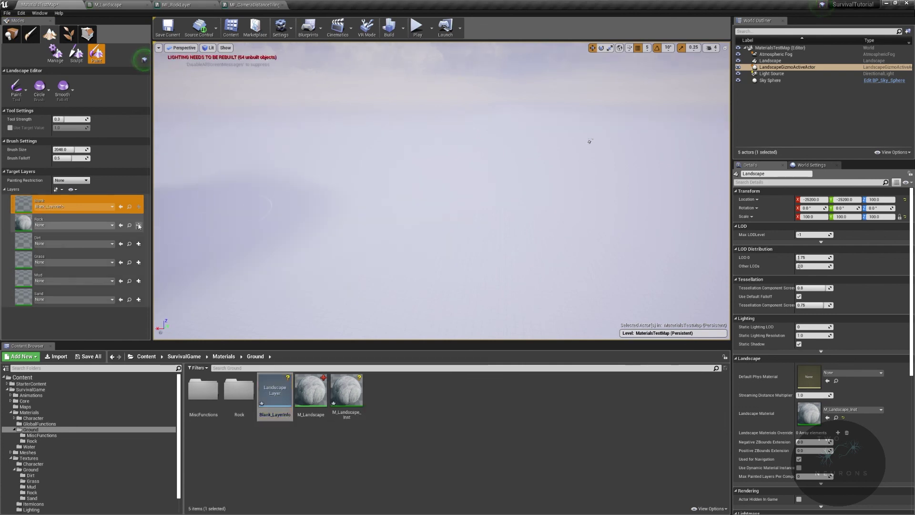
- Enable No Weight Blend on the Blank_LayerInfo asset, save it and return to the MaterialsTestMap level
{"action": "left_click", "coordinate": [107, 210]}
{"action": "left_click", "coordinate": [105, 211]}
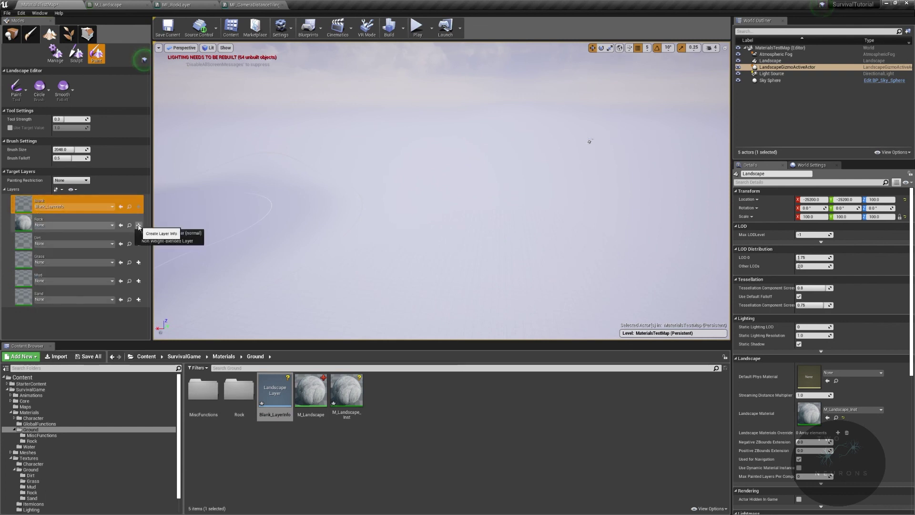
{"action": "left_click", "coordinate": [139, 225]}
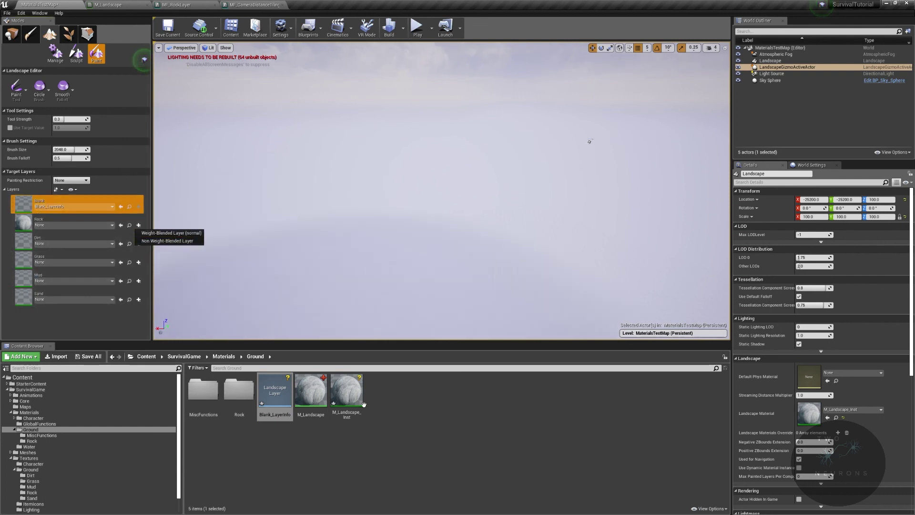
{"action": "double_click", "coordinate": [275, 387]}
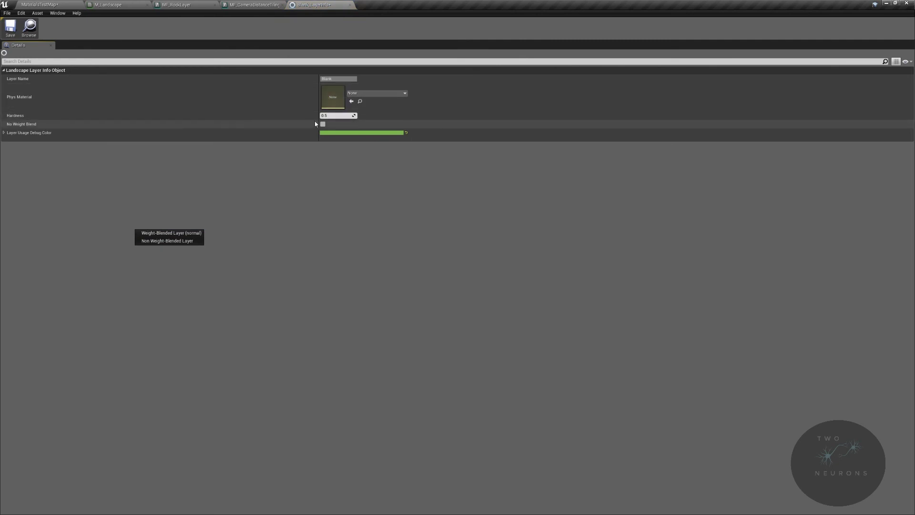
{"action": "key", "text": "ctrl+s"}
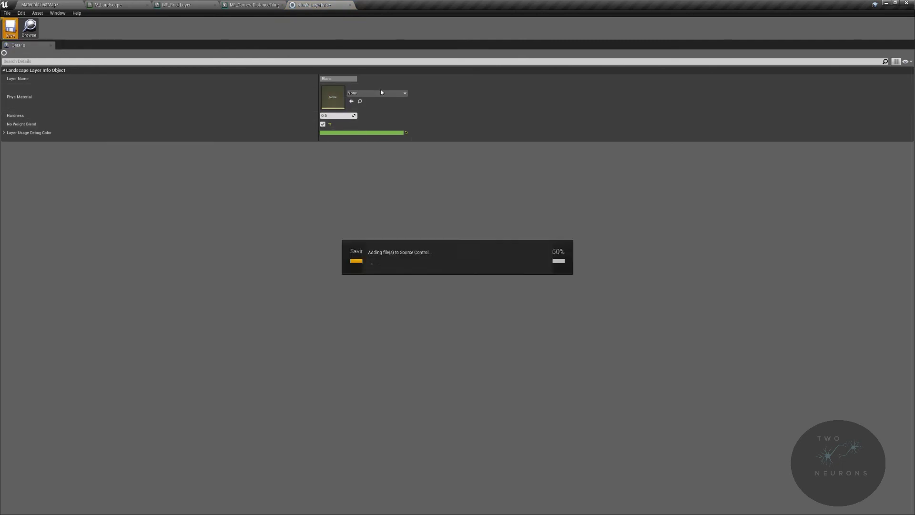
{"action": "left_click", "coordinate": [350, 5]}
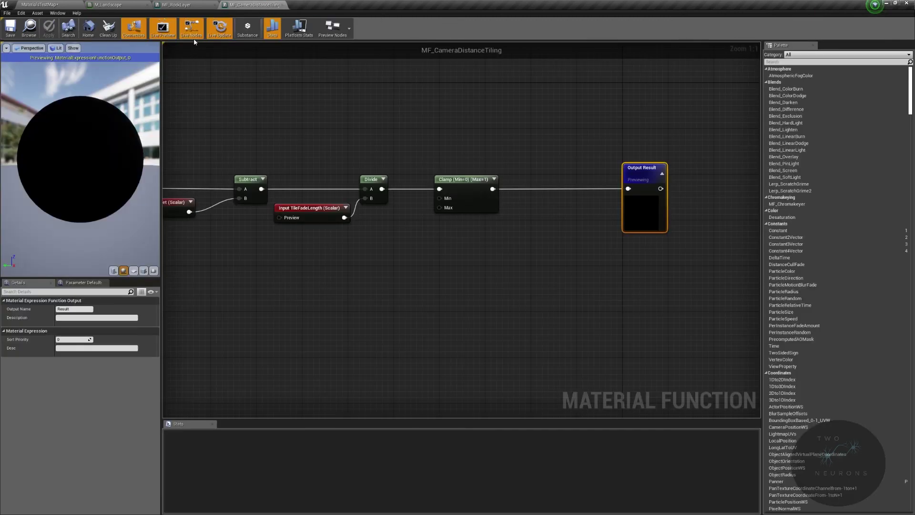
{"action": "left_click", "coordinate": [61, 5]}
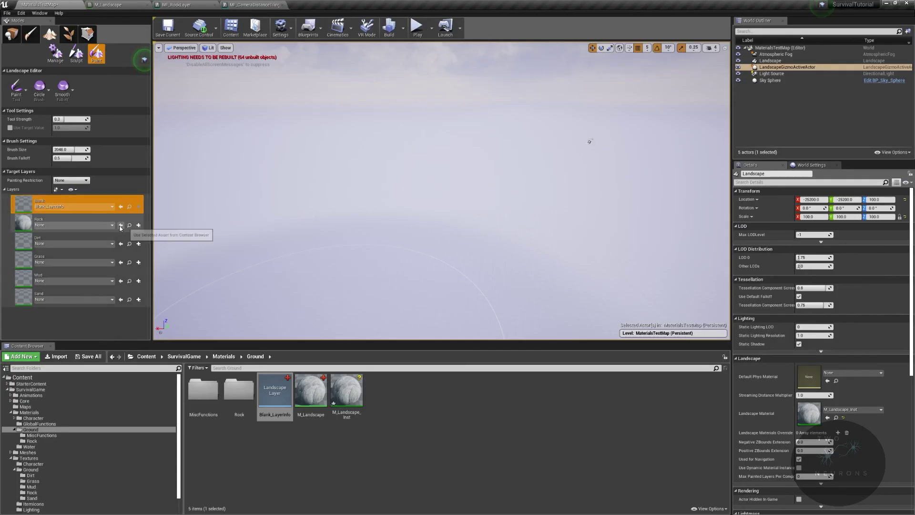
- Create a weight-blended layer info for the Rock paint layer, saved as Rock_LayerInfo in the Materials/Ground/Rock folder
{"action": "left_click", "coordinate": [139, 225]}
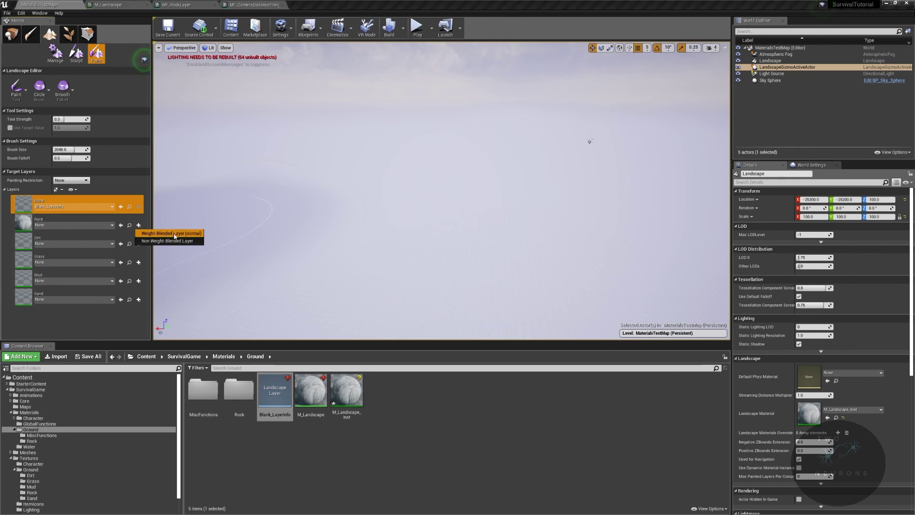
{"action": "left_click", "coordinate": [167, 233]}
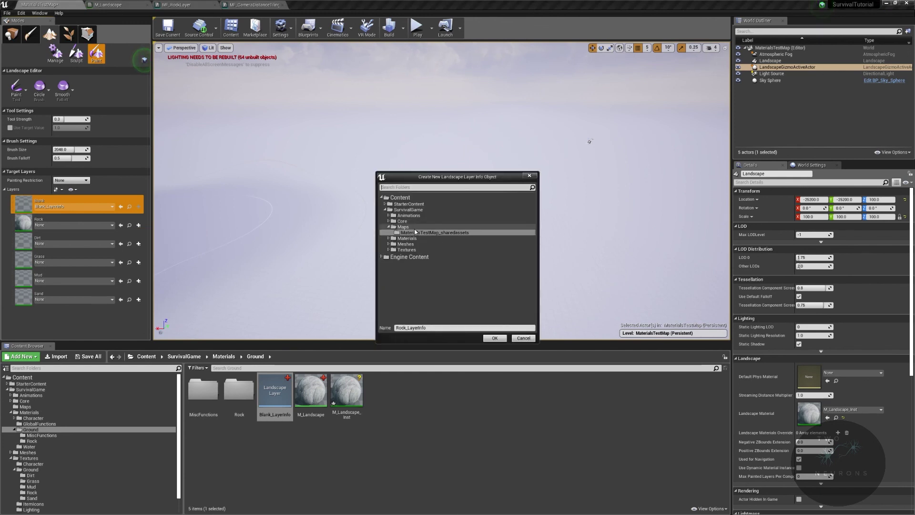
{"action": "left_click", "coordinate": [414, 227]}
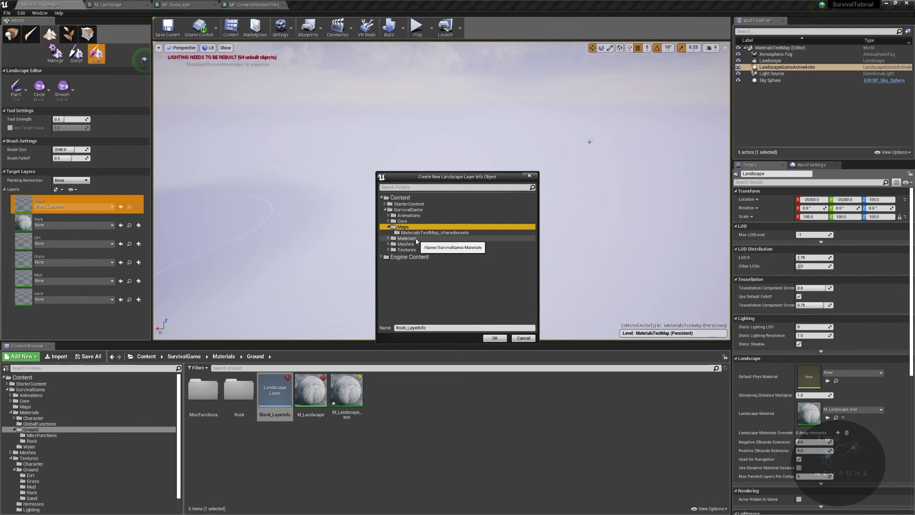
{"action": "left_click", "coordinate": [388, 239]}
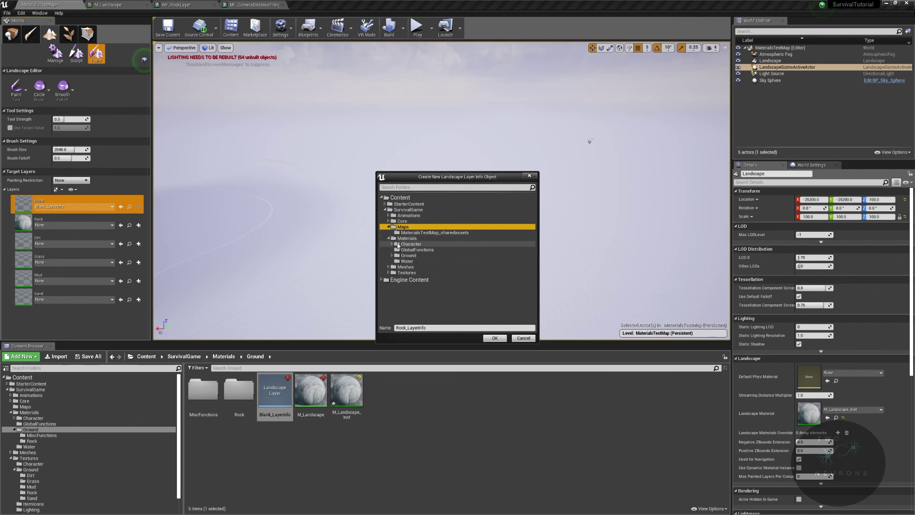
{"action": "left_click", "coordinate": [413, 257]}
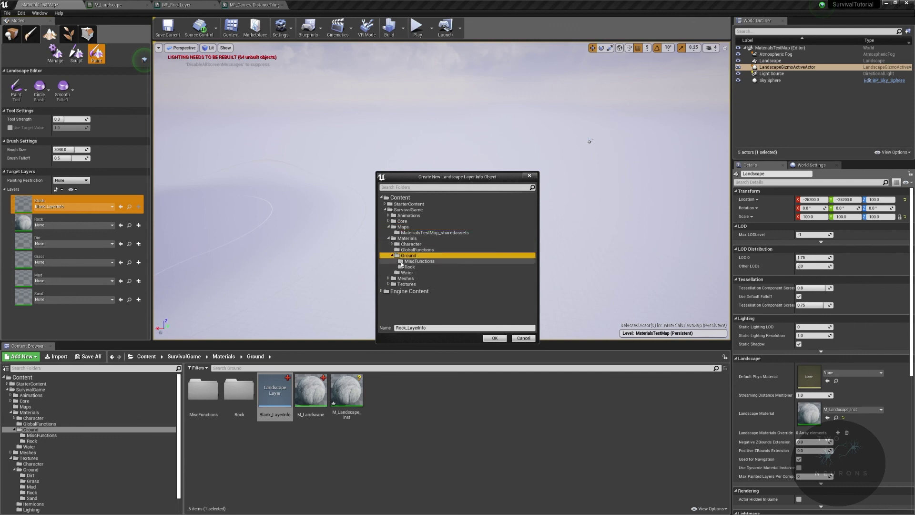
{"action": "left_click", "coordinate": [404, 267]}
{"action": "left_click", "coordinate": [495, 338]}
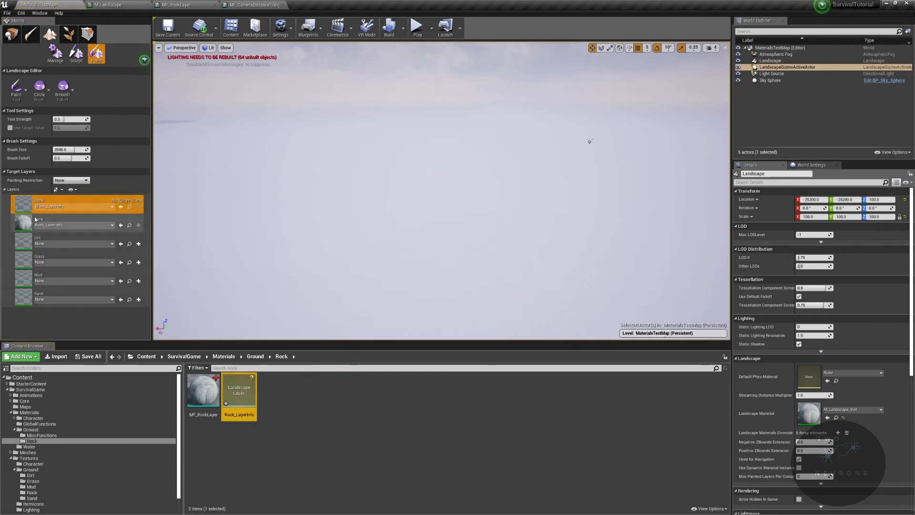
- Fill the whole landscape with the Rock paint layer
{"action": "right_click", "coordinate": [22, 226]}
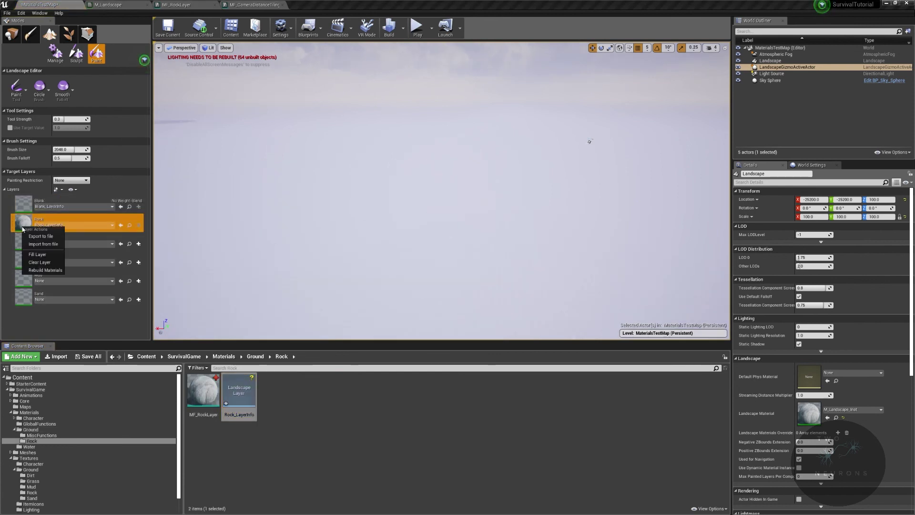
{"action": "left_click", "coordinate": [51, 255]}
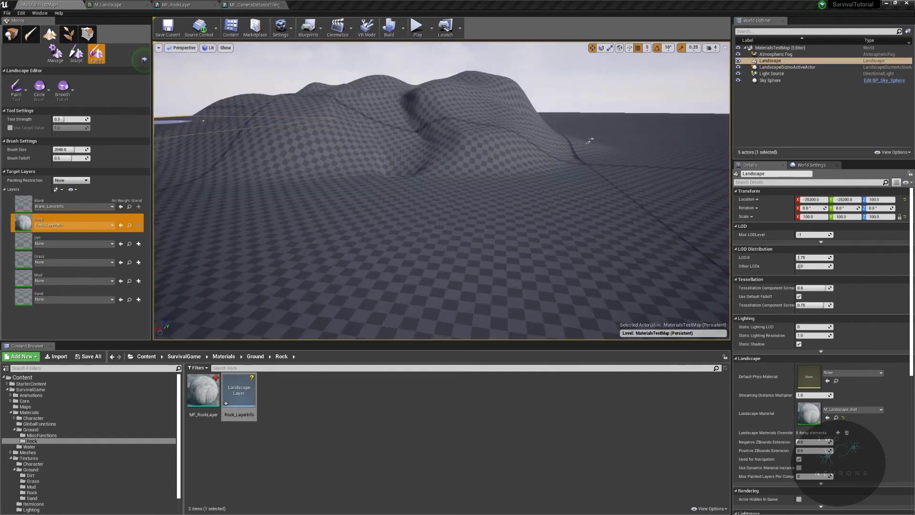
{"action": "mouse_move", "coordinate": [591, 218]}
{"action": "right_mouse_down"}
{"action": "mouse_move", "coordinate": [553, 191]}
{"action": "mouse_move", "coordinate": [574, 205]}
{"action": "mouse_move", "coordinate": [580, 238]}
{"action": "mouse_move", "coordinate": [574, 220]}
{"action": "mouse_move", "coordinate": [715, 207]}
{"action": "mouse_move", "coordinate": [668, 234]}
{"action": "mouse_move", "coordinate": [727, 215]}
{"action": "mouse_move", "coordinate": [705, 281]}
{"action": "mouse_move", "coordinate": [720, 278]}
{"action": "mouse_move", "coordinate": [729, 231]}
{"action": "right_mouse_up"}
{"action": "key", "text": "w"}
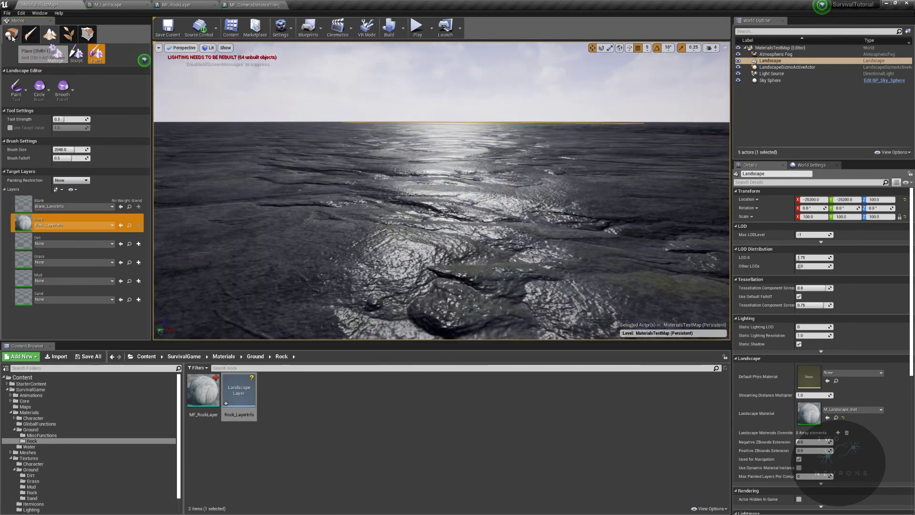
- Leave landscape painting for Place mode and examine the landscape's tessellated mesh in Wireframe view with the Sky Sphere hidden
{"action": "left_click", "coordinate": [12, 36]}
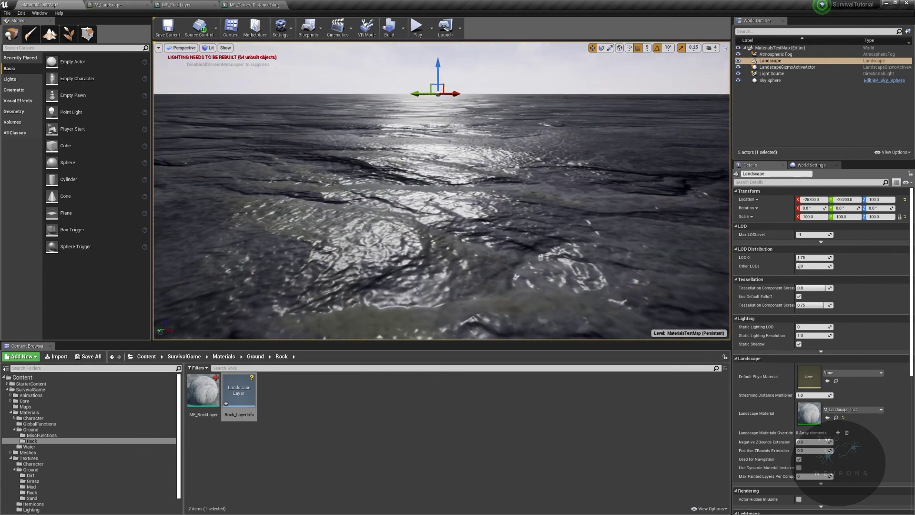
{"action": "right_click_drag", "start_coordinate": [429, 191], "coordinate": [410, 229]}
{"action": "left_click", "coordinate": [210, 49]}
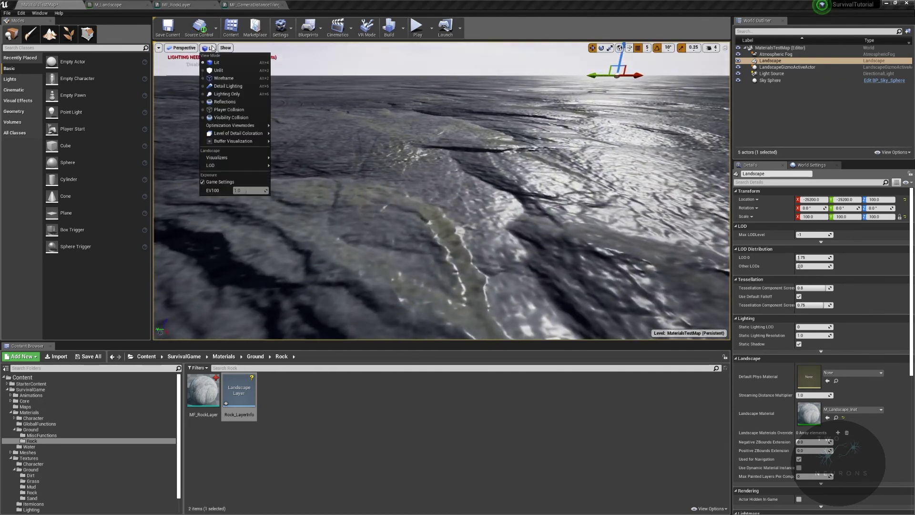
{"action": "left_click", "coordinate": [224, 79]}
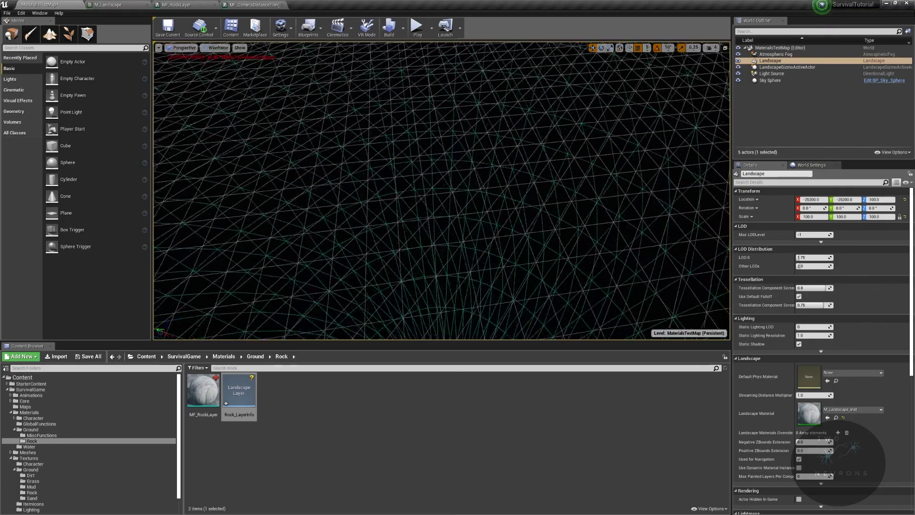
{"action": "right_click_drag", "start_coordinate": [381, 191], "coordinate": [379, 61]}
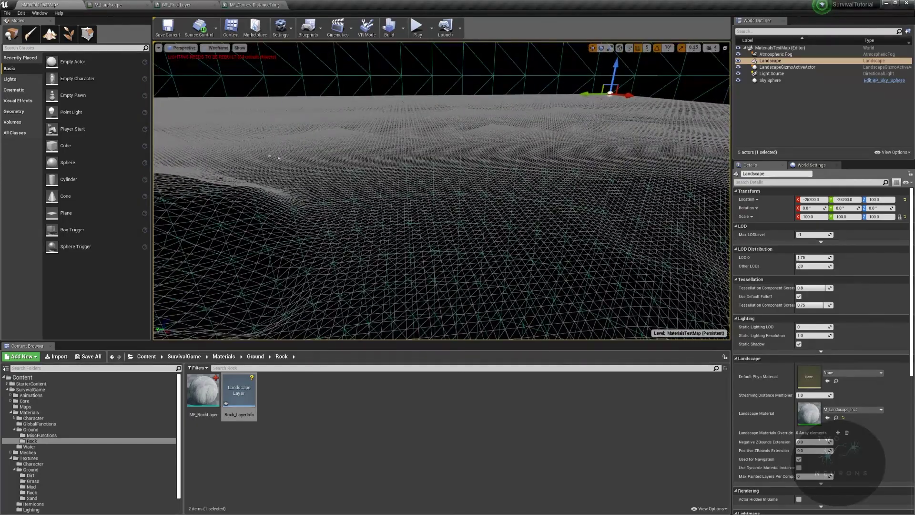
{"action": "left_click", "coordinate": [742, 80]}
{"action": "right_click_drag", "start_coordinate": [563, 166], "coordinate": [496, 147]}
{"action": "right_click_drag", "start_coordinate": [455, 239], "coordinate": [567, 265]}
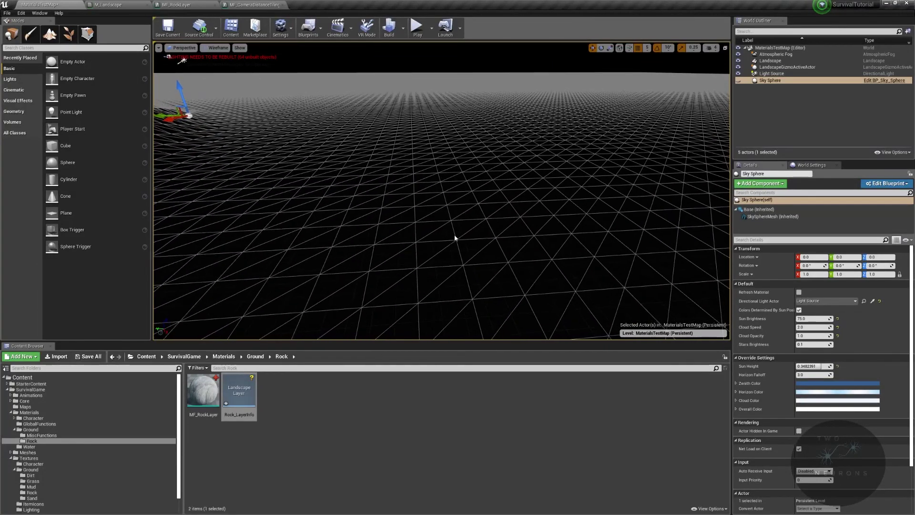
- Show the Sky Sphere again and return the viewport to the Lit view mode
{"action": "left_click", "coordinate": [745, 81]}
{"action": "left_click", "coordinate": [223, 51]}
{"action": "left_click", "coordinate": [224, 62]}
- Examine the rock surface on the hills and flat ground, then play the level in the editor viewport
{"action": "right_click_drag", "start_coordinate": [324, 107], "coordinate": [186, 72]}
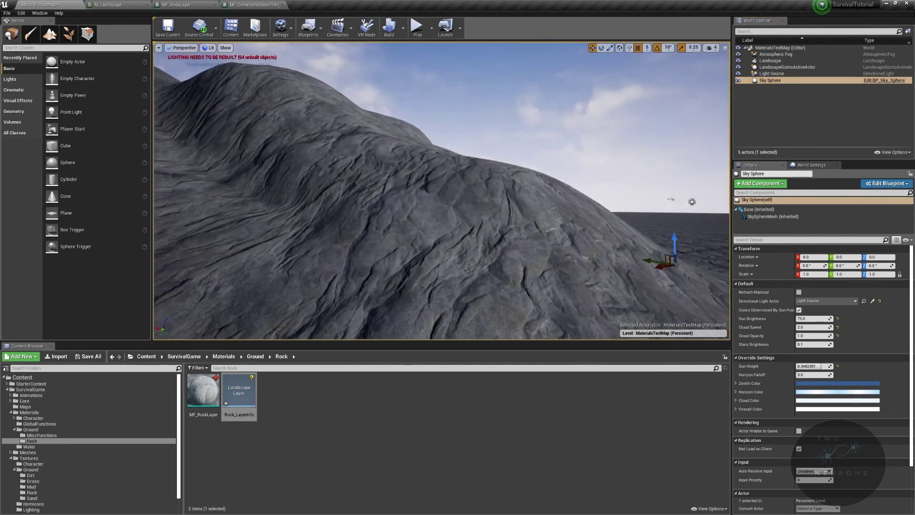
{"action": "right_click_drag", "start_coordinate": [267, 107], "coordinate": [429, 150]}
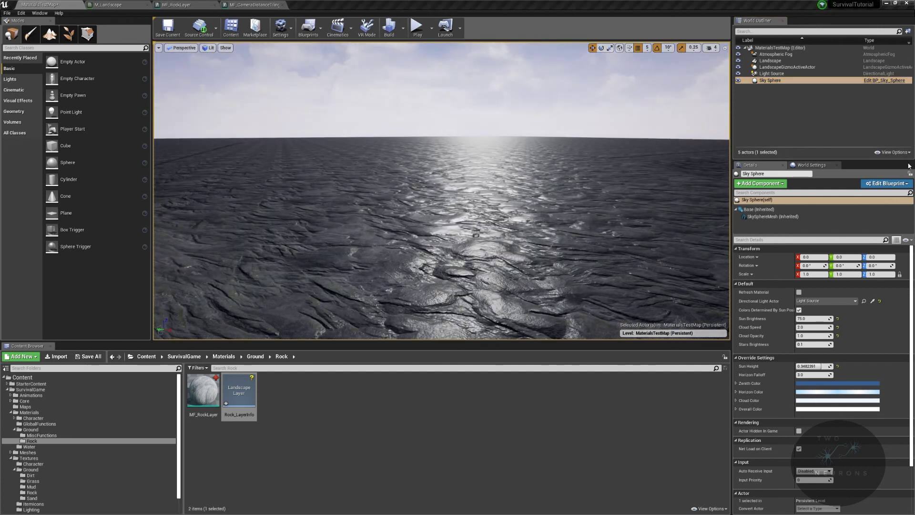
{"action": "left_click", "coordinate": [418, 26]}
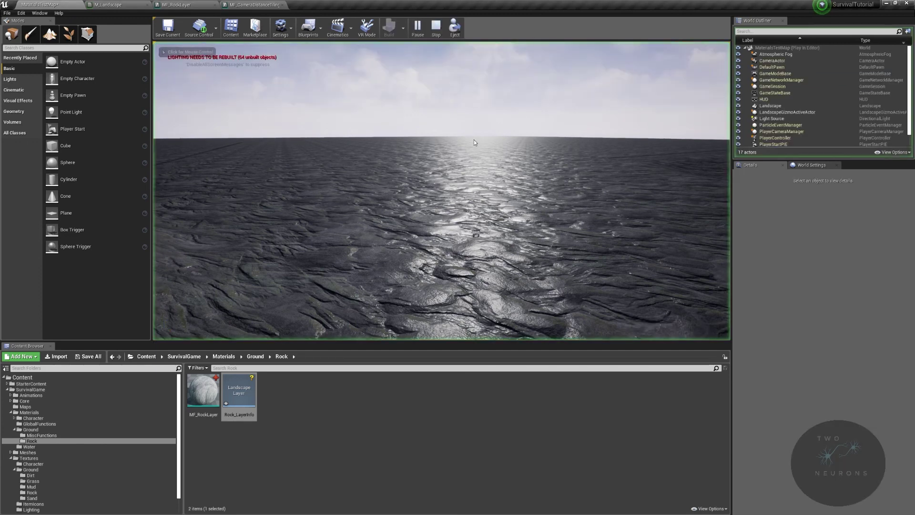